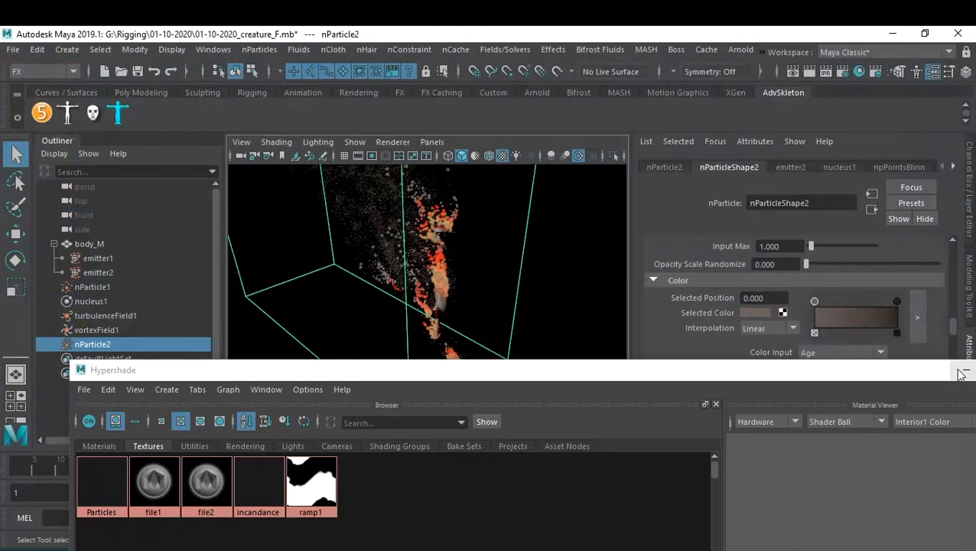
- Play the finished nParticle simulation from the first frame and examine the disintegrating body from several angles
{"action": "right_click_drag", "start_coordinate": [540, 352], "coordinate": [507, 353], "text": "alt"}
{"action": "left_click_drag", "start_coordinate": [507, 353], "coordinate": [541, 346], "text": "alt"}
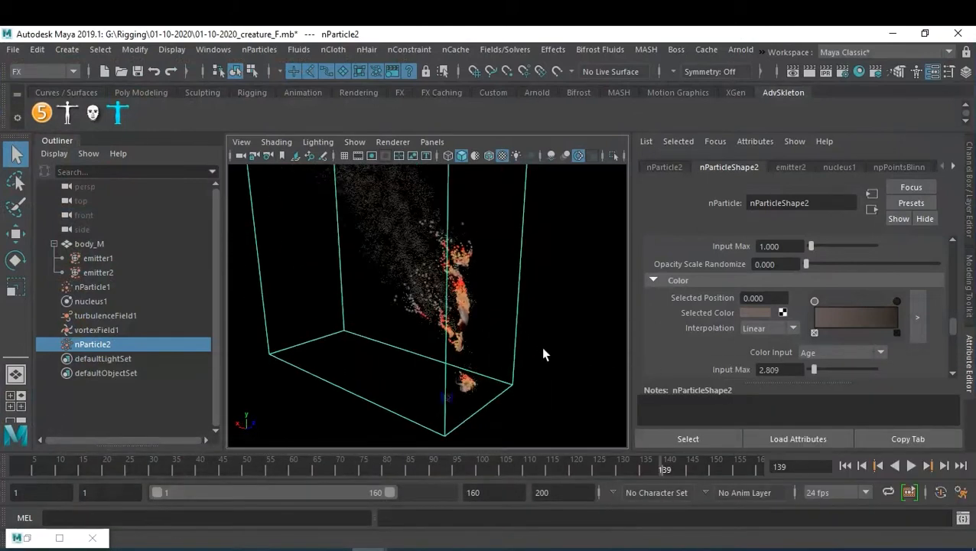
{"action": "left_click", "coordinate": [845, 465]}
{"action": "left_click", "coordinate": [912, 465]}
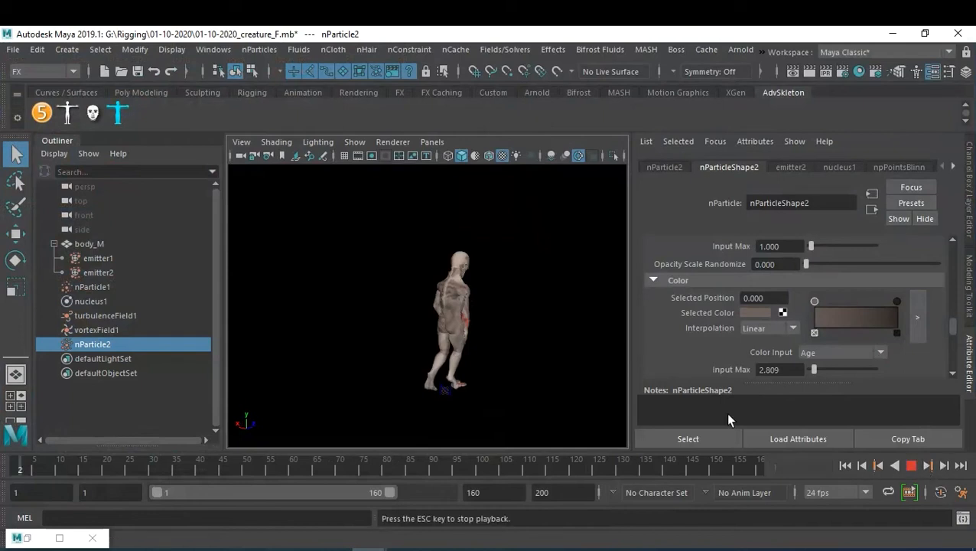
{"action": "left_click_drag", "start_coordinate": [420, 345], "coordinate": [384, 345], "text": "alt"}
{"action": "left_click_drag", "start_coordinate": [490, 336], "coordinate": [391, 334], "text": "alt"}
{"action": "scroll", "coordinate": [453, 340], "scroll_direction": "up", "scroll_amount": 3}
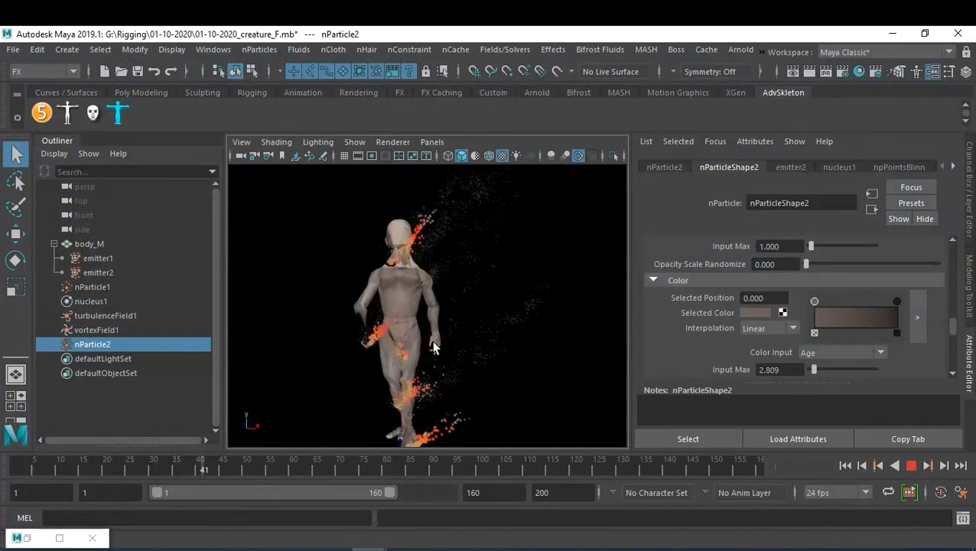
{"action": "left_click_drag", "start_coordinate": [470, 346], "coordinate": [431, 345], "text": "alt"}
{"action": "right_click_drag", "start_coordinate": [490, 344], "coordinate": [521, 348], "text": "alt"}
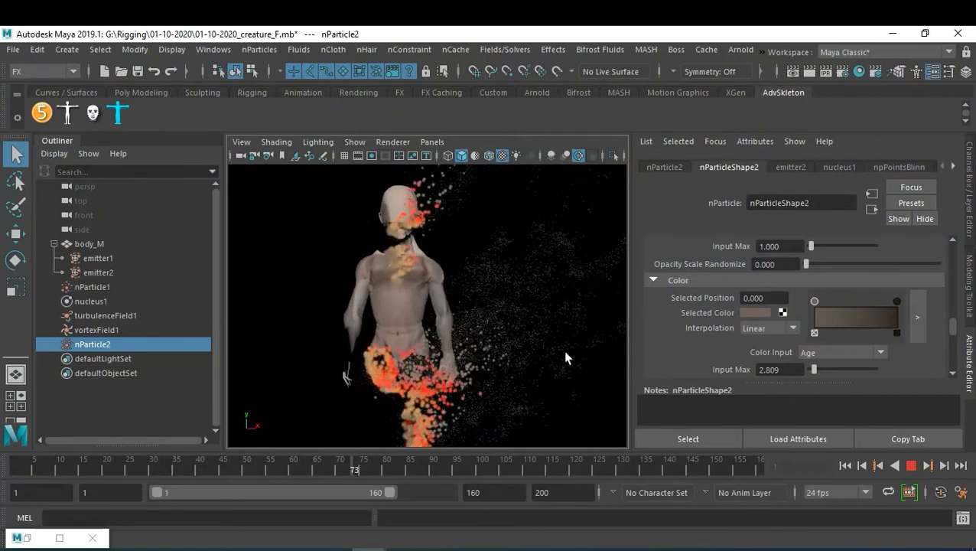
{"action": "left_click", "coordinate": [911, 466]}
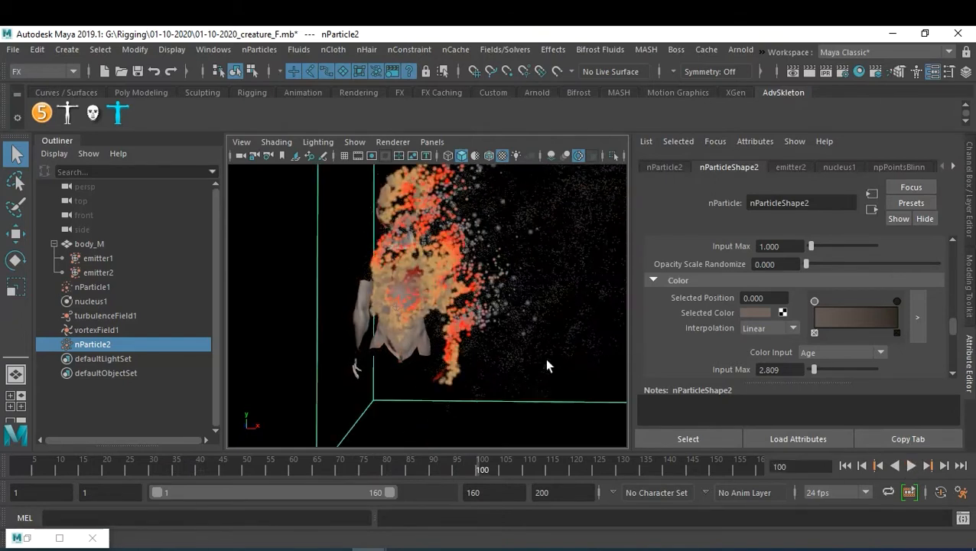
- Deselect the particles and start a new empty scene
{"action": "left_click", "coordinate": [287, 231]}
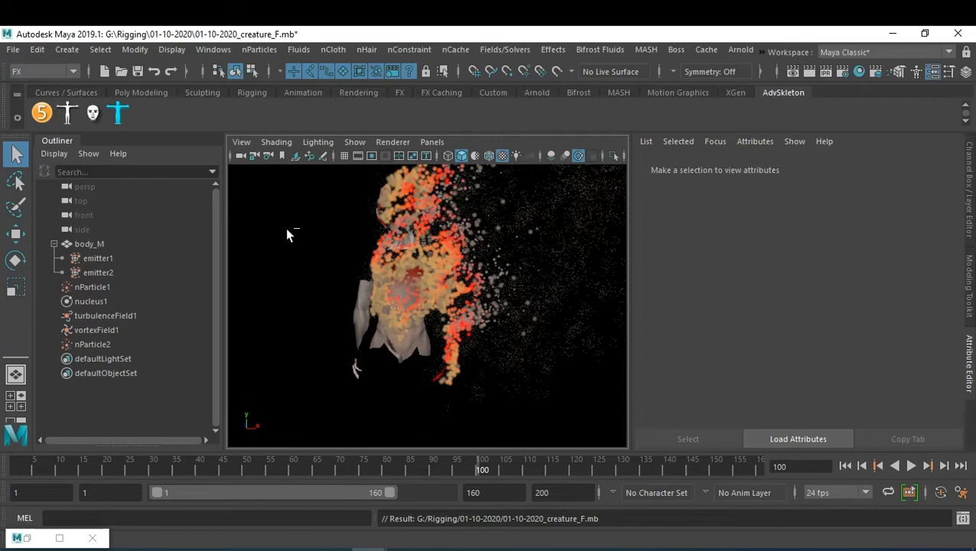
{"action": "key", "text": "ctrl+n"}
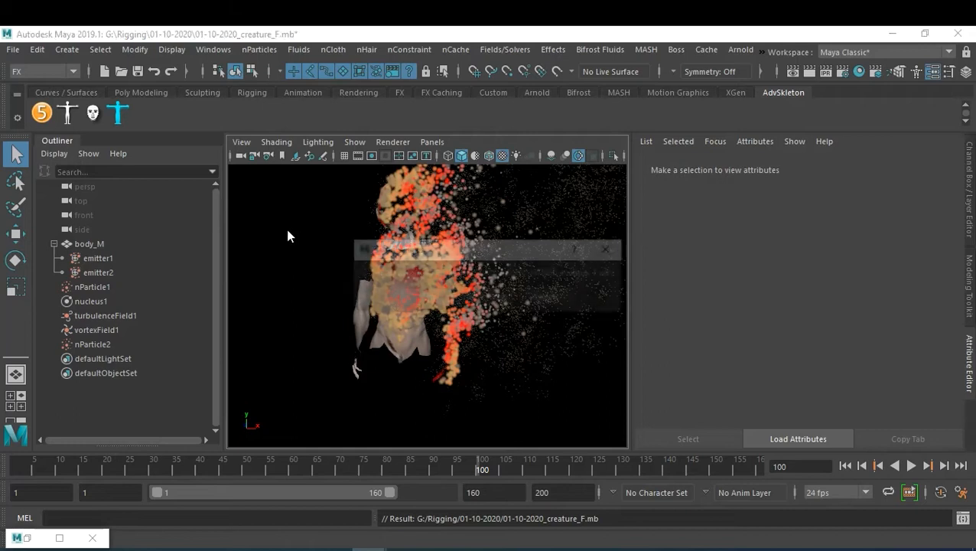
{"action": "left_click", "coordinate": [429, 298]}
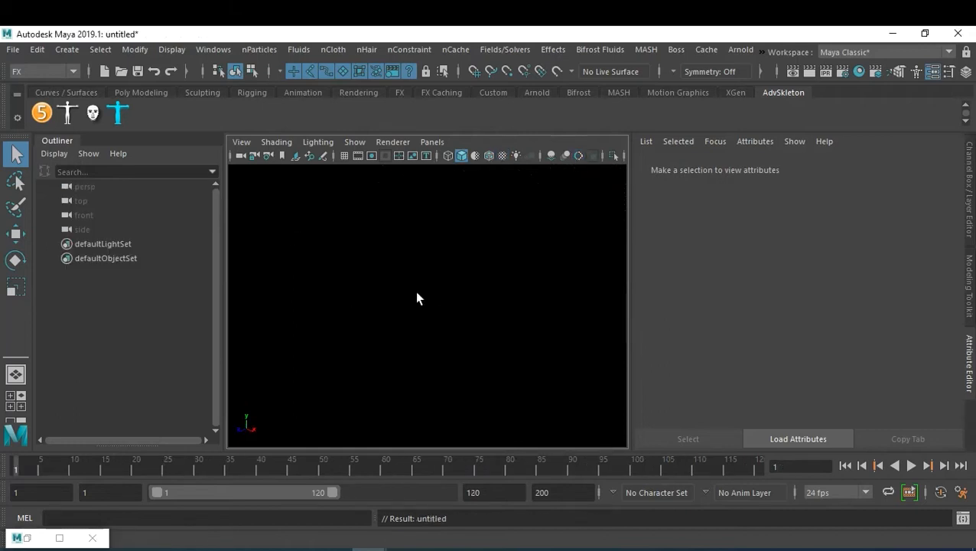
- Import the Alembic cache file 01-10-2020_A.abc into the empty scene and frame the character
{"action": "left_click", "coordinate": [13, 49]}
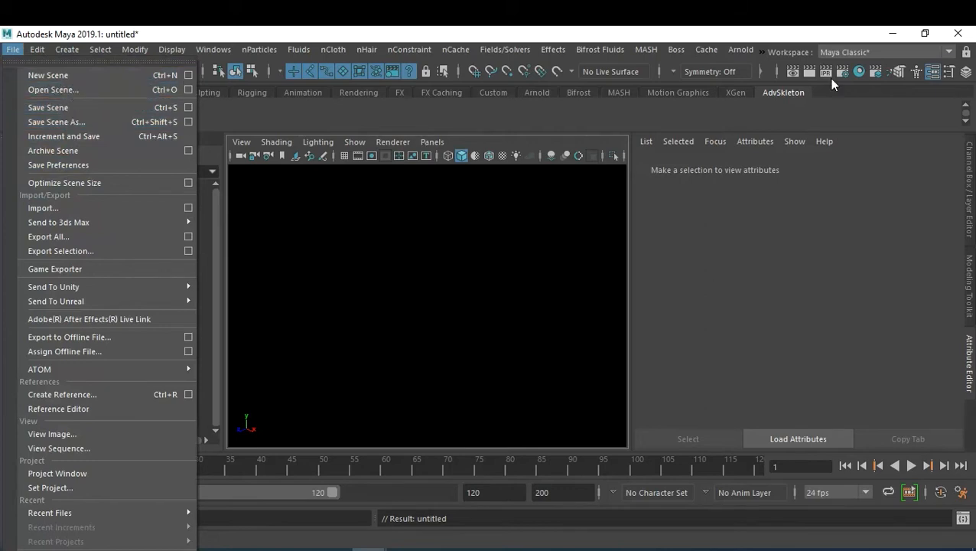
{"action": "left_click", "coordinate": [703, 50]}
{"action": "mouse_move", "coordinate": [736, 75]}
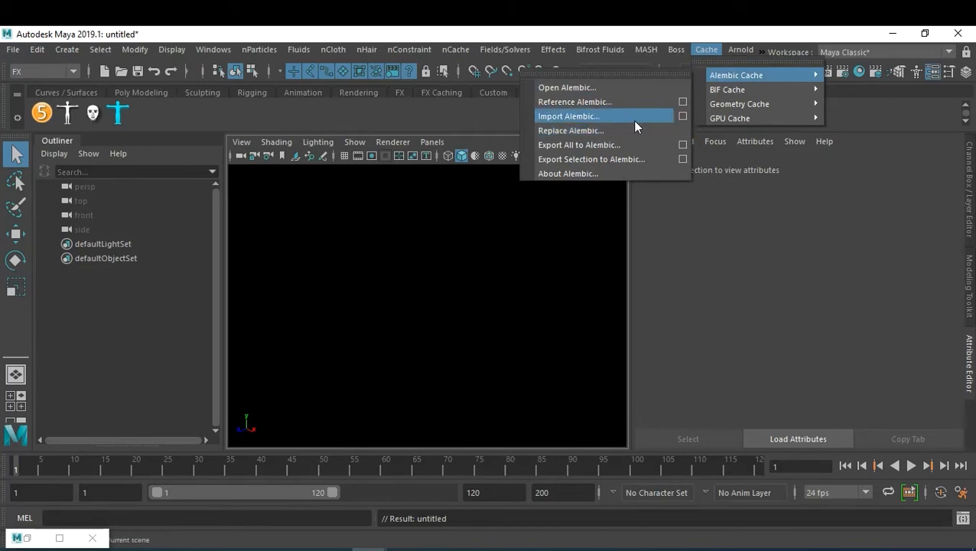
{"action": "left_click", "coordinate": [682, 116]}
{"action": "left_click", "coordinate": [405, 376]}
{"action": "double_click", "coordinate": [328, 165]}
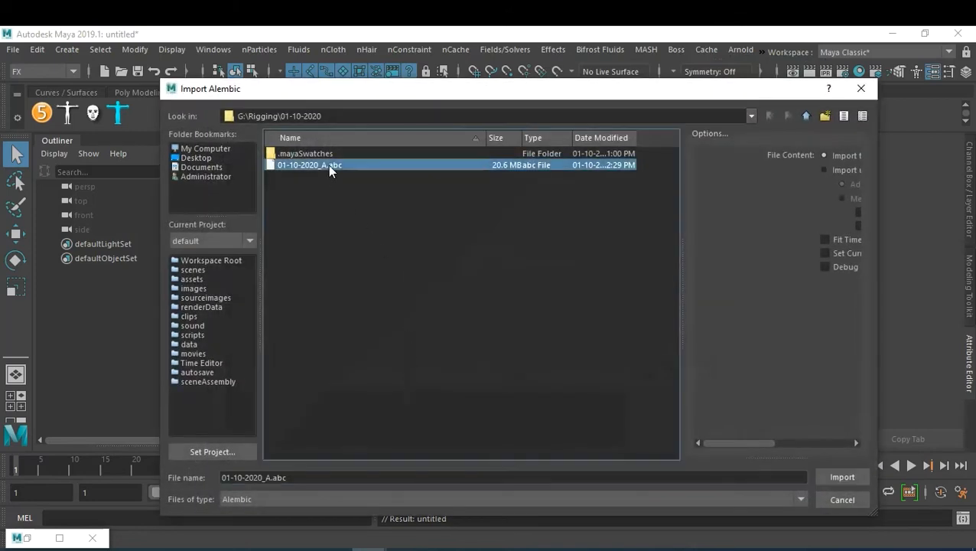
{"action": "middle_click_drag", "start_coordinate": [472, 253], "coordinate": [464, 329], "text": "alt"}
{"action": "left_click_drag", "start_coordinate": [465, 324], "coordinate": [499, 312], "text": "alt"}
{"action": "right_click_drag", "start_coordinate": [499, 312], "coordinate": [502, 314], "text": "alt"}
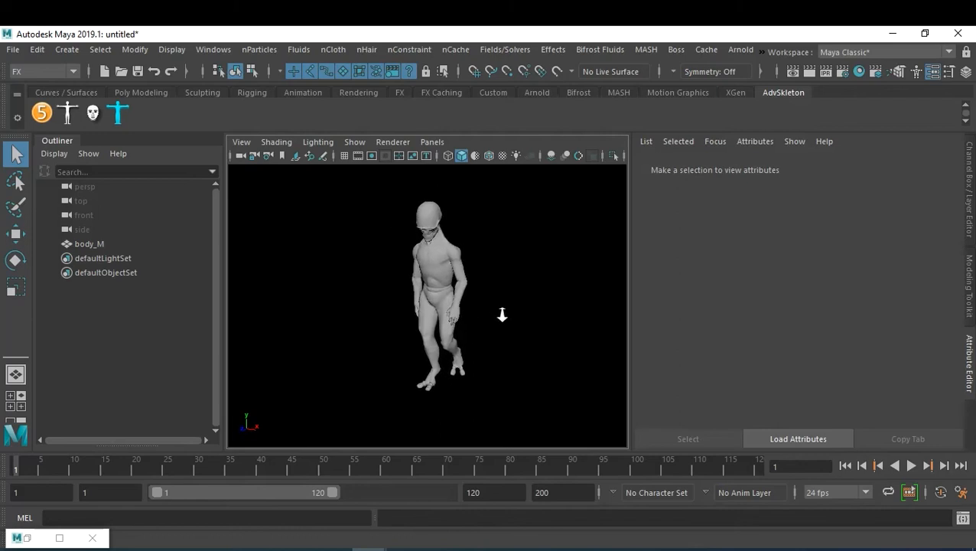
- Select the body mesh, switch to the Modeling menu set and open the UV Editor
{"action": "left_click", "coordinate": [461, 291]}
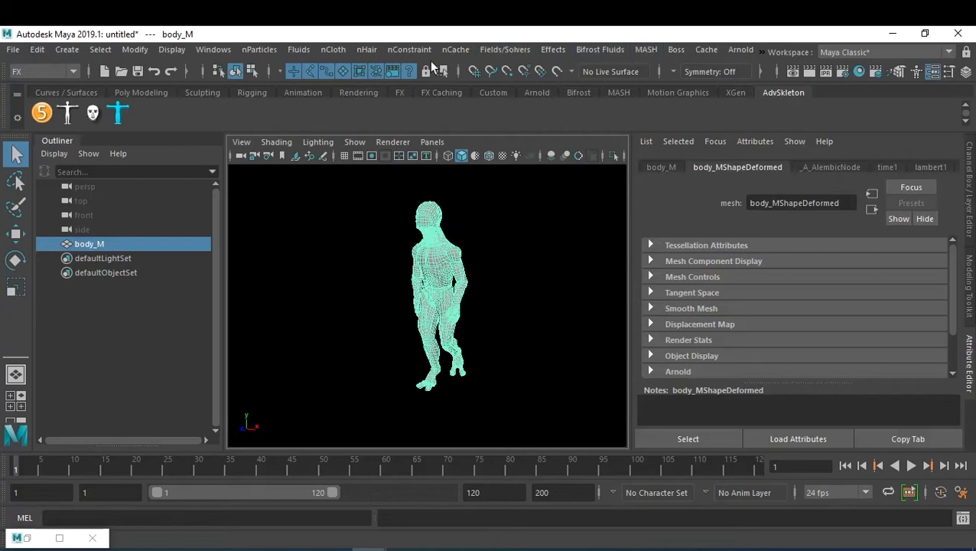
{"action": "left_click", "coordinate": [761, 52]}
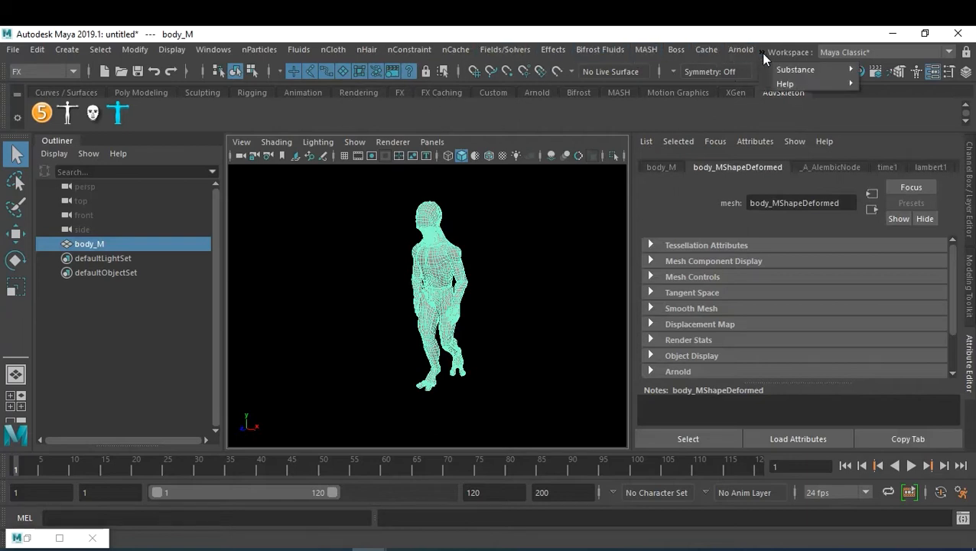
{"action": "left_click", "coordinate": [42, 68]}
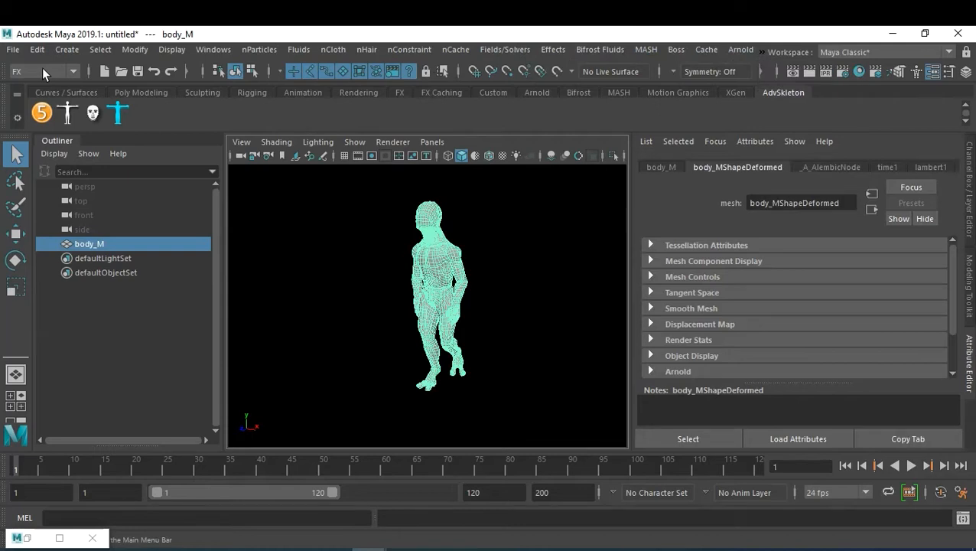
{"action": "left_click", "coordinate": [42, 68]}
{"action": "left_click", "coordinate": [35, 90]}
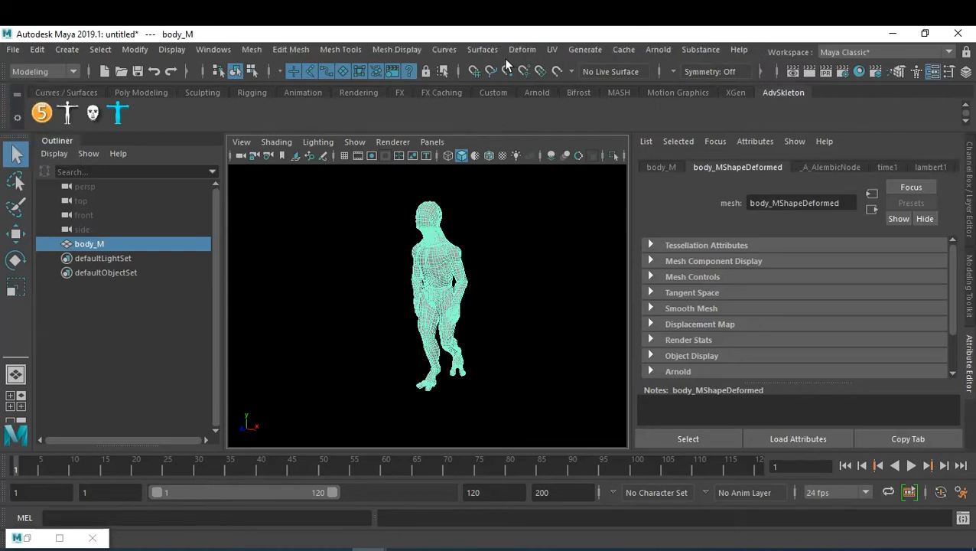
{"action": "left_click", "coordinate": [552, 50]}
{"action": "left_click", "coordinate": [592, 77]}
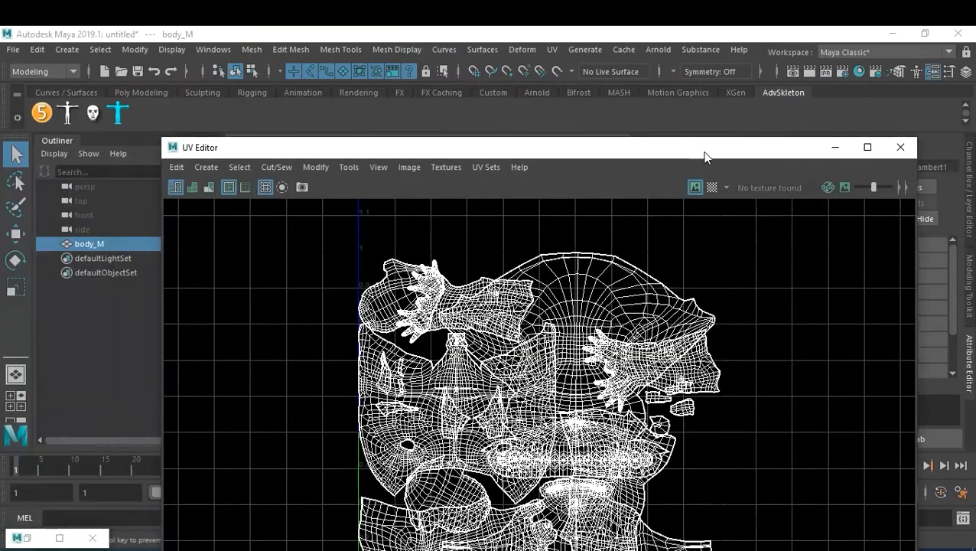
- Arrange the UV Editor beside the viewport and examine the body's UV shells against their seams on the model
{"action": "left_click_drag", "start_coordinate": [705, 152], "coordinate": [786, 114]}
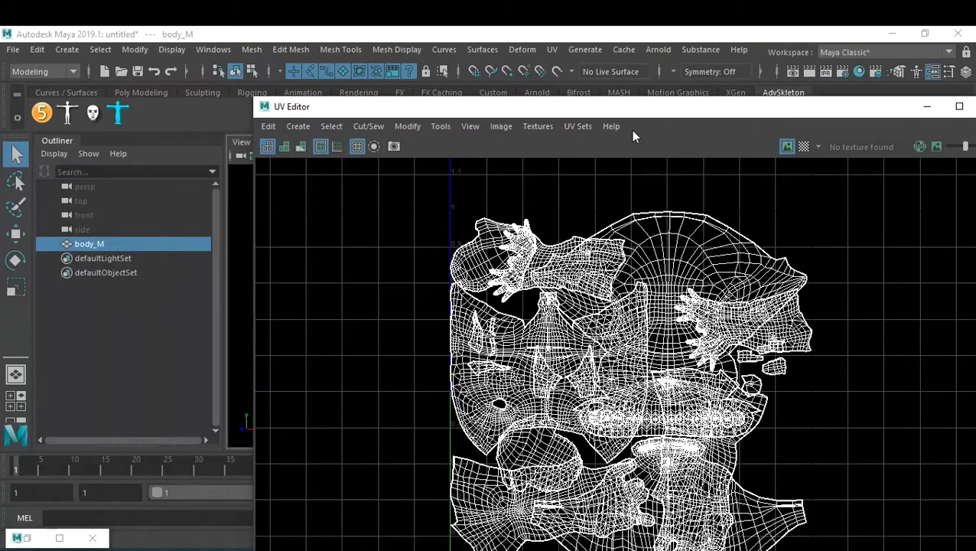
{"action": "left_click_drag", "start_coordinate": [621, 116], "coordinate": [709, 126]}
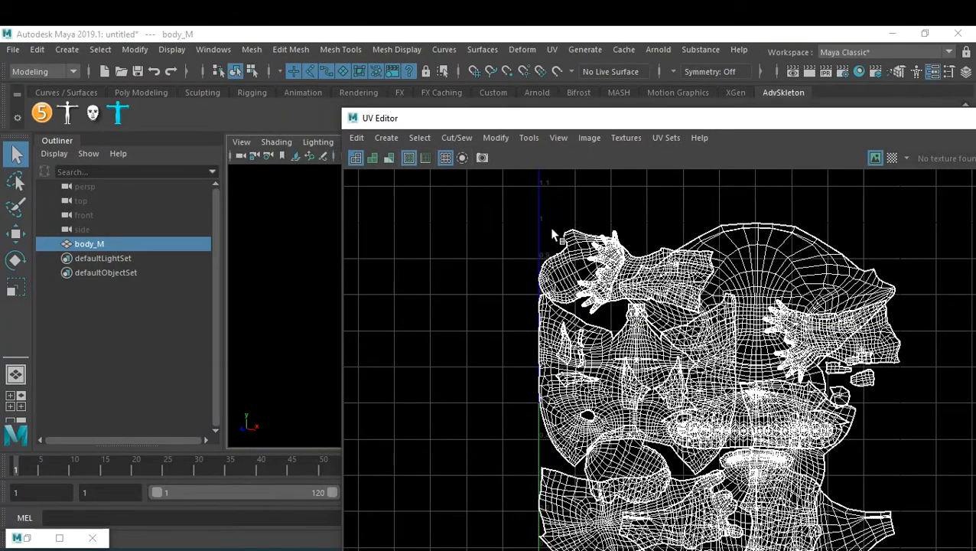
{"action": "left_click_drag", "start_coordinate": [639, 120], "coordinate": [725, 123]}
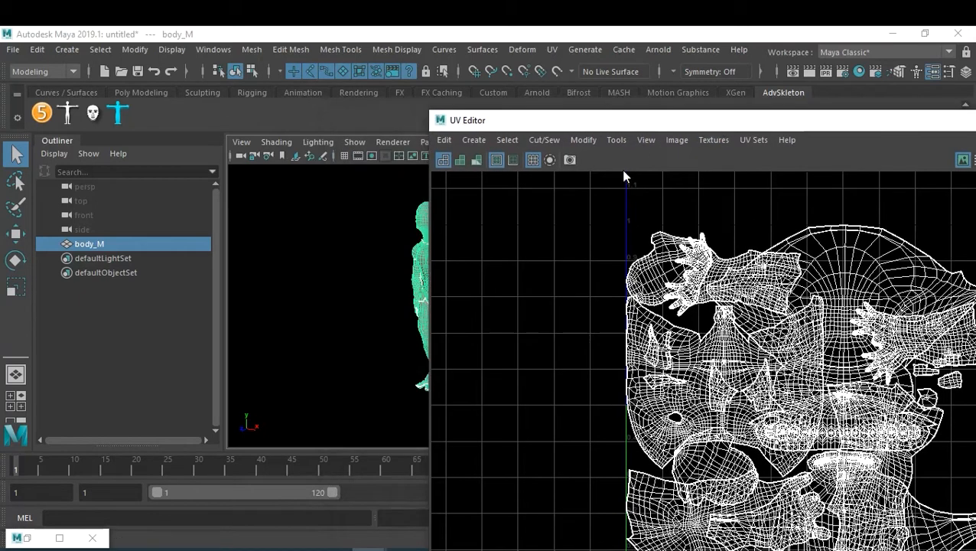
{"action": "middle_click_drag", "start_coordinate": [391, 275], "coordinate": [286, 281], "text": "alt"}
{"action": "left_click_drag", "start_coordinate": [285, 281], "coordinate": [394, 283], "text": "alt"}
{"action": "scroll", "coordinate": [353, 291], "scroll_direction": "up", "scroll_amount": 3}
{"action": "scroll", "coordinate": [409, 290], "scroll_direction": "up", "scroll_amount": 2}
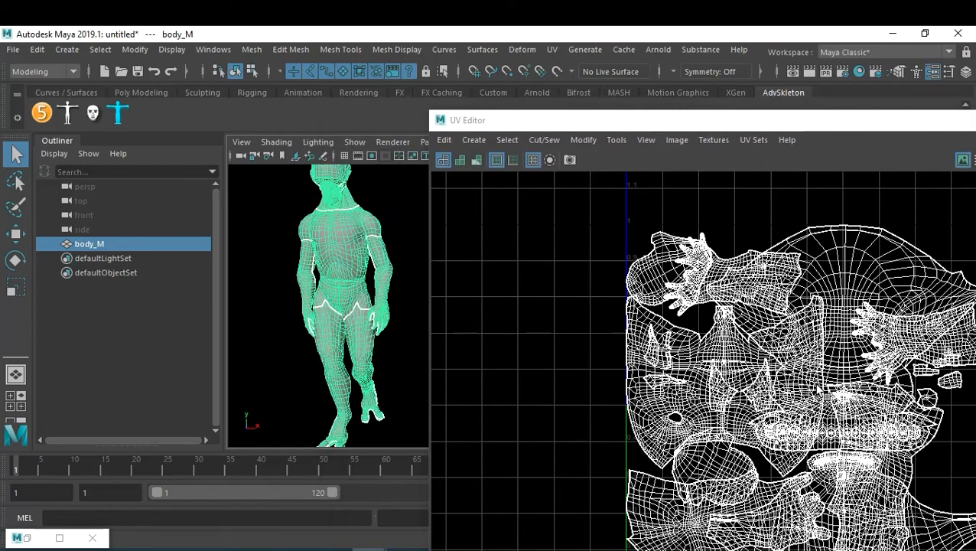
{"action": "left_click_drag", "start_coordinate": [295, 323], "coordinate": [342, 286], "text": "alt"}
{"action": "left_click_drag", "start_coordinate": [363, 355], "coordinate": [382, 350], "text": "alt"}
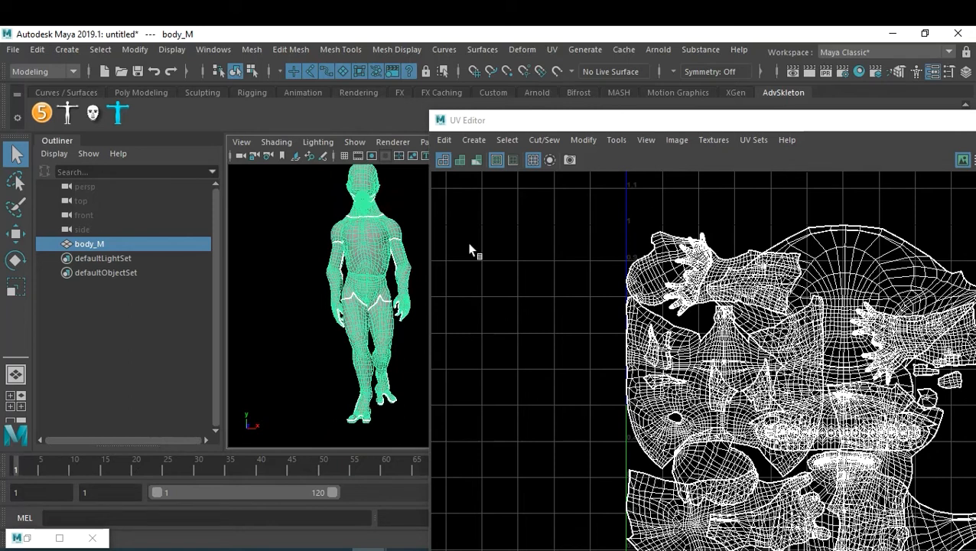
- Duplicate body_M, hide the original mesh and move the UV Editor out of the way
{"action": "left_click", "coordinate": [82, 331]}
{"action": "left_click", "coordinate": [93, 243]}
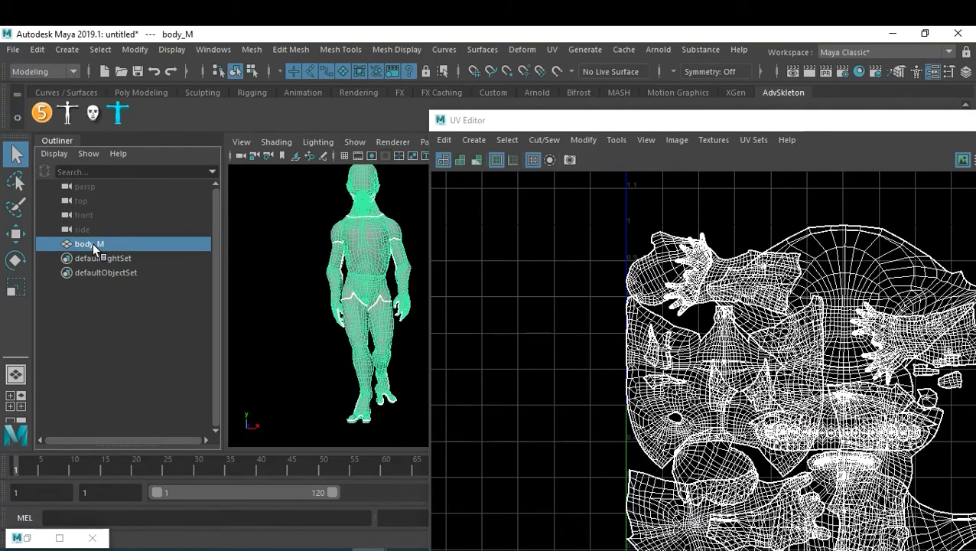
{"action": "key", "text": "ctrl+d"}
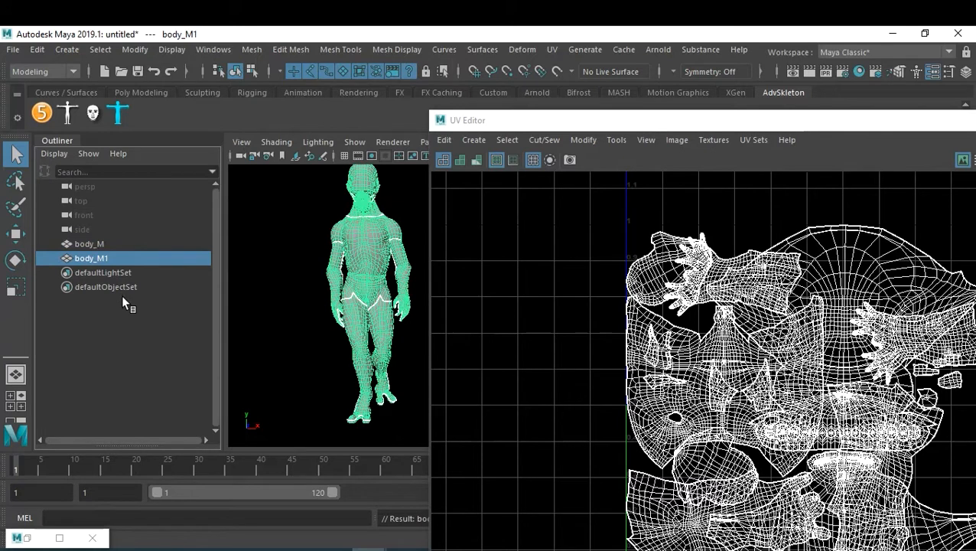
{"action": "left_click", "coordinate": [87, 242]}
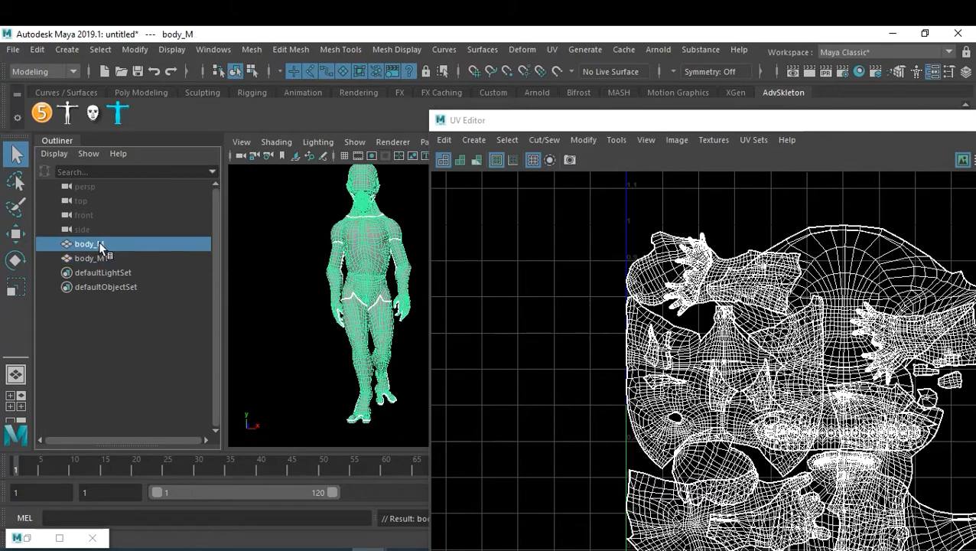
{"action": "key", "text": "ctrl+h"}
{"action": "left_click_drag", "start_coordinate": [894, 132], "coordinate": [787, 492]}
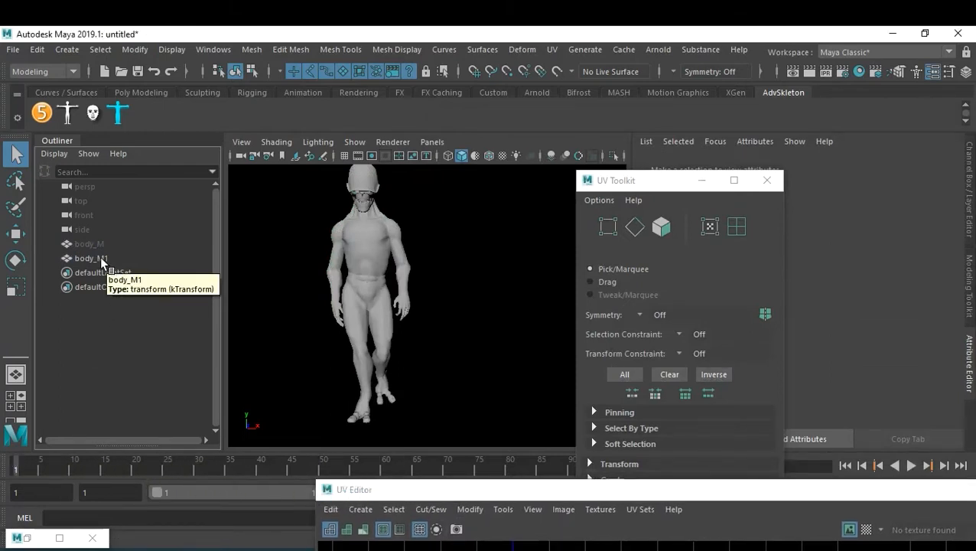
- Delete the duplicate body_M1 and show the original body_M again, leaving it selected
{"action": "left_click", "coordinate": [100, 247]}
{"action": "left_click", "coordinate": [103, 260]}
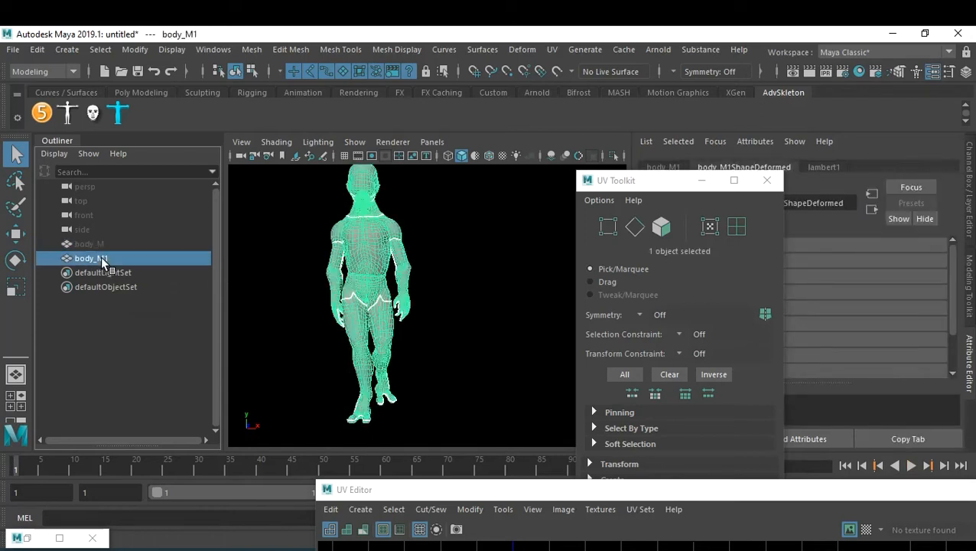
{"action": "key", "text": "Delete"}
{"action": "left_click", "coordinate": [96, 245]}
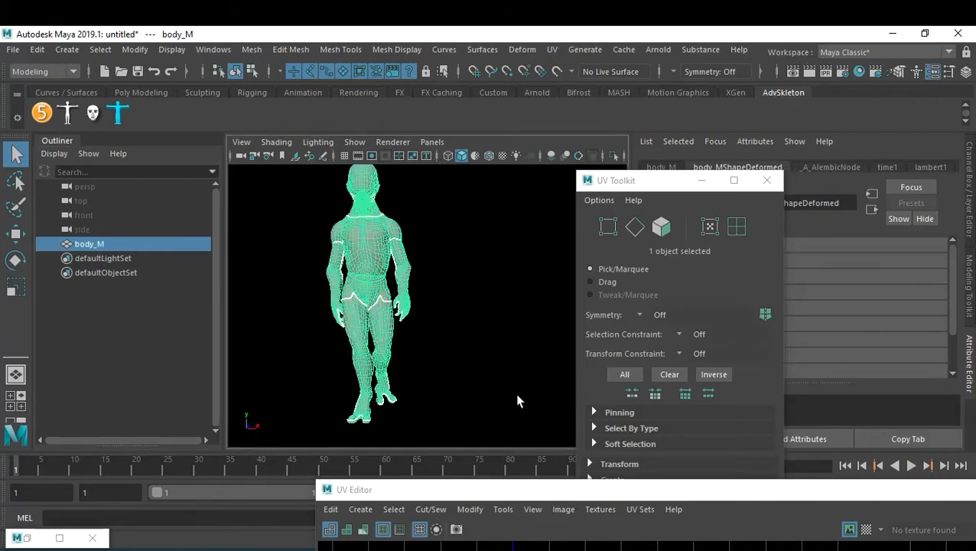
- Create camera-based UVs on body_M from the current front view, without creating a new UV set
{"action": "left_click_drag", "start_coordinate": [583, 496], "coordinate": [474, 238]}
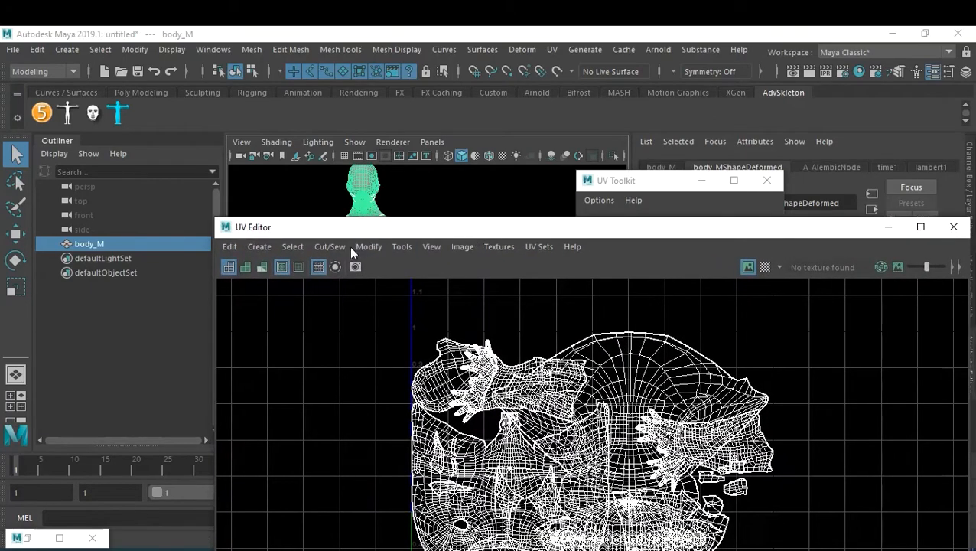
{"action": "left_click", "coordinate": [553, 51]}
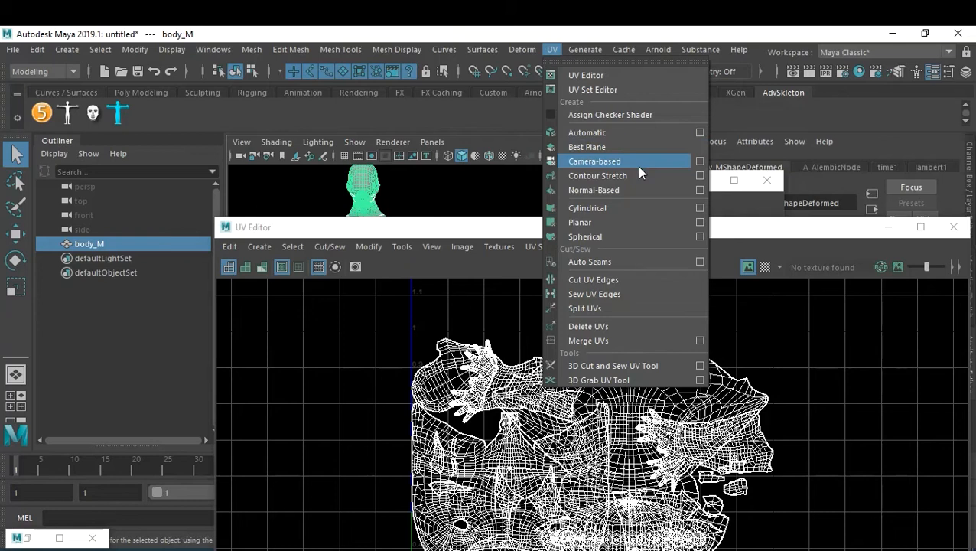
{"action": "left_click", "coordinate": [696, 161]}
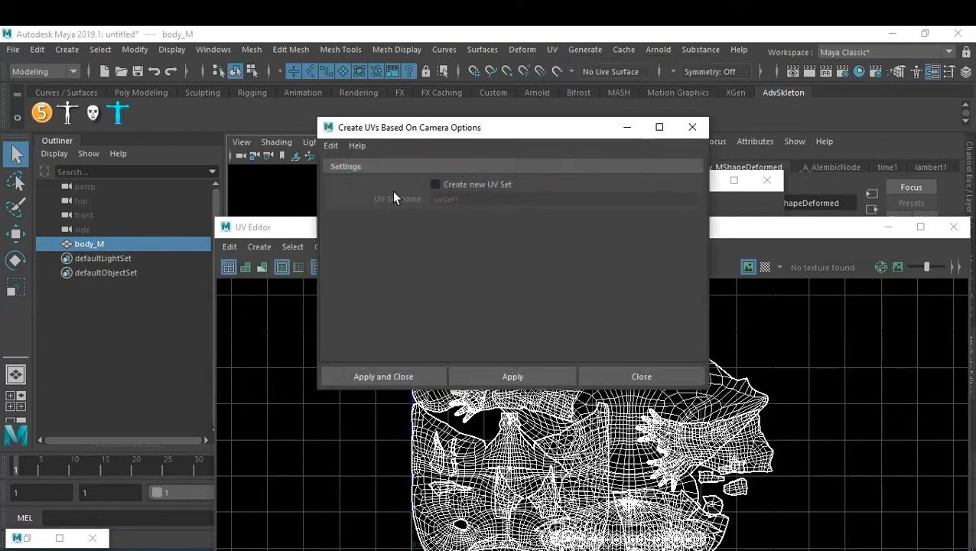
{"action": "left_click", "coordinate": [392, 374]}
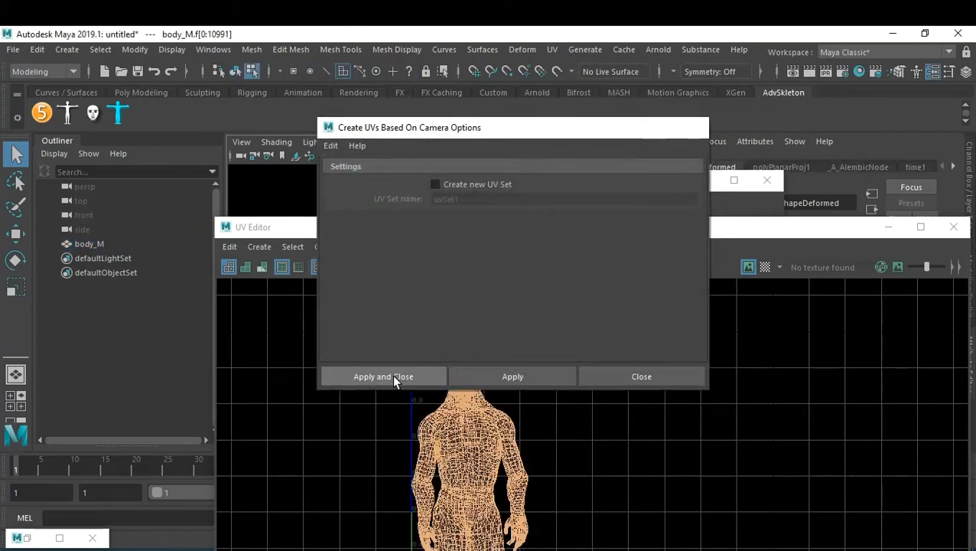
- Minimize the UV Editor, return body_M to object mode and select the whole mesh
{"action": "left_click_drag", "start_coordinate": [557, 227], "coordinate": [609, 212]}
{"action": "left_click", "coordinate": [858, 205]}
{"action": "right_click_drag", "start_coordinate": [384, 251], "coordinate": [391, 229]}
{"action": "key", "text": "F8"}
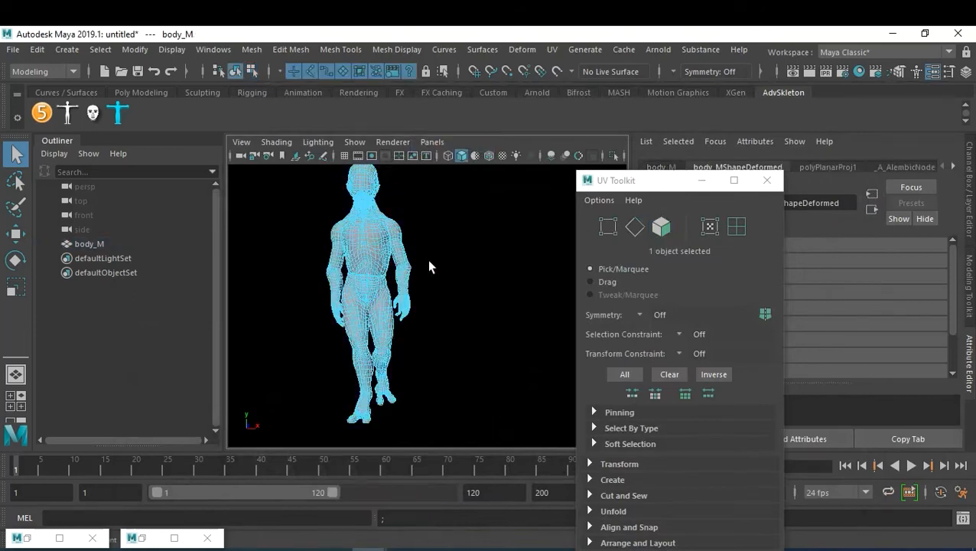
{"action": "left_click", "coordinate": [447, 273]}
{"action": "left_click_drag", "start_coordinate": [447, 276], "coordinate": [433, 291], "text": "alt"}
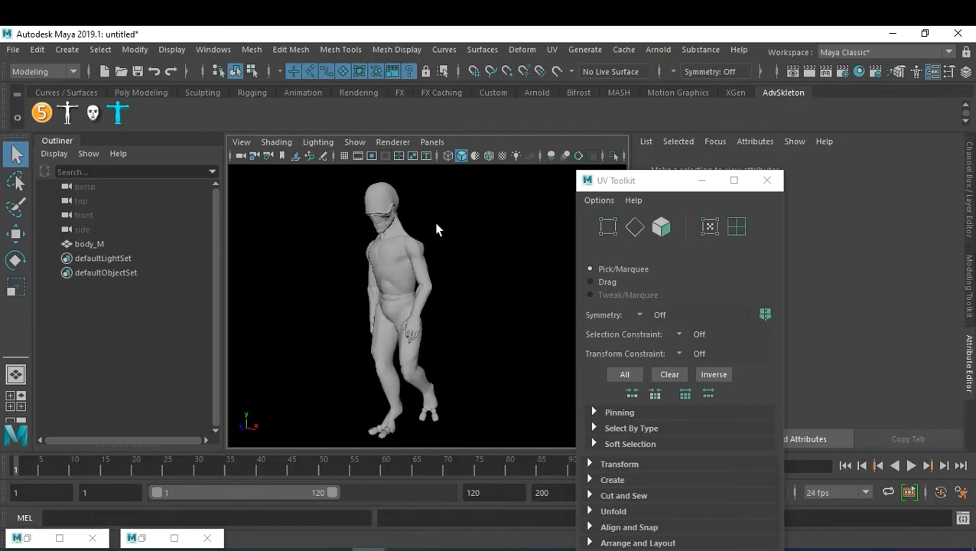
{"action": "left_click", "coordinate": [411, 271]}
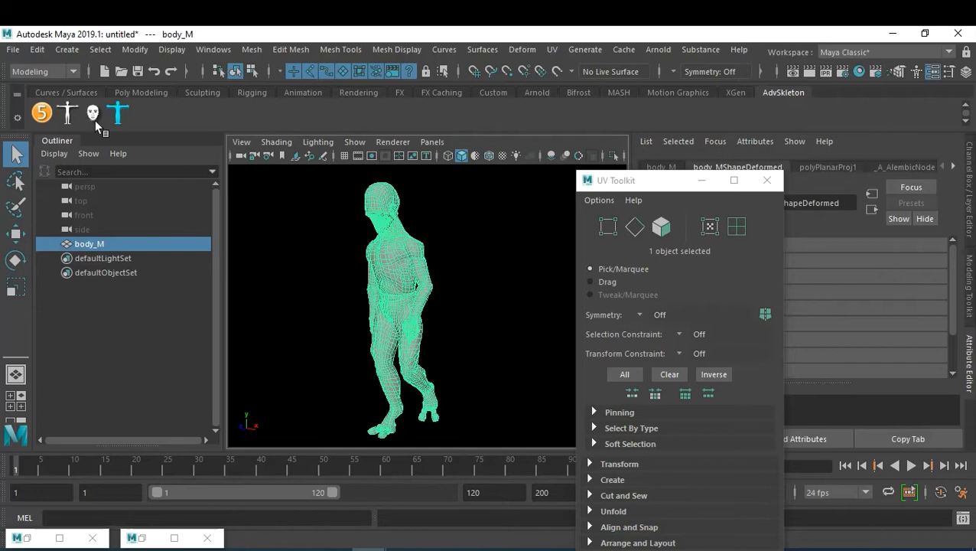
- Save the scene as 01-10-2020_creature_AA.mb in the G:\Rigging\01-10-2020 folder
{"action": "left_click", "coordinate": [13, 49]}
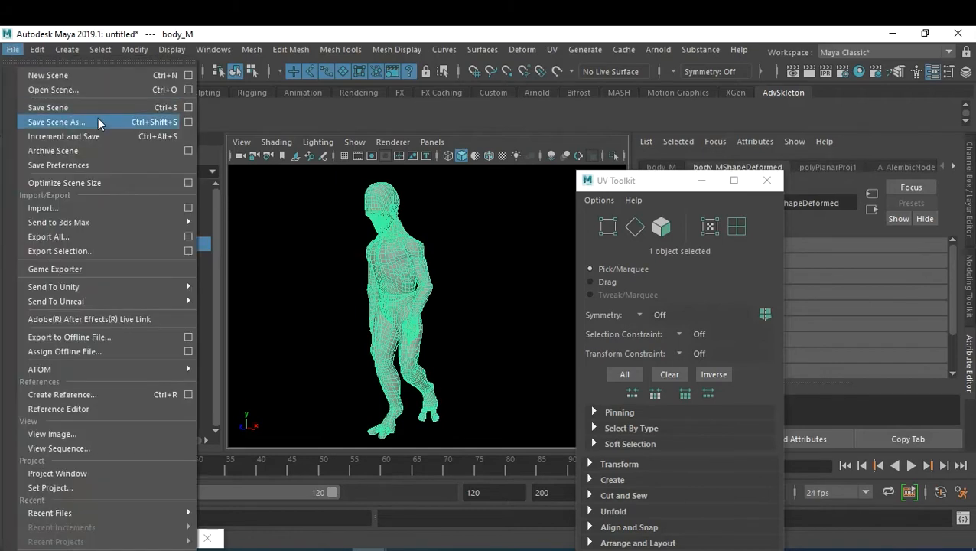
{"action": "left_click", "coordinate": [57, 121]}
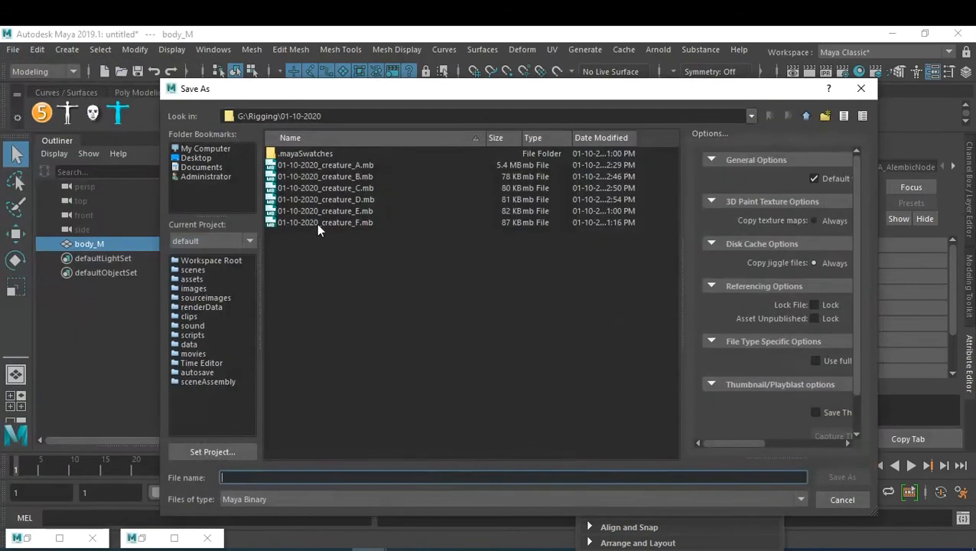
{"action": "left_click", "coordinate": [331, 223]}
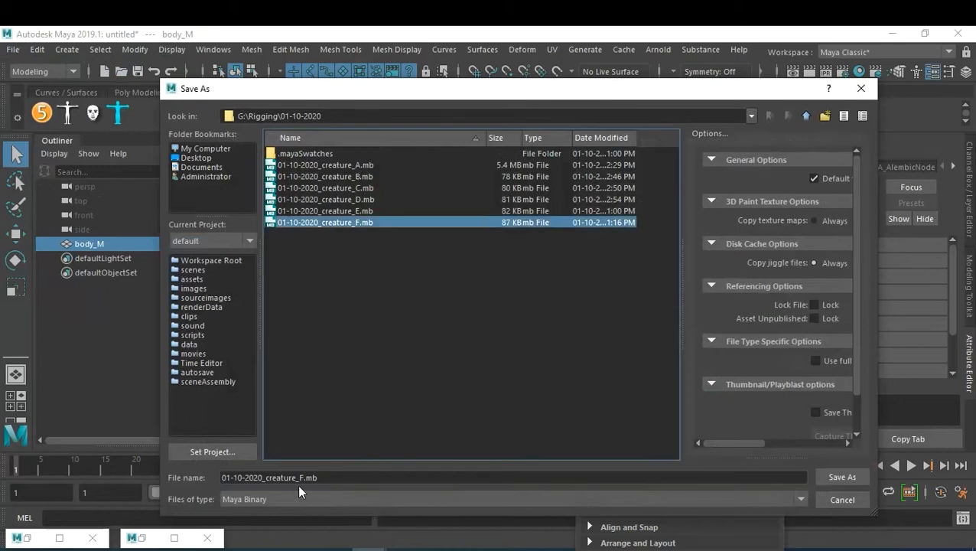
{"action": "left_click_drag", "start_coordinate": [299, 479], "coordinate": [304, 481]}
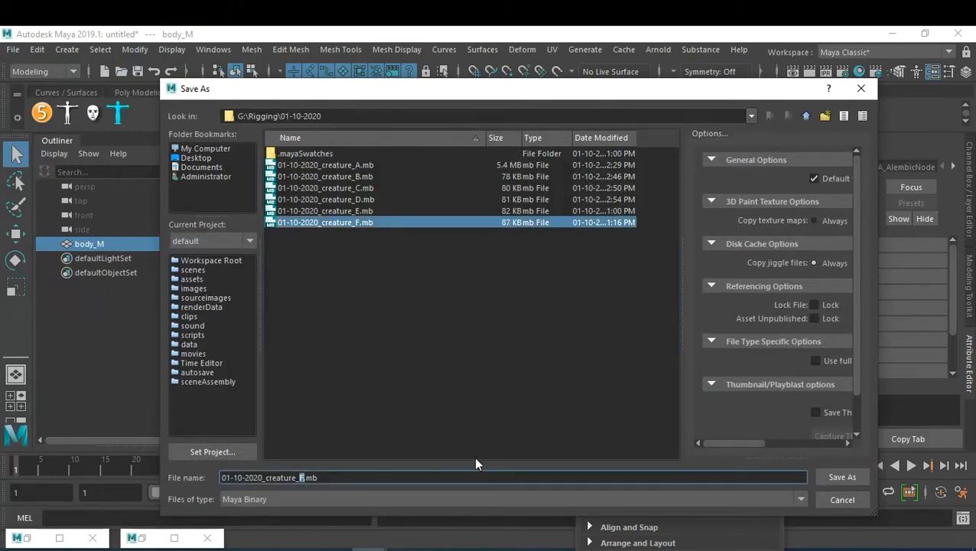
{"action": "type", "text": "AA"}
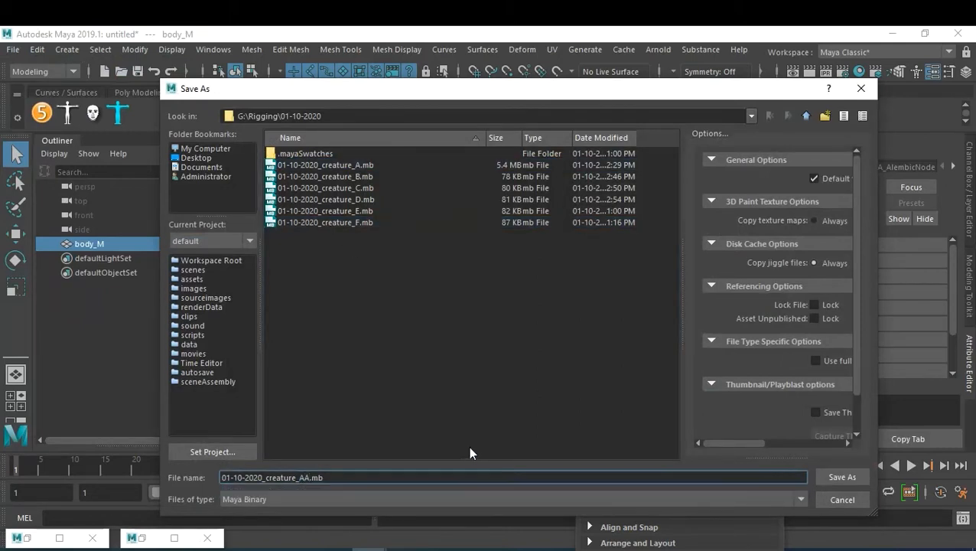
{"action": "key", "text": "Return"}
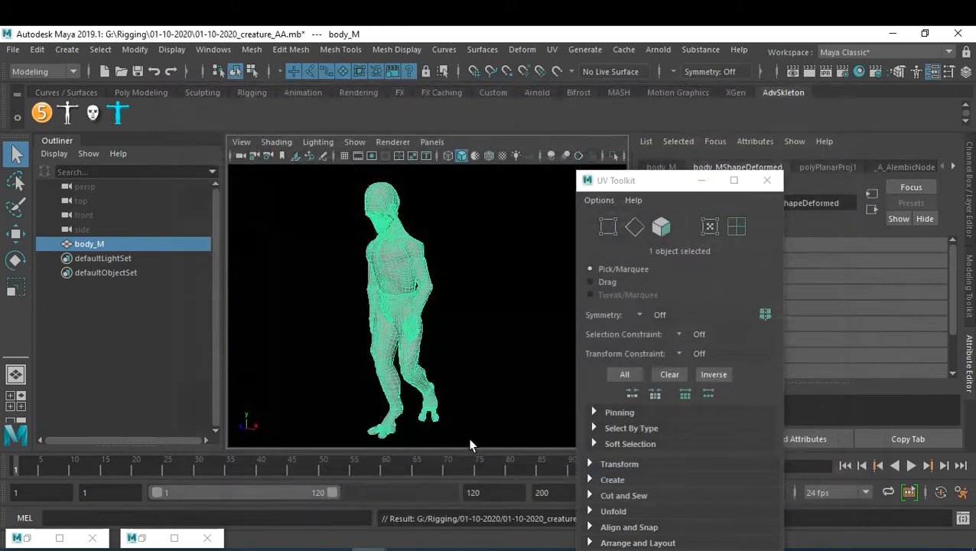
- Start a new scene, saving the changes to 01-10-2020_creature_AA.mb
{"action": "left_click", "coordinate": [449, 315]}
{"action": "key", "text": "ctrl+n"}
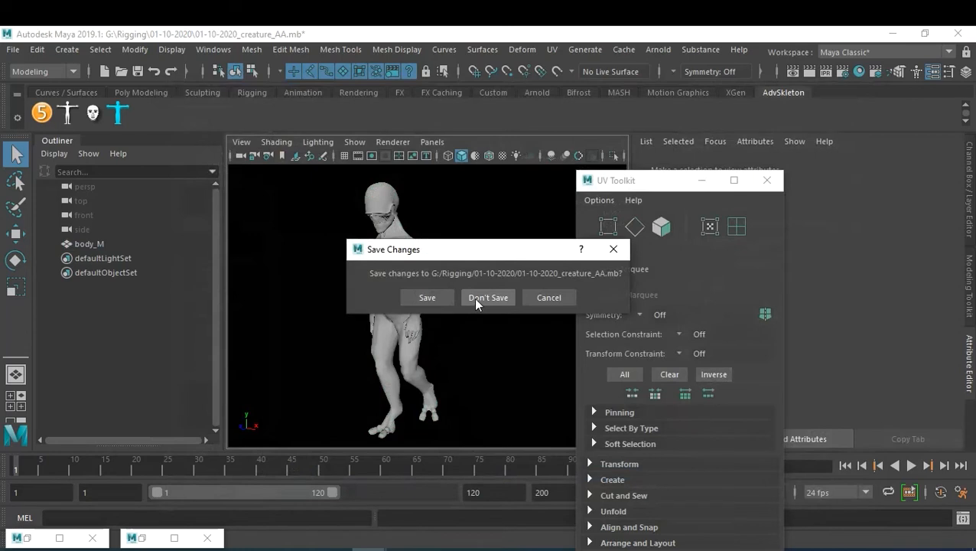
{"action": "left_click", "coordinate": [437, 299]}
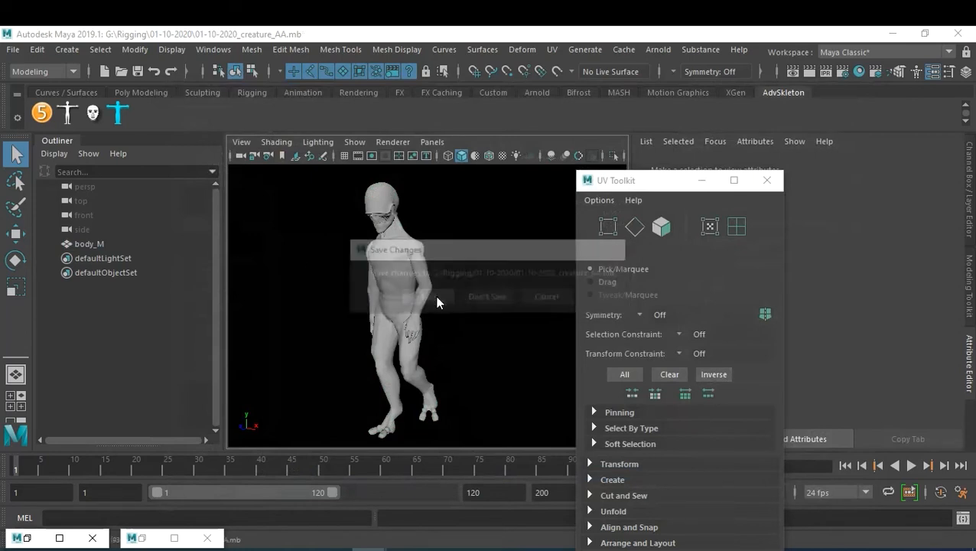
- Open 01-10-2020_creature_F.mb without saving the untitled scene
{"action": "left_click", "coordinate": [13, 49]}
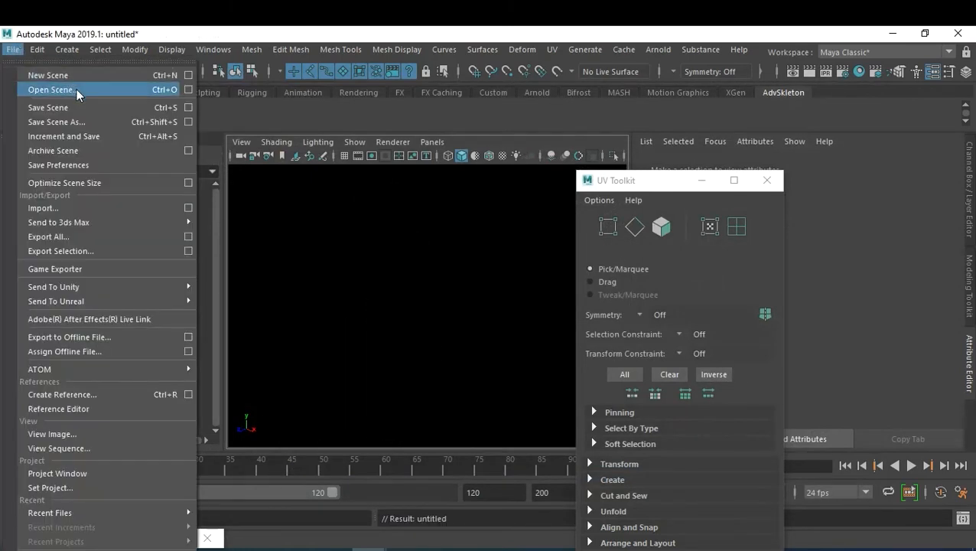
{"action": "left_click", "coordinate": [46, 89]}
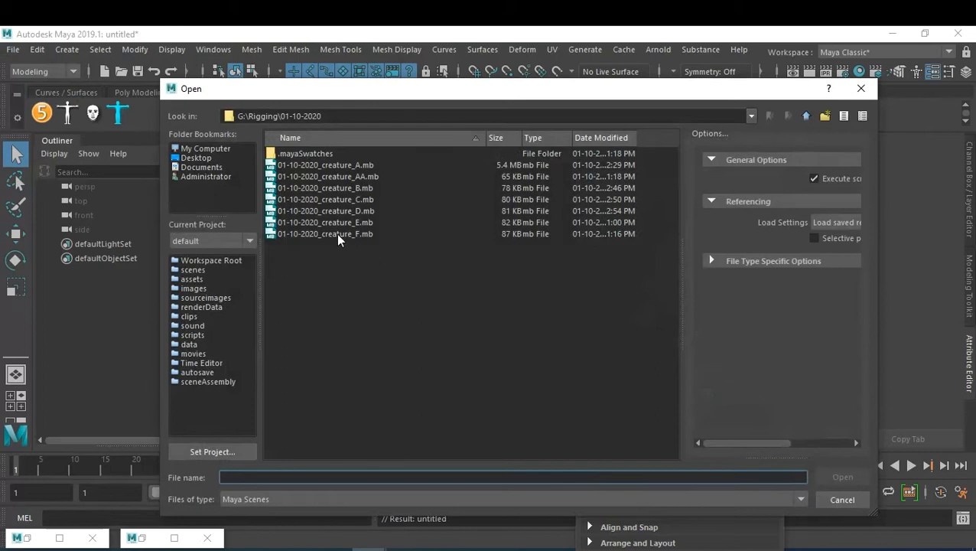
{"action": "double_click", "coordinate": [337, 235]}
{"action": "left_click", "coordinate": [485, 299]}
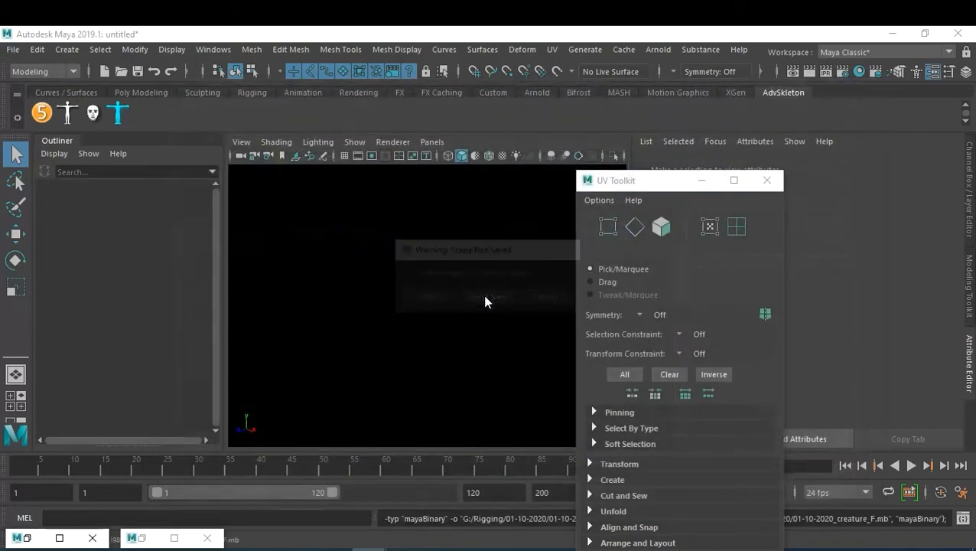
- Save a copy of the opened creature_F scene under the name 01-10-2020_Texture
{"action": "left_click", "coordinate": [13, 52]}
{"action": "left_click", "coordinate": [85, 124]}
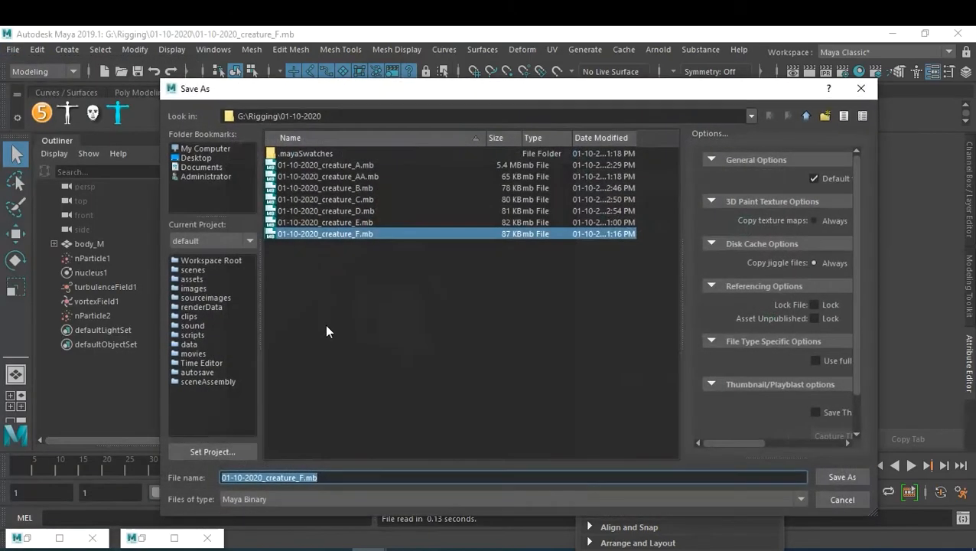
{"action": "left_click_drag", "start_coordinate": [267, 478], "coordinate": [375, 480]}
{"action": "type", "text": "Tex"}
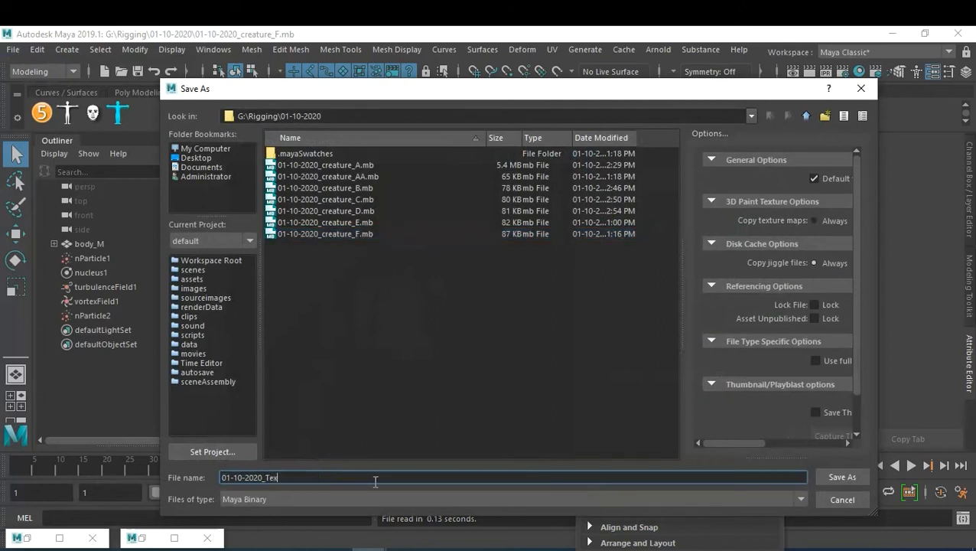
{"action": "type", "text": "ture"}
{"action": "key", "text": "Return"}
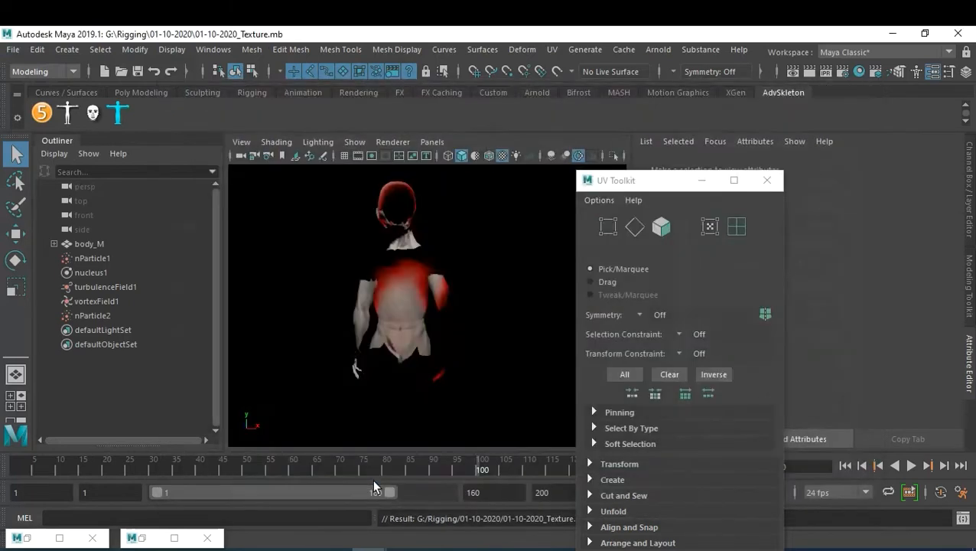
- Delete both nParticle objects, nucleus1, turbulenceField1, vortexField1 and the two emitters under body_M
{"action": "left_click", "coordinate": [93, 258]}
{"action": "left_click", "coordinate": [98, 318], "text": "shift"}
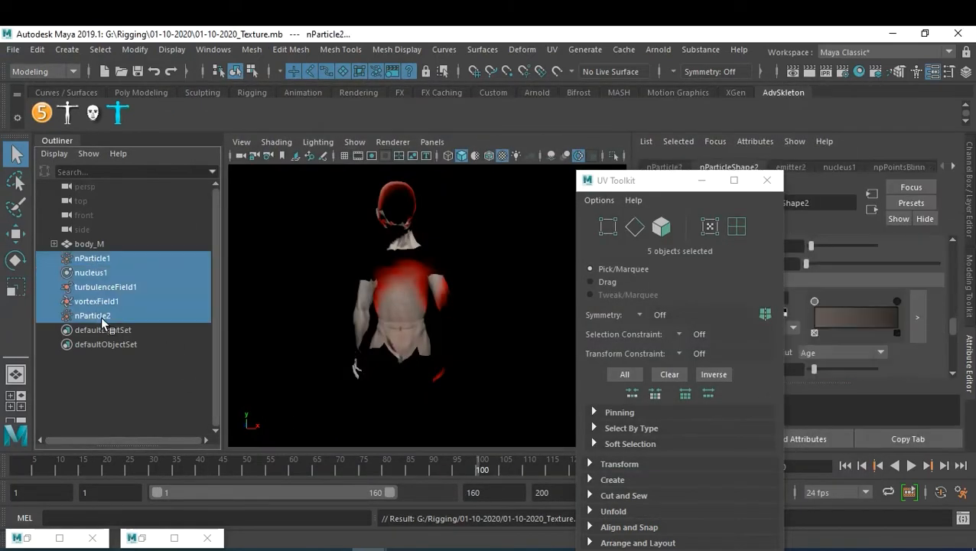
{"action": "key", "text": "Delete"}
{"action": "left_click", "coordinate": [53, 243]}
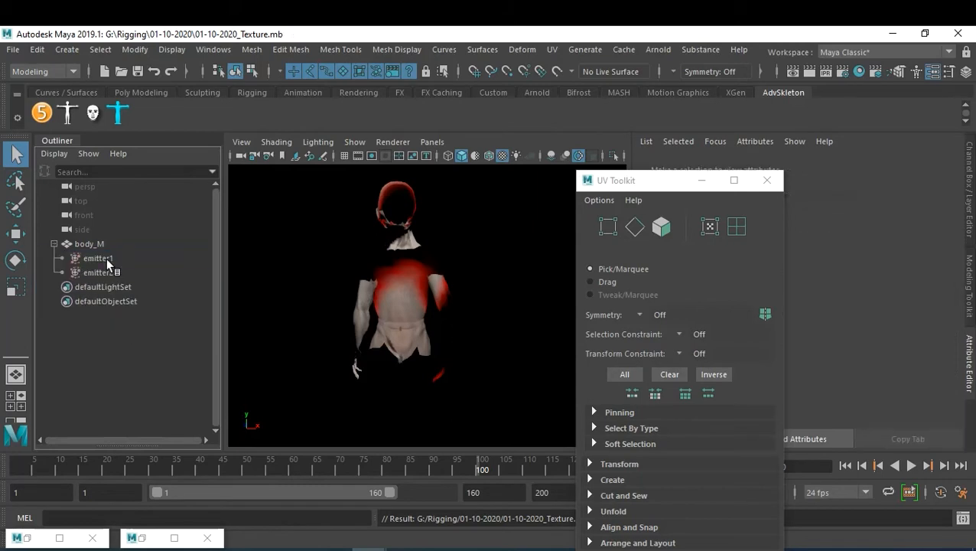
{"action": "left_click", "coordinate": [107, 261]}
{"action": "left_click", "coordinate": [111, 273], "text": "shift"}
{"action": "key", "text": "Delete"}
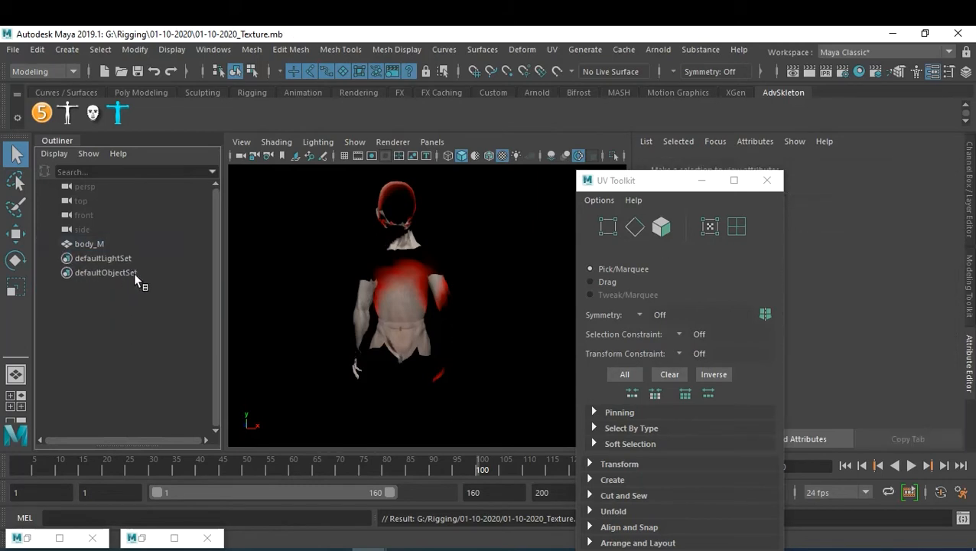
- Delete the body_M mesh, close the minimized editor windows and save the texture scene
{"action": "left_click", "coordinate": [104, 245]}
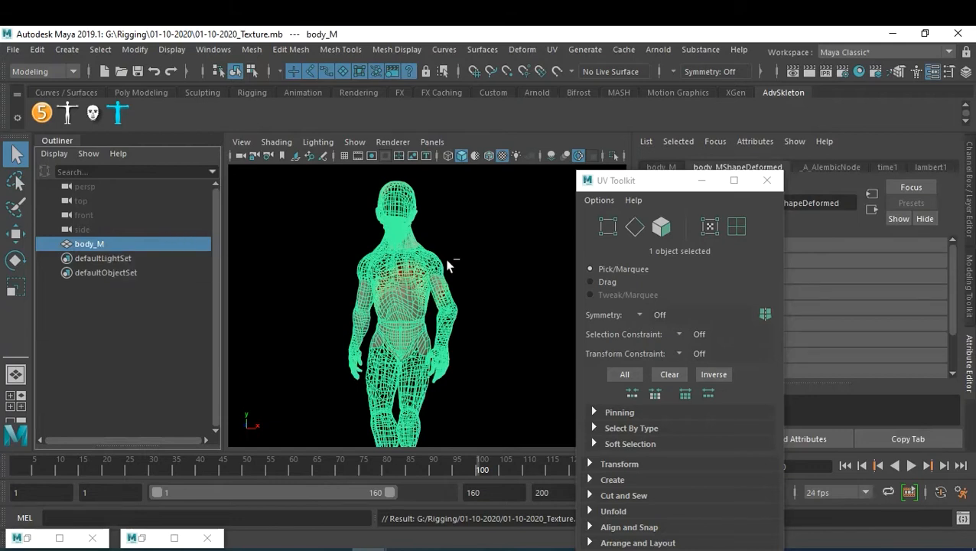
{"action": "key", "text": "Delete"}
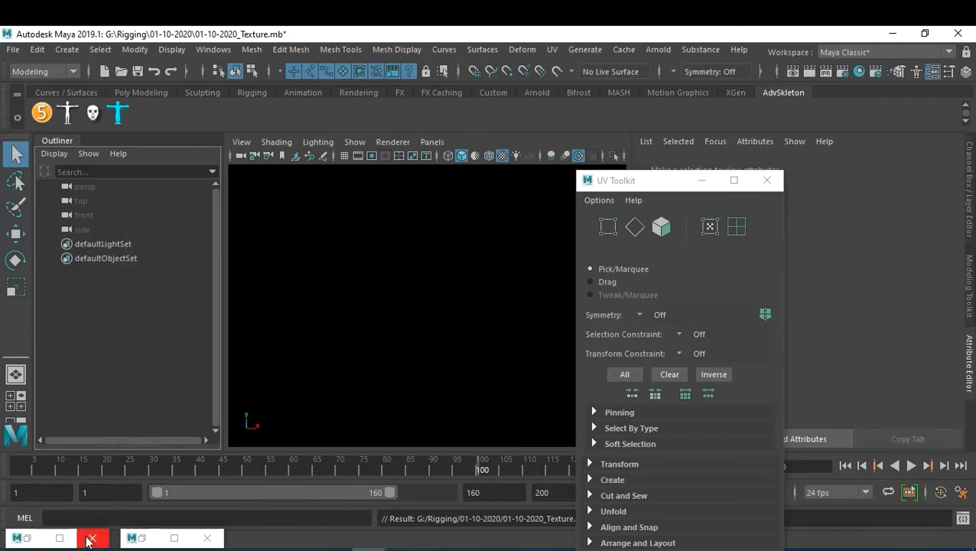
{"action": "left_click", "coordinate": [207, 537]}
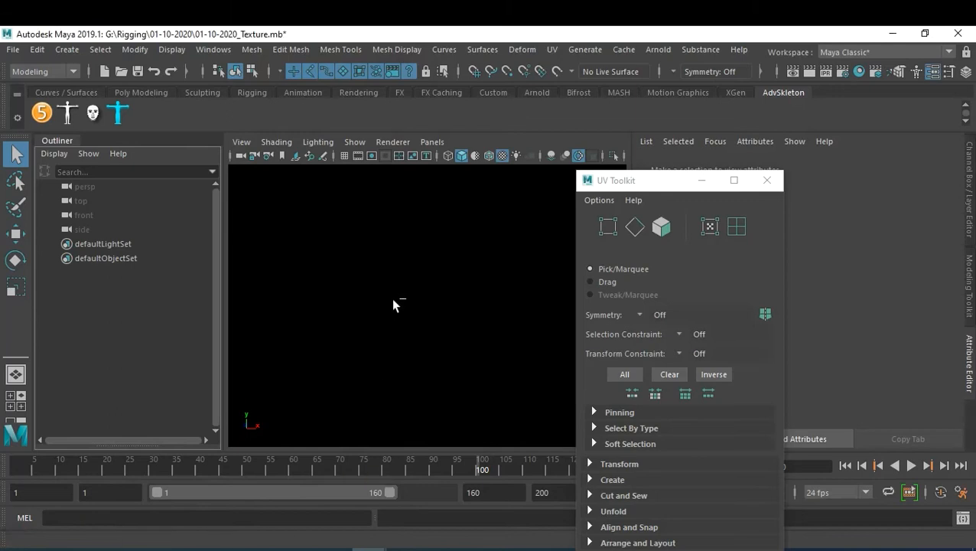
{"action": "left_click", "coordinate": [394, 304]}
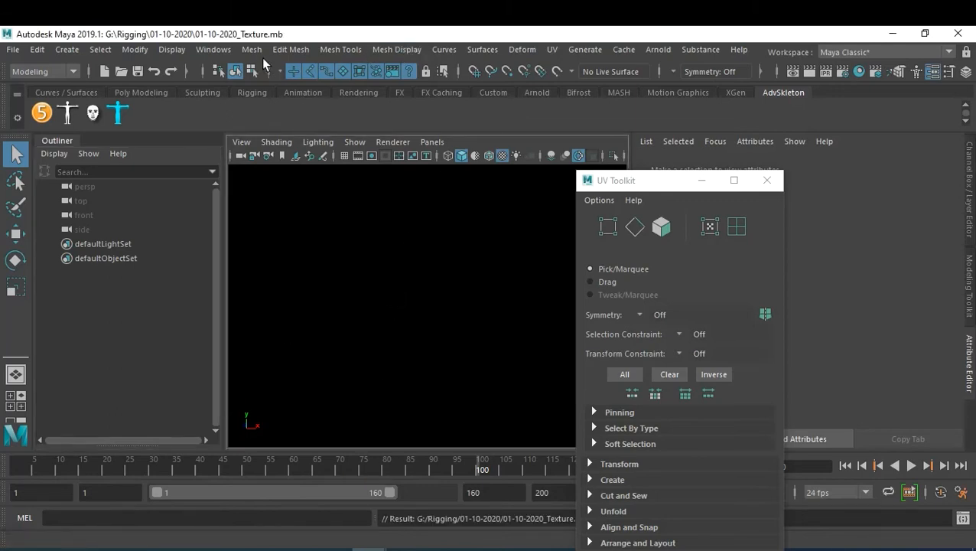
- Check the scene's remaining materials and textures in the Hypershade, and close it along with the UV Toolkit
{"action": "left_click", "coordinate": [214, 51]}
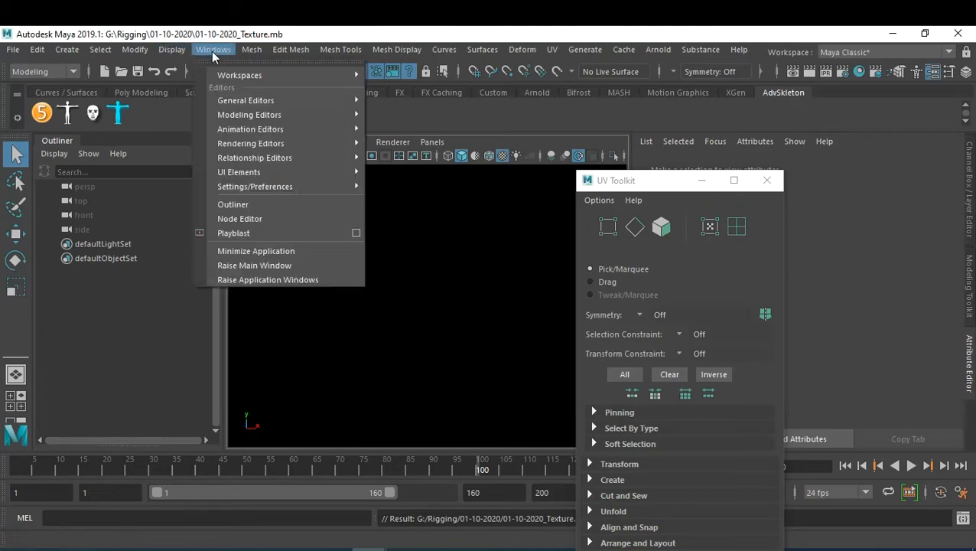
{"action": "mouse_move", "coordinate": [306, 145]}
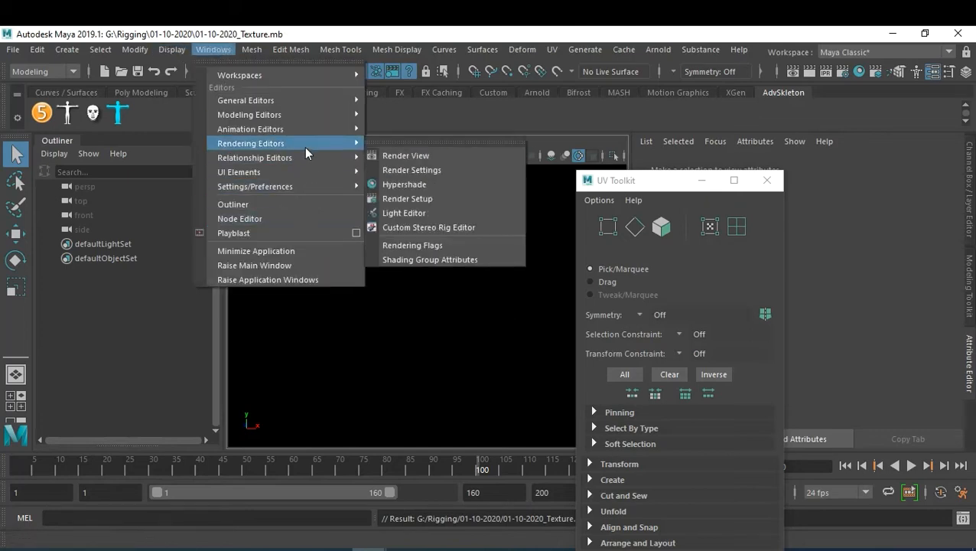
{"action": "left_click", "coordinate": [472, 186]}
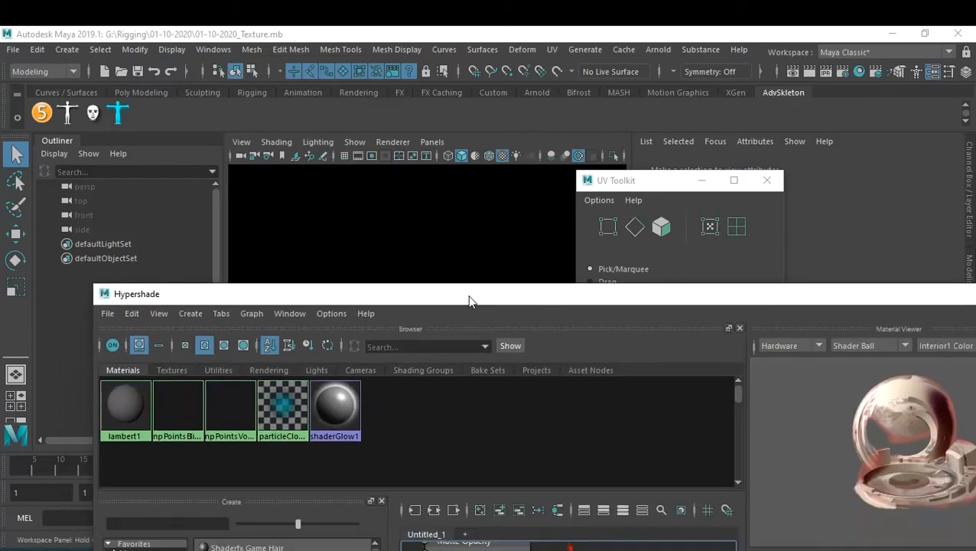
{"action": "left_click_drag", "start_coordinate": [444, 373], "coordinate": [468, 299]}
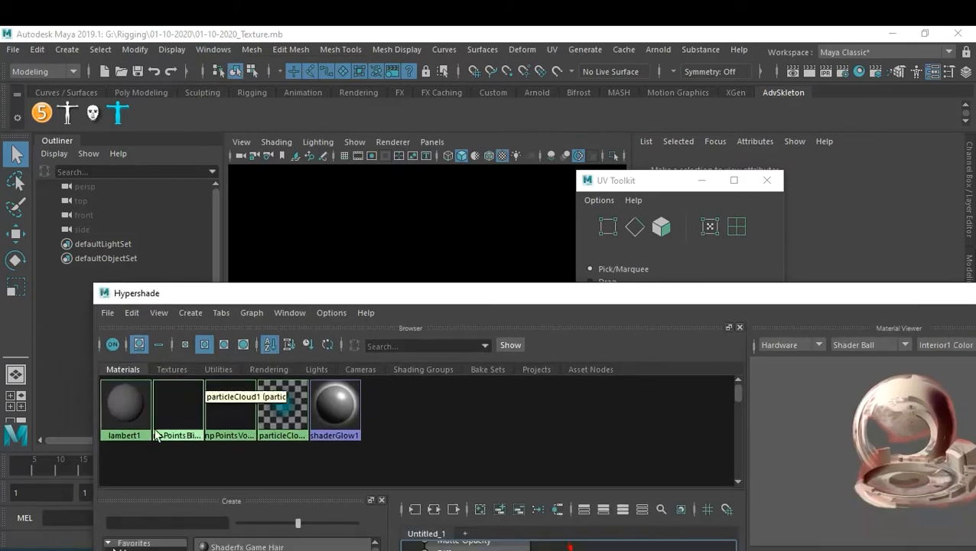
{"action": "left_click", "coordinate": [171, 368]}
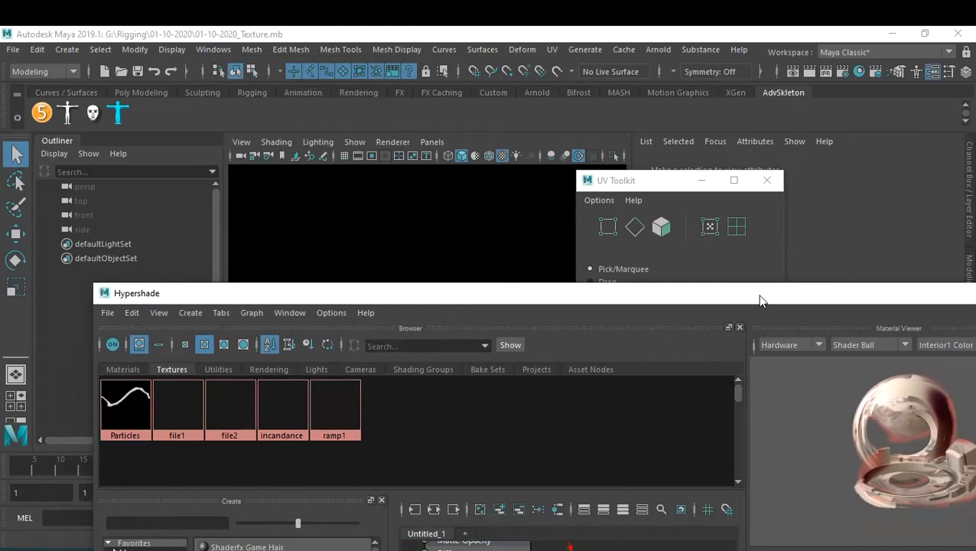
{"action": "left_click_drag", "start_coordinate": [758, 300], "coordinate": [597, 306]}
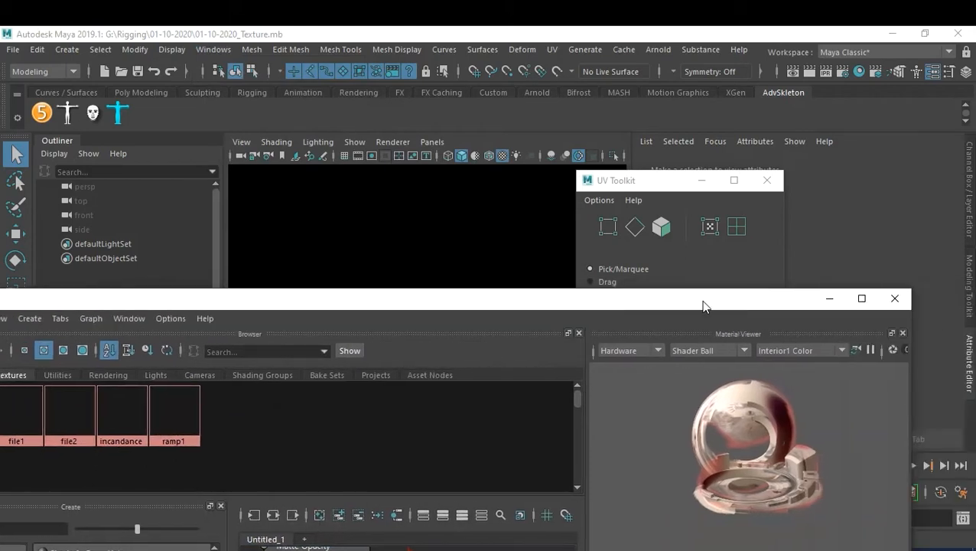
{"action": "left_click", "coordinate": [902, 304]}
{"action": "left_click", "coordinate": [766, 180]}
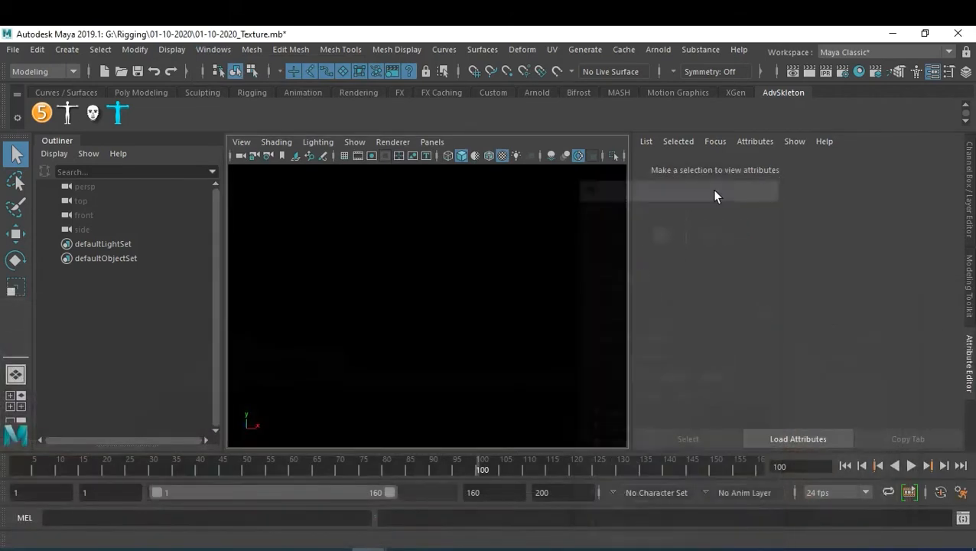
- Open 01-10-2020_creature_AA.mb without saving changes to the texture scene
{"action": "left_click", "coordinate": [13, 50]}
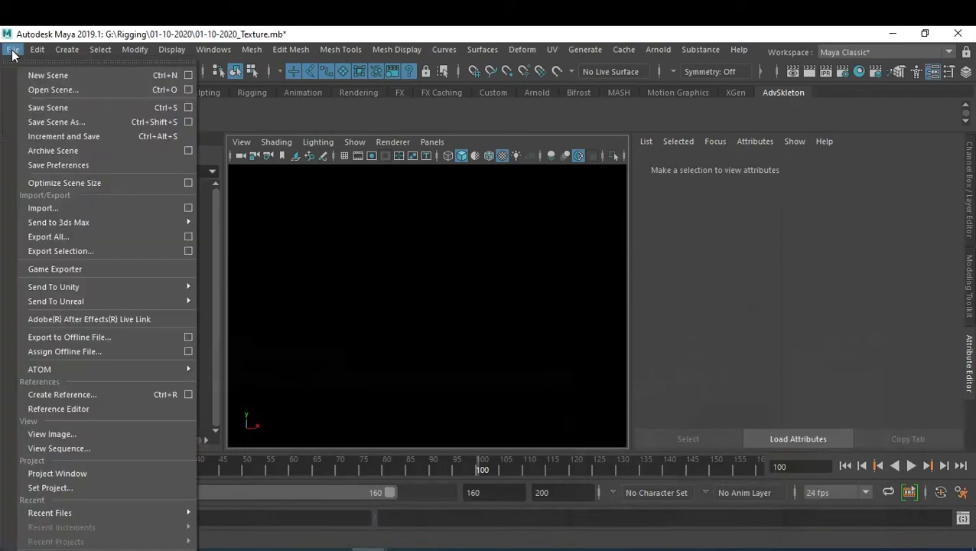
{"action": "left_click", "coordinate": [123, 90]}
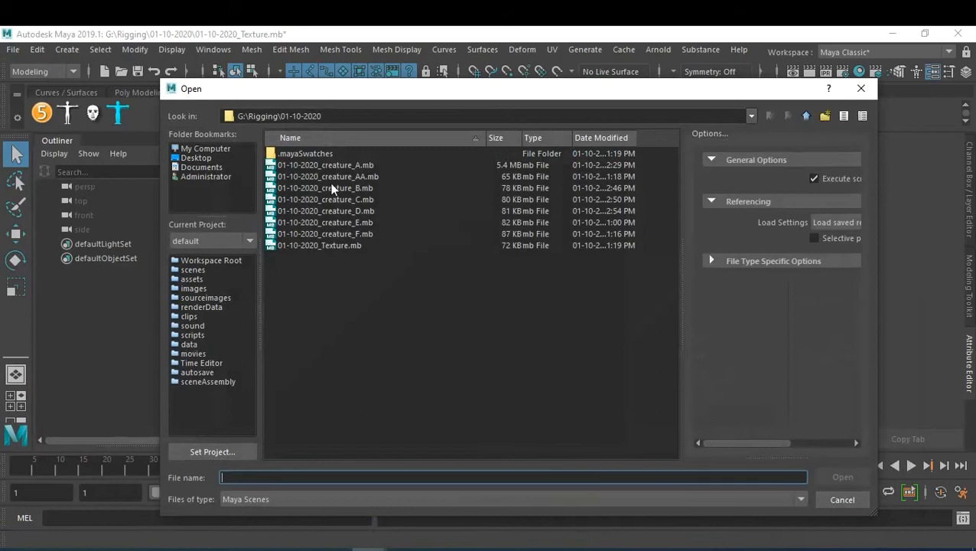
{"action": "double_click", "coordinate": [358, 176]}
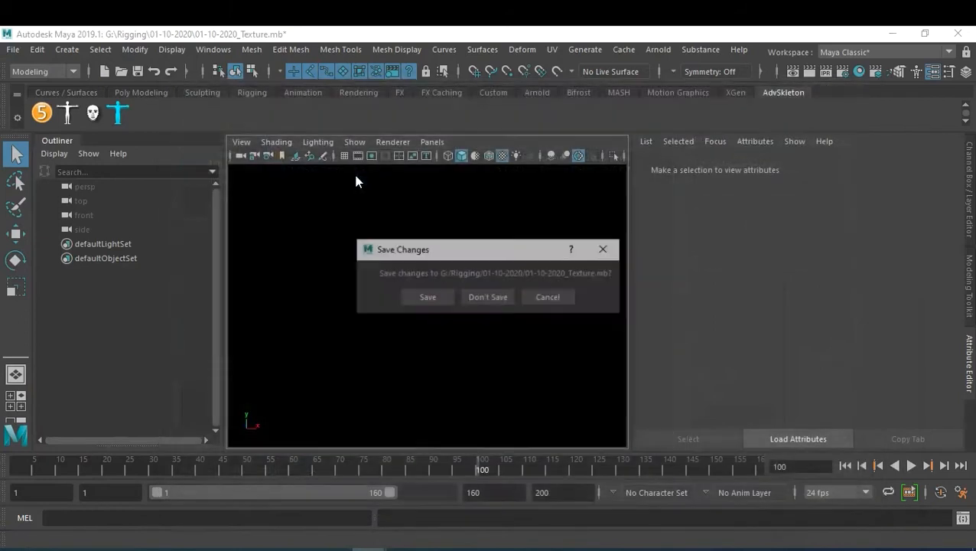
{"action": "left_click", "coordinate": [482, 297]}
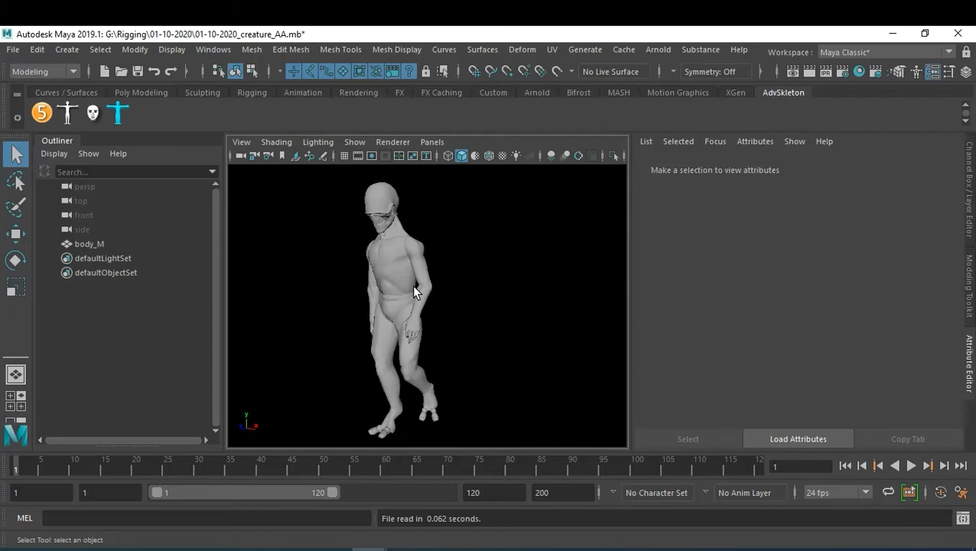
- Import 01-10-2020_Texture.mb from G:\Rigging\01-10-2020 into the creature scene
{"action": "left_click", "coordinate": [413, 292]}
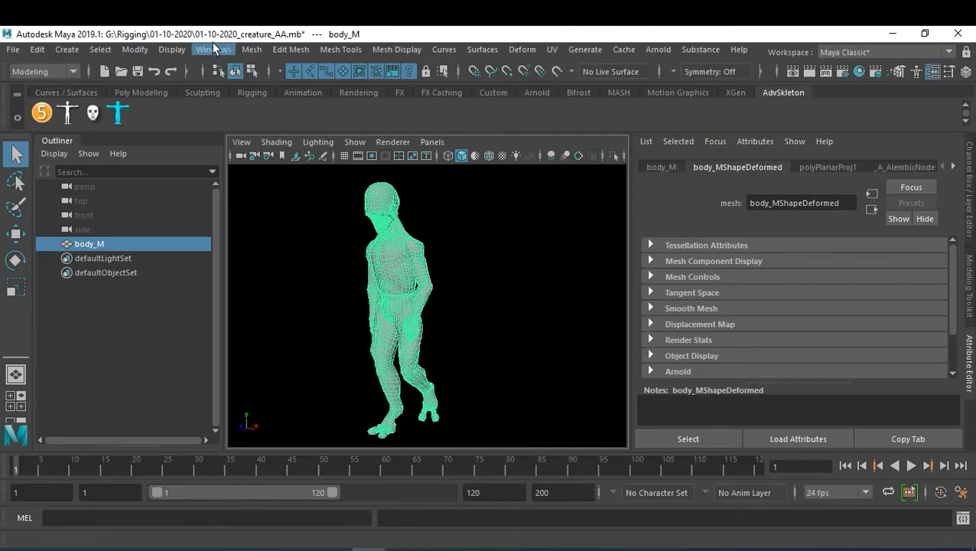
{"action": "left_click", "coordinate": [13, 49]}
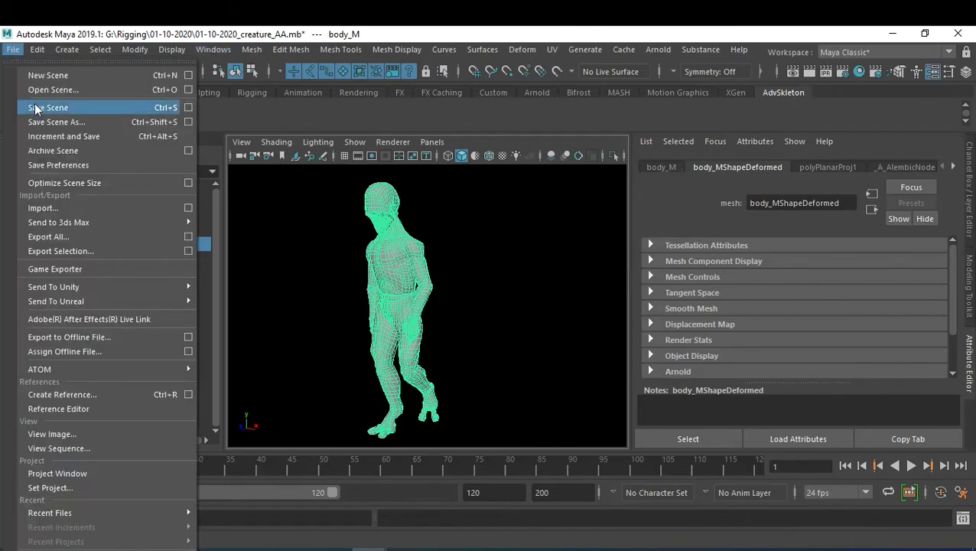
{"action": "left_click", "coordinate": [75, 208]}
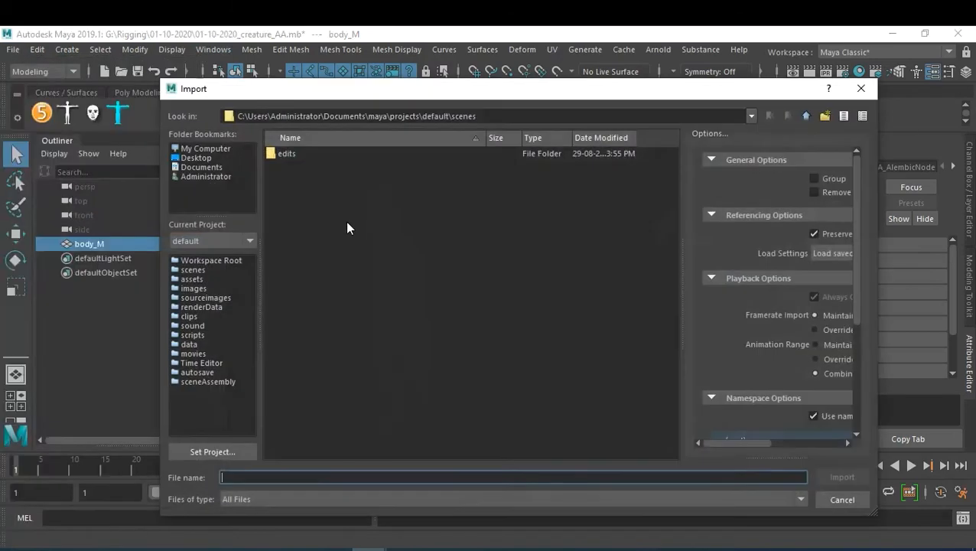
{"action": "left_click", "coordinate": [215, 150]}
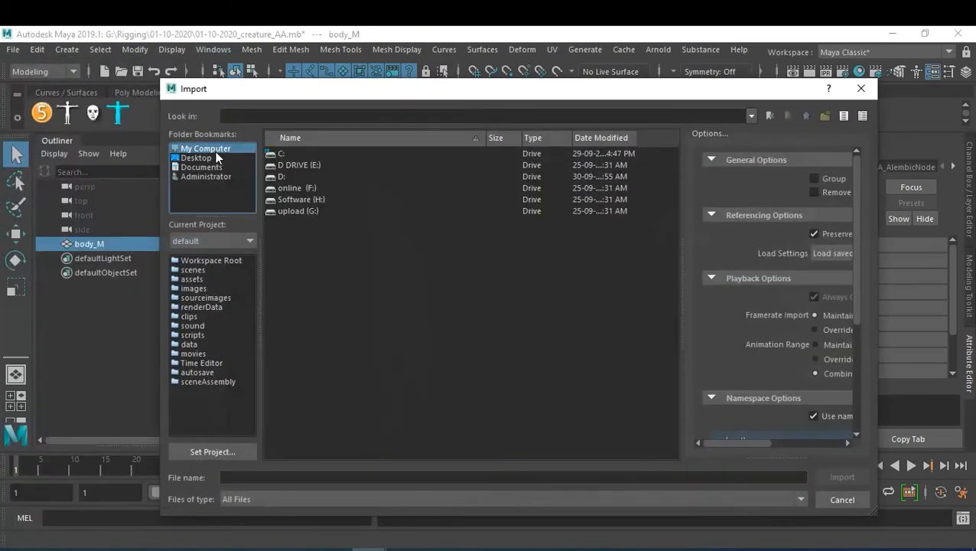
{"action": "double_click", "coordinate": [313, 208]}
{"action": "double_click", "coordinate": [302, 176]}
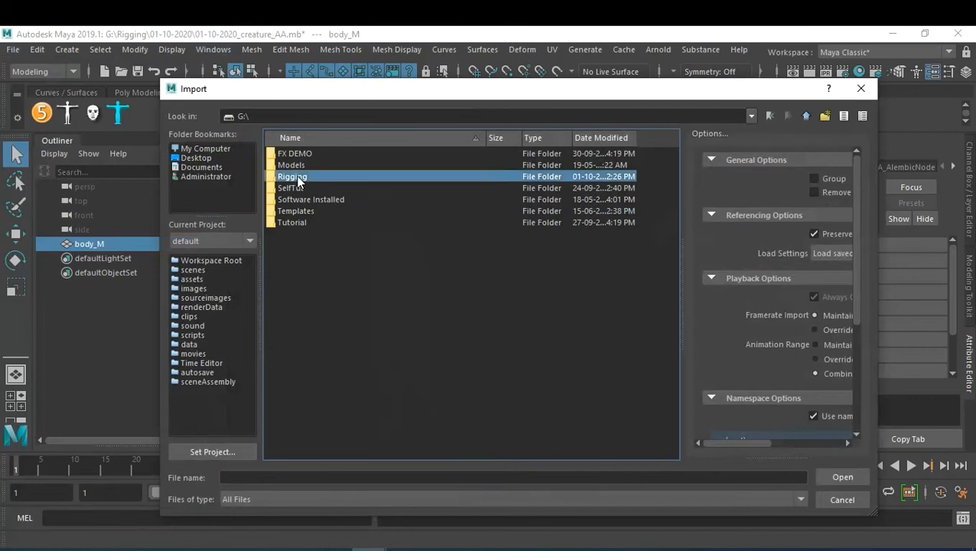
{"action": "double_click", "coordinate": [297, 165]}
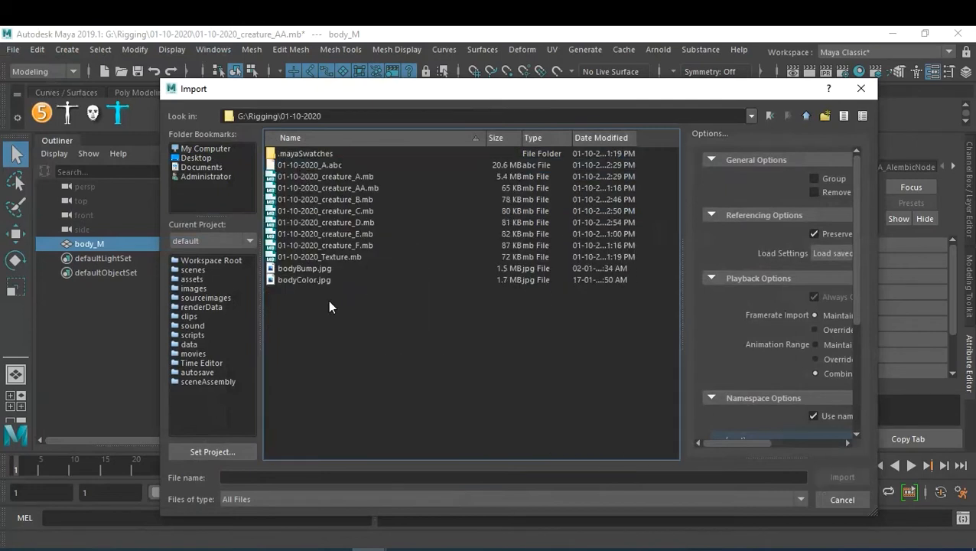
{"action": "double_click", "coordinate": [335, 256]}
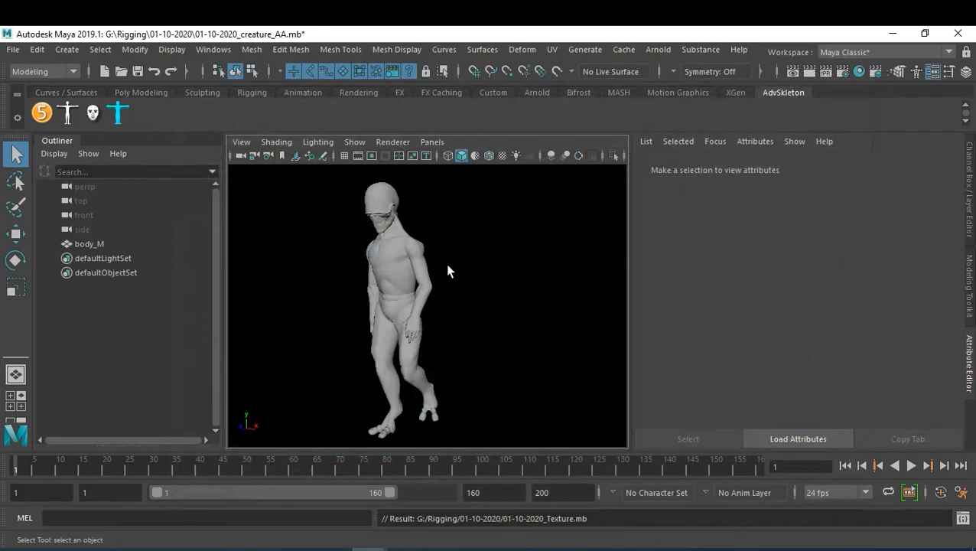
- Open the Hypershade, show the imported textures, and place the window so the creature and its attributes stay accessible
{"action": "left_click", "coordinate": [212, 49]}
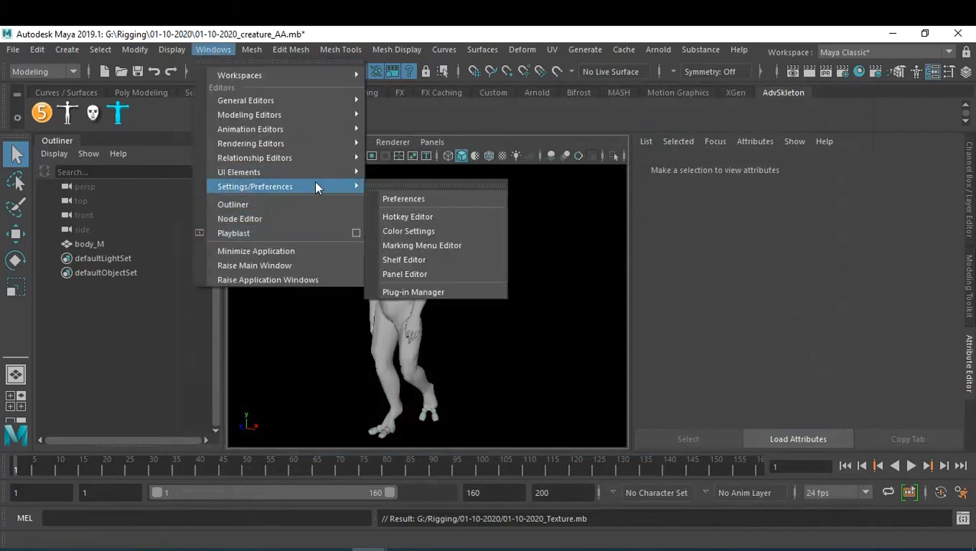
{"action": "mouse_move", "coordinate": [317, 173]}
{"action": "mouse_move", "coordinate": [317, 144]}
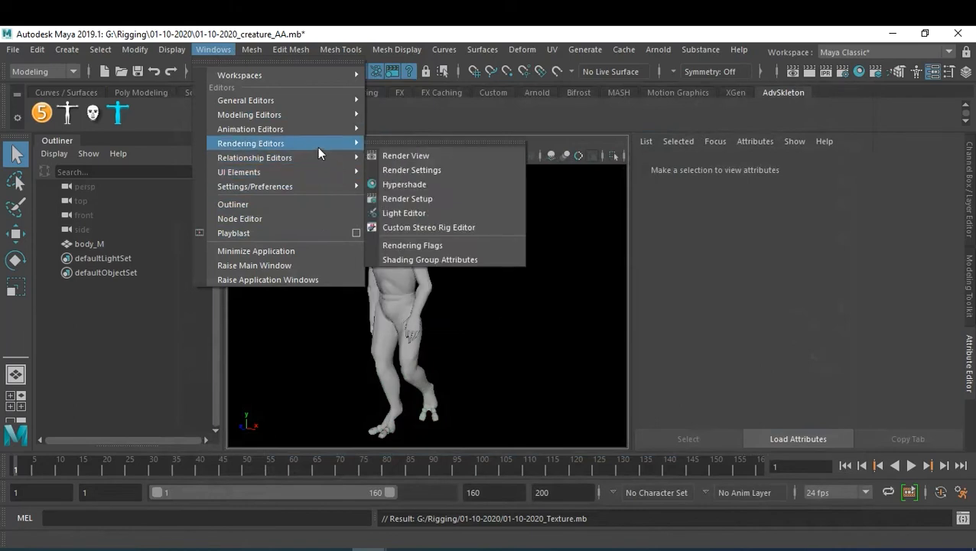
{"action": "left_click", "coordinate": [449, 188]}
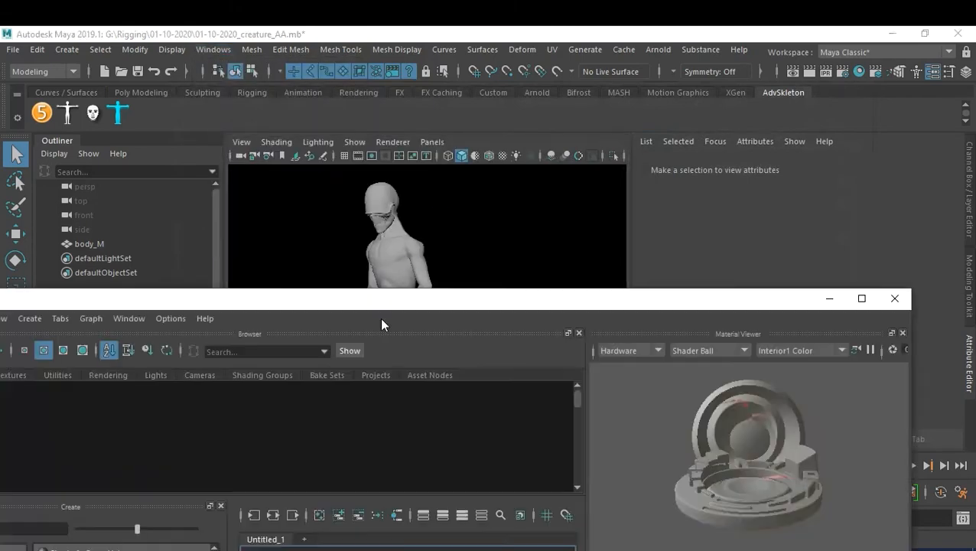
{"action": "left_click_drag", "start_coordinate": [364, 309], "coordinate": [538, 298]}
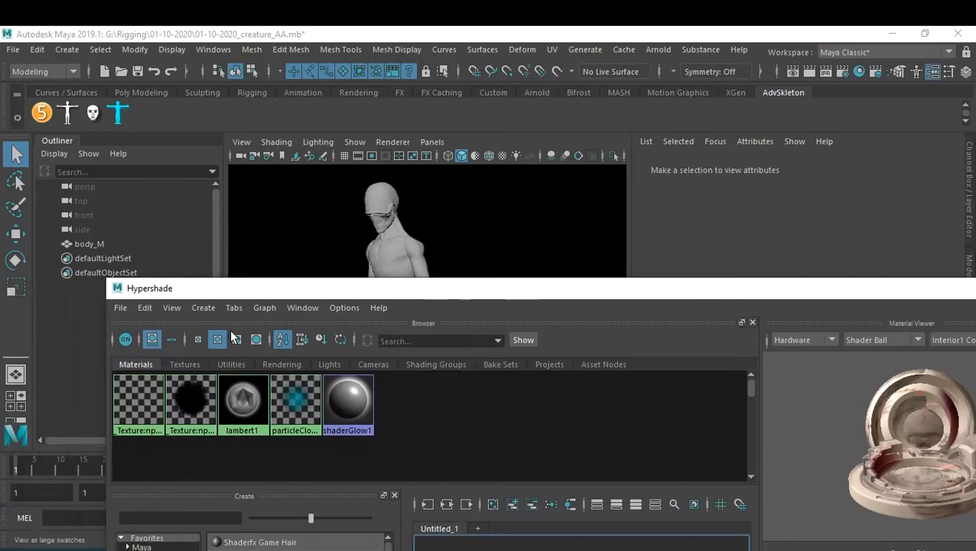
{"action": "left_click", "coordinate": [184, 364]}
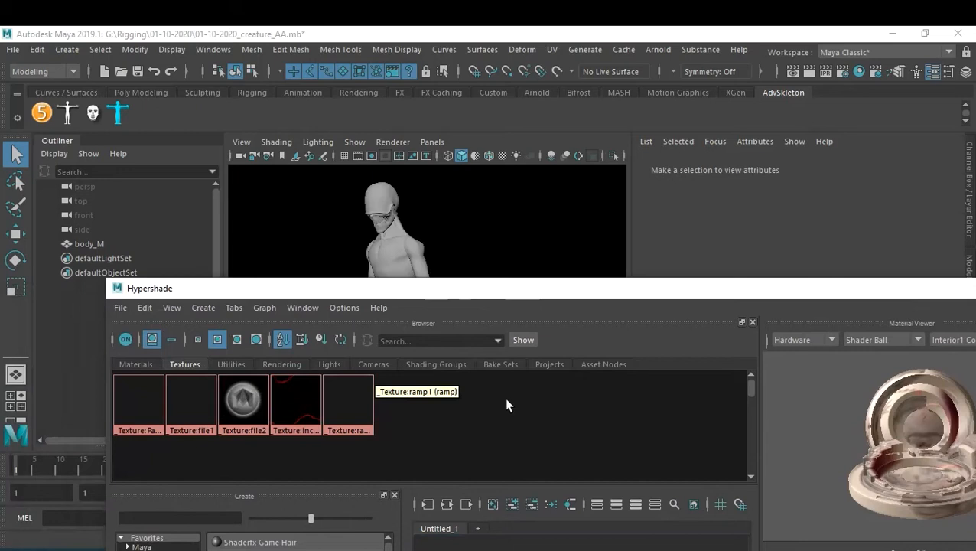
{"action": "left_click_drag", "start_coordinate": [643, 294], "coordinate": [612, 381]}
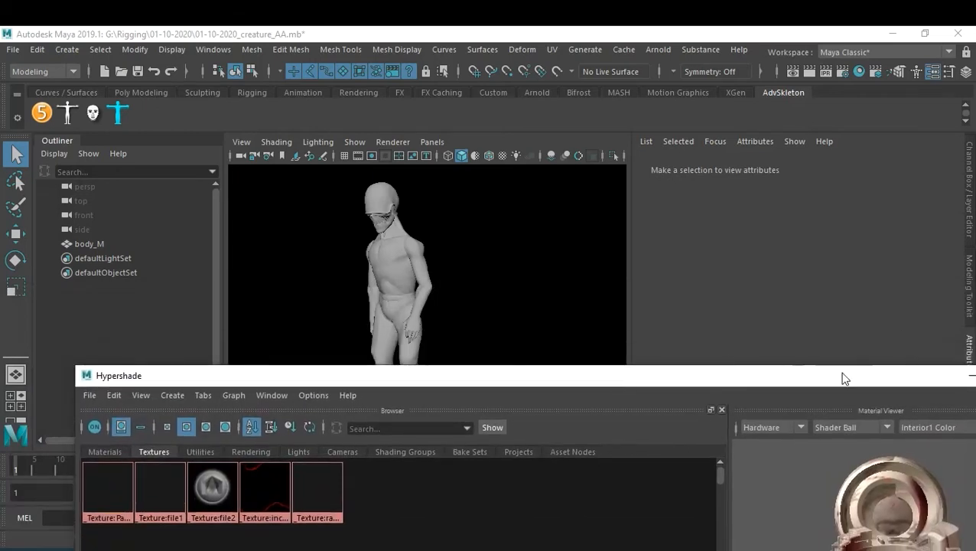
{"action": "left_click_drag", "start_coordinate": [856, 390], "coordinate": [824, 392]}
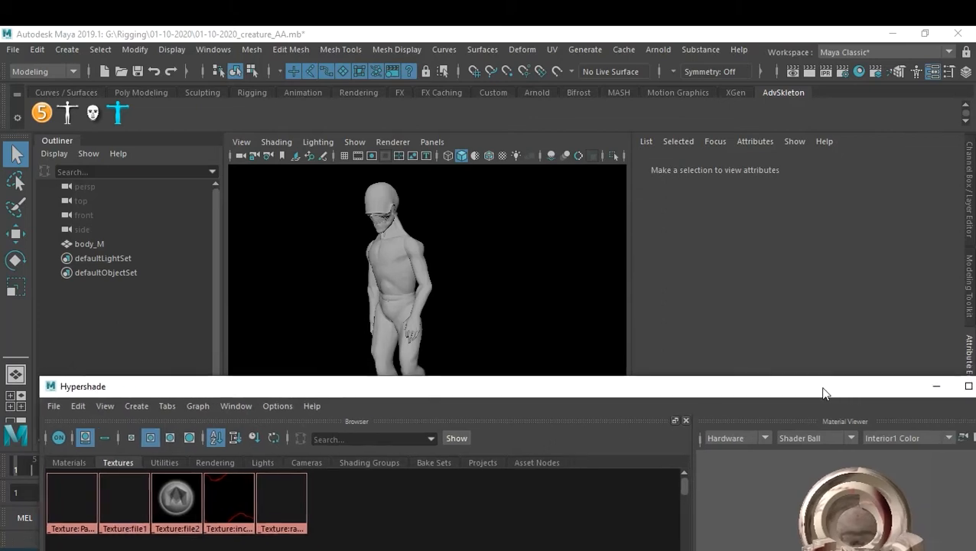
- Assign a new Lambert material to the body_M mesh
{"action": "left_click", "coordinate": [412, 289]}
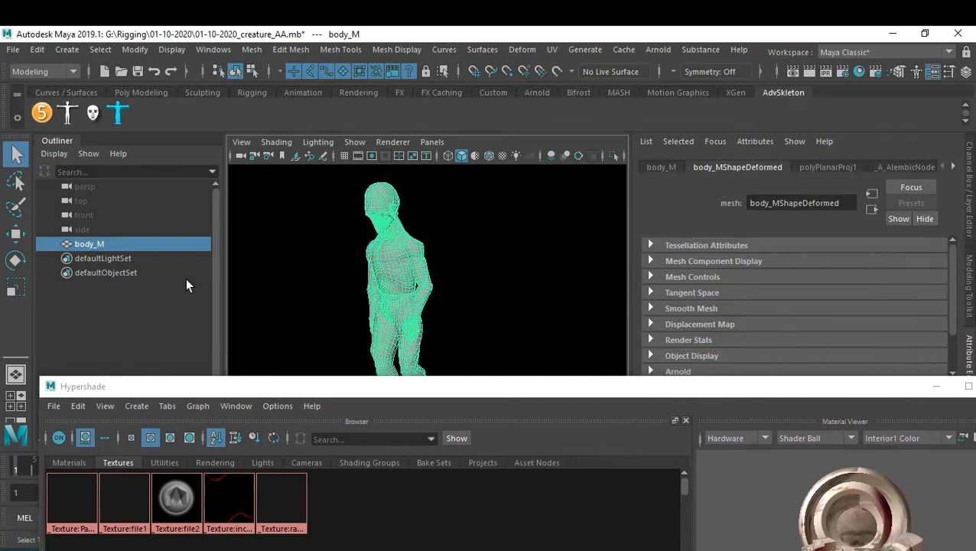
{"action": "right_click", "coordinate": [400, 268]}
{"action": "mouse_move", "coordinate": [413, 547]}
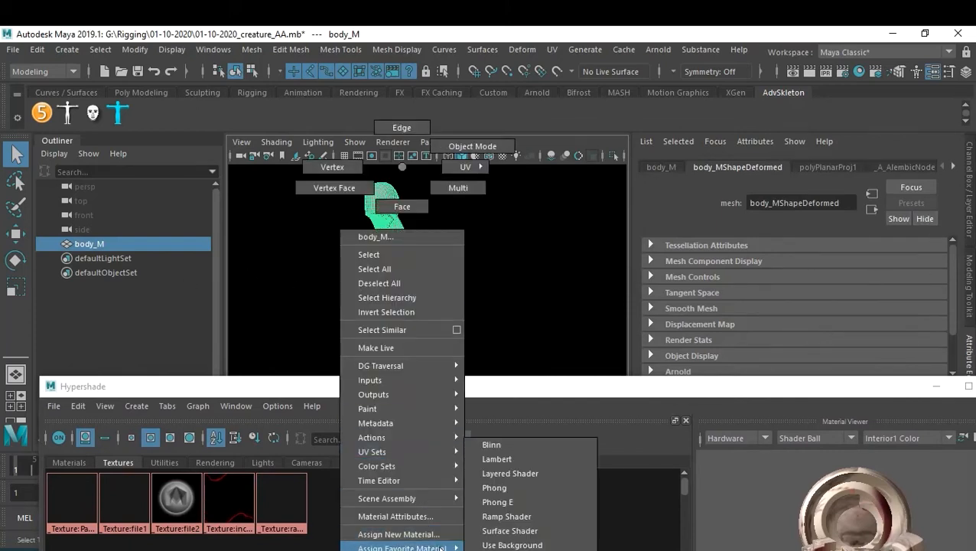
{"action": "left_click", "coordinate": [522, 453]}
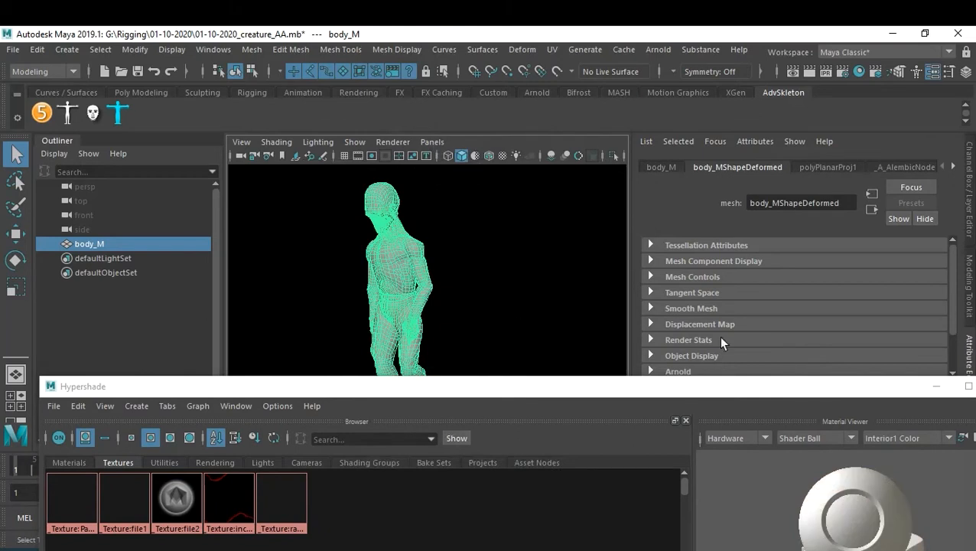
- Connect the imported _Texture:Particles ramp to the Transparency of body_M's new Lambert material
{"action": "left_click", "coordinate": [953, 168]}
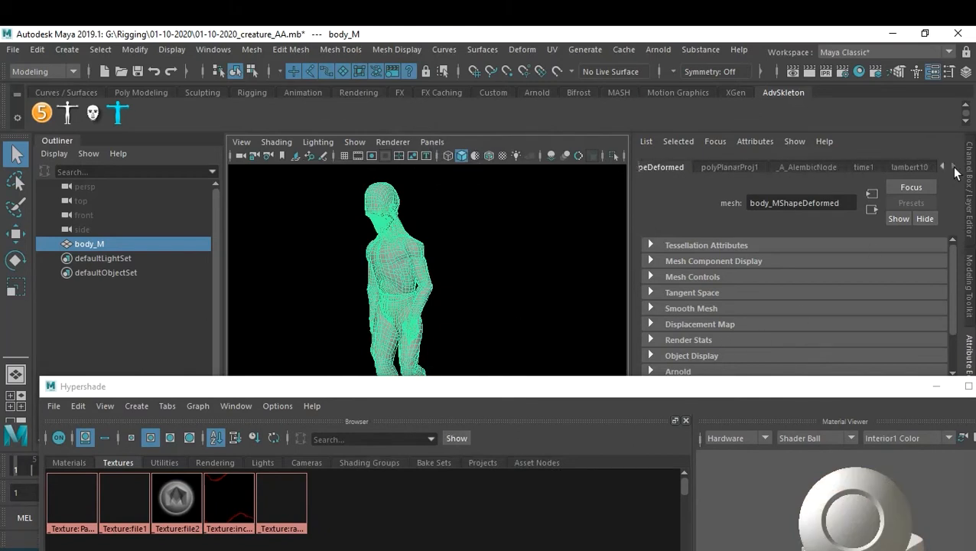
{"action": "left_click", "coordinate": [914, 167]}
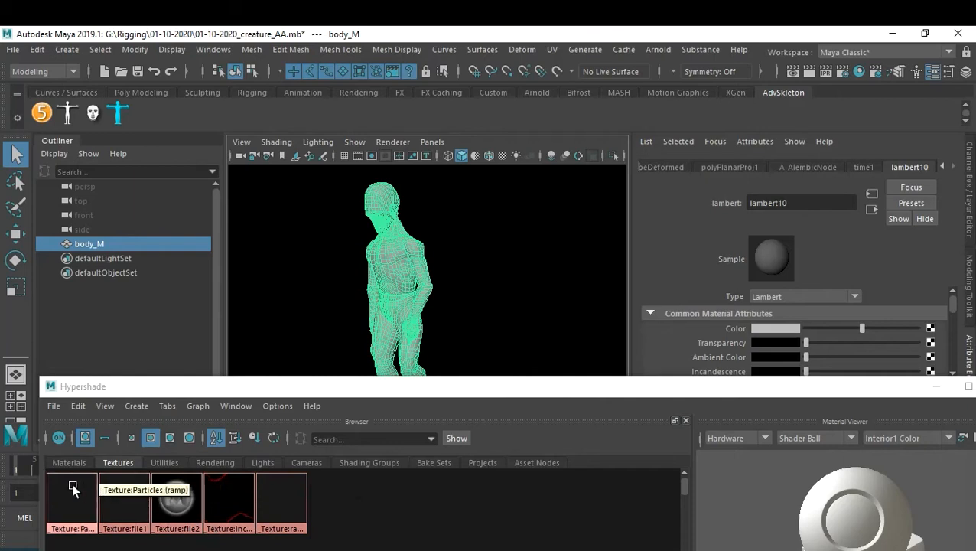
{"action": "middle_click_drag", "start_coordinate": [73, 490], "coordinate": [714, 337]}
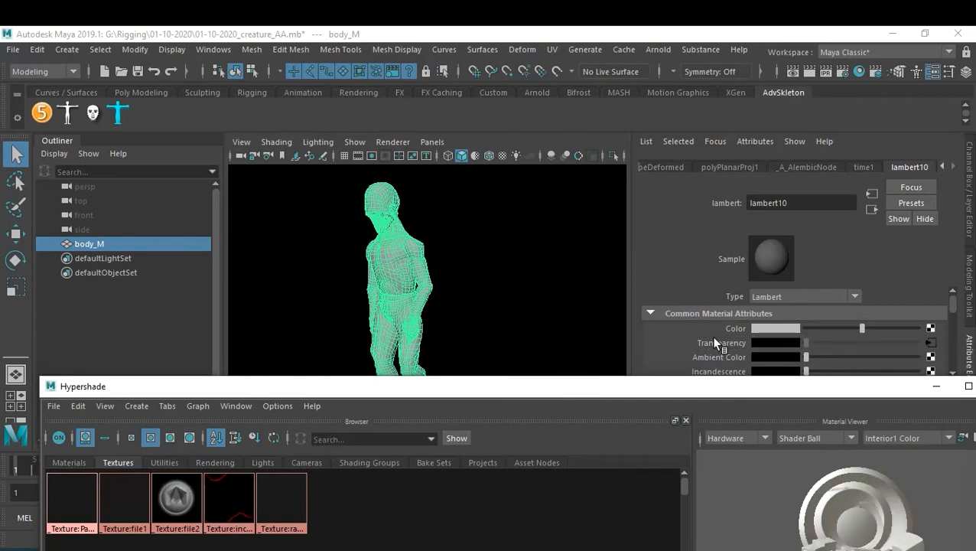
- Play the animation with viewport texturing on to check the creature's transparency, and park the timeline at frame 70
{"action": "left_click_drag", "start_coordinate": [698, 394], "coordinate": [692, 523]}
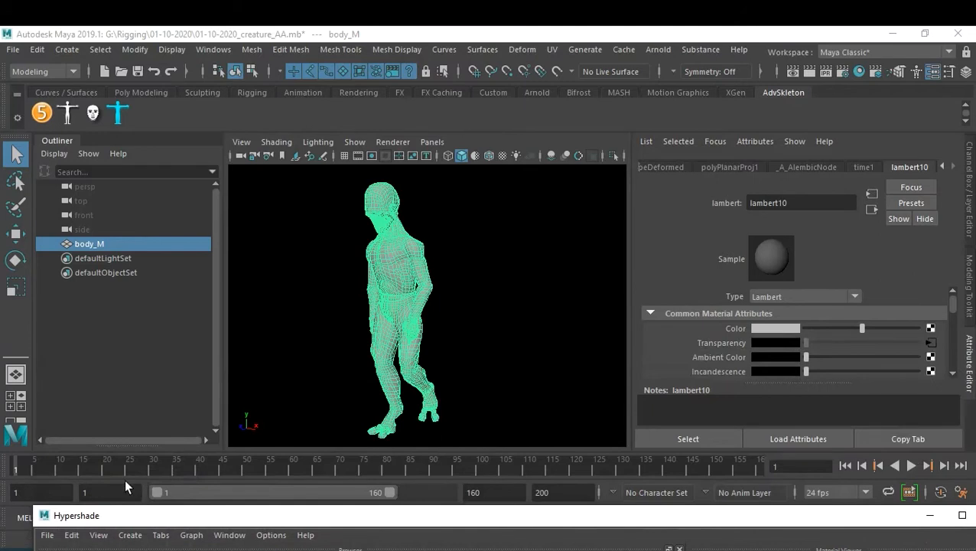
{"action": "key", "text": "alt+v"}
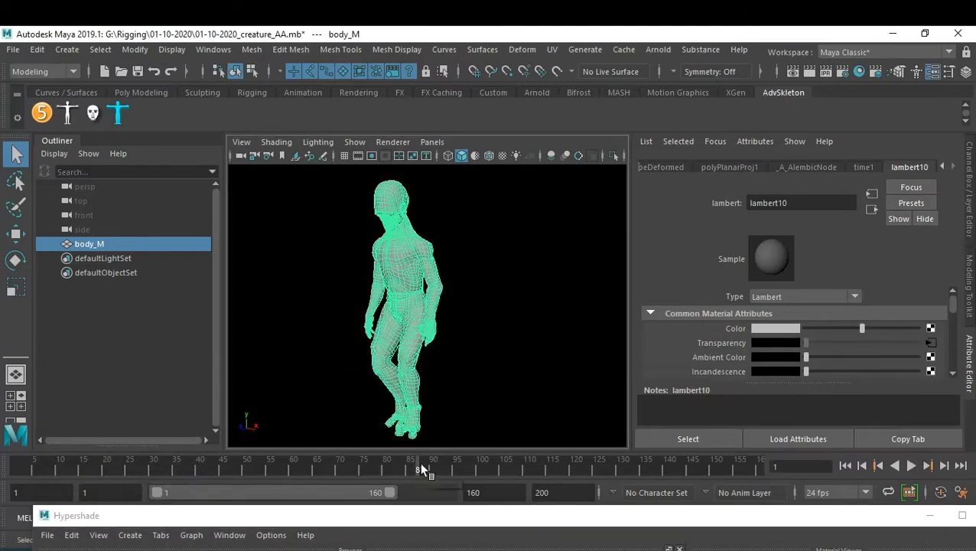
{"action": "left_click", "coordinate": [521, 348]}
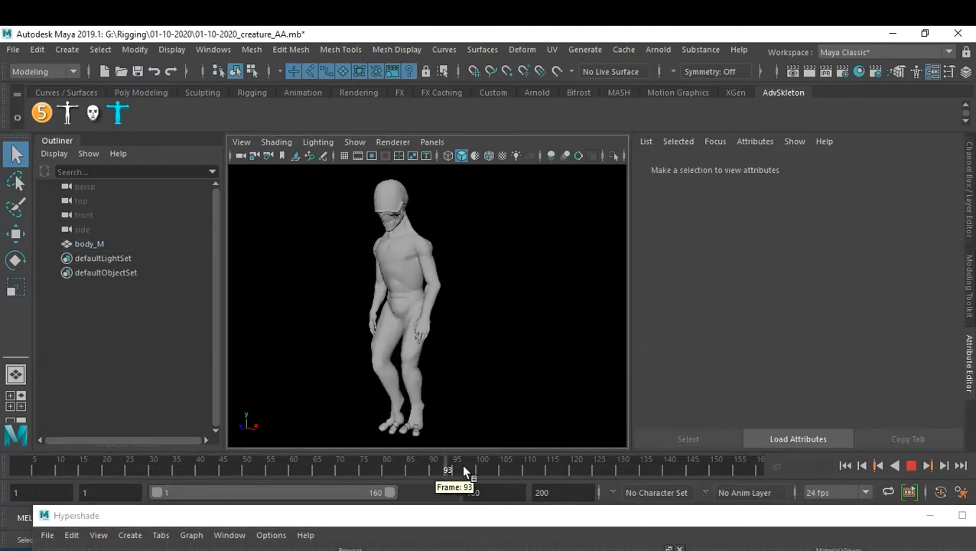
{"action": "key", "text": "Escape"}
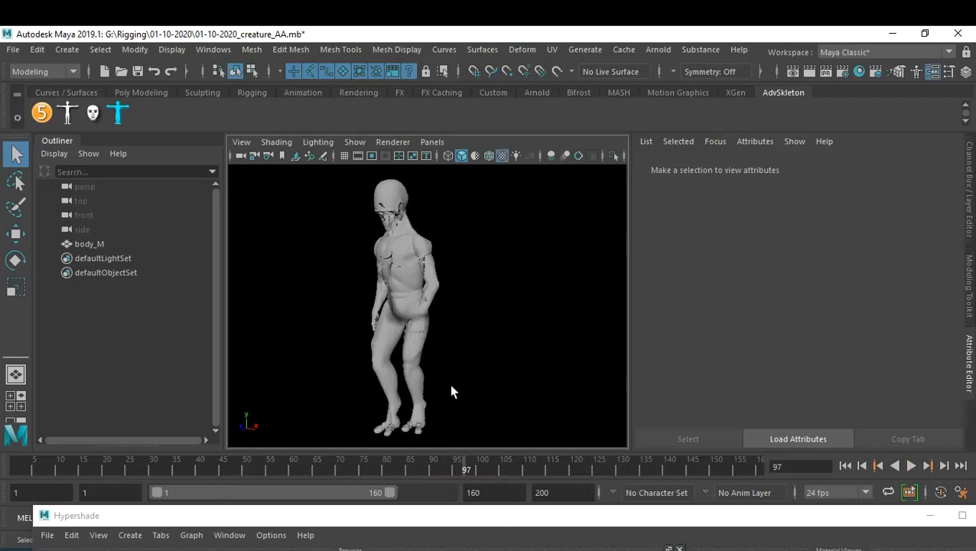
{"action": "key", "text": "alt+v"}
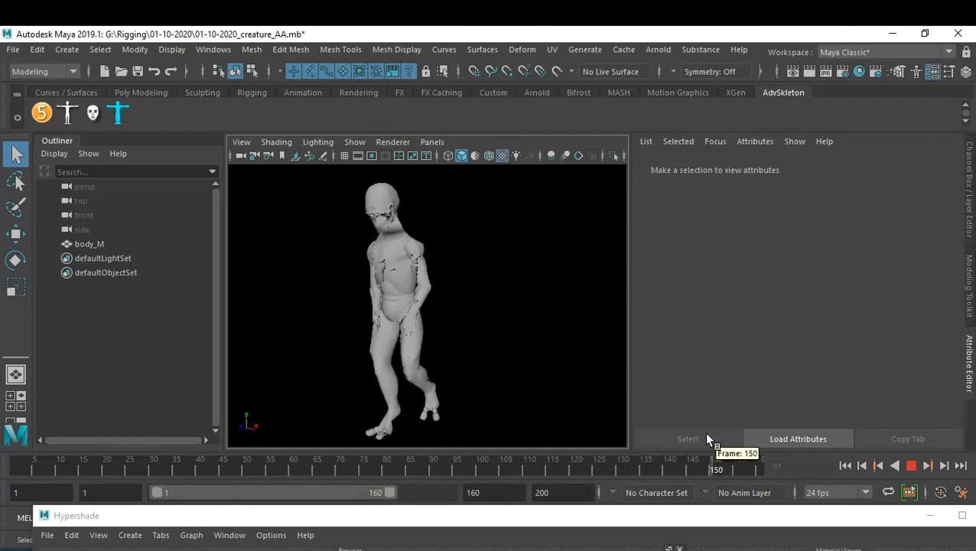
{"action": "left_click", "coordinate": [339, 462]}
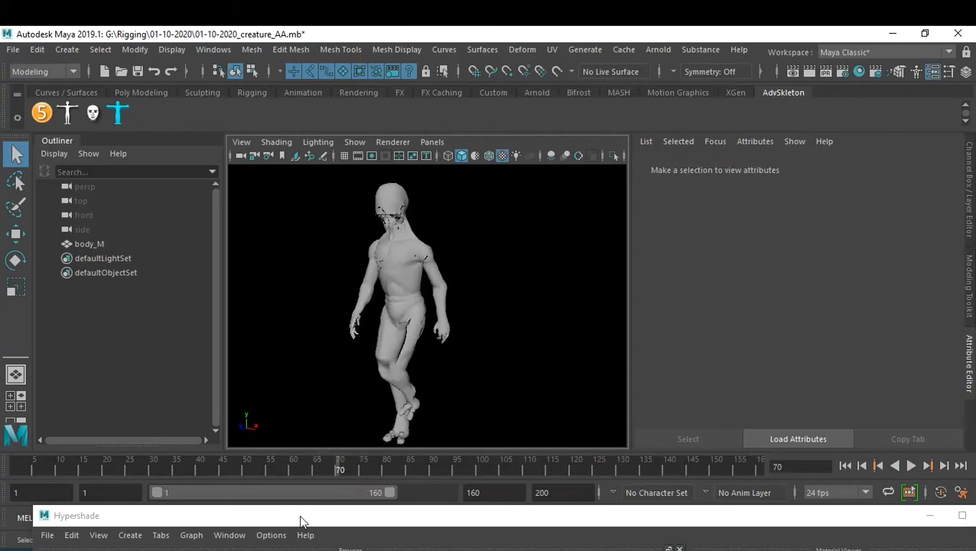
- Examine the imported file1, file2, incandance and ramp1 textures one by one to identify each texture's purpose
{"action": "left_click_drag", "start_coordinate": [300, 522], "coordinate": [314, 345]}
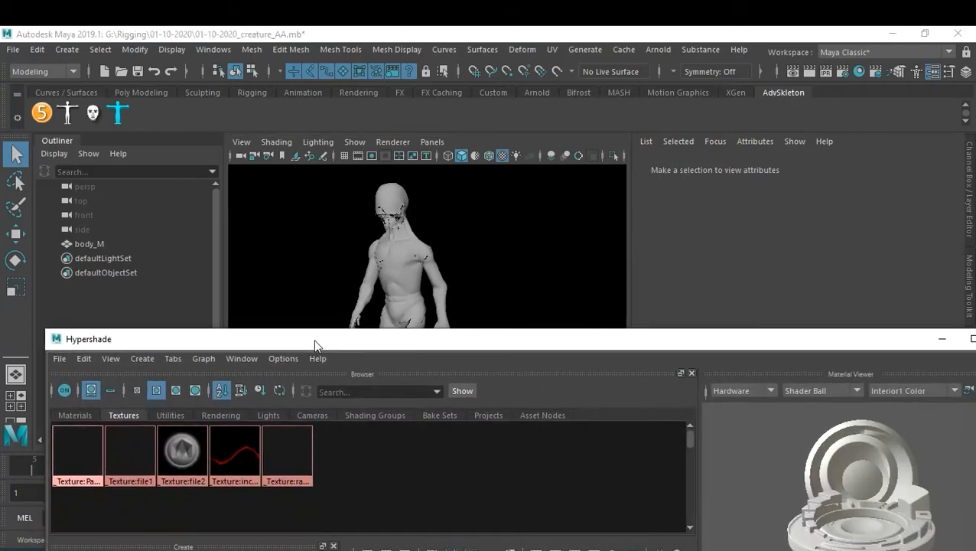
{"action": "left_click", "coordinate": [136, 452]}
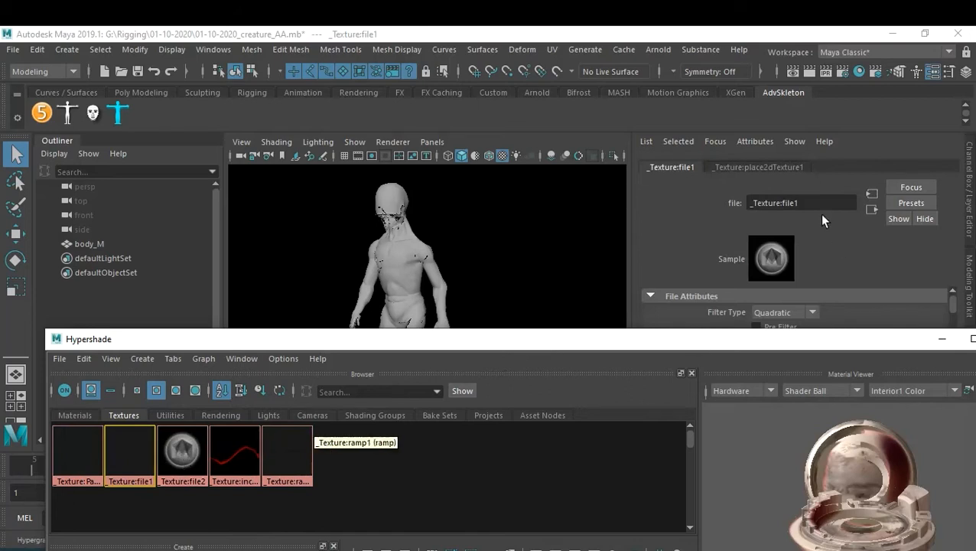
{"action": "left_click_drag", "start_coordinate": [818, 208], "coordinate": [616, 204]}
{"action": "left_click", "coordinate": [774, 202]}
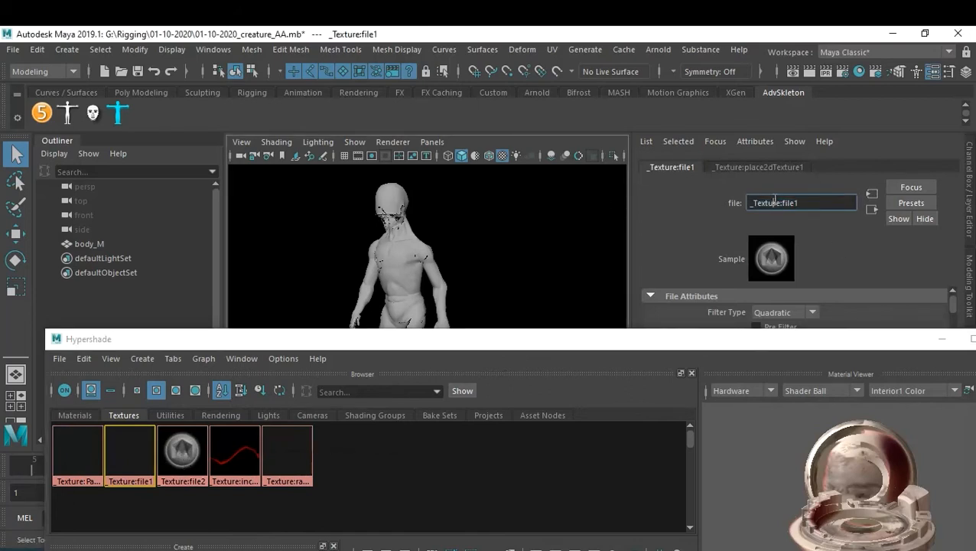
{"action": "left_click_drag", "start_coordinate": [782, 201], "coordinate": [700, 204]}
{"action": "left_click", "coordinate": [794, 201]}
{"action": "left_click", "coordinate": [183, 455]}
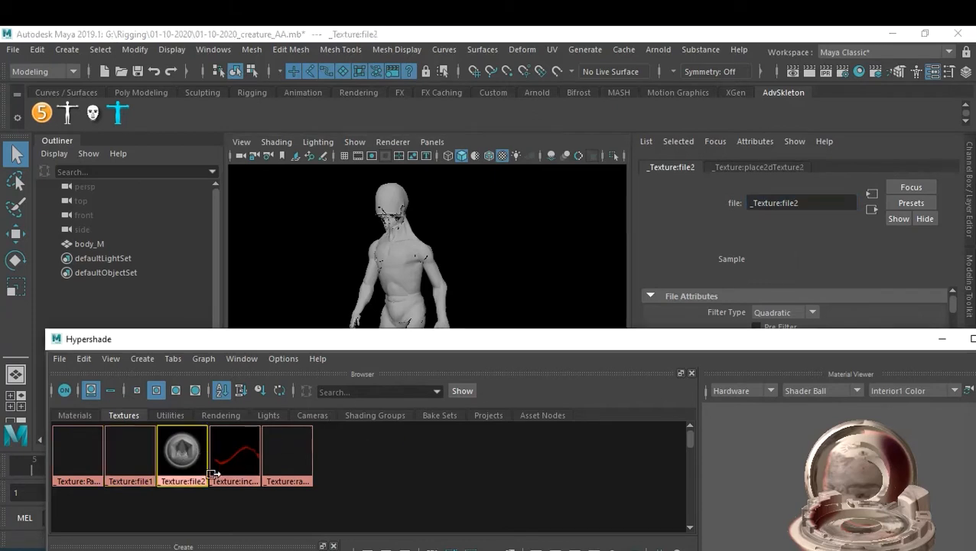
{"action": "left_click", "coordinate": [234, 460]}
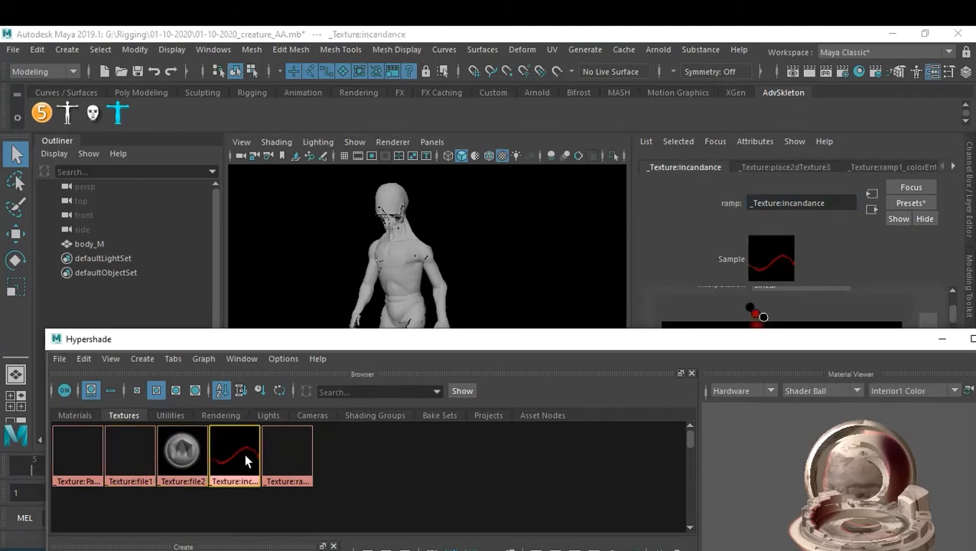
{"action": "left_click", "coordinate": [297, 455]}
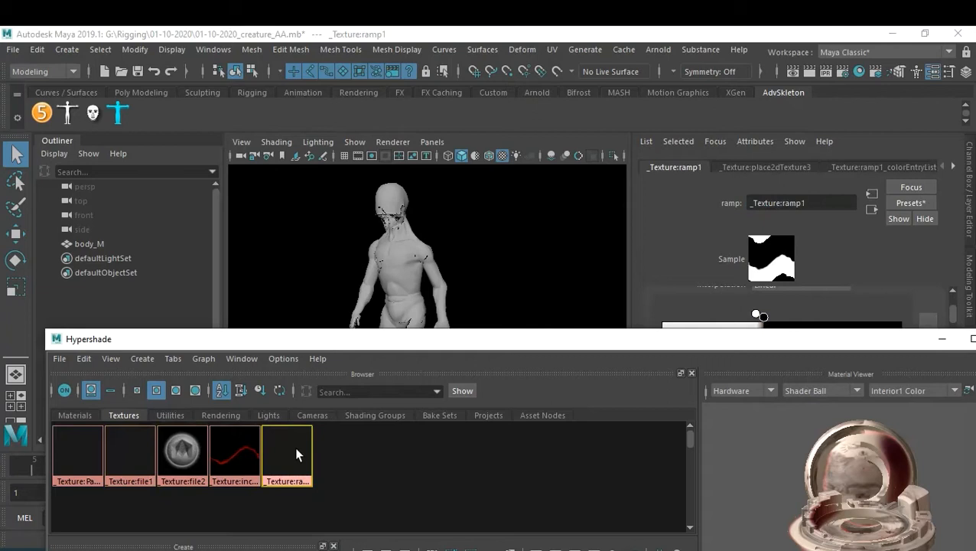
- Connect the imported _Texture:ramp1 to the Transparency of body_M's lambert10 material and minimize the Hypershade
{"action": "left_click", "coordinate": [405, 282]}
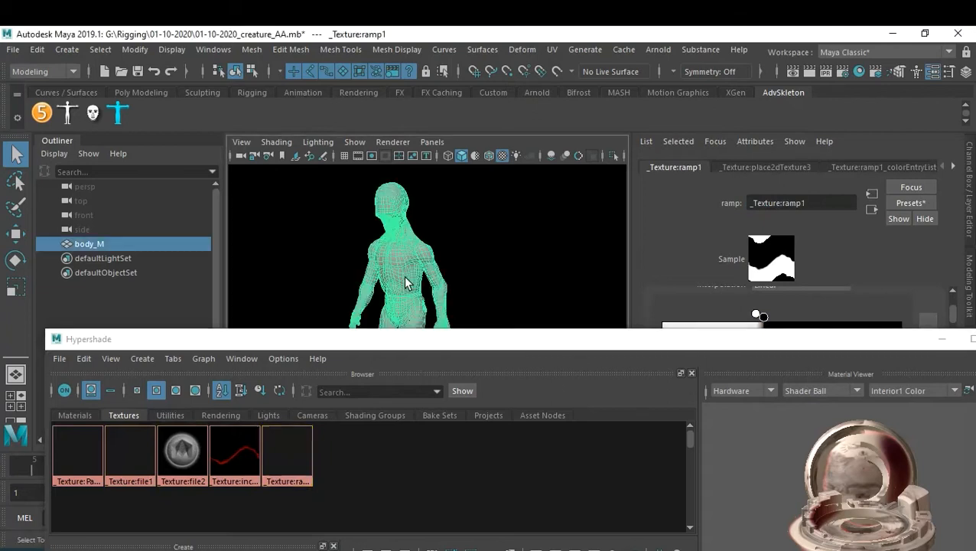
{"action": "left_click_drag", "start_coordinate": [756, 342], "coordinate": [763, 423]}
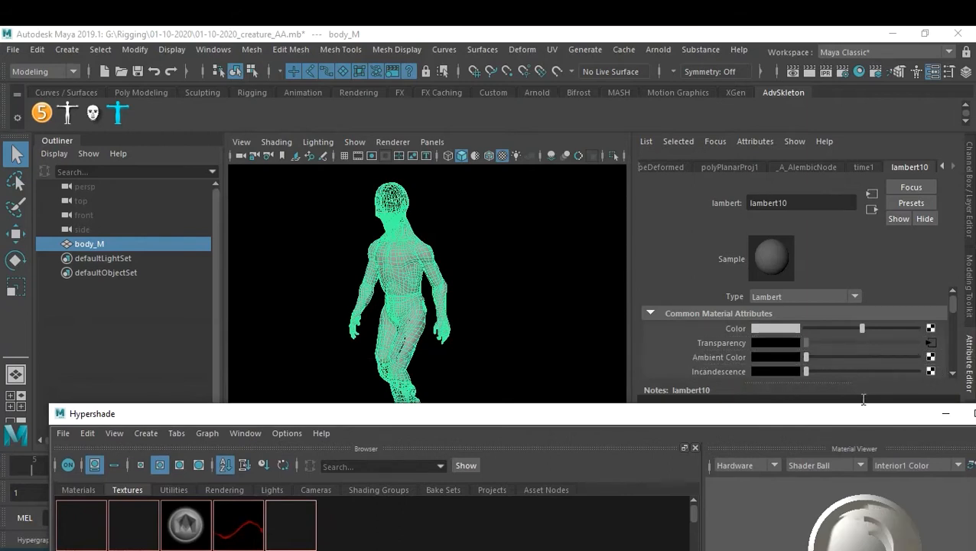
{"action": "left_click", "coordinate": [946, 413]}
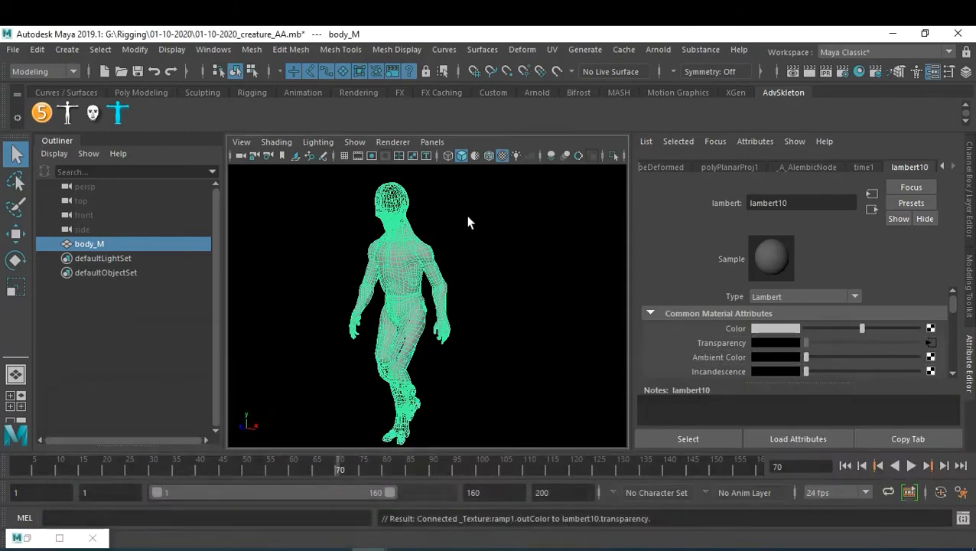
- Enable Multisampling Anti-aliasing in the Viewport 2.0 renderer settings
{"action": "left_click", "coordinate": [398, 144]}
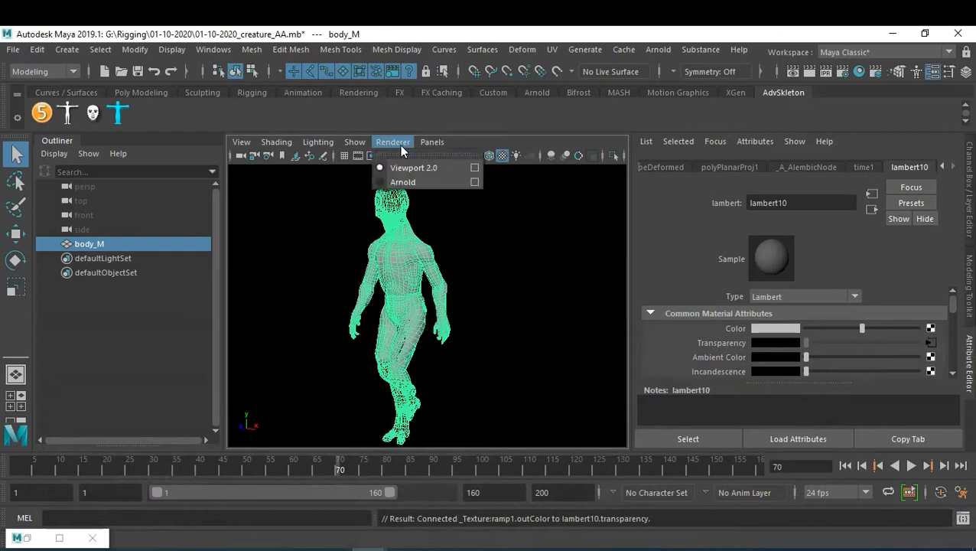
{"action": "left_click", "coordinate": [474, 167]}
{"action": "scroll", "coordinate": [706, 365], "scroll_direction": "down", "scroll_amount": 5}
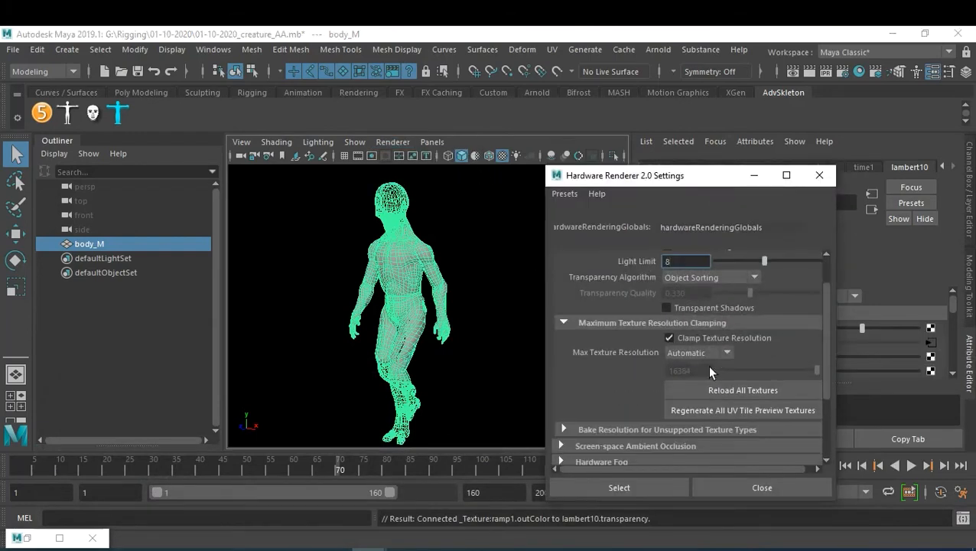
{"action": "left_click", "coordinate": [605, 408]}
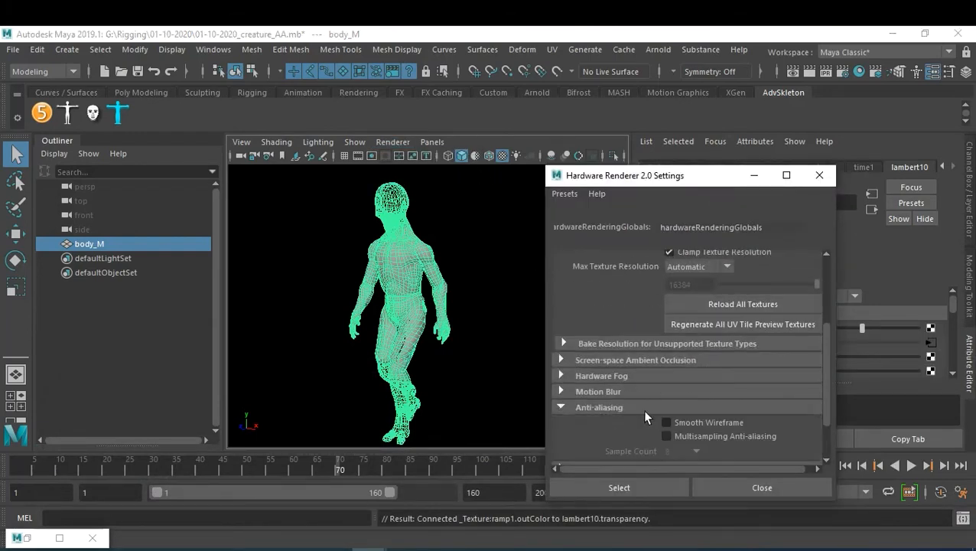
{"action": "left_click", "coordinate": [680, 435]}
- Set the bake resolution for unsupported color and bump textures to 200 each and close the renderer settings
{"action": "left_click", "coordinate": [612, 342]}
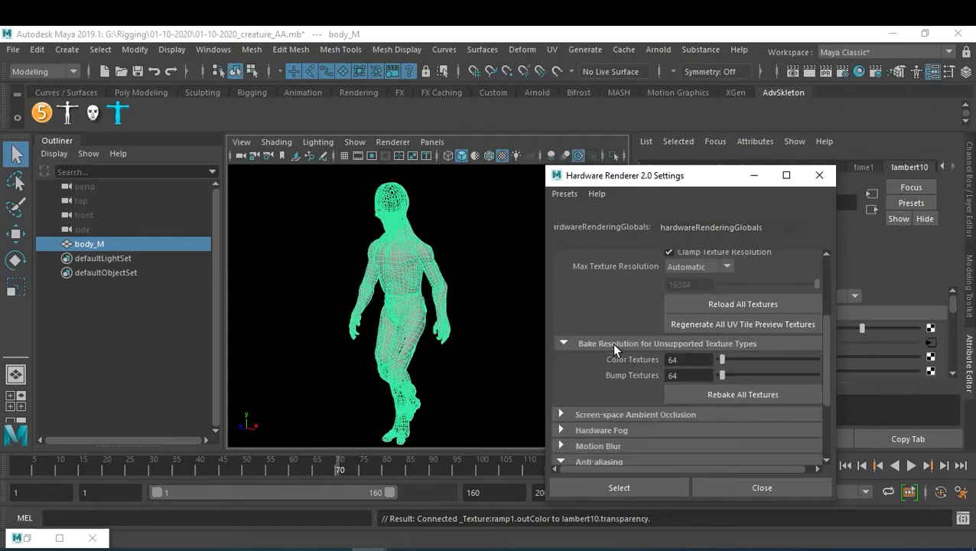
{"action": "left_click_drag", "start_coordinate": [683, 360], "coordinate": [629, 357]}
{"action": "type", "text": "200"}
{"action": "key", "text": "Tab"}
{"action": "type", "text": "200"}
{"action": "key", "text": "Return"}
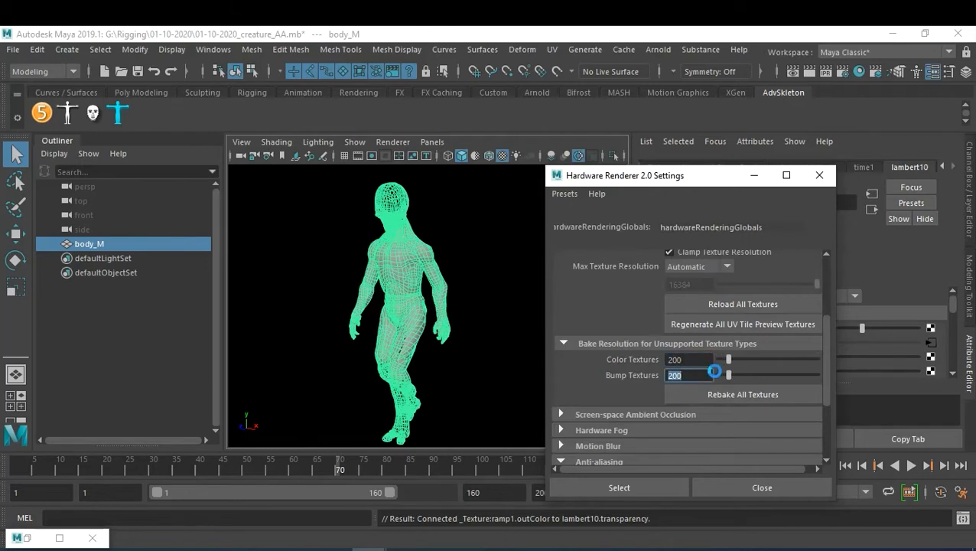
{"action": "left_click", "coordinate": [765, 488]}
- Deselect the creature, jump to frame 95 and play the animation to check how it dissolves
{"action": "left_click", "coordinate": [457, 464]}
{"action": "left_click", "coordinate": [521, 354]}
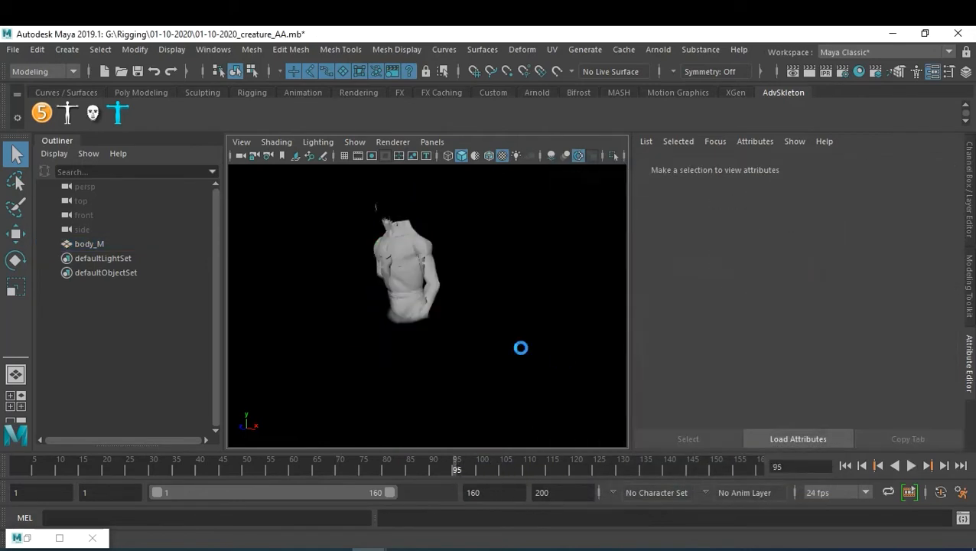
{"action": "key", "text": "alt+v"}
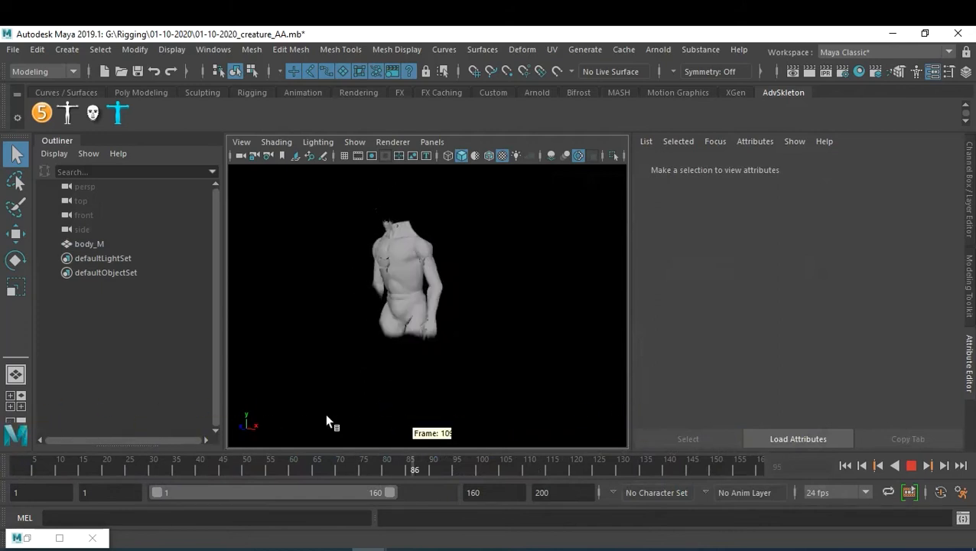
{"action": "key", "text": "Escape"}
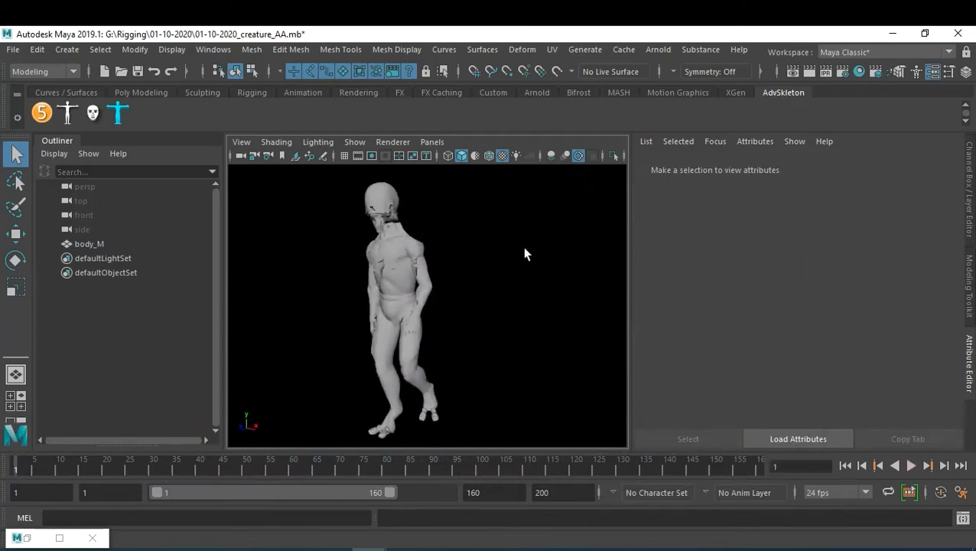
- Load the attributes of _Texture:ramp1 from the Hypershade textures and minimize the Hypershade
{"action": "left_click_drag", "start_coordinate": [393, 210], "coordinate": [506, 275], "text": "alt"}
{"action": "scroll", "coordinate": [444, 303], "scroll_direction": "up", "scroll_amount": 5}
{"action": "middle_click_drag", "start_coordinate": [506, 276], "coordinate": [420, 270], "text": "alt"}
{"action": "left_click", "coordinate": [25, 540]}
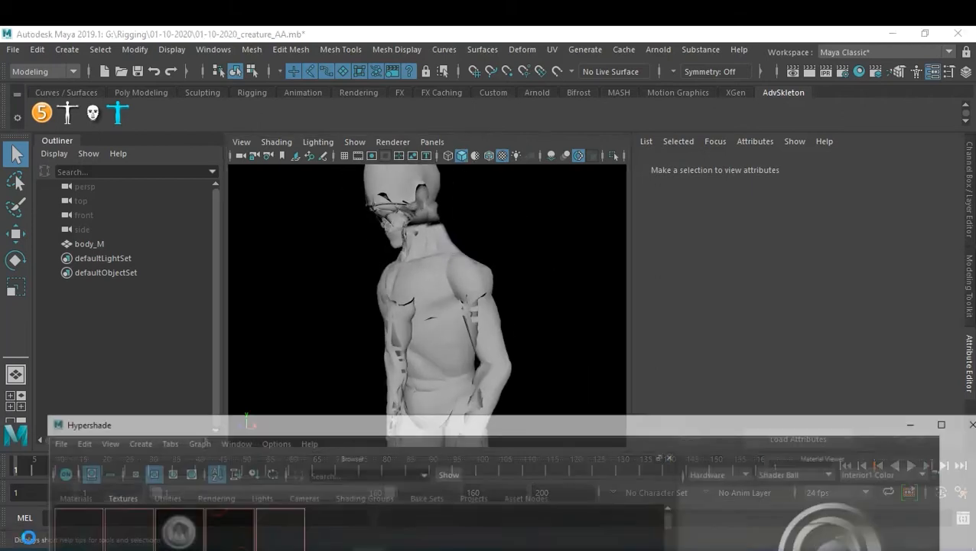
{"action": "left_click", "coordinate": [287, 533]}
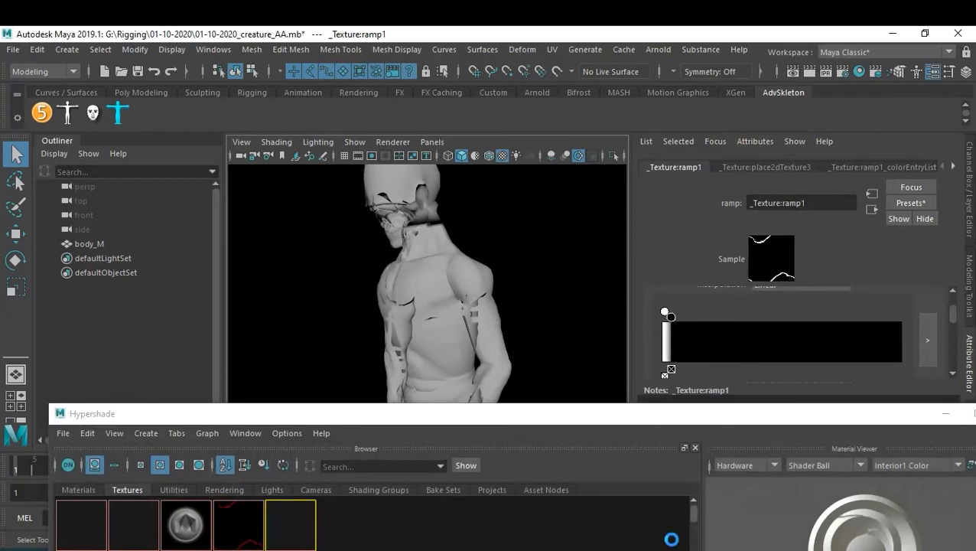
{"action": "left_click", "coordinate": [946, 413]}
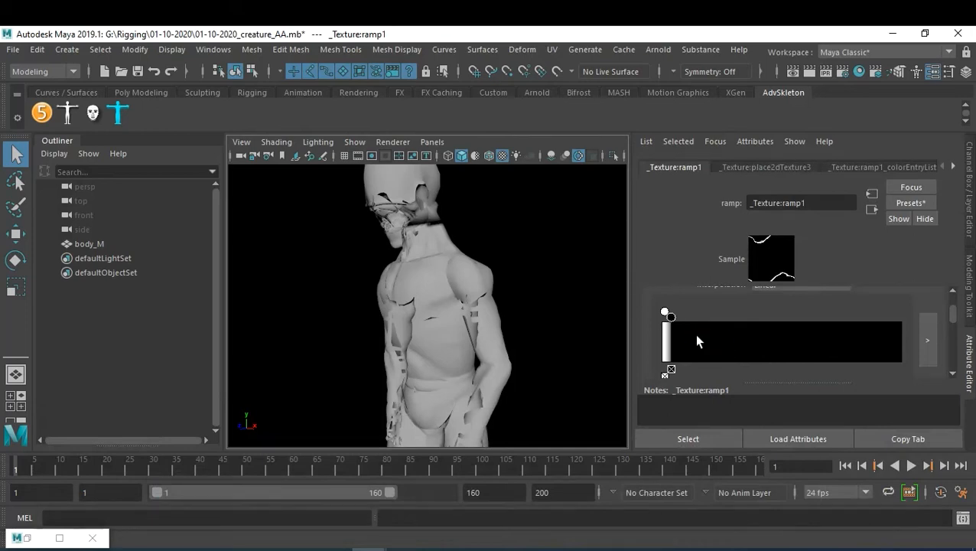
- Change the white color entry of _Texture:ramp1 to black and key its Selected Color at frame 1
{"action": "left_click", "coordinate": [665, 313]}
{"action": "scroll", "coordinate": [953, 326], "scroll_direction": "down", "scroll_amount": 2}
{"action": "scroll", "coordinate": [954, 331], "scroll_direction": "up", "scroll_amount": 1}
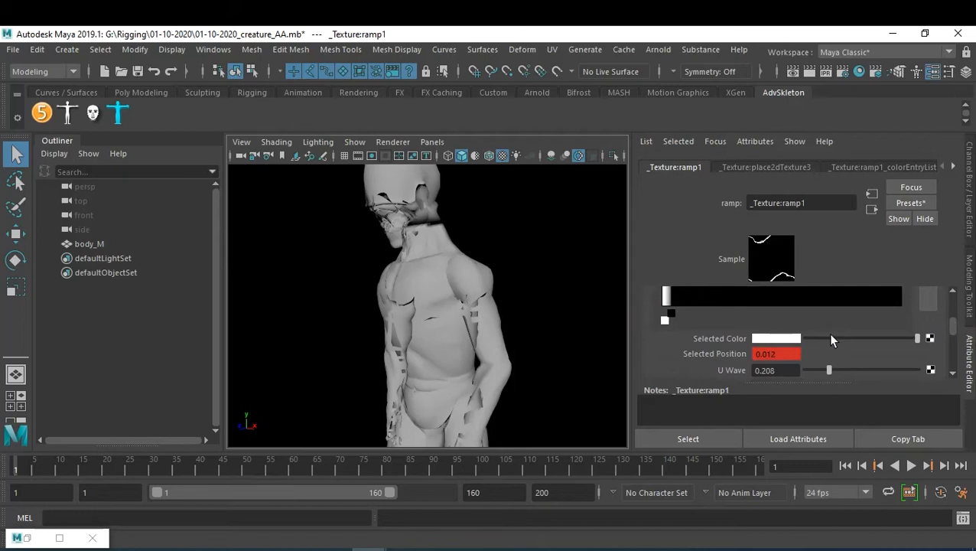
{"action": "left_click_drag", "start_coordinate": [830, 340], "coordinate": [755, 339]}
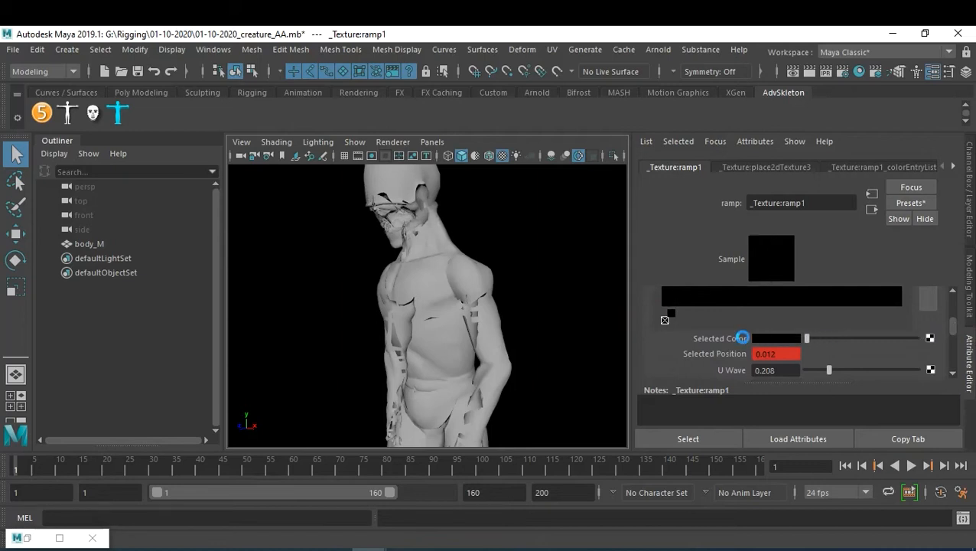
{"action": "mouse_move", "coordinate": [540, 329]}
{"action": "left_mouse_down", "text": "alt"}
{"action": "mouse_move", "coordinate": [296, 322]}
{"action": "mouse_move", "coordinate": [345, 298]}
{"action": "mouse_move", "coordinate": [414, 292]}
{"action": "mouse_move", "coordinate": [540, 310]}
{"action": "left_mouse_up", "text": "alt"}
{"action": "right_click_drag", "start_coordinate": [530, 305], "coordinate": [461, 294], "text": "alt"}
{"action": "middle_click_drag", "start_coordinate": [462, 295], "coordinate": [476, 251], "text": "alt"}
{"action": "left_click_drag", "start_coordinate": [476, 251], "coordinate": [581, 254], "text": "alt"}
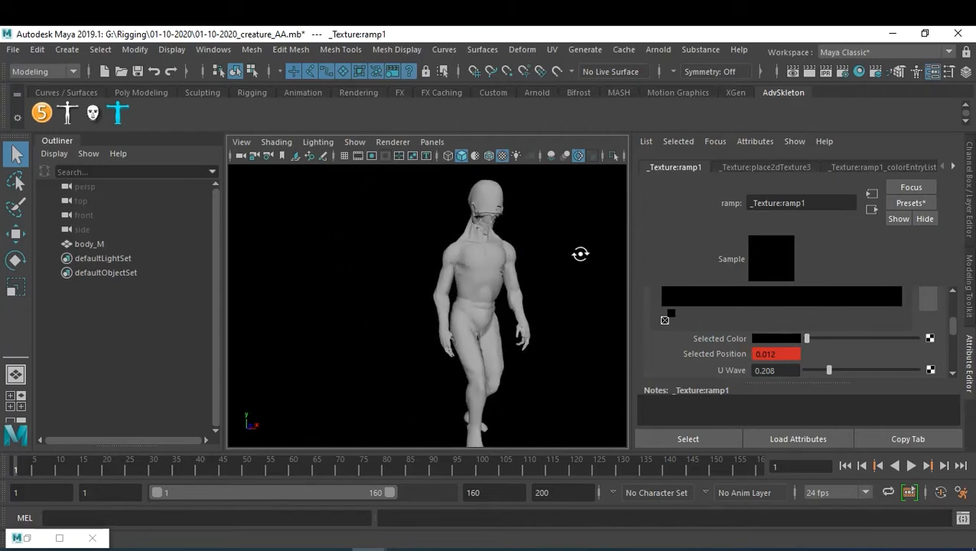
{"action": "right_click", "coordinate": [734, 338]}
{"action": "left_click", "coordinate": [768, 361]}
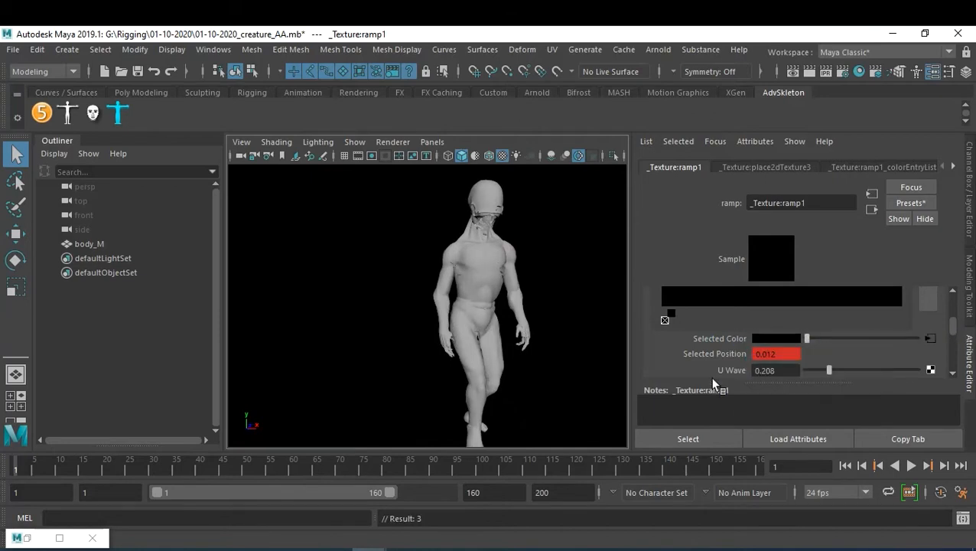
- Set the same ramp entry's Selected Color back to white at frame 7 and key it
{"action": "left_click_drag", "start_coordinate": [22, 465], "coordinate": [43, 469]}
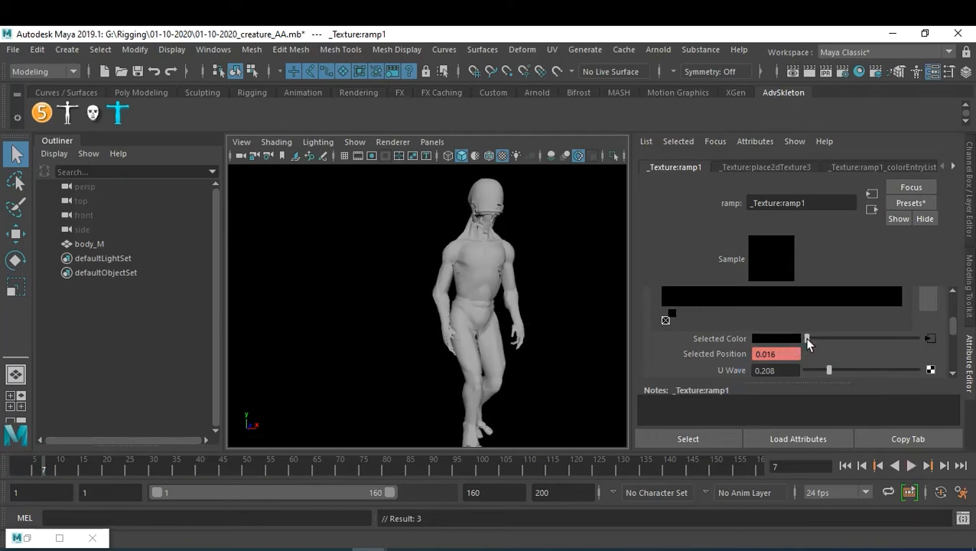
{"action": "left_click_drag", "start_coordinate": [807, 339], "coordinate": [918, 339]}
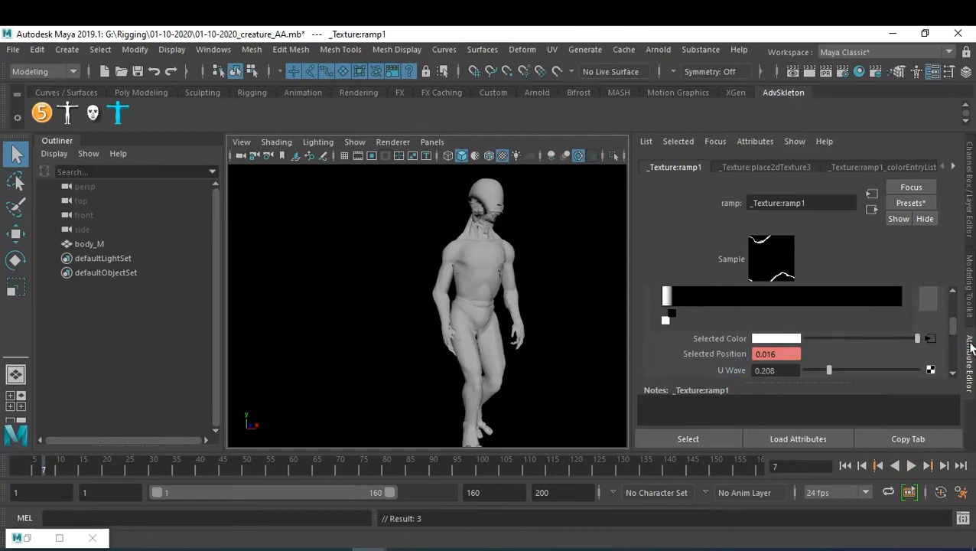
{"action": "right_click", "coordinate": [722, 337]}
{"action": "left_click", "coordinate": [745, 345]}
- Scrub through to the end of the animation and key the ramp entry's white Selected Color at frame 157
{"action": "left_click_drag", "start_coordinate": [44, 469], "coordinate": [852, 494]}
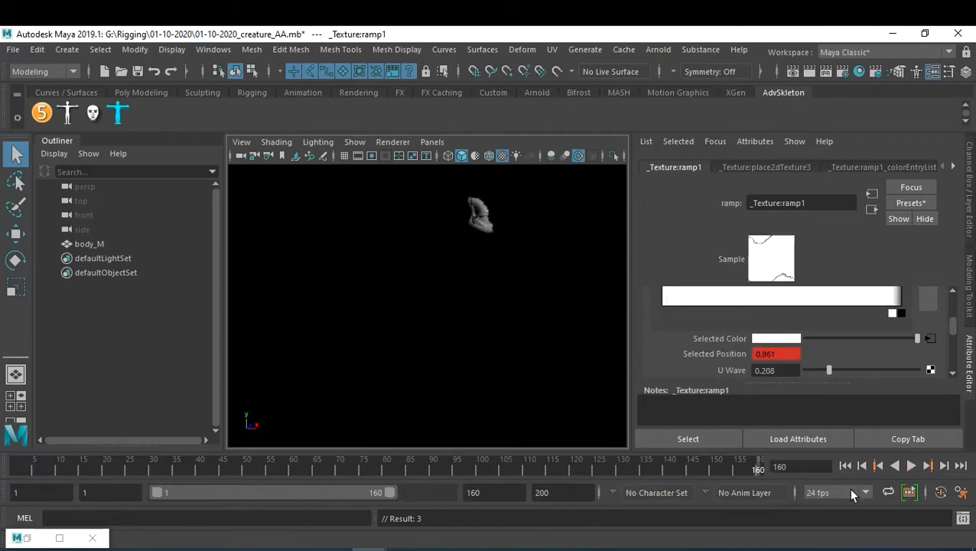
{"action": "left_click_drag", "start_coordinate": [761, 472], "coordinate": [740, 469]}
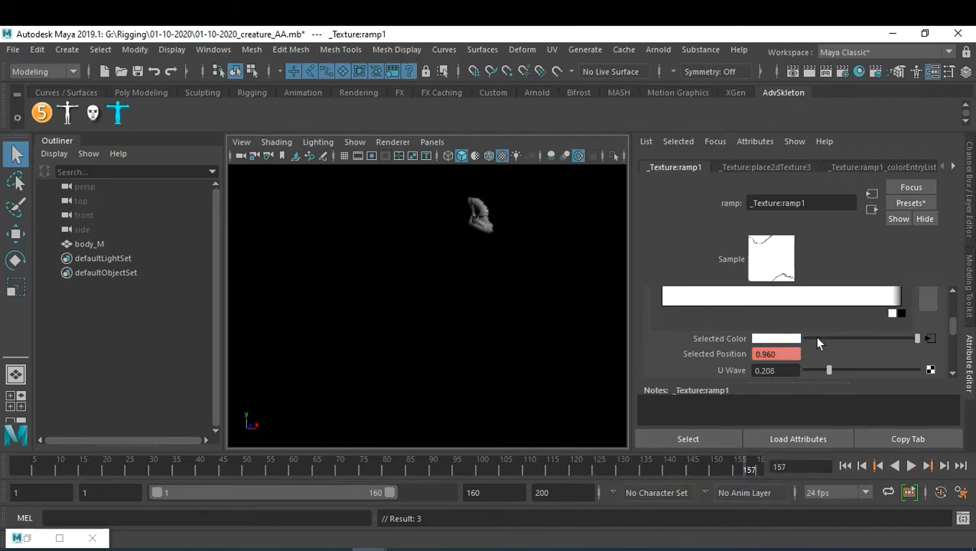
{"action": "right_click", "coordinate": [726, 338]}
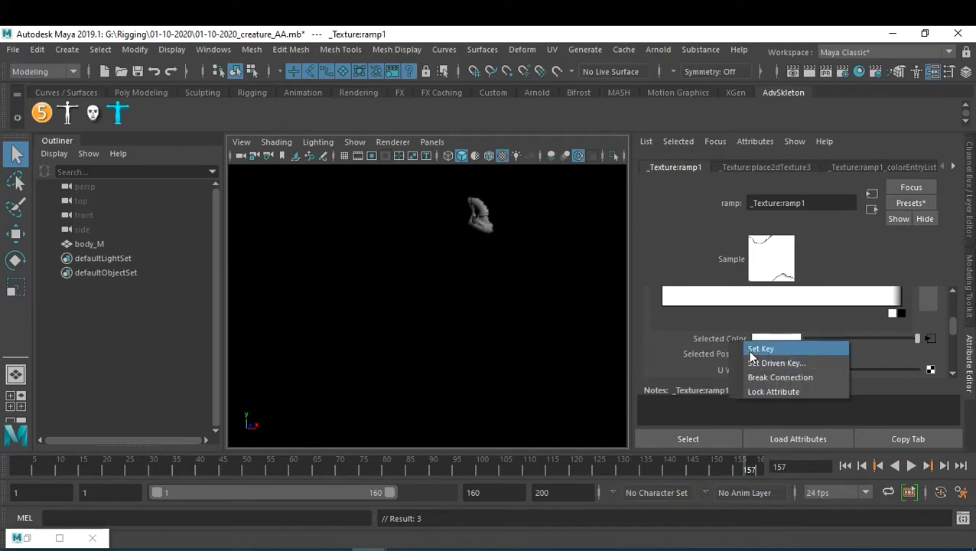
{"action": "left_click", "coordinate": [750, 349]}
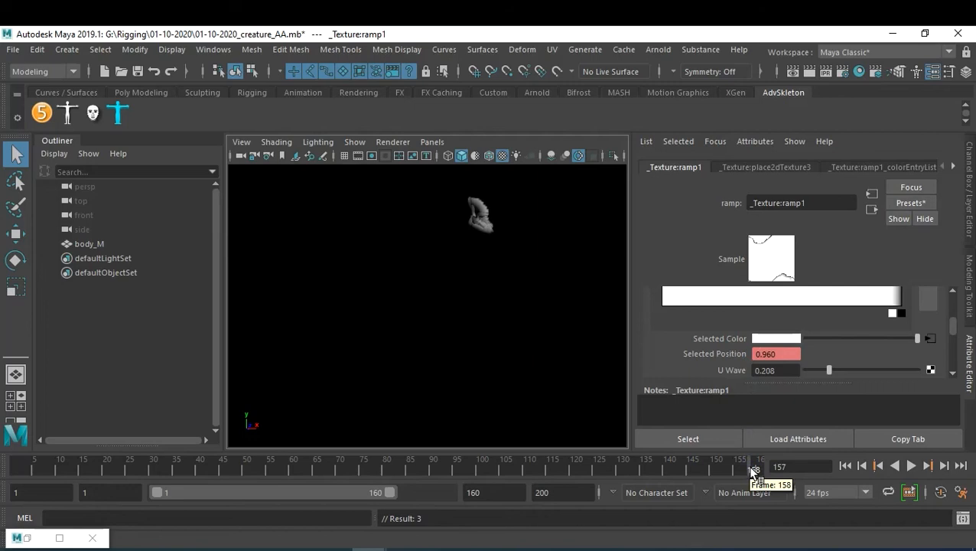
- Test the ramp entry's Selected Color brightness at frames 159 and 160, ending on white
{"action": "left_click_drag", "start_coordinate": [752, 470], "coordinate": [755, 472]}
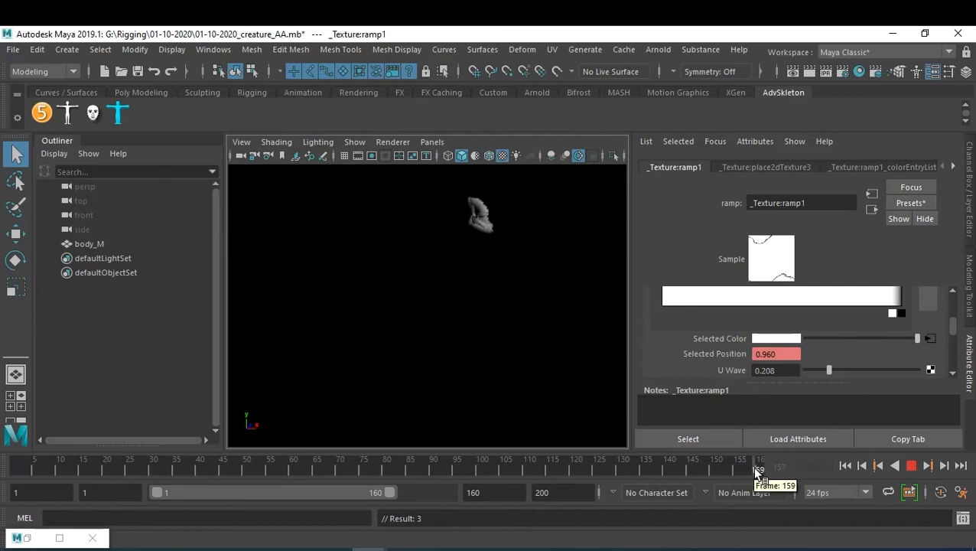
{"action": "left_click_drag", "start_coordinate": [828, 339], "coordinate": [918, 339]}
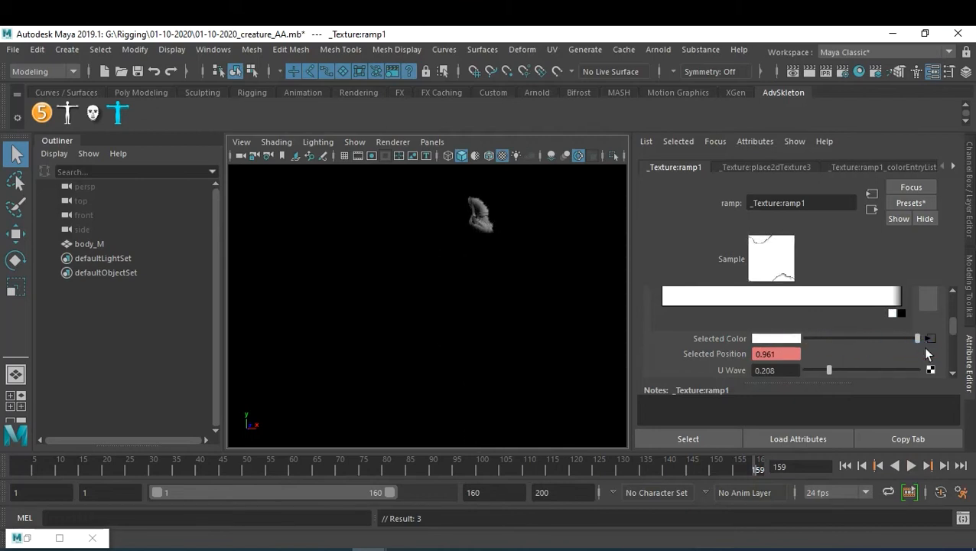
{"action": "left_click_drag", "start_coordinate": [754, 470], "coordinate": [817, 493]}
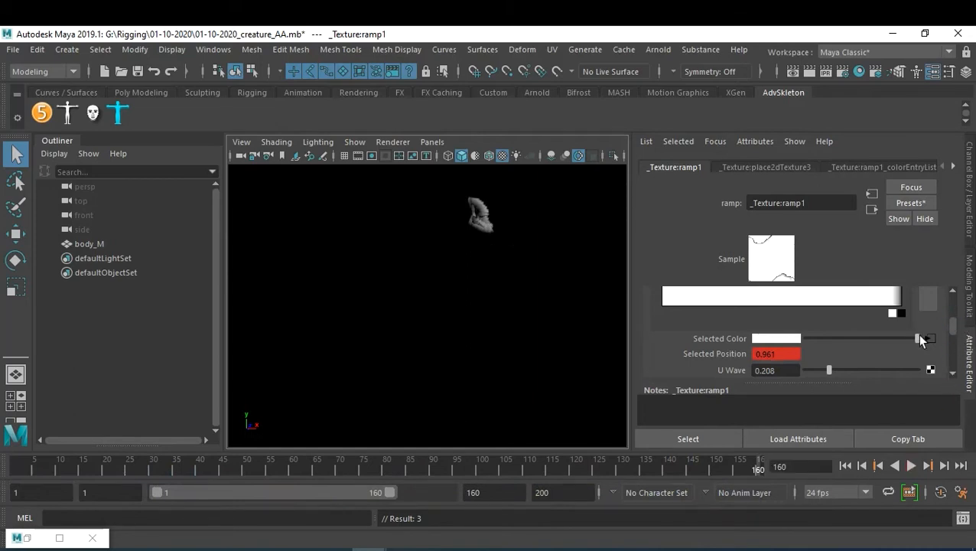
{"action": "mouse_move", "coordinate": [916, 337]}
{"action": "left_mouse_down"}
{"action": "mouse_move", "coordinate": [830, 343]}
{"action": "mouse_move", "coordinate": [925, 348]}
{"action": "left_mouse_up"}
- Set the Viewport 2.0 bake resolution for unsupported color and bump textures to 50 each and close the settings
{"action": "left_click", "coordinate": [399, 143]}
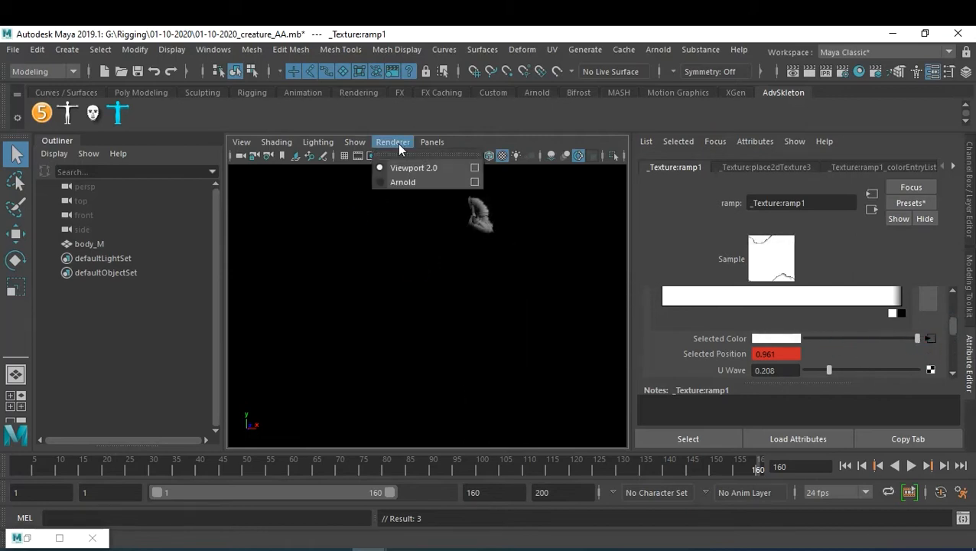
{"action": "left_click", "coordinate": [474, 168]}
{"action": "left_click_drag", "start_coordinate": [690, 360], "coordinate": [609, 359]}
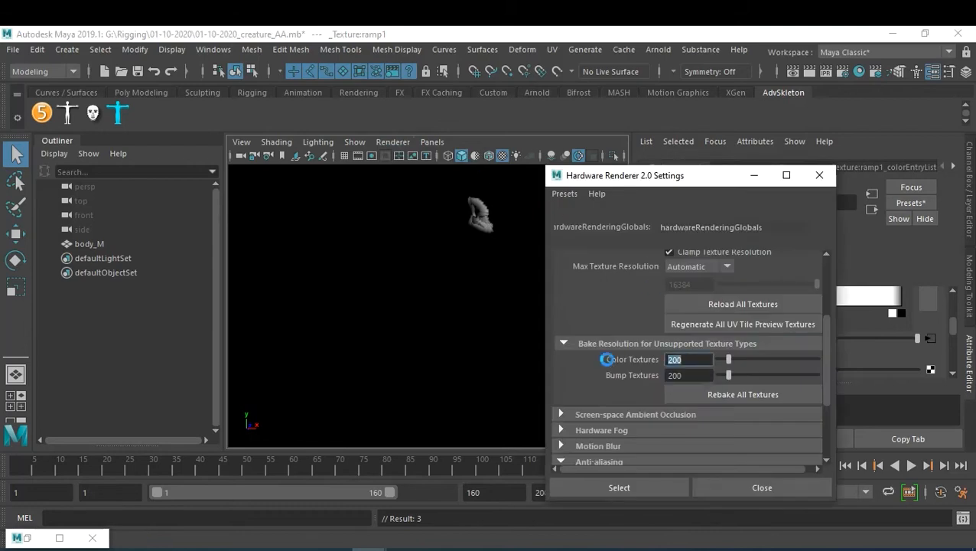
{"action": "type", "text": "50"}
{"action": "left_click_drag", "start_coordinate": [692, 375], "coordinate": [609, 376]}
{"action": "type", "text": "20"}
{"action": "key", "text": "Return"}
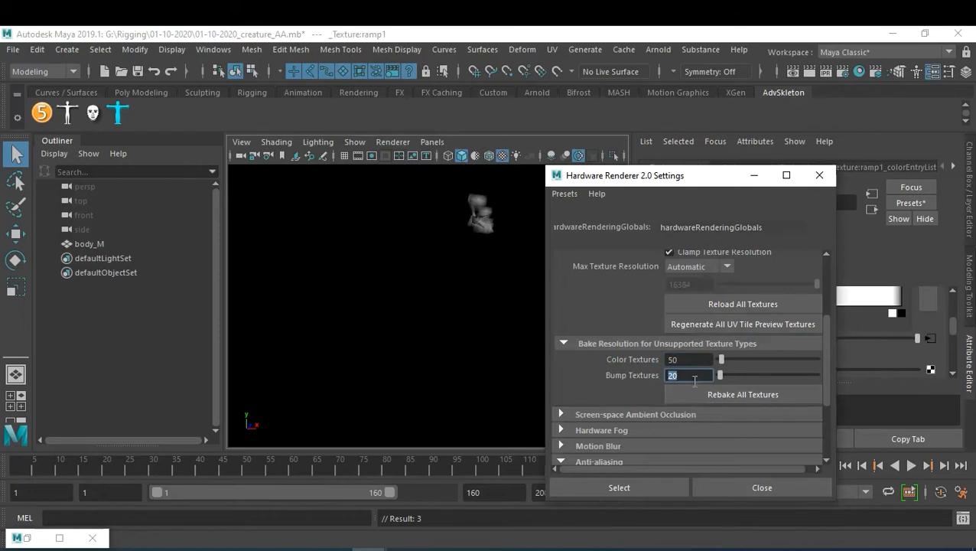
{"action": "type", "text": "50"}
{"action": "key", "text": "Return"}
{"action": "left_click", "coordinate": [653, 488]}
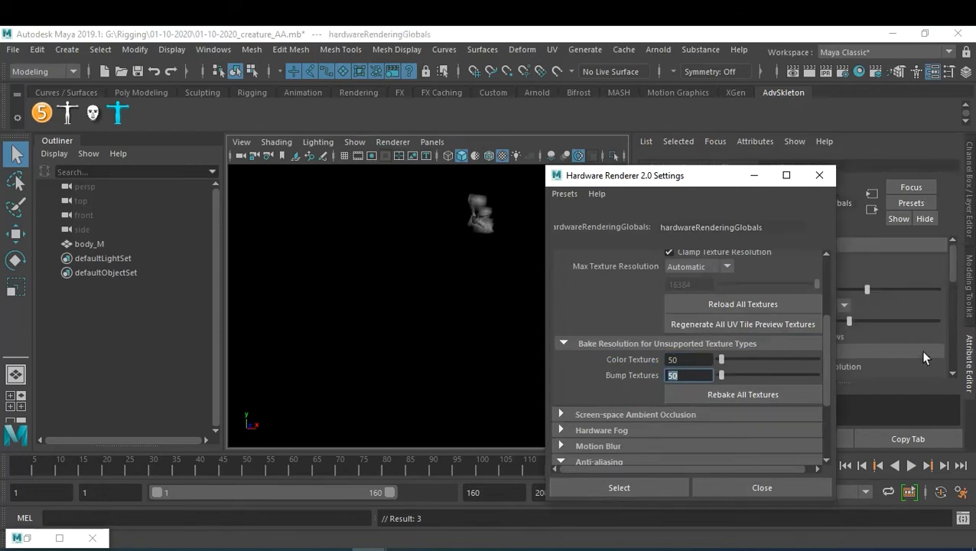
{"action": "left_click", "coordinate": [770, 488]}
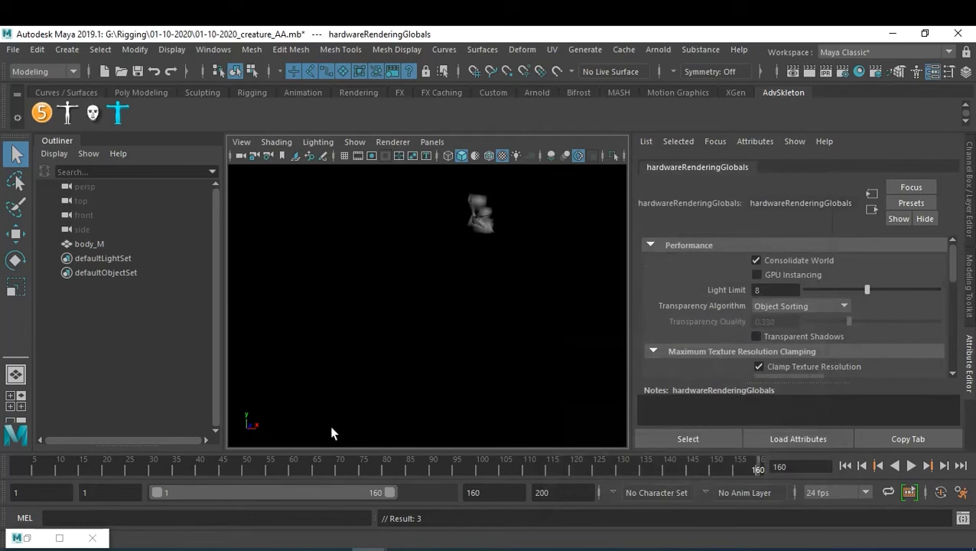
- Reload the attributes of _Texture:ramp1 and test its white entry at frame 160 by darkening it to black and restoring white
{"action": "left_click", "coordinate": [27, 538]}
{"action": "left_click", "coordinate": [290, 523]}
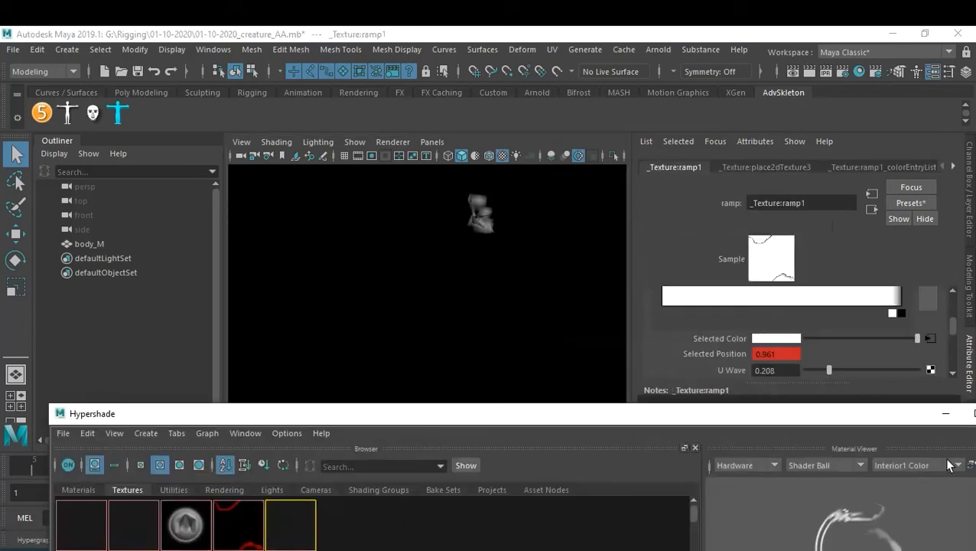
{"action": "left_click", "coordinate": [945, 414]}
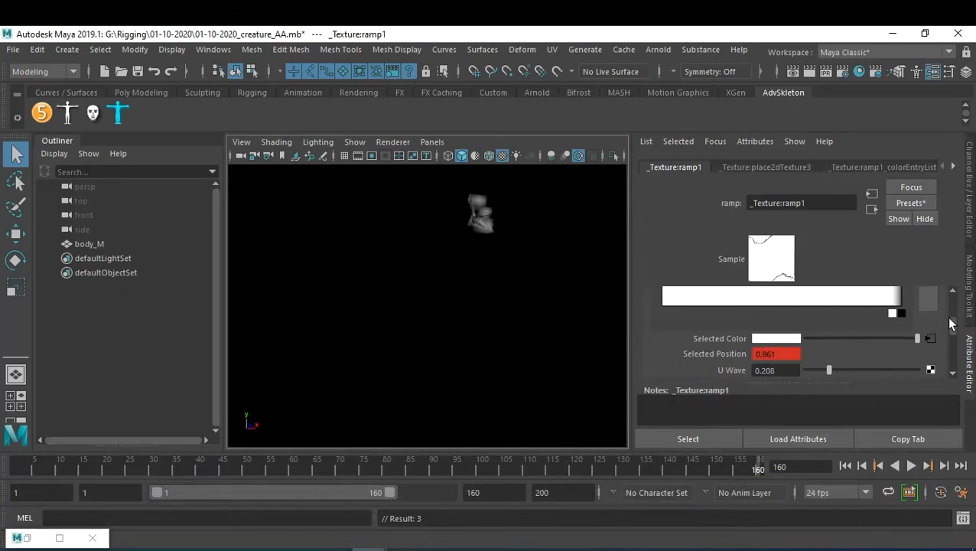
{"action": "left_click_drag", "start_coordinate": [897, 338], "coordinate": [755, 346]}
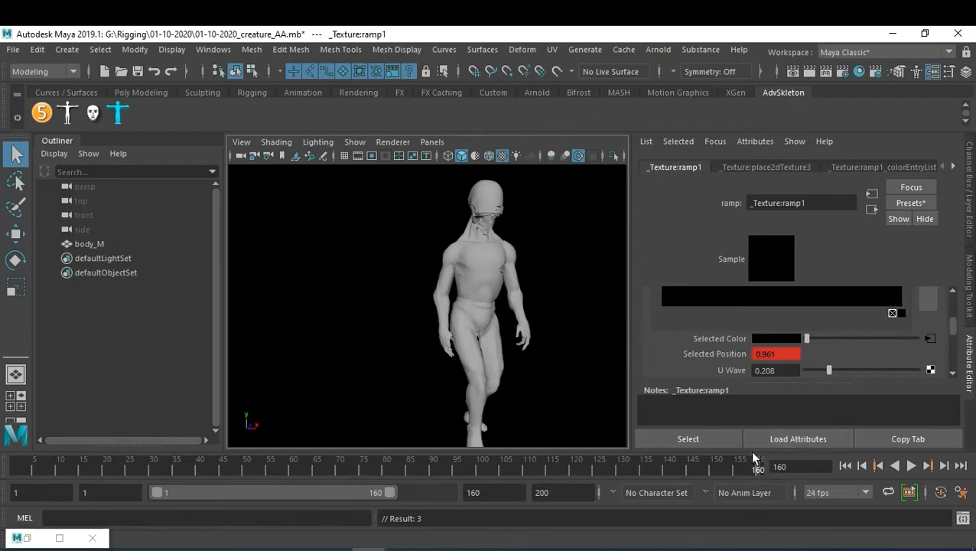
{"action": "left_click_drag", "start_coordinate": [842, 339], "coordinate": [953, 315]}
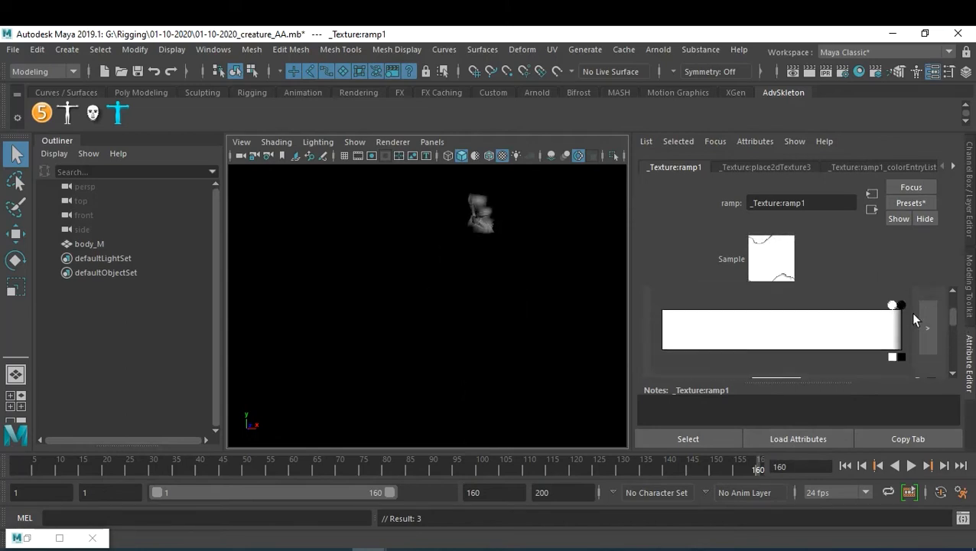
- Set the black end entry of _Texture:ramp1 to white and key its Selected Color at frame 160
{"action": "left_click", "coordinate": [902, 306]}
{"action": "left_click_drag", "start_coordinate": [954, 317], "coordinate": [954, 322]}
{"action": "left_click_drag", "start_coordinate": [842, 346], "coordinate": [924, 346]}
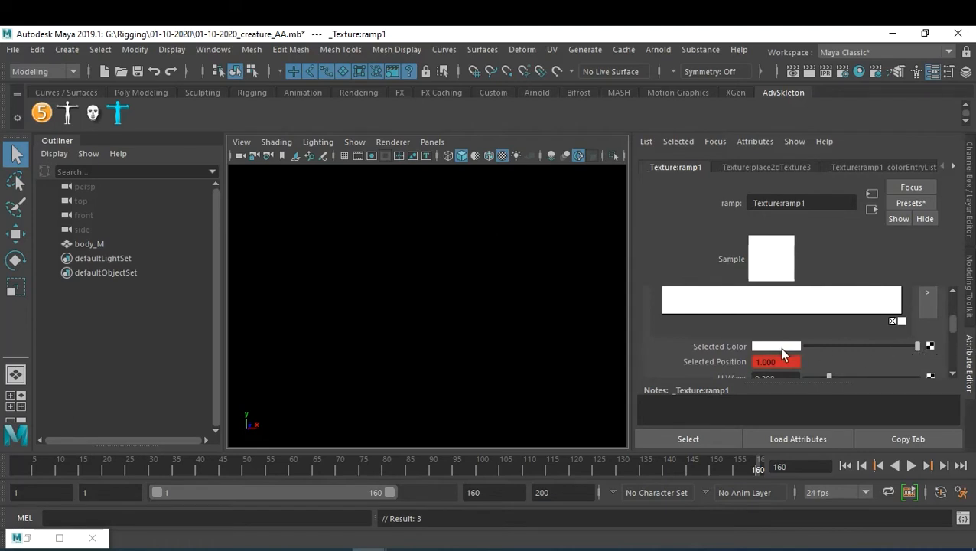
{"action": "right_click", "coordinate": [724, 346]}
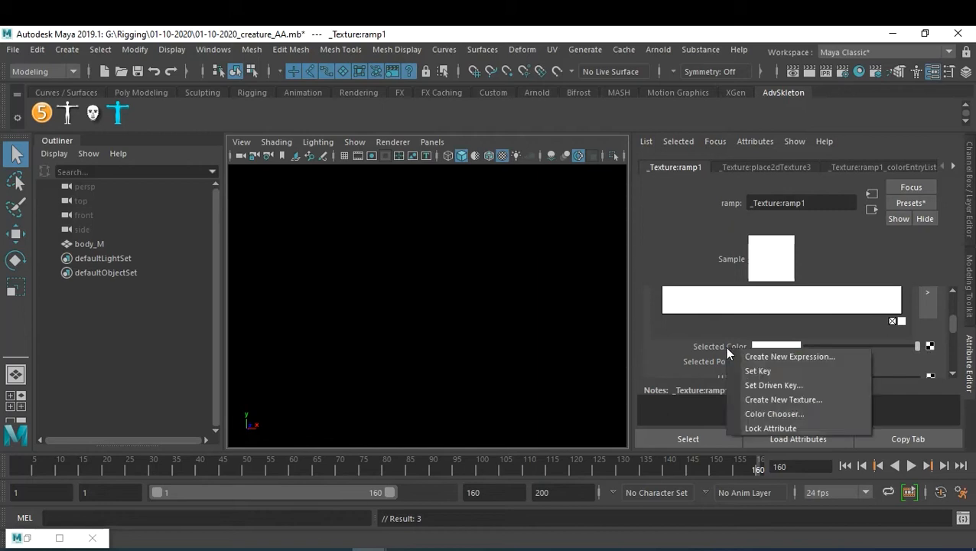
{"action": "left_click", "coordinate": [758, 371]}
- Try to key the ramp entry's Selected Color as black at frame 157
{"action": "left_click_drag", "start_coordinate": [741, 466], "coordinate": [557, 470]}
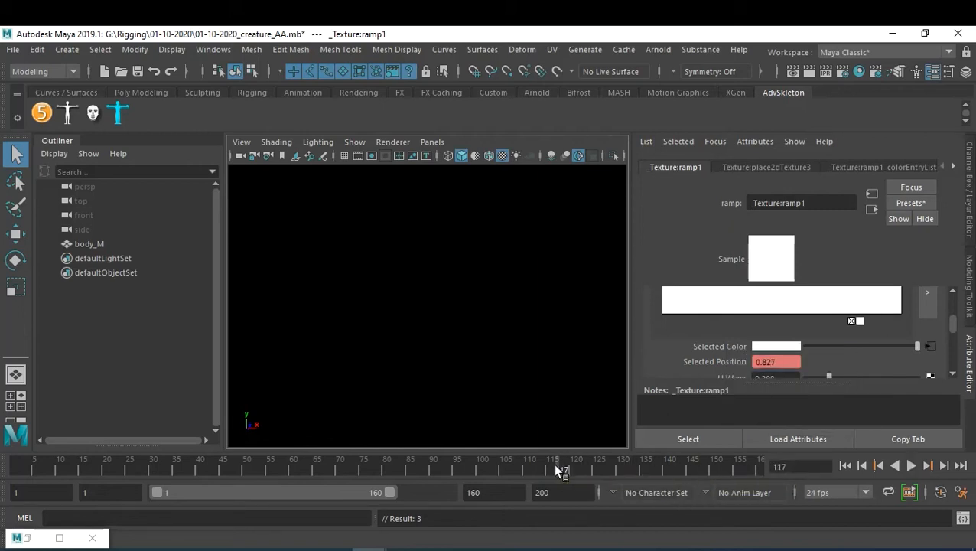
{"action": "key", "text": "alt+v"}
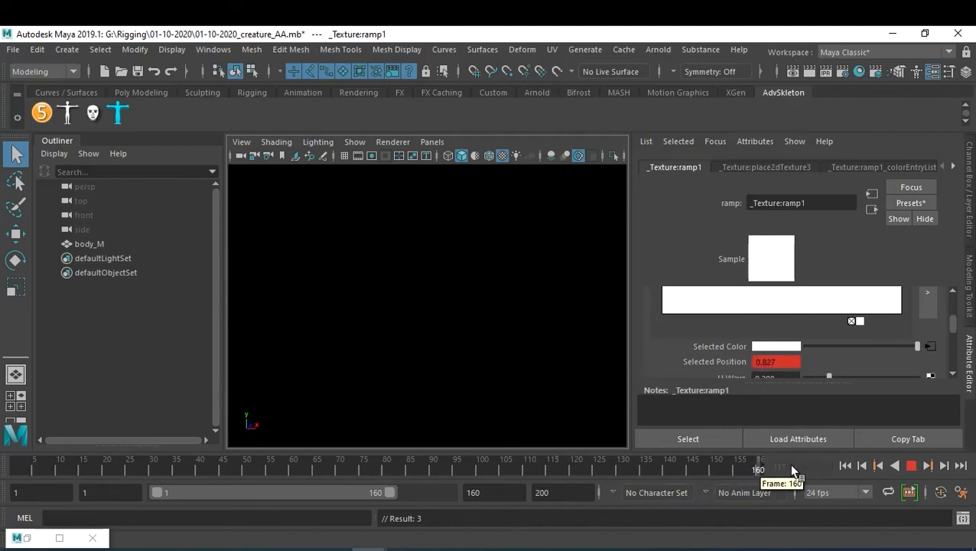
{"action": "left_click", "coordinate": [744, 469]}
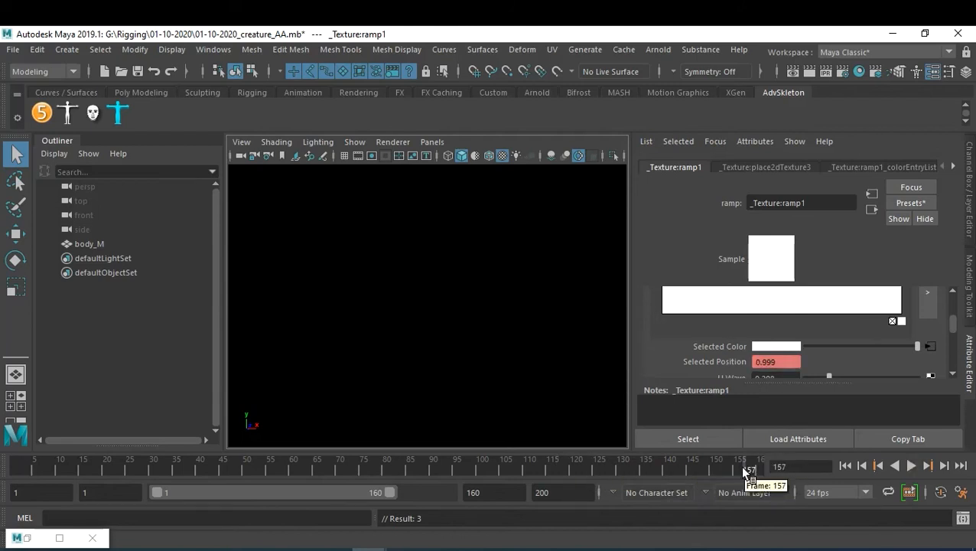
{"action": "left_click_drag", "start_coordinate": [875, 352], "coordinate": [784, 355]}
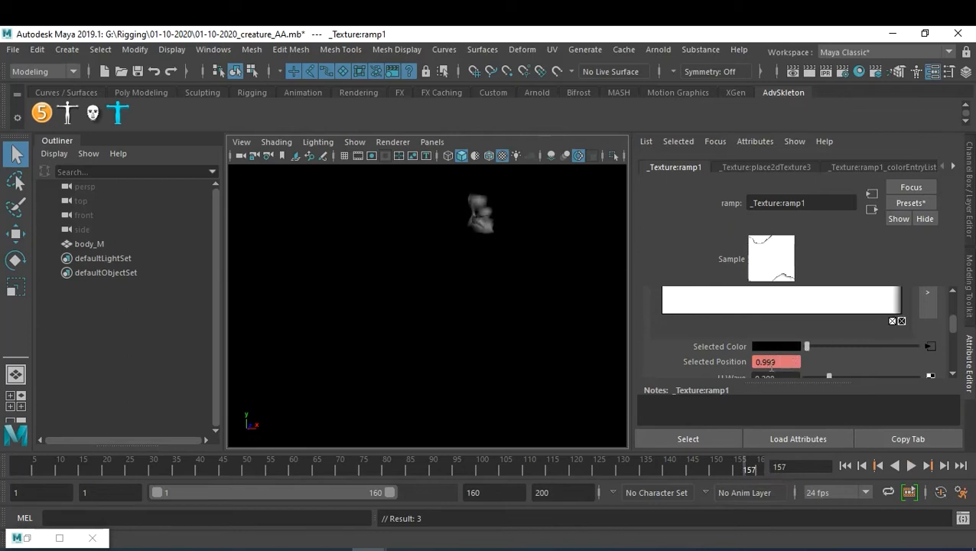
{"action": "right_click", "coordinate": [733, 348]}
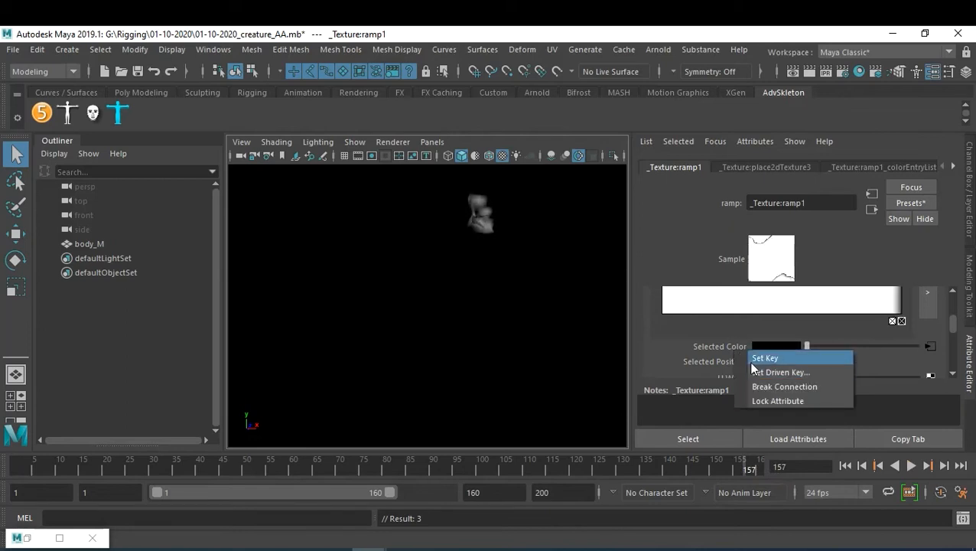
{"action": "left_click", "coordinate": [733, 470]}
{"action": "left_click", "coordinate": [736, 468]}
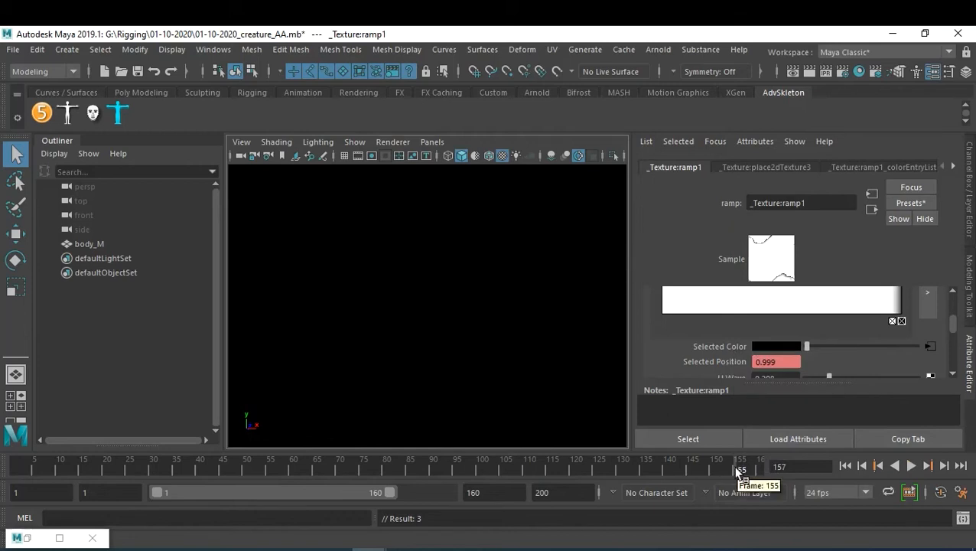
- Darken the ramp entry's Selected Color to black at frame 156 and key it
{"action": "left_click", "coordinate": [739, 468]}
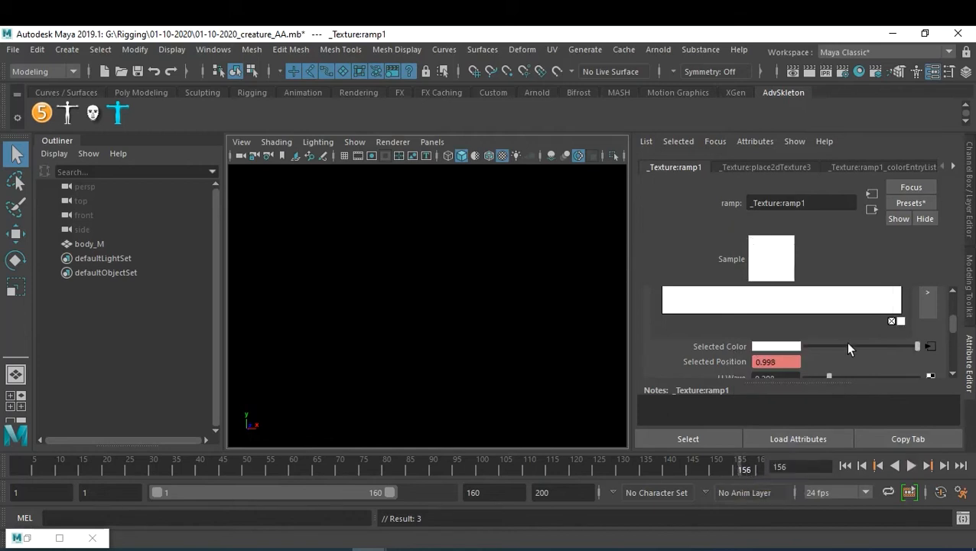
{"action": "left_click_drag", "start_coordinate": [847, 348], "coordinate": [739, 354]}
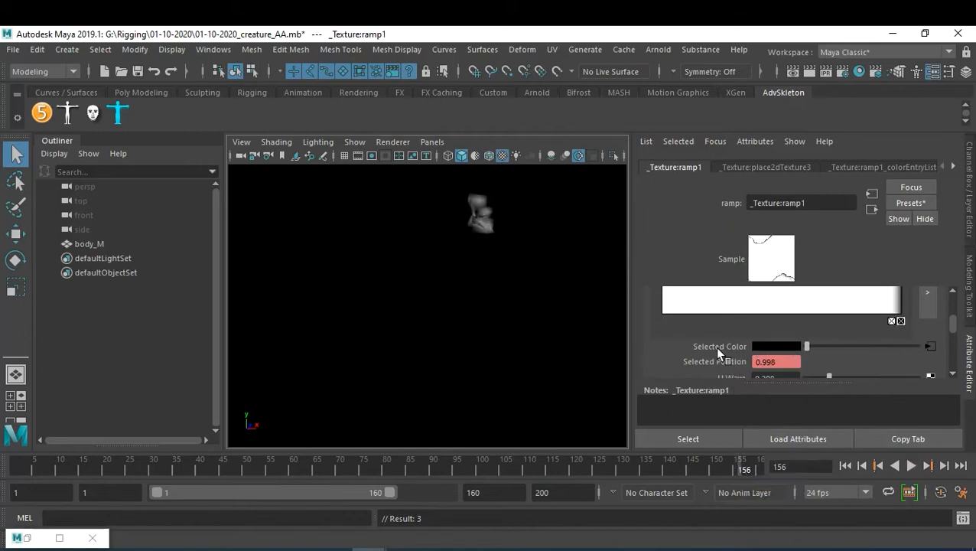
{"action": "right_click", "coordinate": [717, 349]}
{"action": "left_click", "coordinate": [750, 357]}
- Scrub the full animation and play it from frame 1 to review the dissolve, stopping at frame 100
{"action": "left_click_drag", "start_coordinate": [736, 468], "coordinate": [17, 473]}
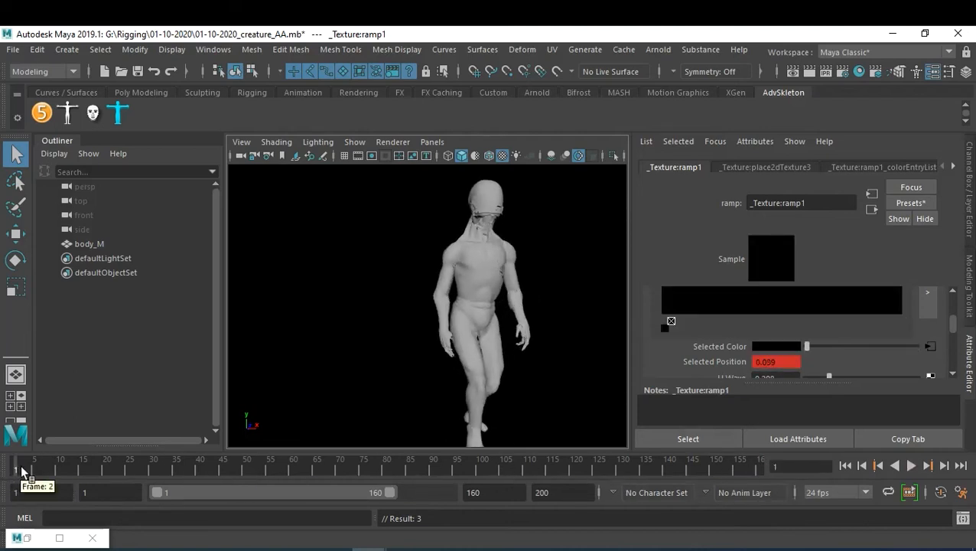
{"action": "left_click_drag", "start_coordinate": [23, 470], "coordinate": [798, 463]}
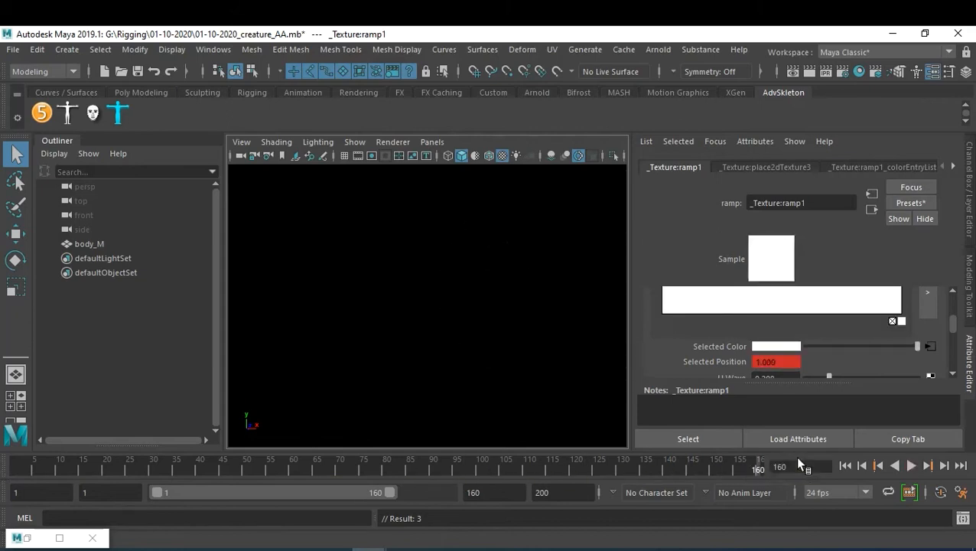
{"action": "left_click", "coordinate": [846, 465]}
{"action": "left_click", "coordinate": [911, 465]}
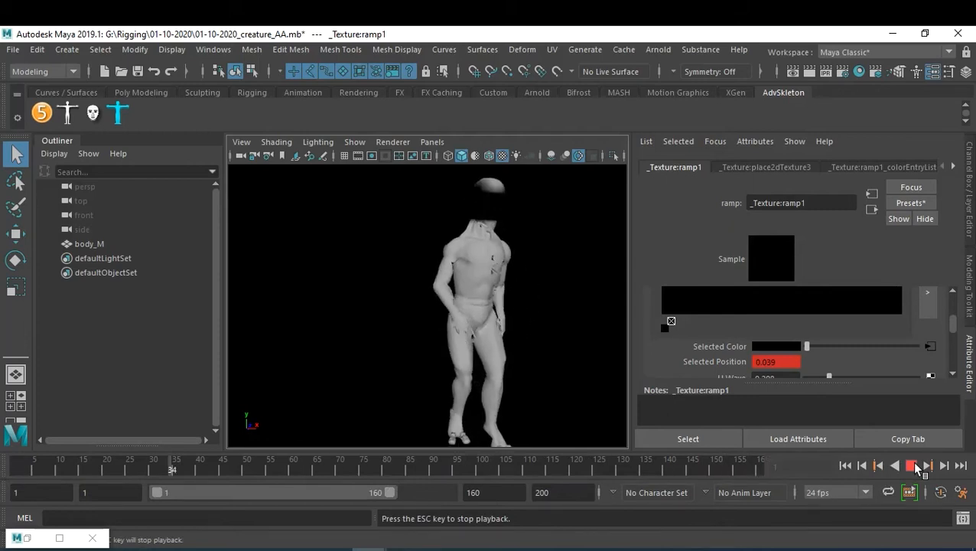
{"action": "left_click", "coordinate": [915, 464]}
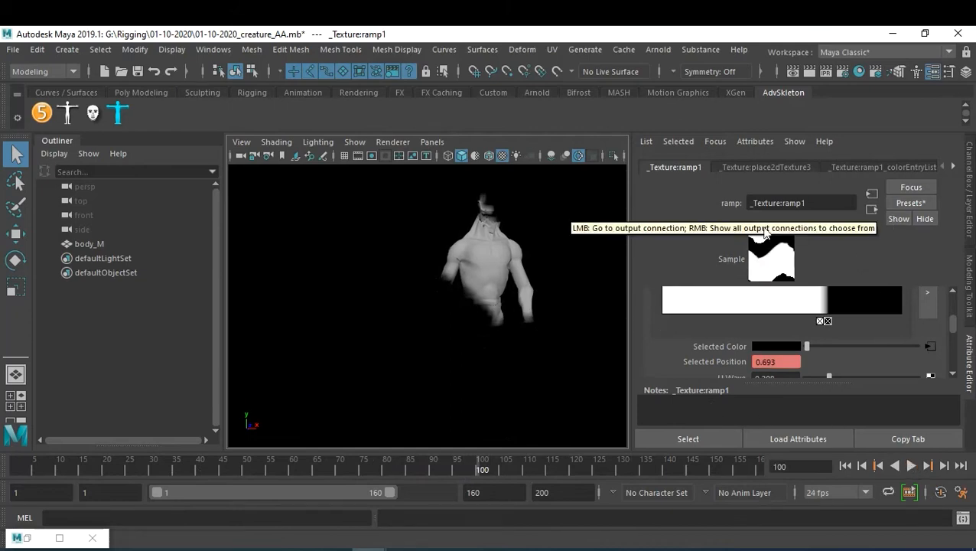
- Set the Viewport 2.0 bake resolution for unsupported color and bump textures to 250 each and close the settings
{"action": "left_click", "coordinate": [398, 142]}
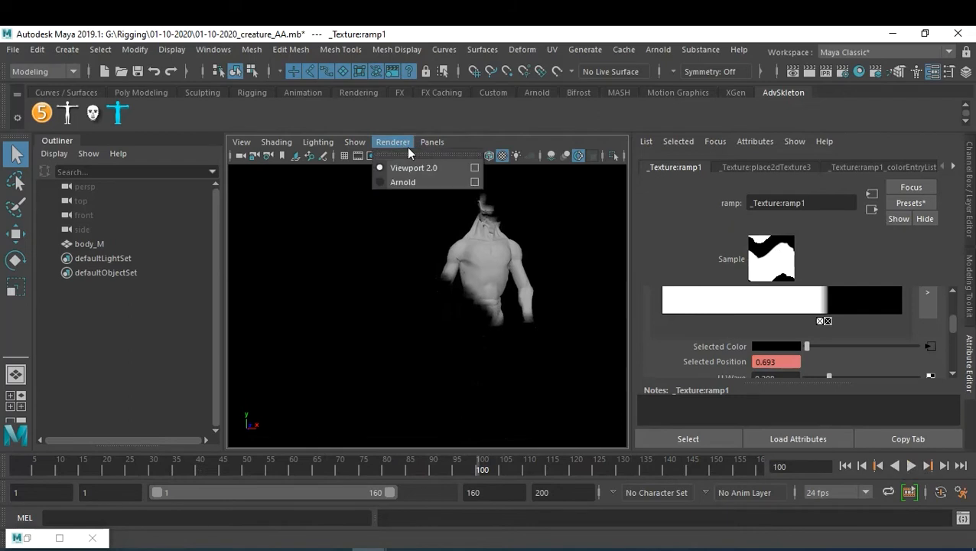
{"action": "left_click", "coordinate": [472, 169]}
{"action": "left_click", "coordinate": [687, 361]}
{"action": "type", "text": "250"}
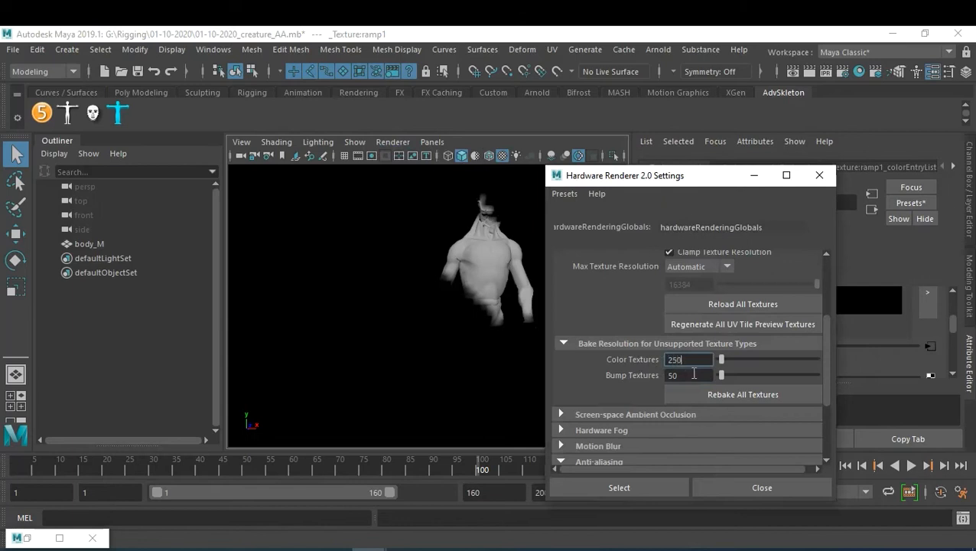
{"action": "key", "text": "Tab"}
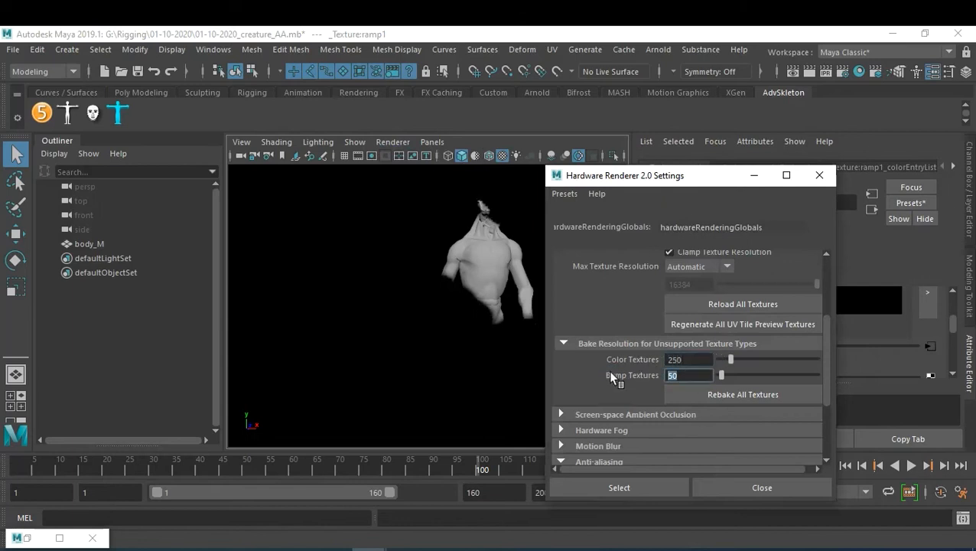
{"action": "type", "text": "250"}
{"action": "key", "text": "Return"}
{"action": "left_click", "coordinate": [665, 491]}
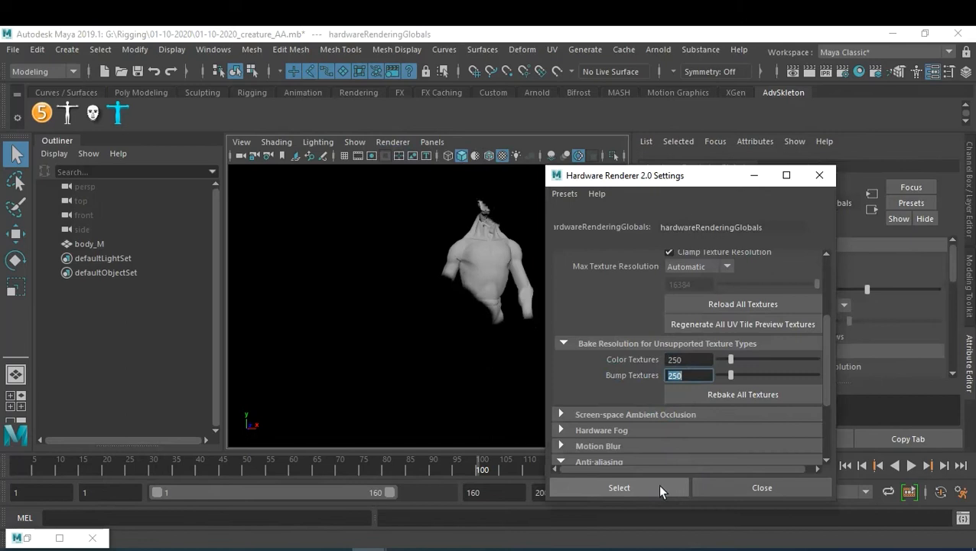
{"action": "left_click", "coordinate": [762, 482]}
- Play the animation and go to frame 71 to inspect the dissolve edge on the body
{"action": "key", "text": "alt+v"}
{"action": "left_click_drag", "start_coordinate": [367, 470], "coordinate": [345, 470]}
{"action": "left_click_drag", "start_coordinate": [493, 383], "coordinate": [405, 342], "text": "alt"}
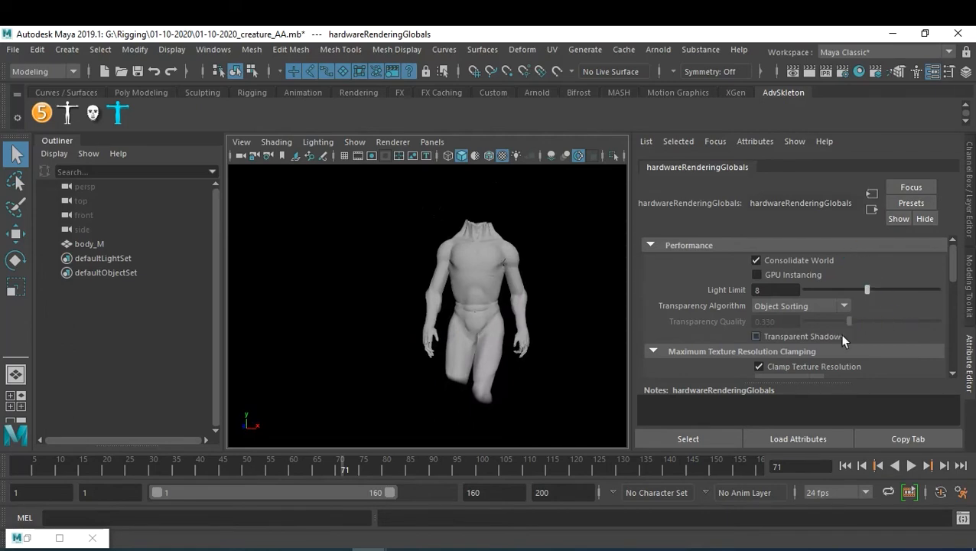
- Examine body_M's lambert10 material attributes, including the Matte Opacity Mode options and Hardware Shading, and deselect the body
{"action": "left_click", "coordinate": [480, 296]}
{"action": "scroll", "coordinate": [866, 344], "scroll_direction": "down", "scroll_amount": 5}
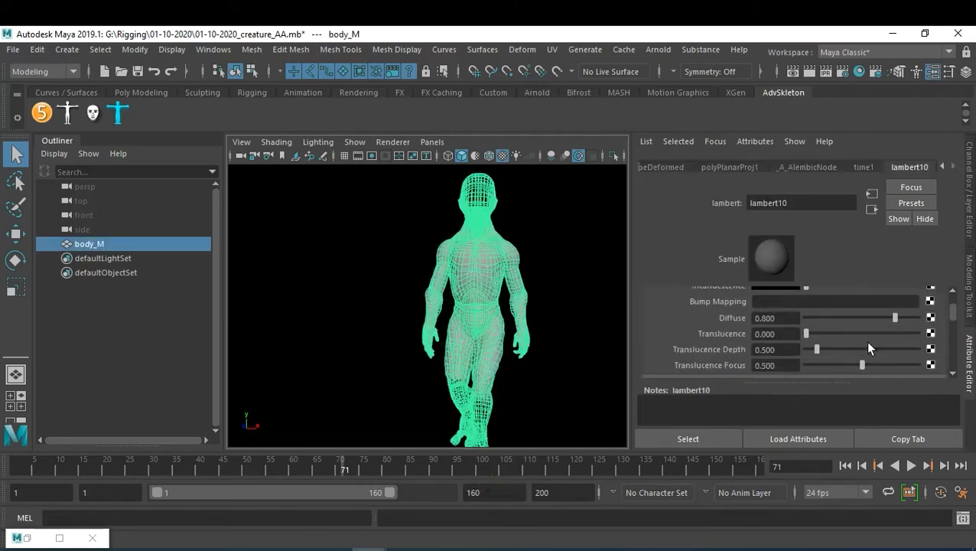
{"action": "scroll", "coordinate": [868, 349], "scroll_direction": "down", "scroll_amount": 1}
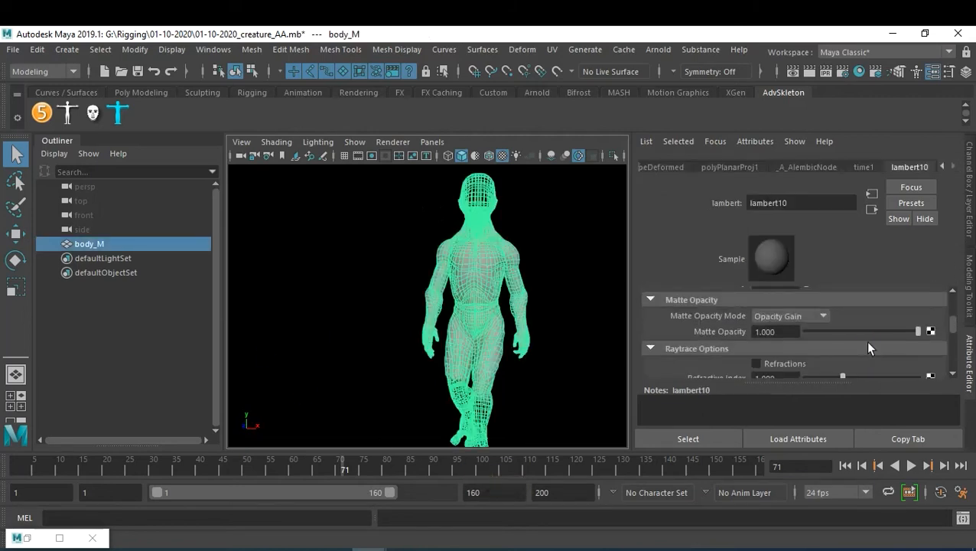
{"action": "left_click", "coordinate": [811, 316]}
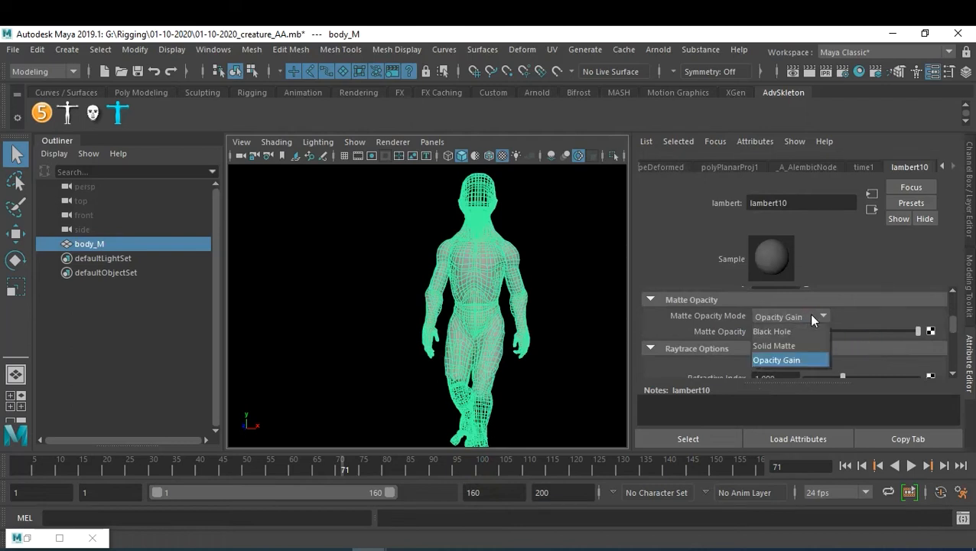
{"action": "left_click", "coordinate": [809, 312]}
{"action": "scroll", "coordinate": [864, 334], "scroll_direction": "down", "scroll_amount": 3}
{"action": "scroll", "coordinate": [864, 334], "scroll_direction": "down", "scroll_amount": 4}
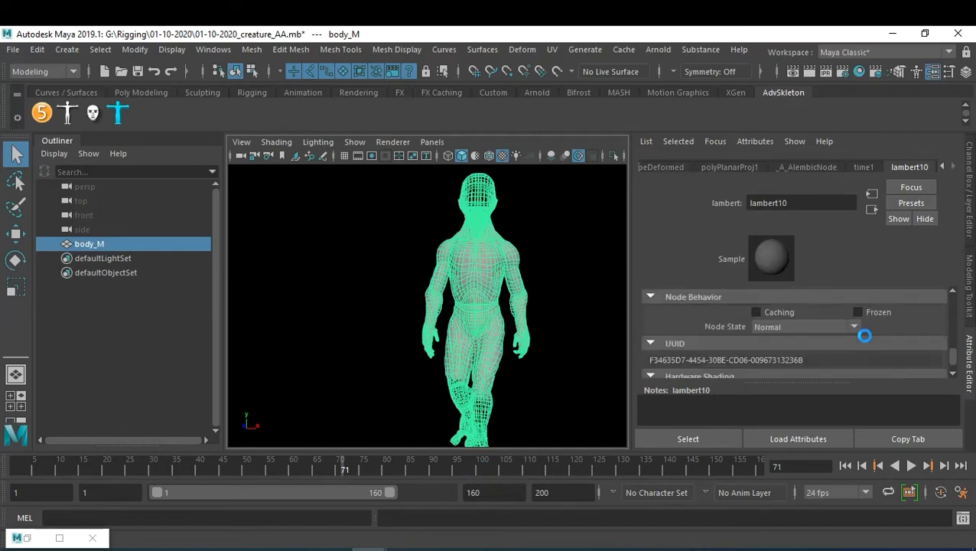
{"action": "scroll", "coordinate": [864, 335], "scroll_direction": "down", "scroll_amount": 2}
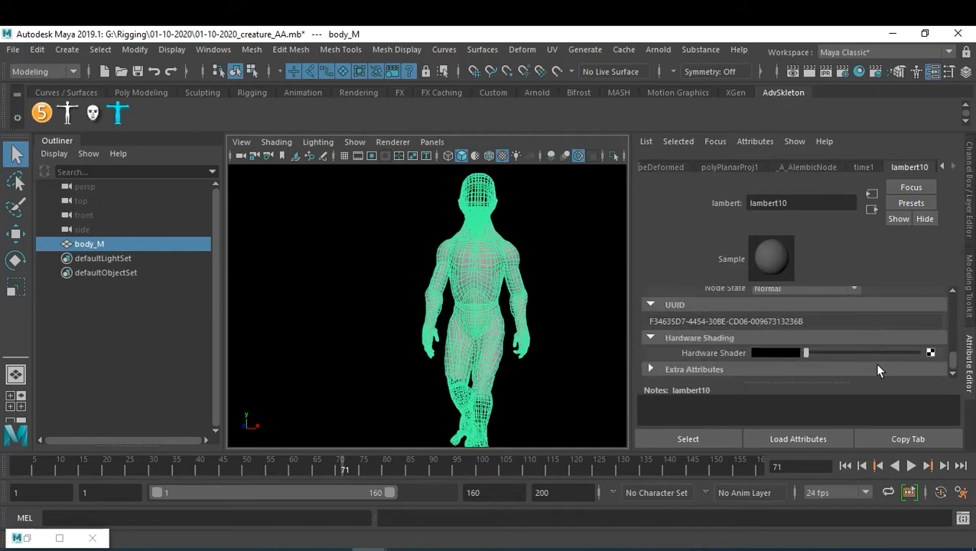
{"action": "left_click", "coordinate": [551, 334]}
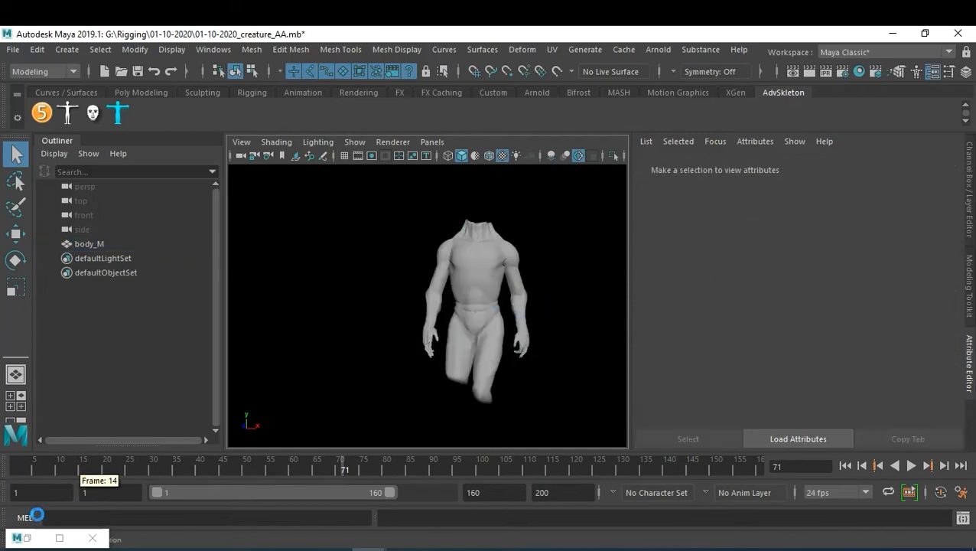
- Connect the texture with the thin red band from the Hypershade to lambert10's Incandescence, deselect body_M and minimize the Hypershade
{"action": "left_click", "coordinate": [35, 540]}
{"action": "left_click", "coordinate": [505, 344]}
{"action": "left_click", "coordinate": [905, 349]}
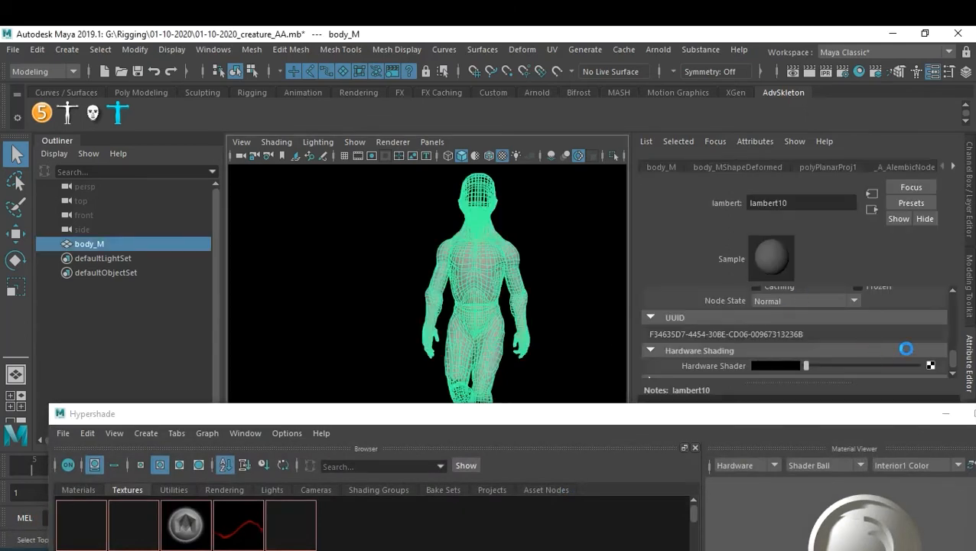
{"action": "left_click_drag", "start_coordinate": [954, 355], "coordinate": [962, 304]}
{"action": "left_click", "coordinate": [675, 351]}
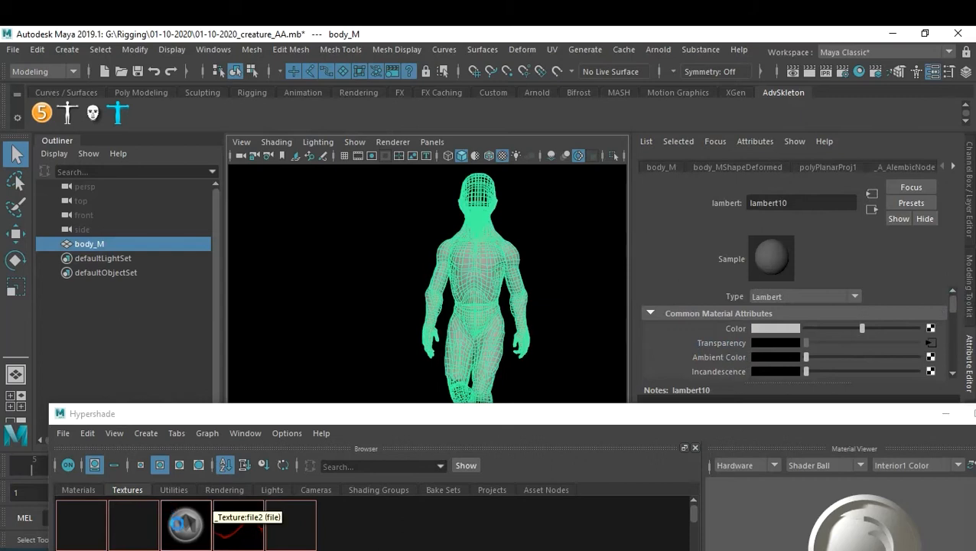
{"action": "middle_click_drag", "start_coordinate": [229, 533], "coordinate": [703, 368]}
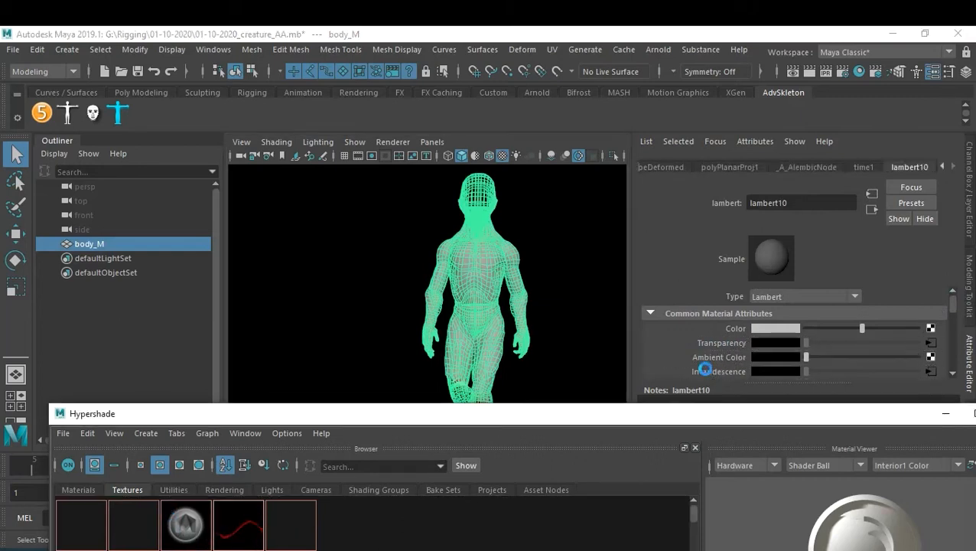
{"action": "left_click", "coordinate": [581, 325]}
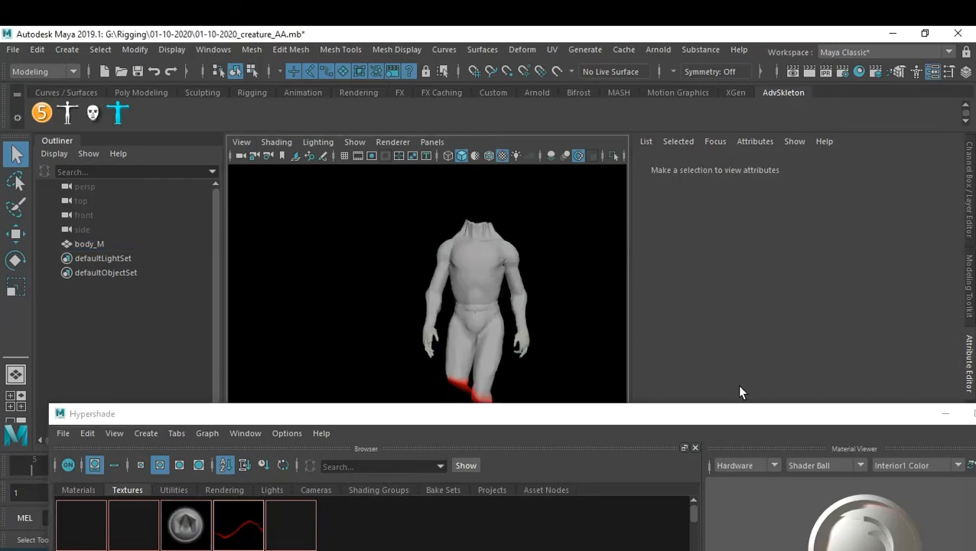
{"action": "left_click", "coordinate": [946, 413]}
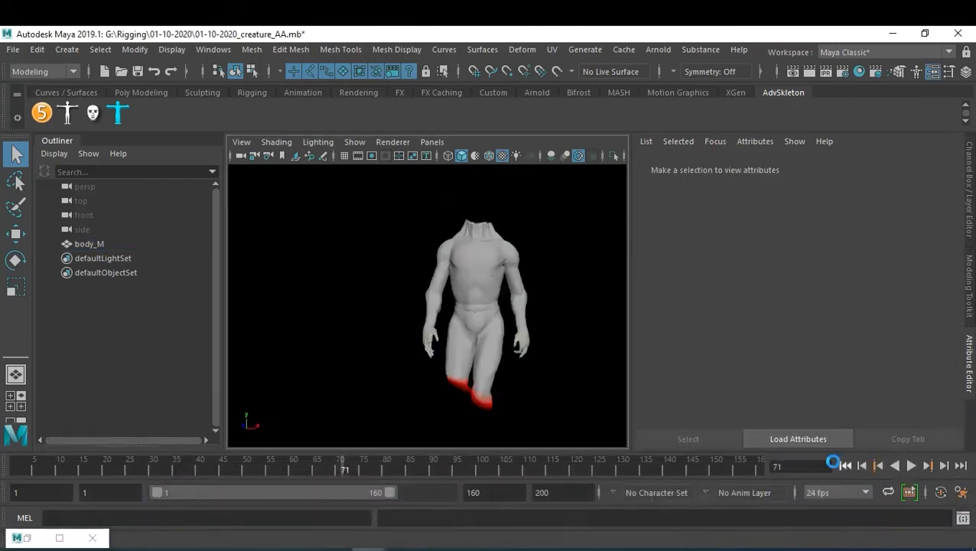
- Play the animation from frame 1 to review the red glowing dissolve edge from several angles, stopping at frame 66
{"action": "left_click", "coordinate": [845, 466]}
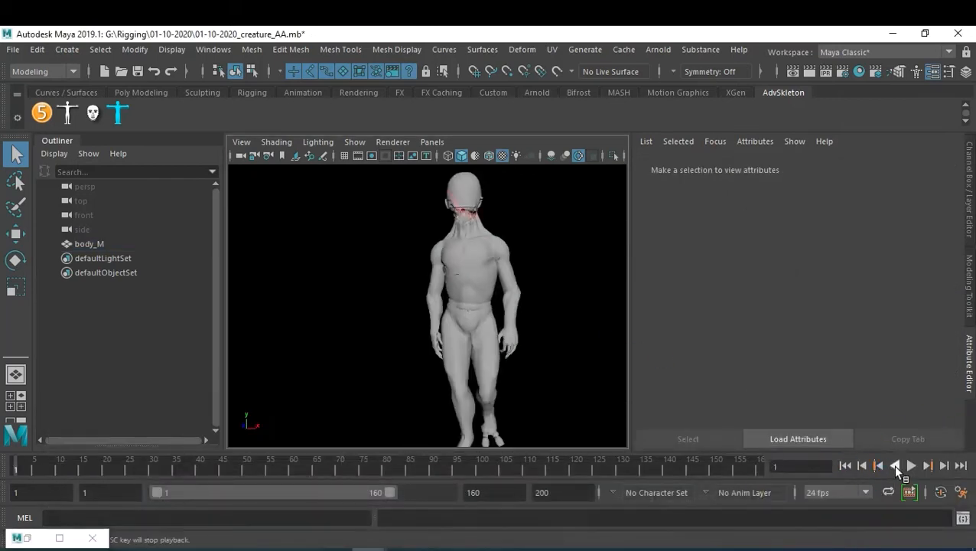
{"action": "left_click", "coordinate": [908, 465]}
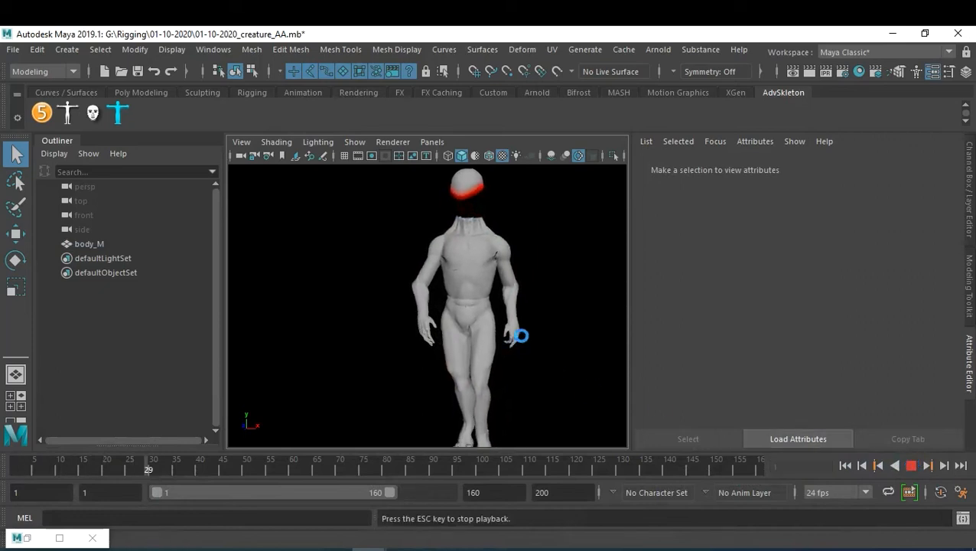
{"action": "left_click_drag", "start_coordinate": [553, 333], "coordinate": [470, 339], "text": "alt"}
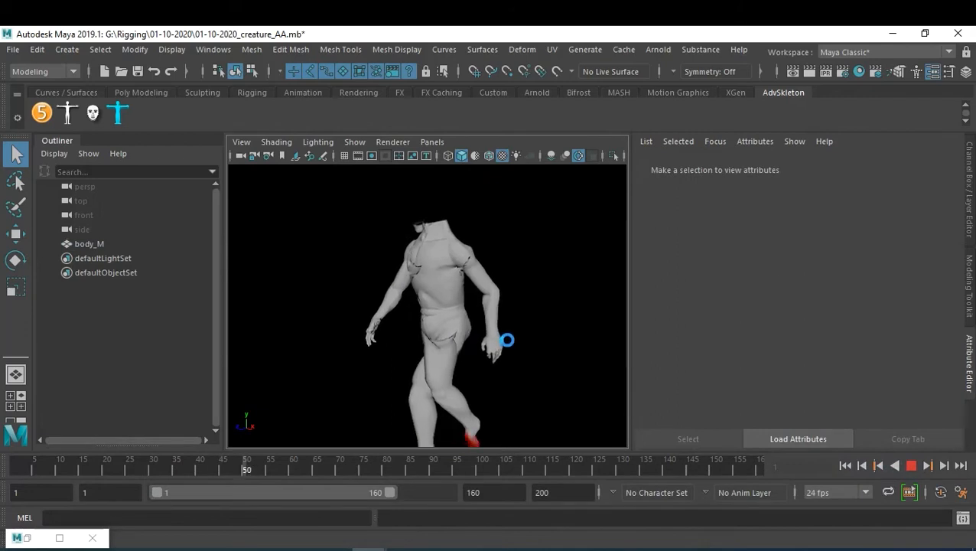
{"action": "middle_click_drag", "start_coordinate": [506, 340], "coordinate": [494, 321], "text": "alt"}
{"action": "left_click_drag", "start_coordinate": [494, 321], "coordinate": [555, 328], "text": "alt"}
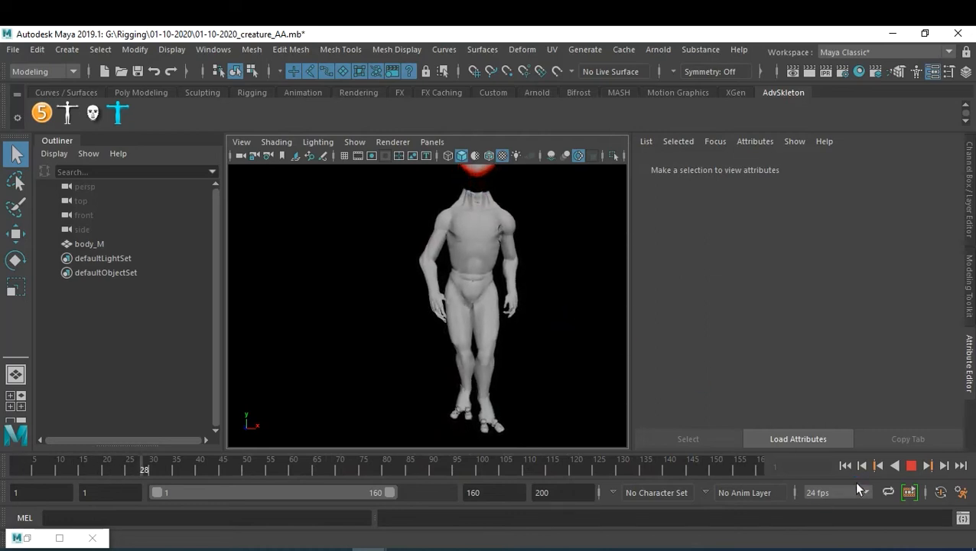
{"action": "left_click", "coordinate": [910, 467]}
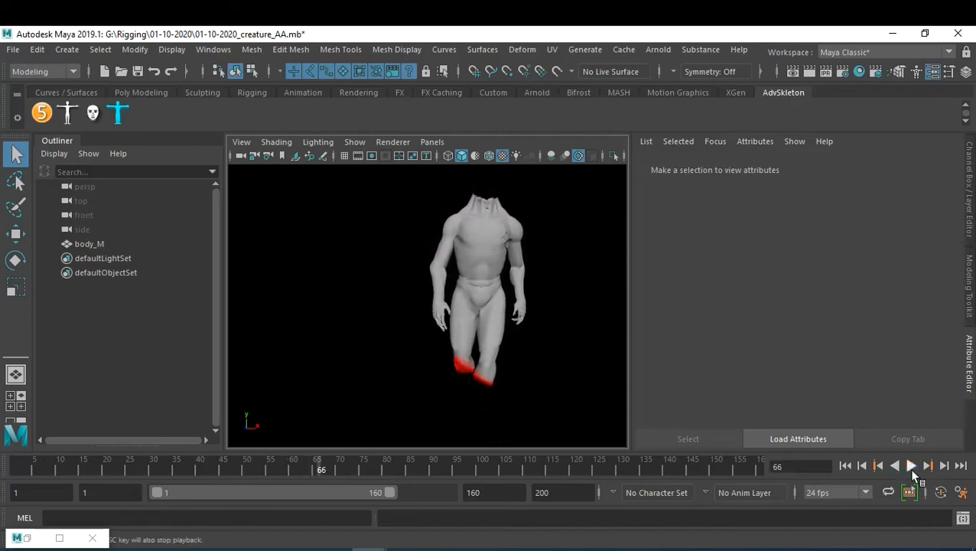
- Open the _Texture:incandance ramp and connect a new Ramp texture to the colour of its red marker
{"action": "left_click", "coordinate": [27, 539]}
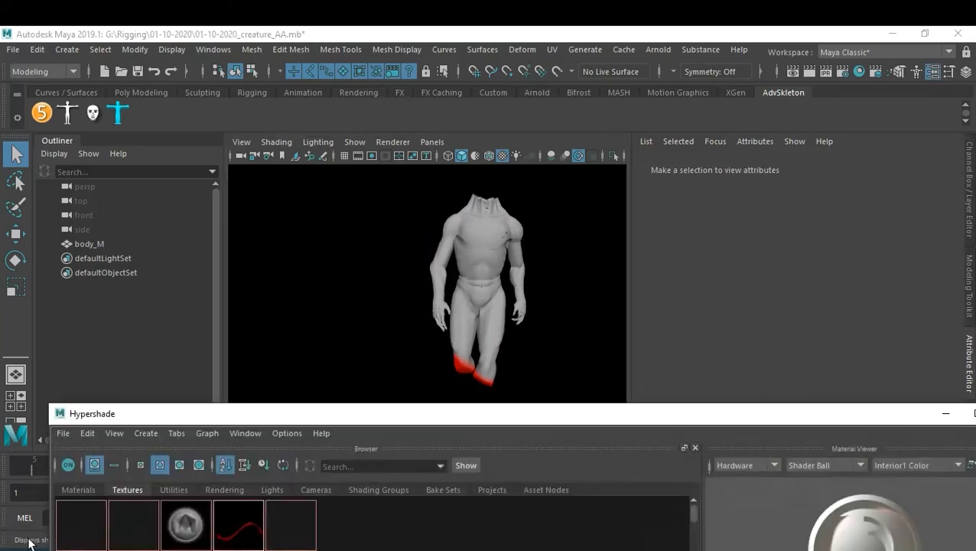
{"action": "left_click", "coordinate": [248, 529]}
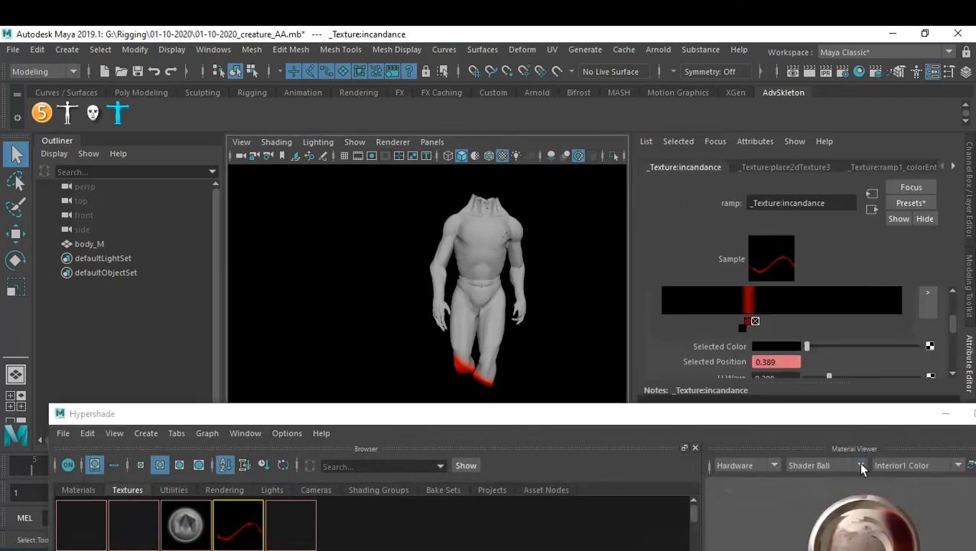
{"action": "left_click", "coordinate": [946, 413]}
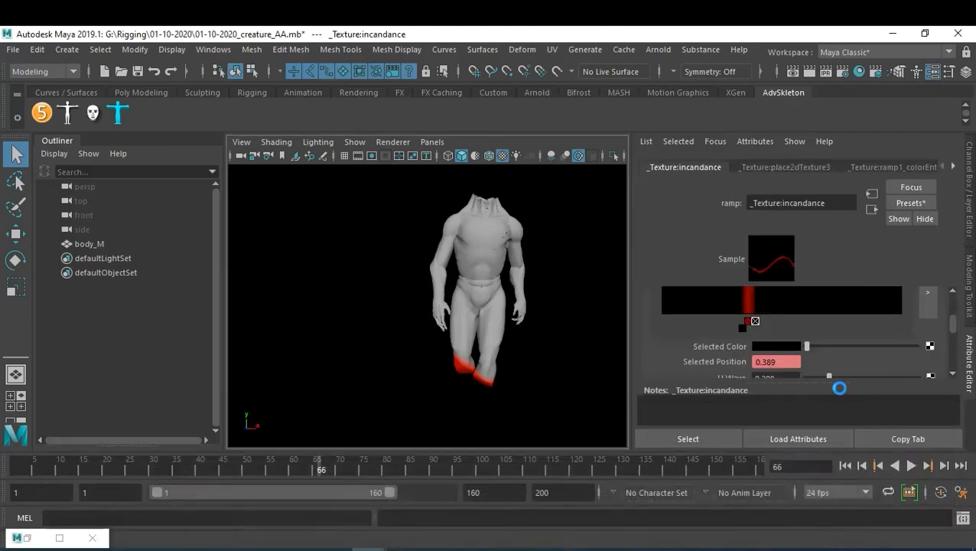
{"action": "left_click_drag", "start_coordinate": [956, 328], "coordinate": [955, 311]}
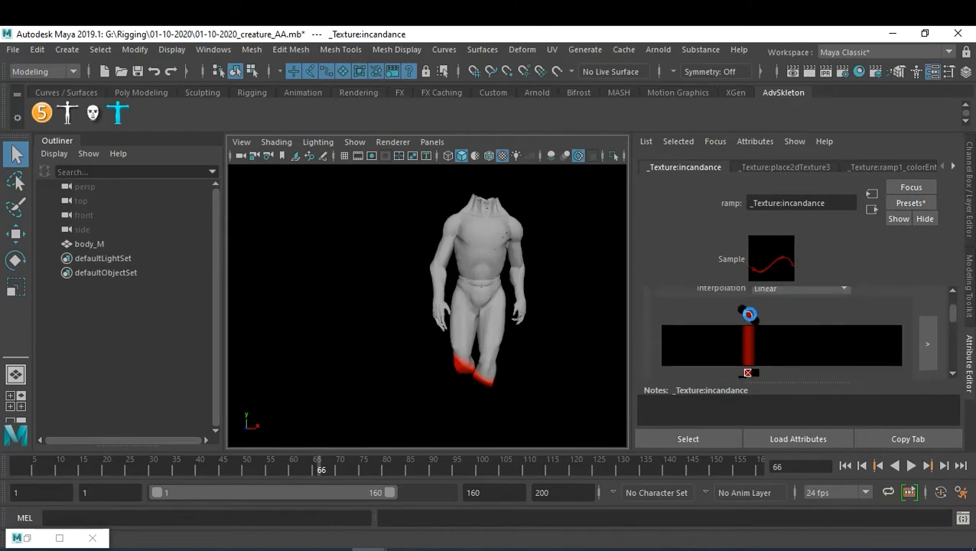
{"action": "left_click_drag", "start_coordinate": [956, 323], "coordinate": [956, 327]}
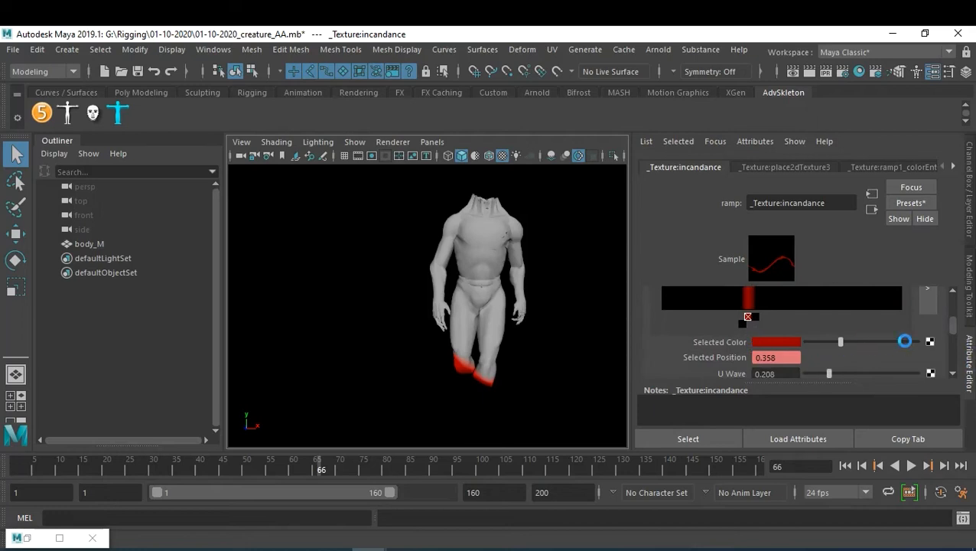
{"action": "left_click", "coordinate": [929, 342]}
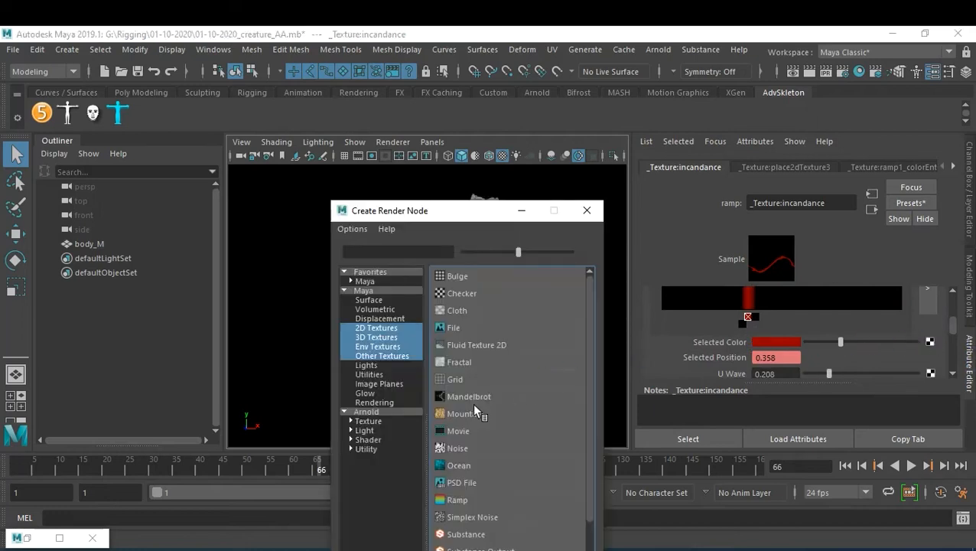
{"action": "left_click", "coordinate": [459, 499]}
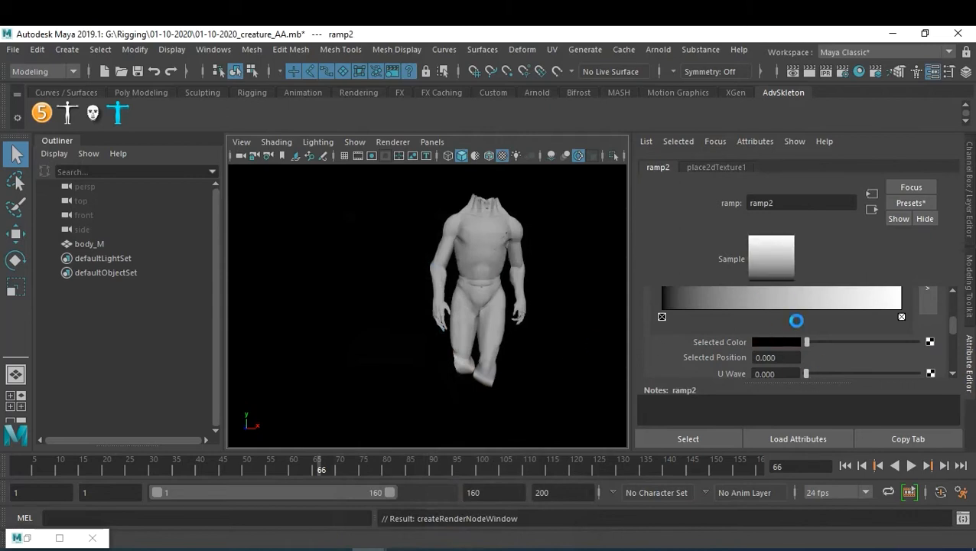
- Colour the new ramp's start marker dark red and its end marker saturated orange
{"action": "scroll", "coordinate": [954, 328], "scroll_direction": "up", "scroll_amount": 2}
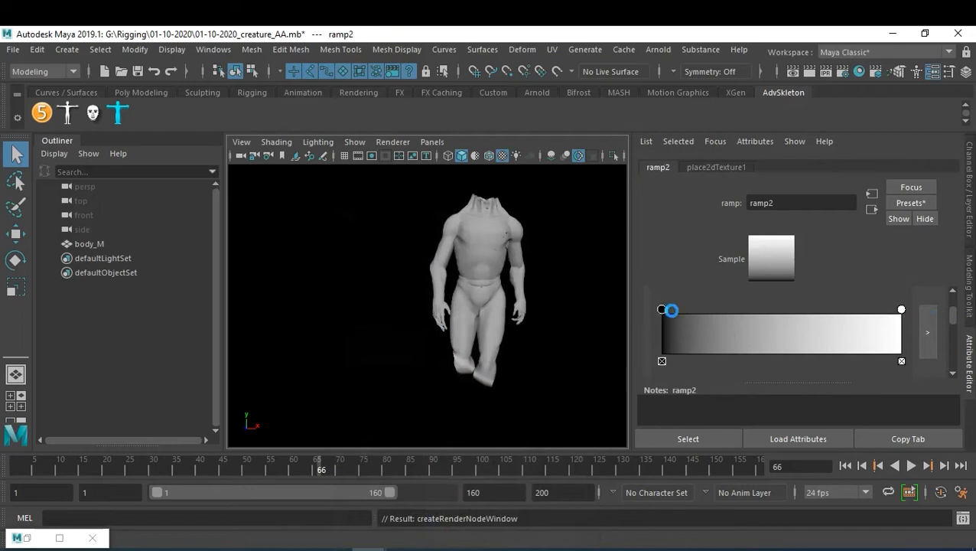
{"action": "scroll", "coordinate": [750, 336], "scroll_direction": "down", "scroll_amount": 2}
{"action": "left_click", "coordinate": [785, 344]}
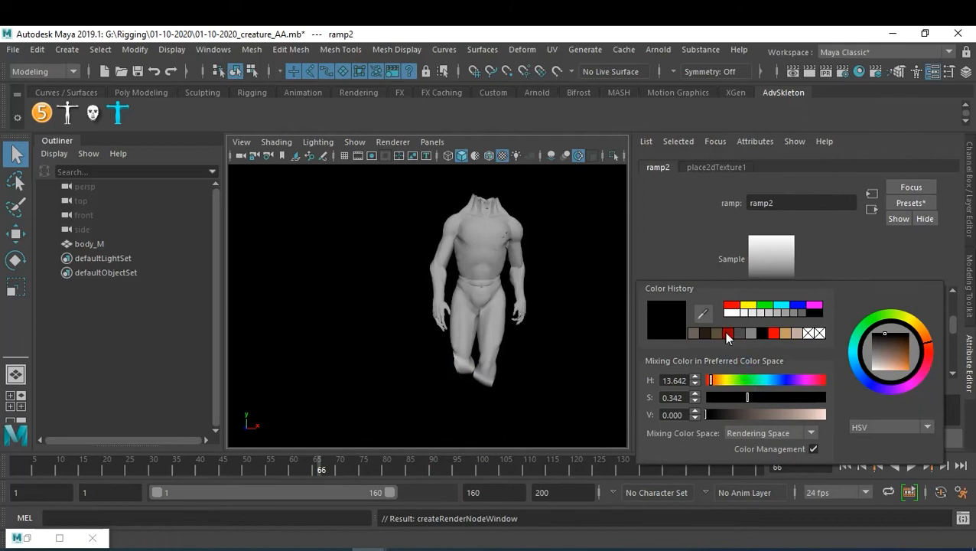
{"action": "left_click", "coordinate": [727, 334]}
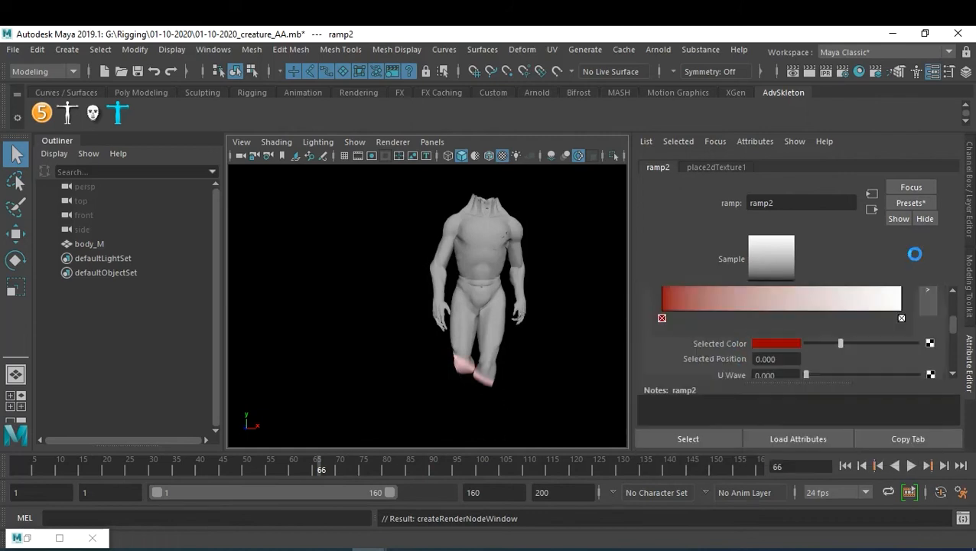
{"action": "left_click_drag", "start_coordinate": [953, 323], "coordinate": [951, 316]}
{"action": "left_click", "coordinate": [901, 301]}
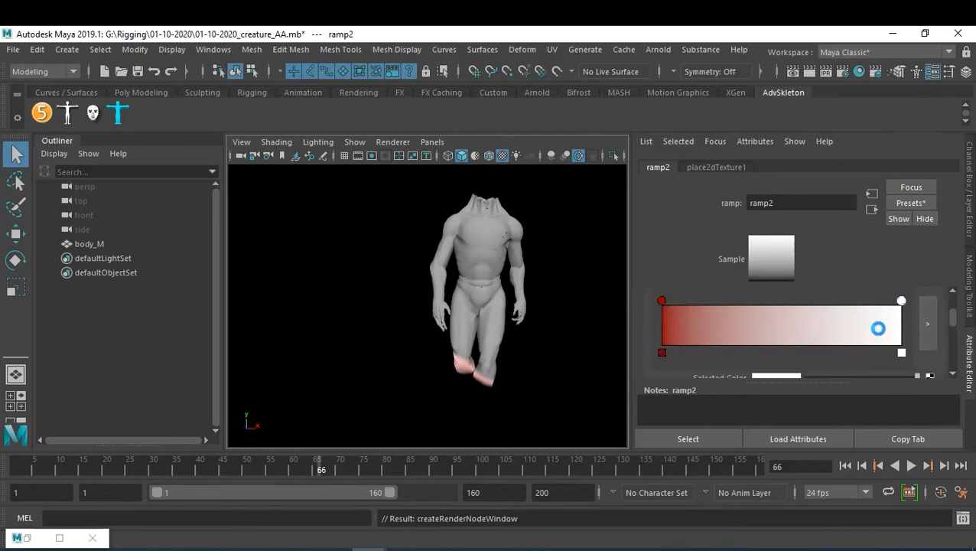
{"action": "left_click", "coordinate": [785, 376]}
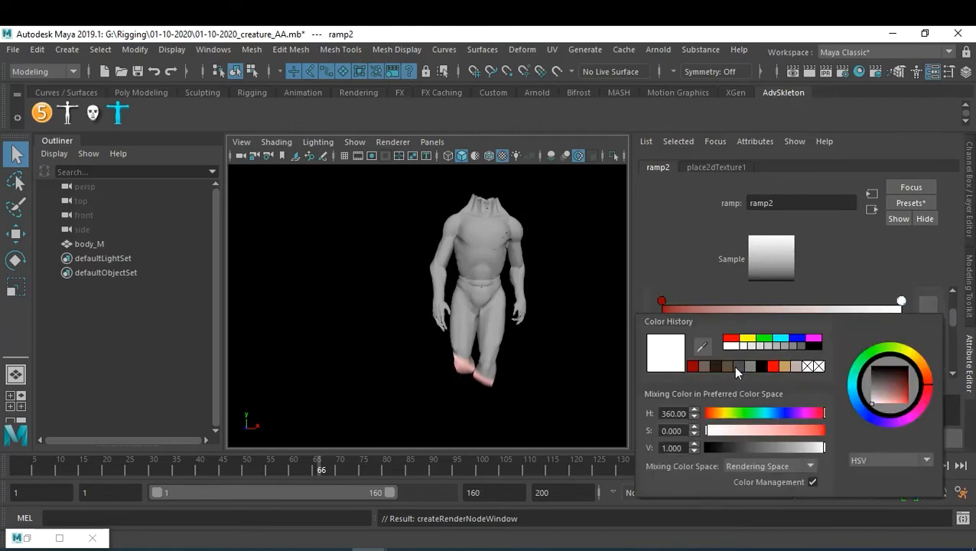
{"action": "left_click_drag", "start_coordinate": [739, 413], "coordinate": [715, 411]}
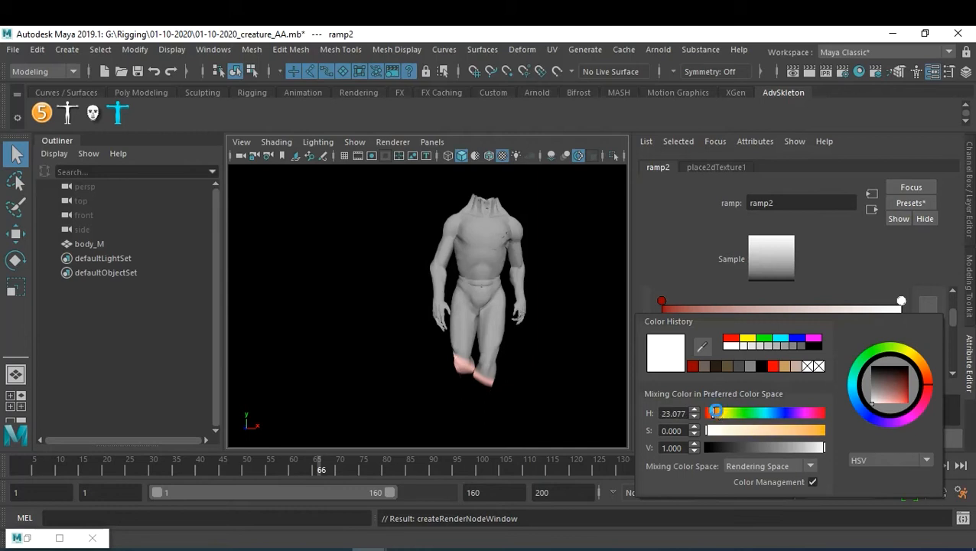
{"action": "left_click_drag", "start_coordinate": [806, 430], "coordinate": [836, 426]}
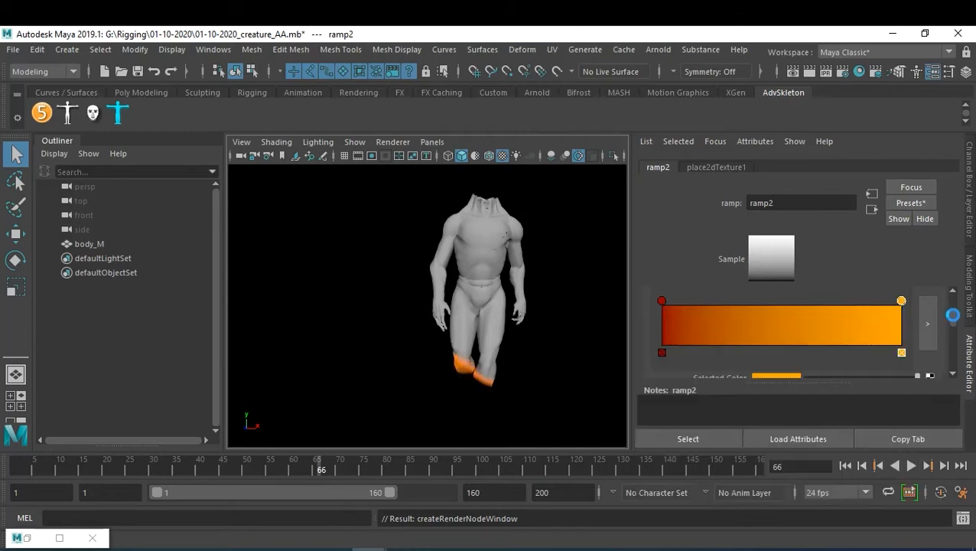
- Move the ramp's red and orange markers closer together to narrow the blend between the two colours
{"action": "left_click_drag", "start_coordinate": [901, 300], "coordinate": [776, 305]}
{"action": "left_click_drag", "start_coordinate": [663, 306], "coordinate": [712, 301]}
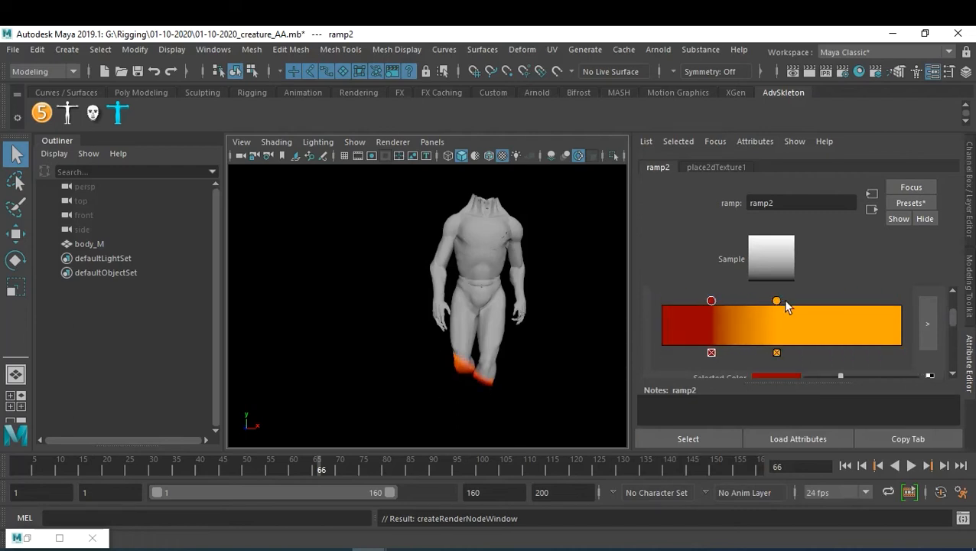
{"action": "left_click_drag", "start_coordinate": [775, 301], "coordinate": [747, 305]}
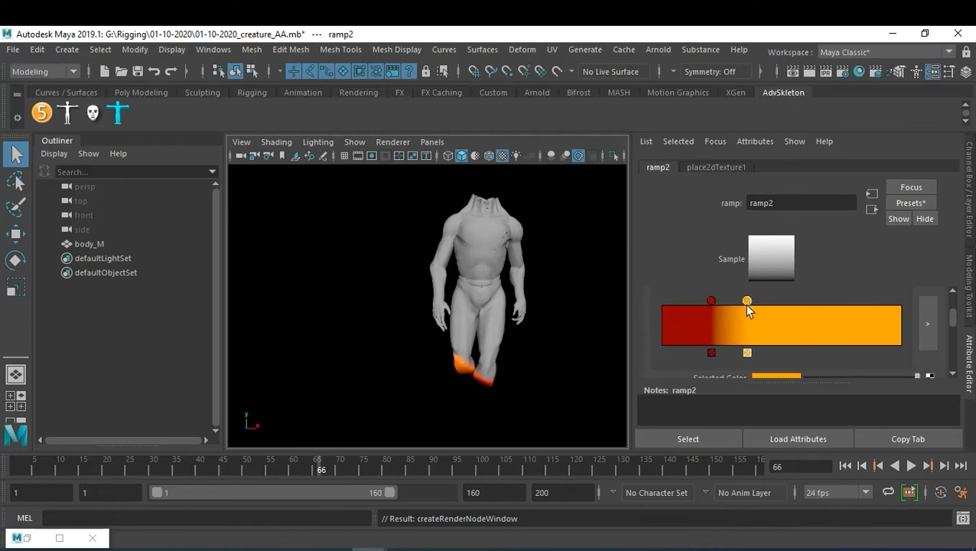
- Add a black marker to the ramp, place it between the red and orange markers, and adjust the spacing of all three
{"action": "left_click", "coordinate": [667, 312]}
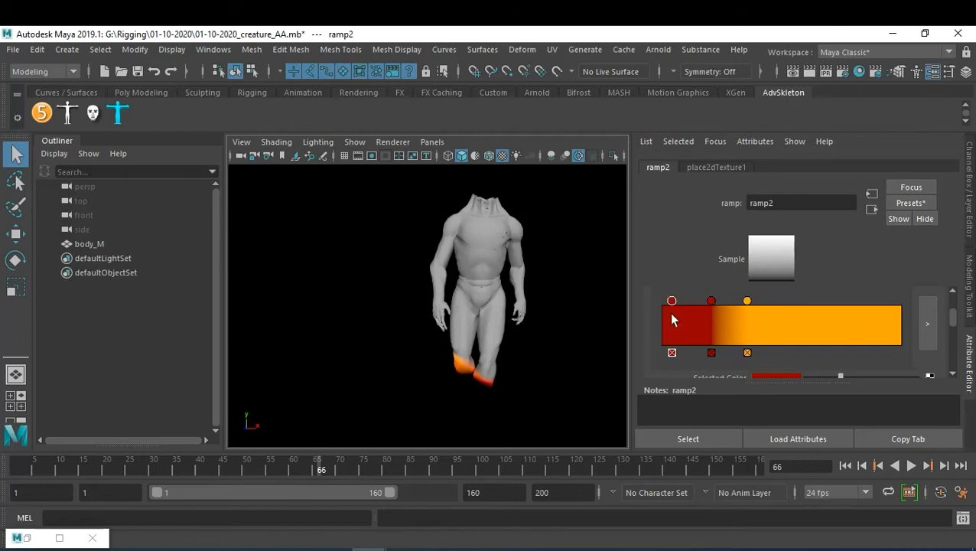
{"action": "left_click", "coordinate": [767, 375]}
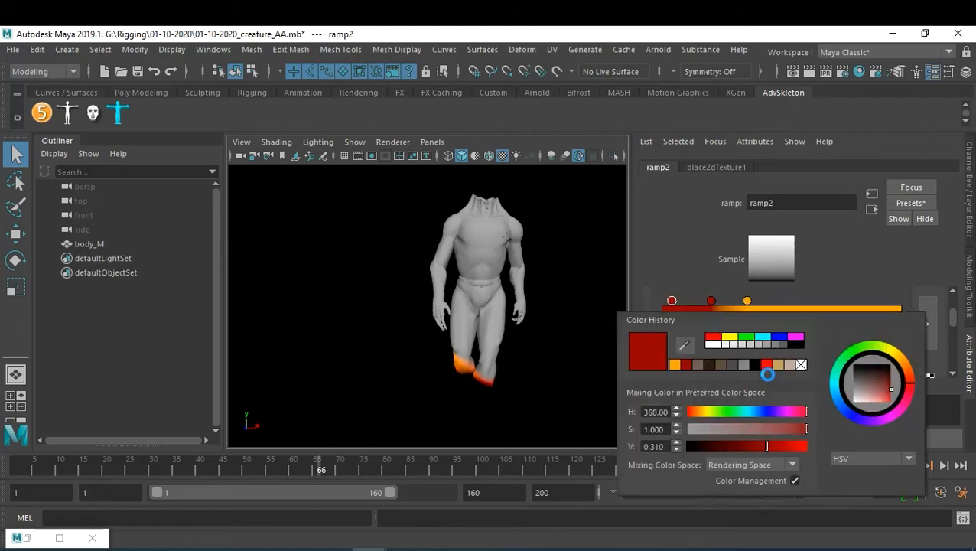
{"action": "left_click", "coordinate": [756, 364]}
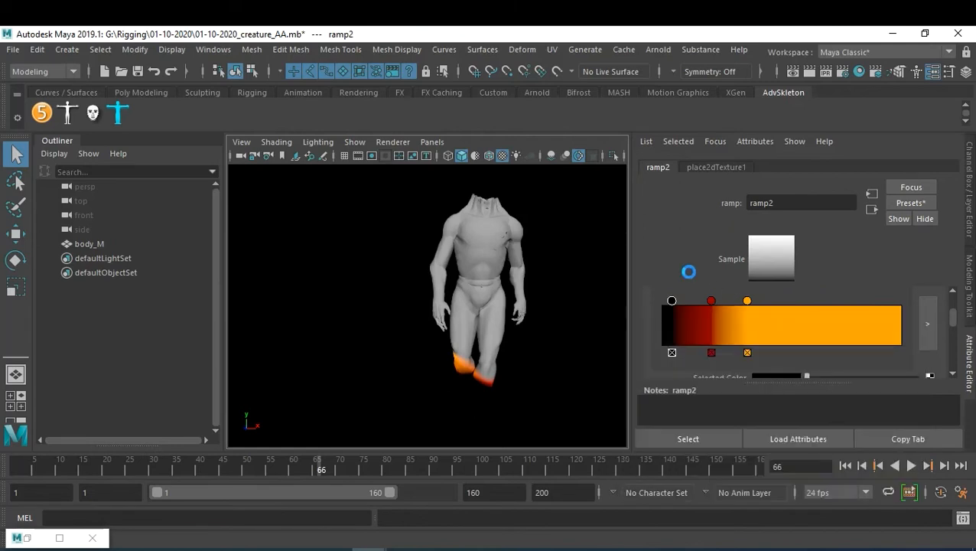
{"action": "left_click_drag", "start_coordinate": [674, 301], "coordinate": [723, 321]}
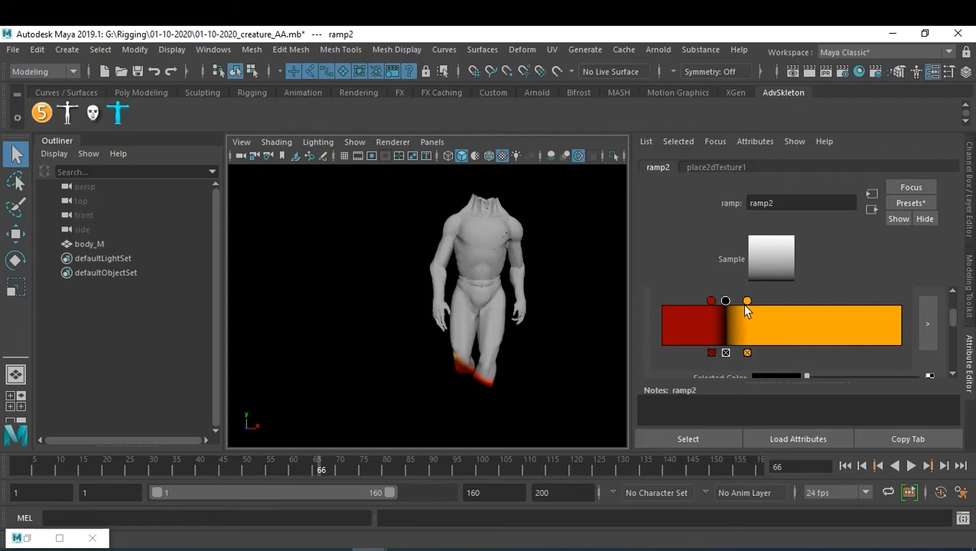
{"action": "mouse_move", "coordinate": [747, 300]}
{"action": "left_mouse_down"}
{"action": "mouse_move", "coordinate": [766, 302]}
{"action": "mouse_move", "coordinate": [728, 303]}
{"action": "mouse_move", "coordinate": [736, 303]}
{"action": "left_mouse_up"}
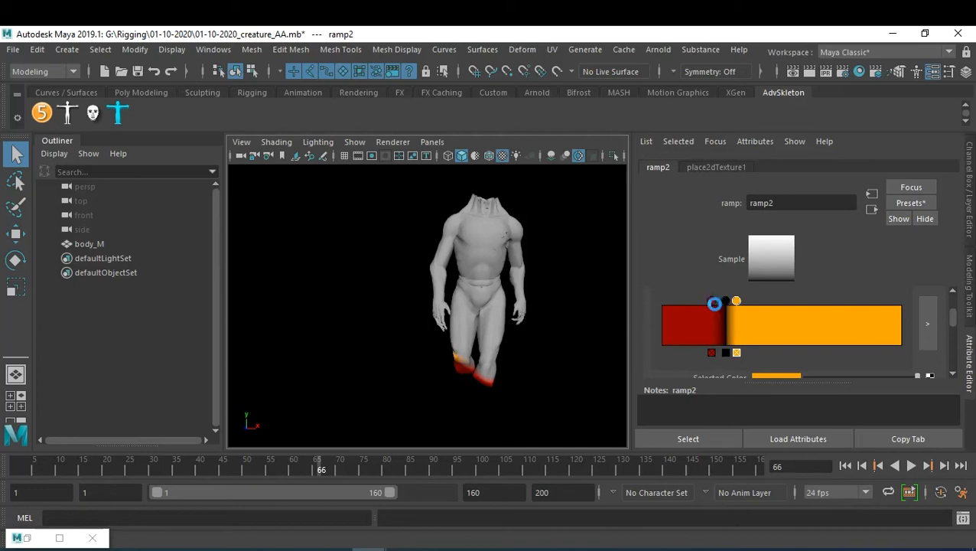
{"action": "left_click_drag", "start_coordinate": [710, 301], "coordinate": [750, 303]}
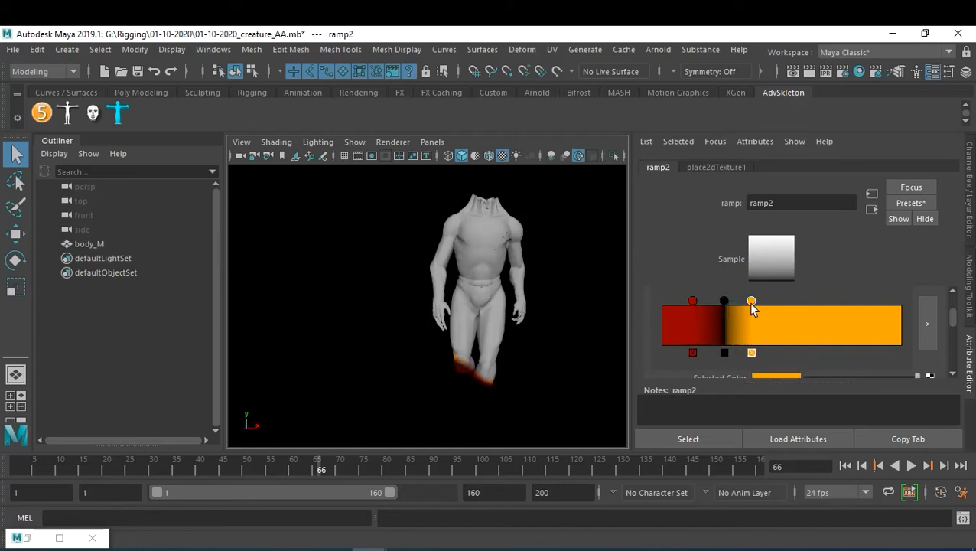
- Play the animation from frame 1 to review the orange dissolve edge, stopping at frame 31
{"action": "left_click", "coordinate": [862, 465]}
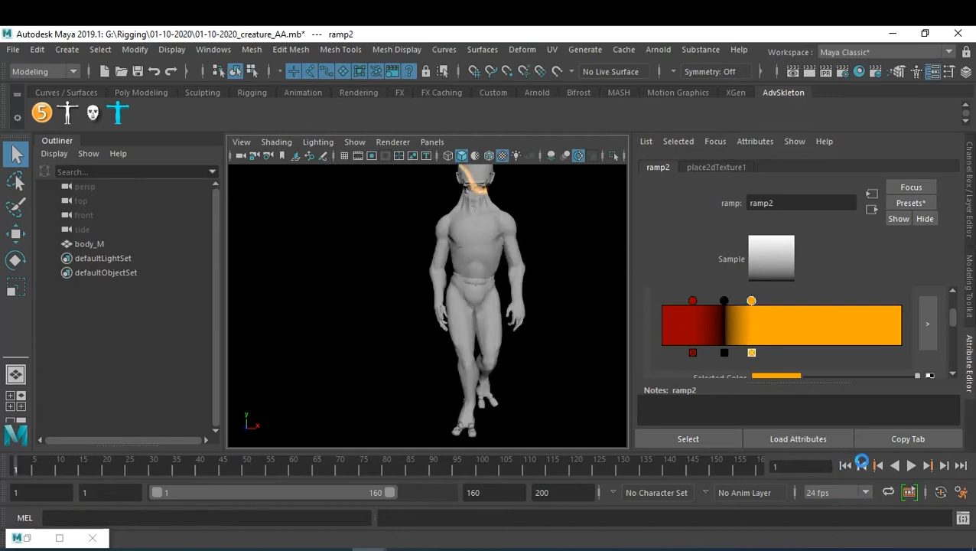
{"action": "left_click", "coordinate": [911, 466]}
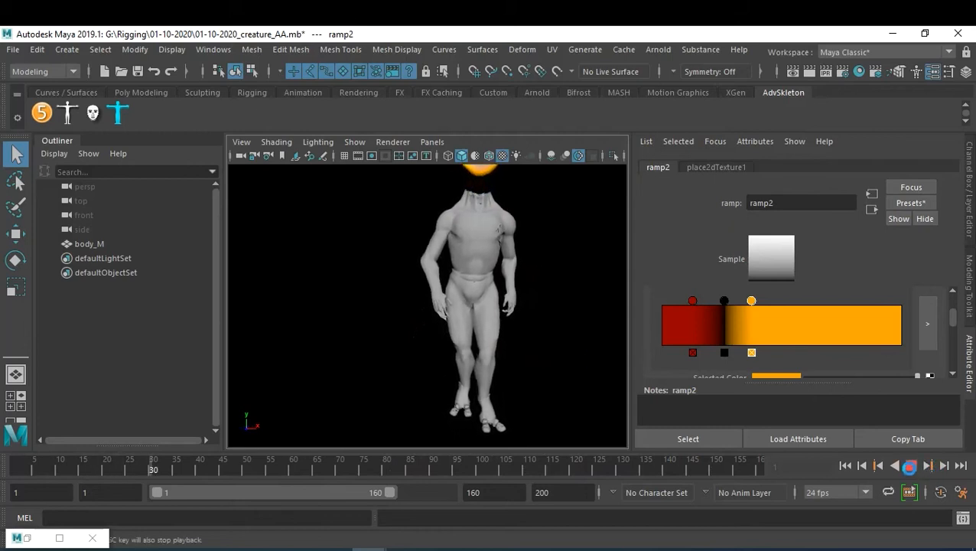
{"action": "left_click", "coordinate": [911, 466]}
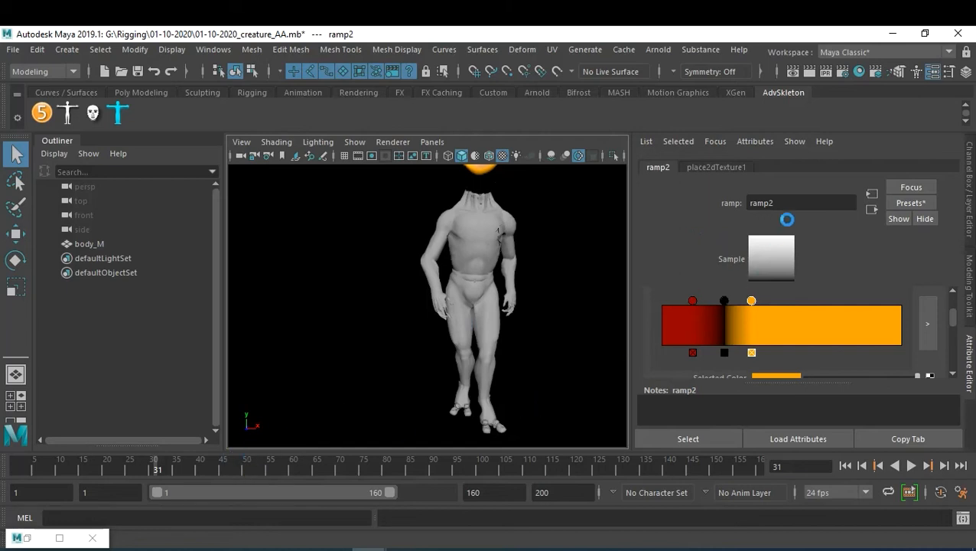
- Rename the red, black and orange ramp as fire
{"action": "left_click_drag", "start_coordinate": [789, 203], "coordinate": [709, 205]}
{"action": "type", "text": "tire"}
{"action": "key", "text": "Return"}
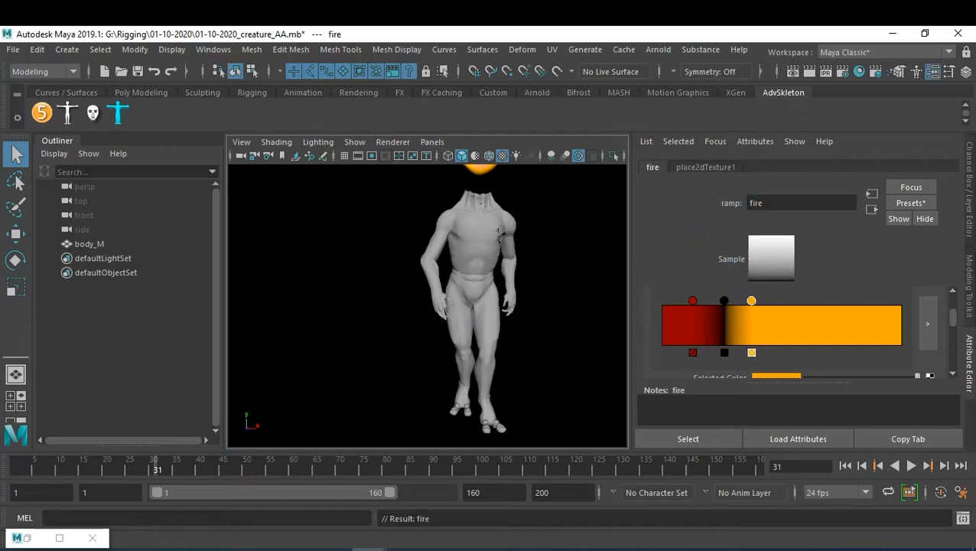
- Open the _Texture:incandance ramp from the Hypershade, go to frame 1 and select the ramp's red marker
{"action": "left_click", "coordinate": [60, 537]}
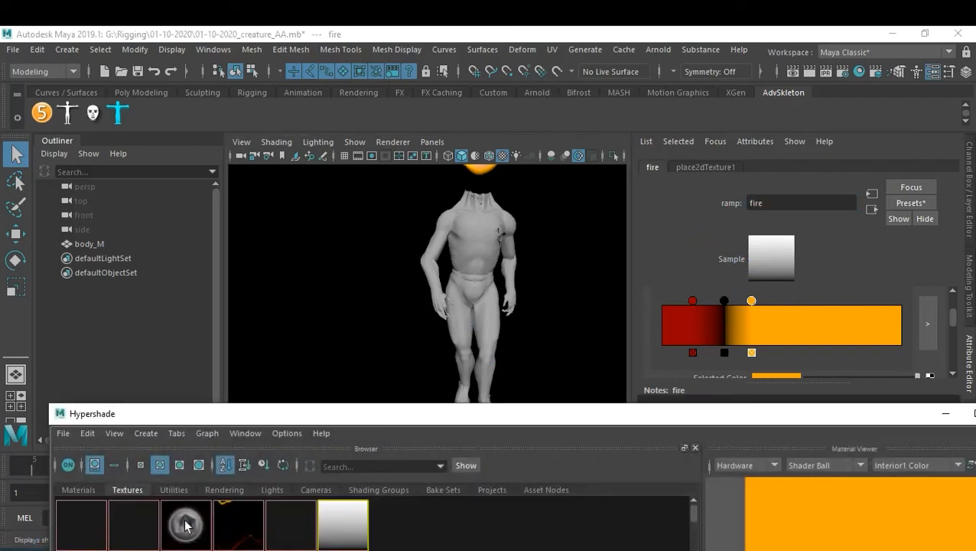
{"action": "left_click", "coordinate": [250, 528]}
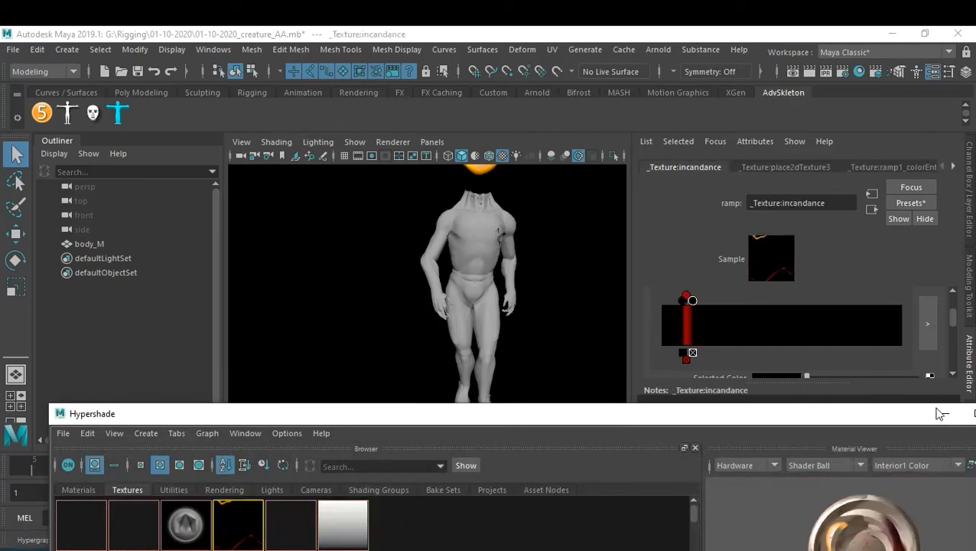
{"action": "left_click", "coordinate": [941, 414]}
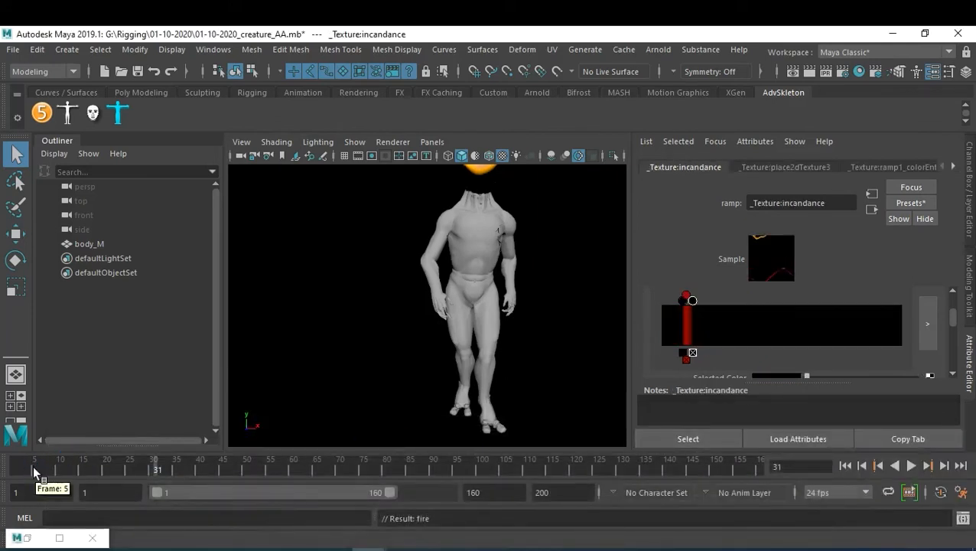
{"action": "left_click_drag", "start_coordinate": [34, 472], "coordinate": [13, 471]}
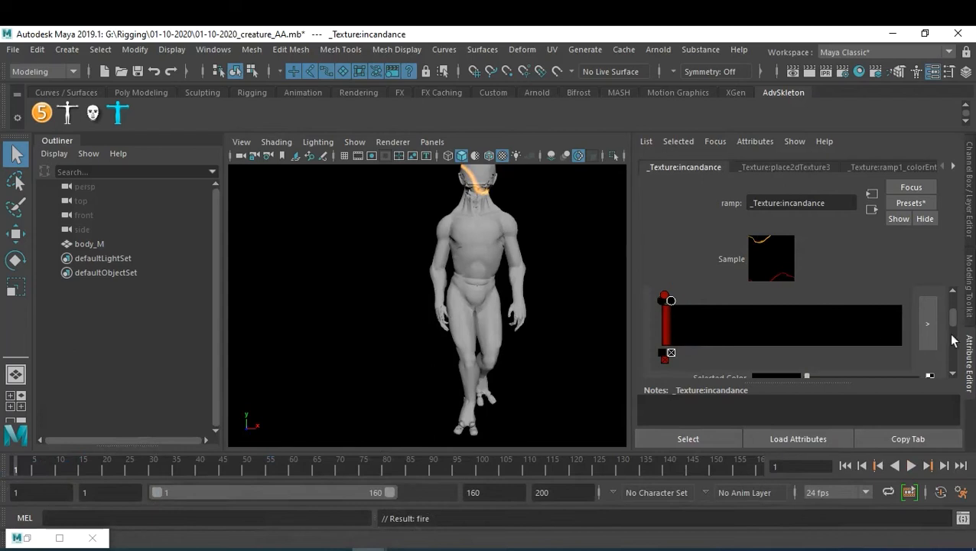
{"action": "left_click_drag", "start_coordinate": [957, 316], "coordinate": [957, 312]}
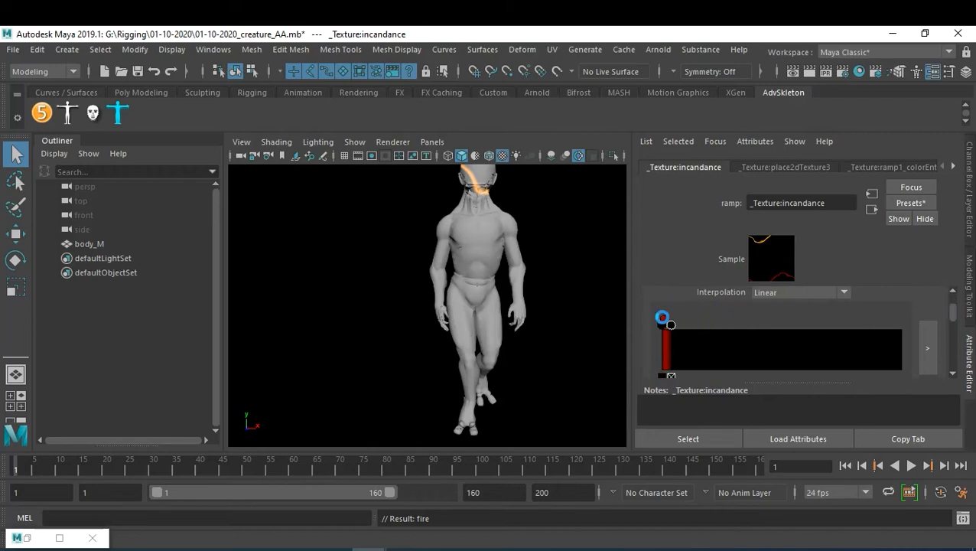
- Set the Hardware Renderer 2.0 bake resolution to 50 for both color and bump textures
{"action": "left_click", "coordinate": [393, 142]}
{"action": "left_click", "coordinate": [475, 168]}
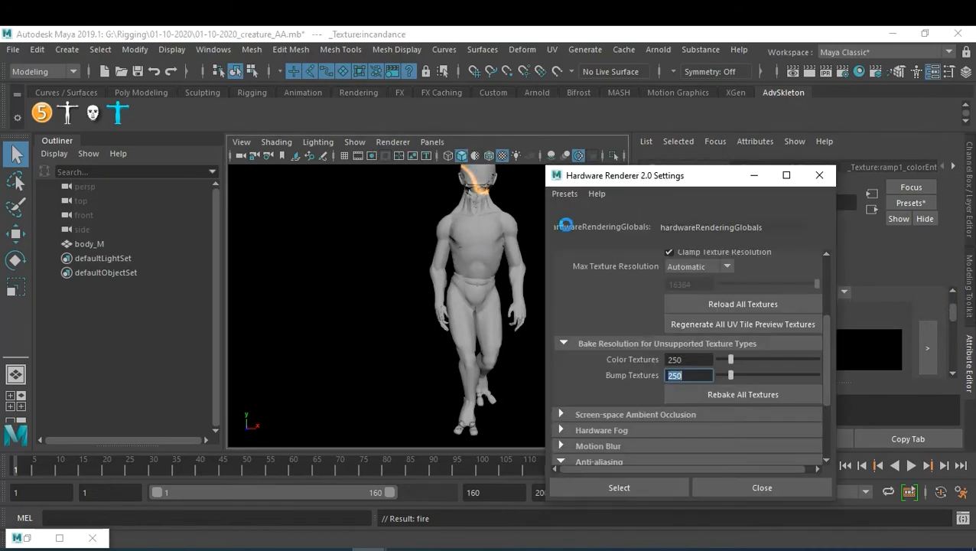
{"action": "left_click_drag", "start_coordinate": [683, 360], "coordinate": [635, 352]}
{"action": "type", "text": "50"}
{"action": "key", "text": "Tab"}
{"action": "type", "text": "50"}
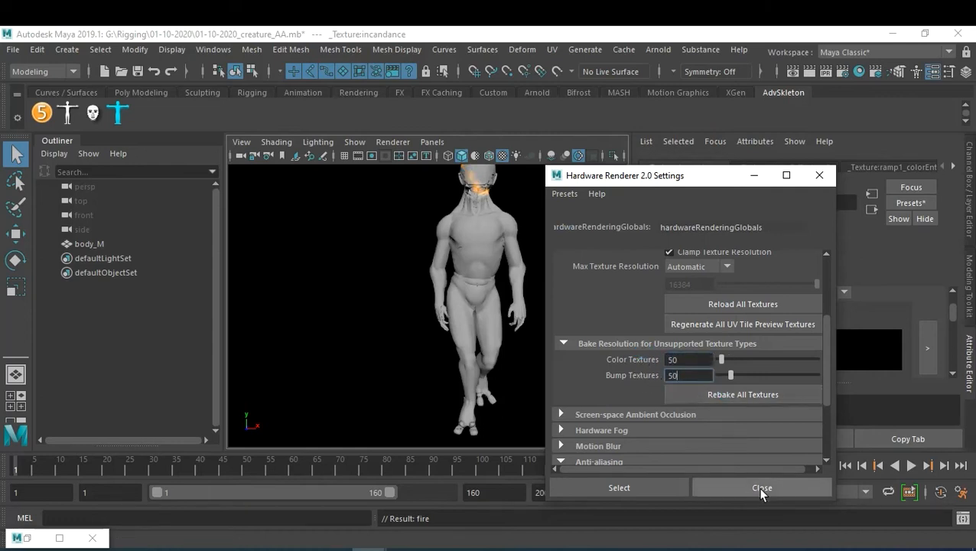
{"action": "left_click", "coordinate": [819, 177]}
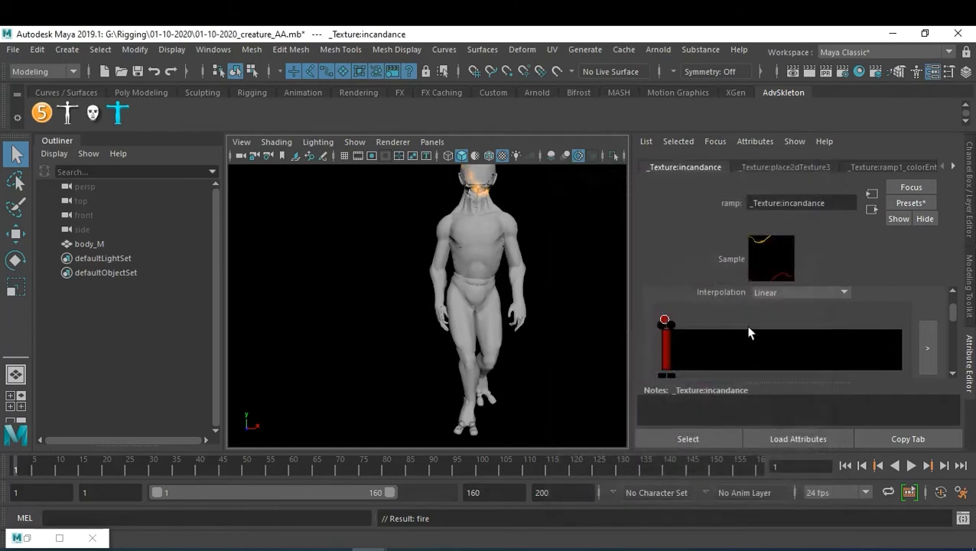
- Recheck the renderer's bake resolution settings, minimize their window and play the animation from frame 1 with the full body in view
{"action": "scroll", "coordinate": [750, 333], "scroll_direction": "down", "scroll_amount": 2}
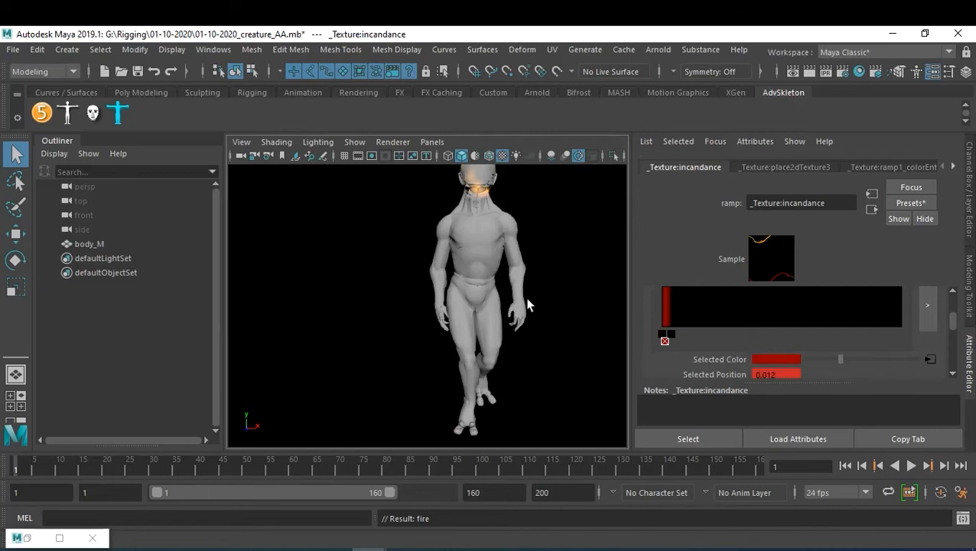
{"action": "left_click_drag", "start_coordinate": [524, 267], "coordinate": [533, 290], "text": "alt"}
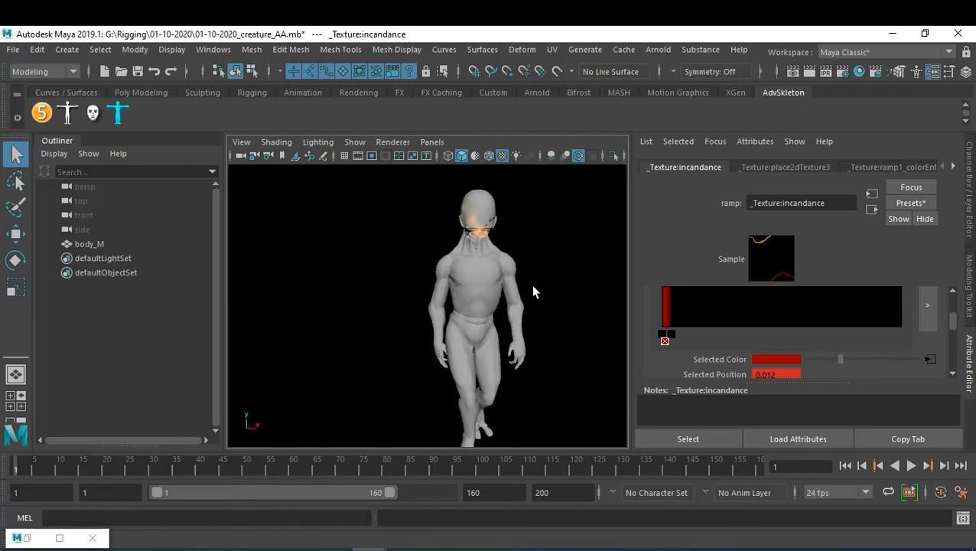
{"action": "left_click", "coordinate": [397, 143]}
{"action": "left_click", "coordinate": [474, 167]}
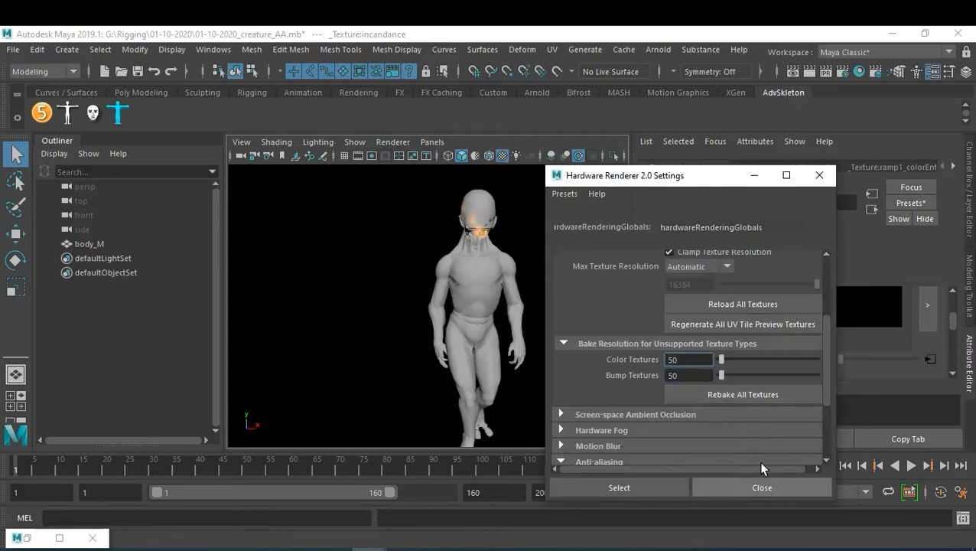
{"action": "left_click", "coordinate": [753, 175]}
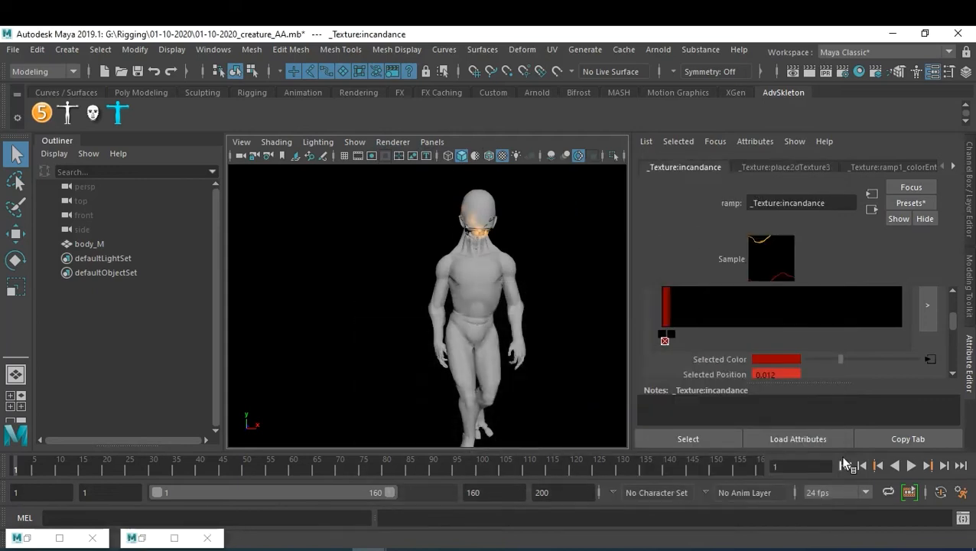
{"action": "left_click", "coordinate": [911, 466]}
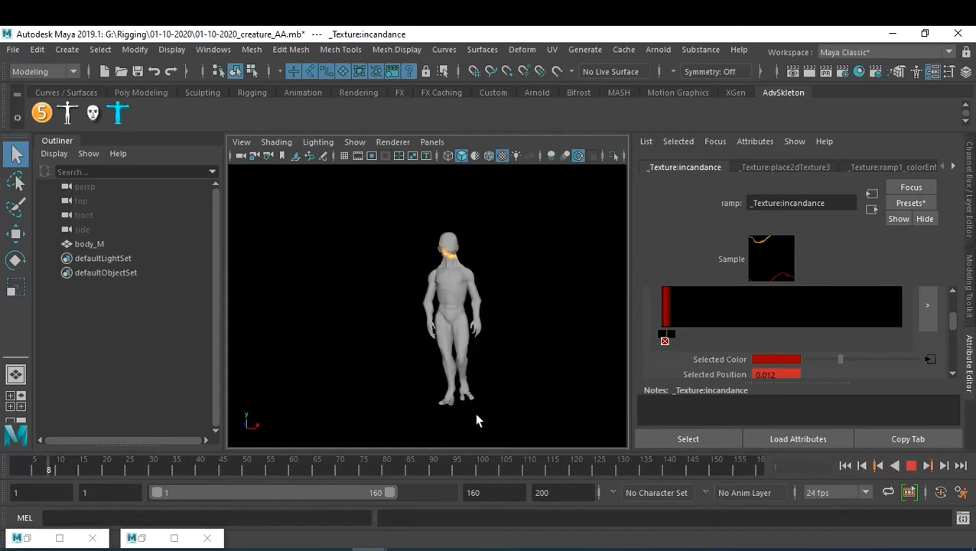
- Extend the playback range to end at frame 174 and stop the playback
{"action": "left_click_drag", "start_coordinate": [392, 491], "coordinate": [409, 495]}
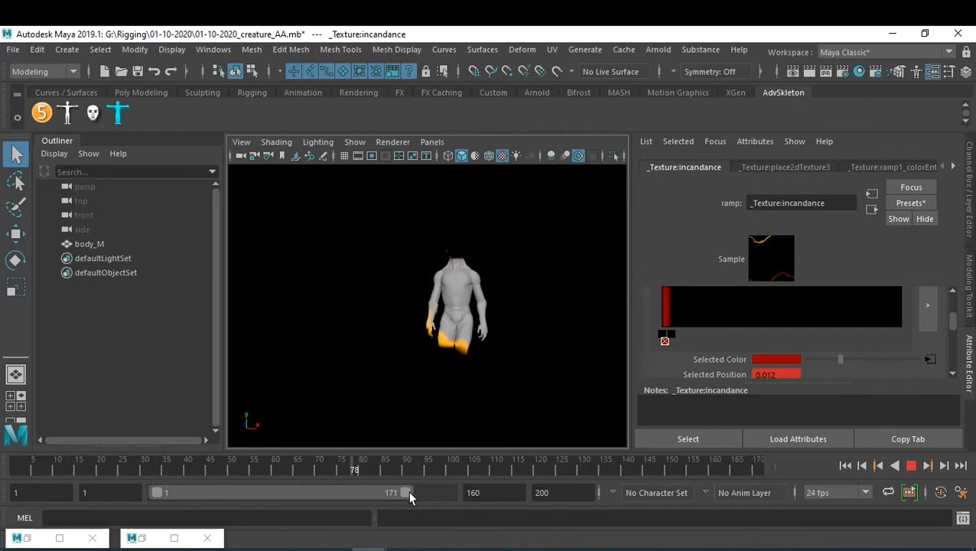
{"action": "left_click_drag", "start_coordinate": [407, 490], "coordinate": [410, 490]}
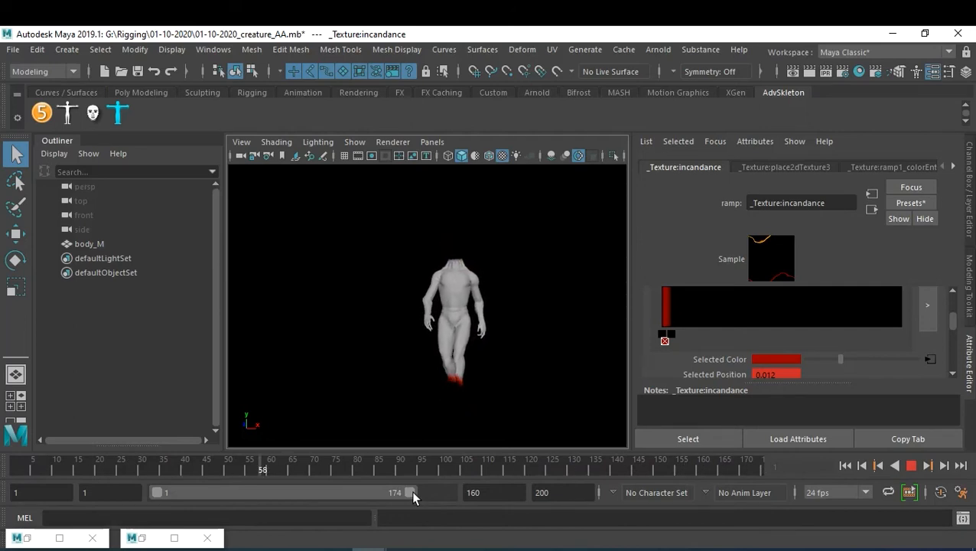
{"action": "left_click", "coordinate": [910, 465]}
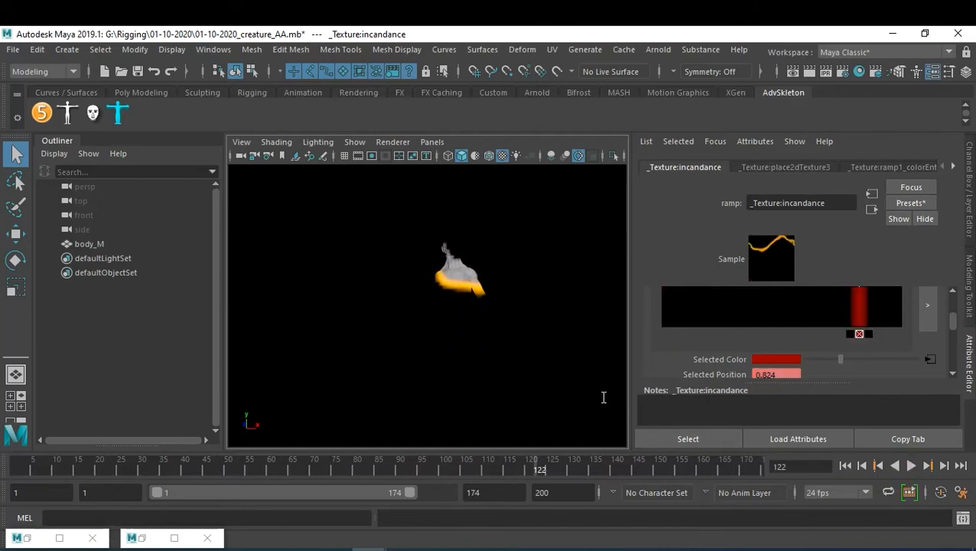
- Load the fire ramp texture's attributes from the Hypershade and minimize the Hypershade again
{"action": "left_click", "coordinate": [142, 538]}
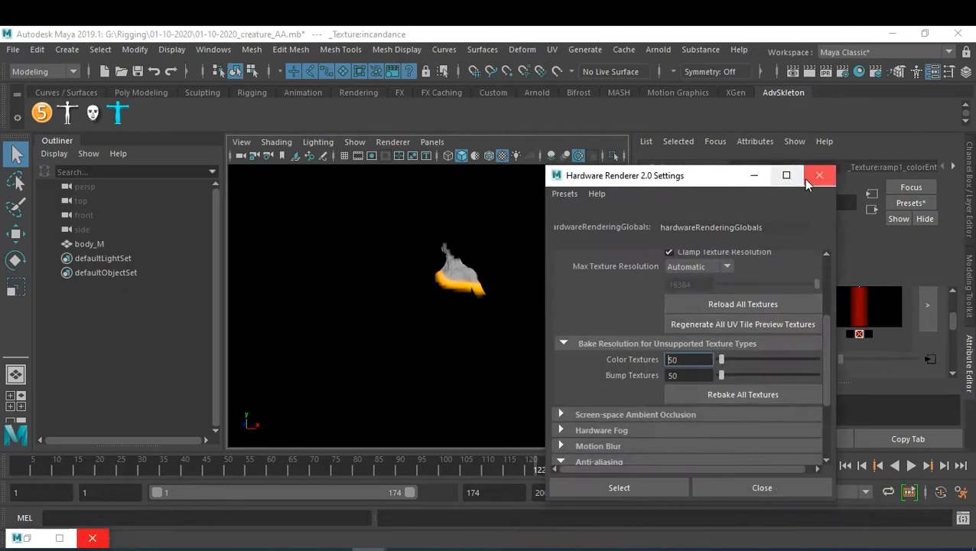
{"action": "left_click", "coordinate": [754, 175]}
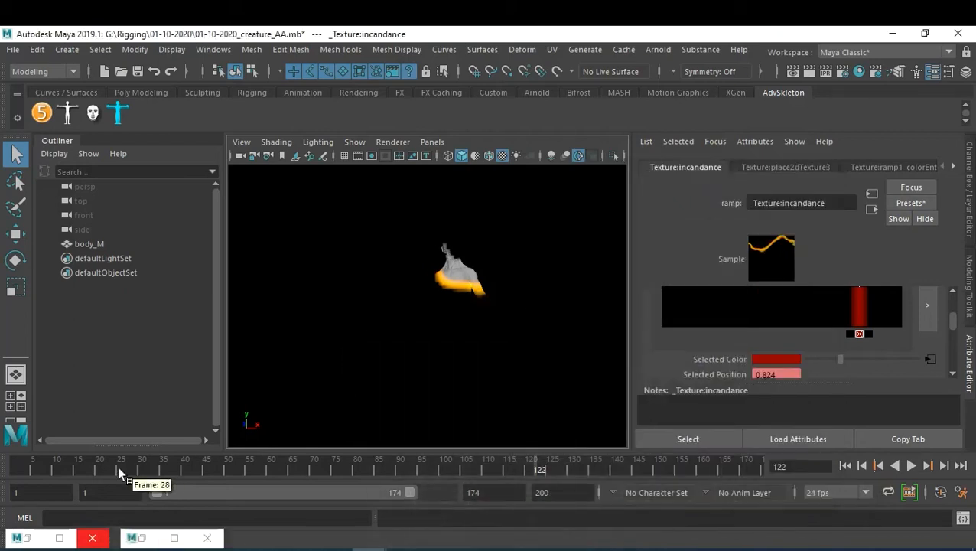
{"action": "left_click", "coordinate": [42, 542]}
{"action": "left_click", "coordinate": [343, 524]}
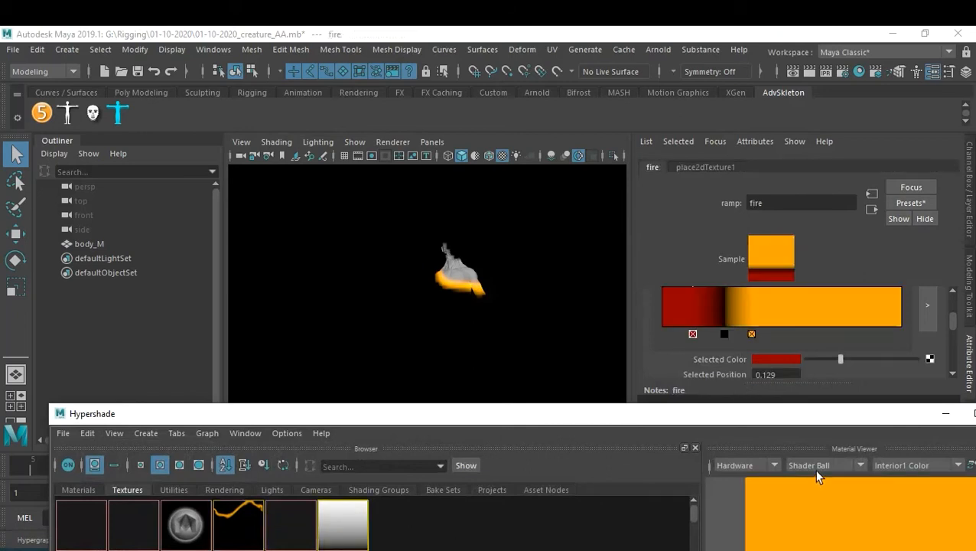
{"action": "left_click", "coordinate": [945, 414]}
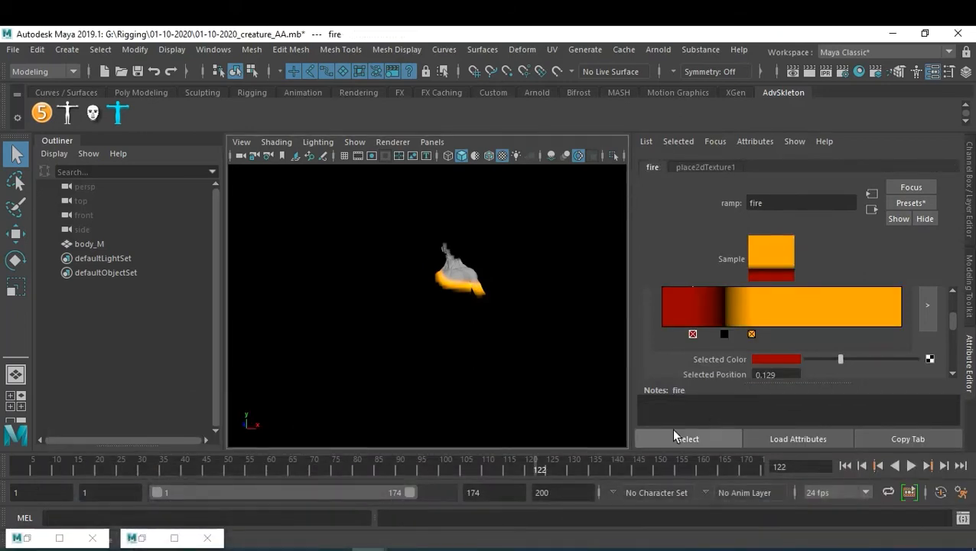
- At frame 10, set keys on the colors of the fire ramp's red, black and orange entries
{"action": "left_click", "coordinate": [54, 470]}
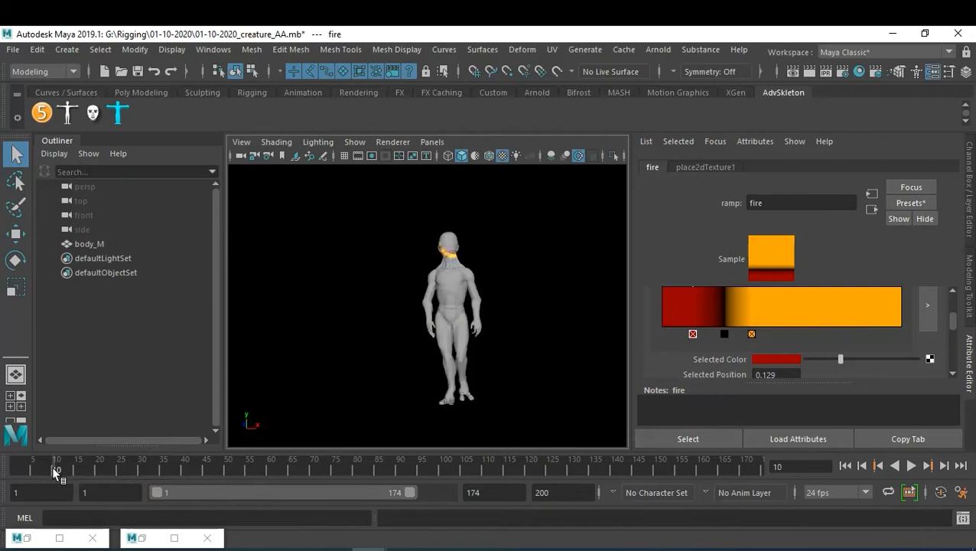
{"action": "left_click_drag", "start_coordinate": [953, 324], "coordinate": [952, 311]}
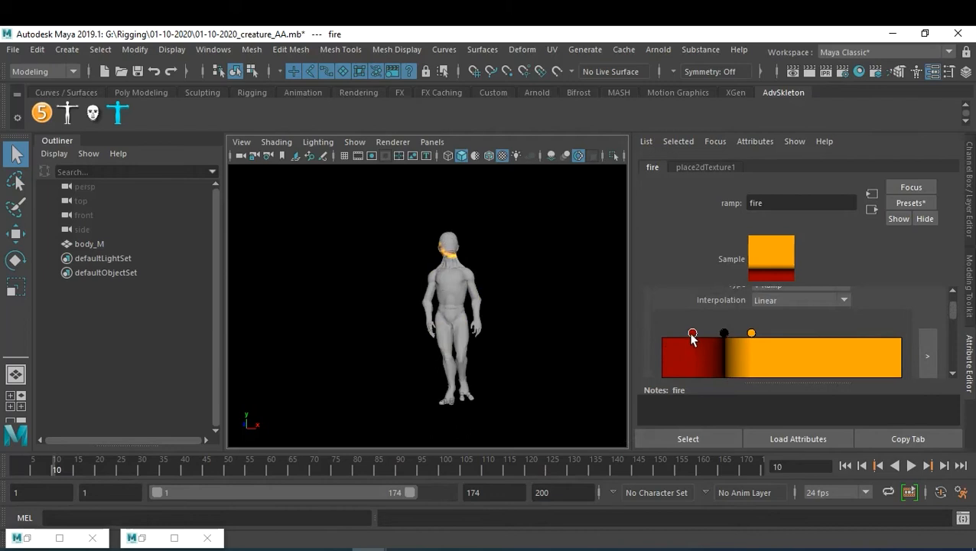
{"action": "left_click_drag", "start_coordinate": [952, 319], "coordinate": [951, 326]}
{"action": "right_click", "coordinate": [722, 367]}
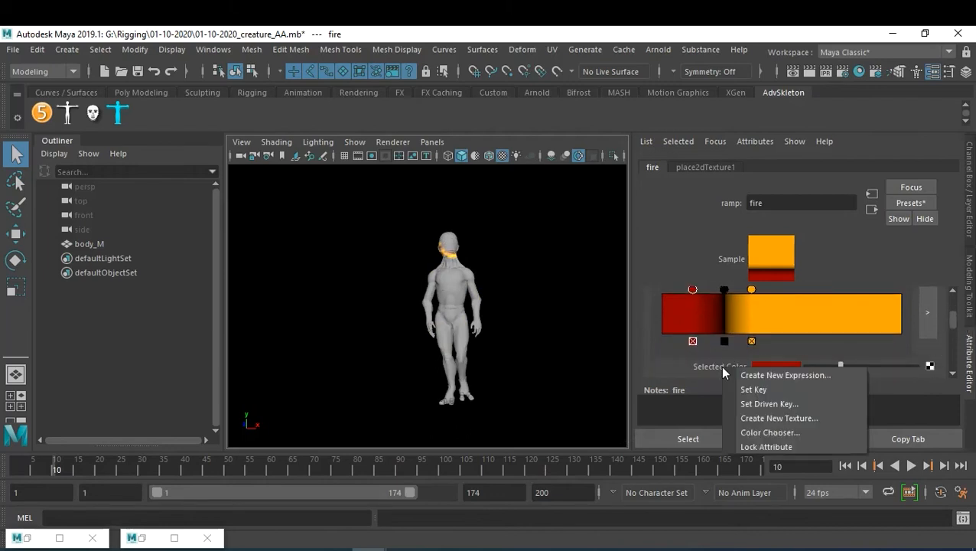
{"action": "left_click", "coordinate": [747, 387]}
{"action": "left_click", "coordinate": [723, 290]}
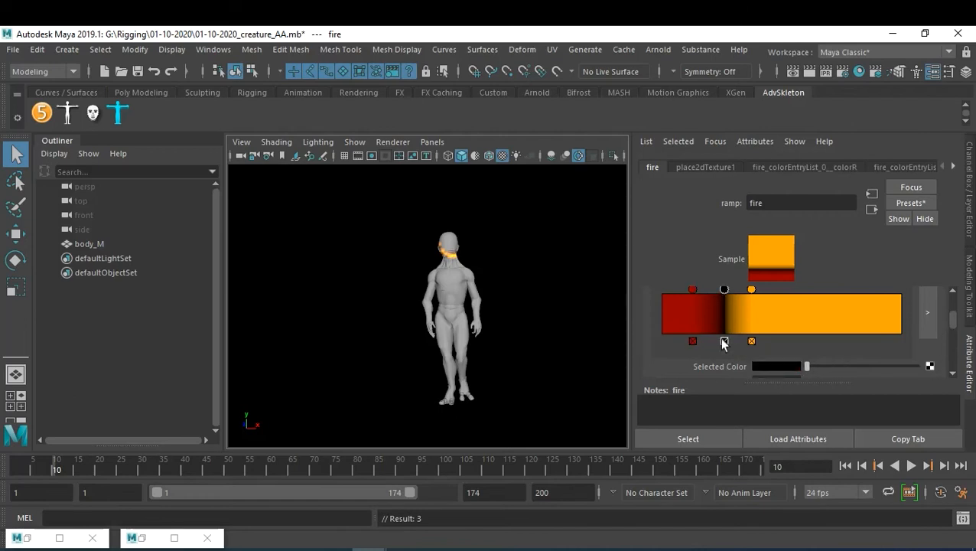
{"action": "right_click", "coordinate": [720, 368]}
{"action": "left_click", "coordinate": [746, 387]}
{"action": "left_click", "coordinate": [750, 290]}
{"action": "right_click", "coordinate": [723, 367]}
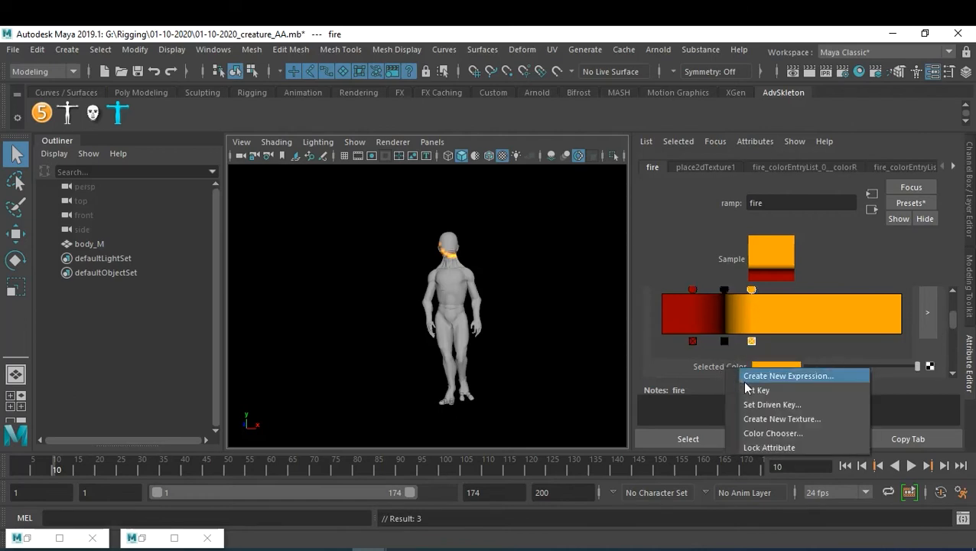
{"action": "left_click", "coordinate": [748, 388]}
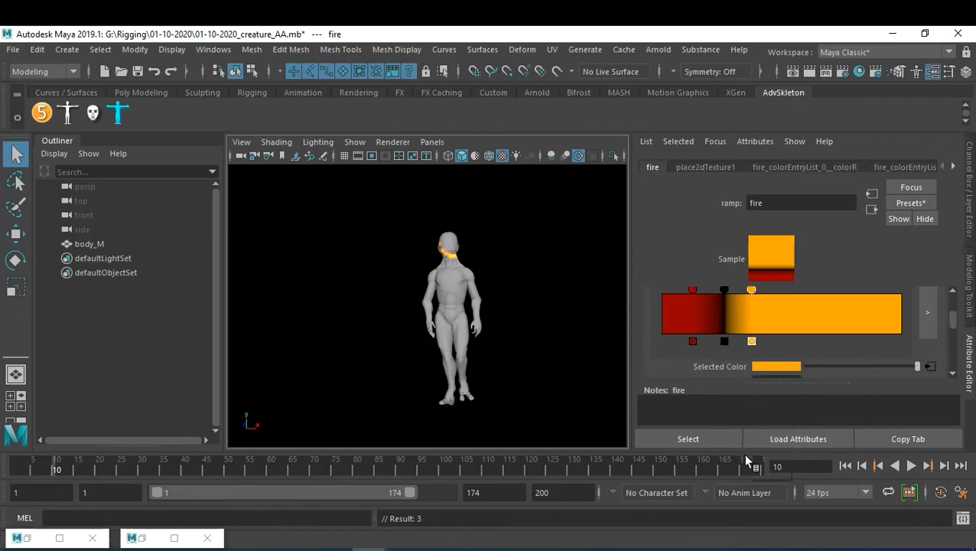
- At frame 150, set keys on the colors of the fire ramp's red, black and orange entries
{"action": "left_click", "coordinate": [657, 468]}
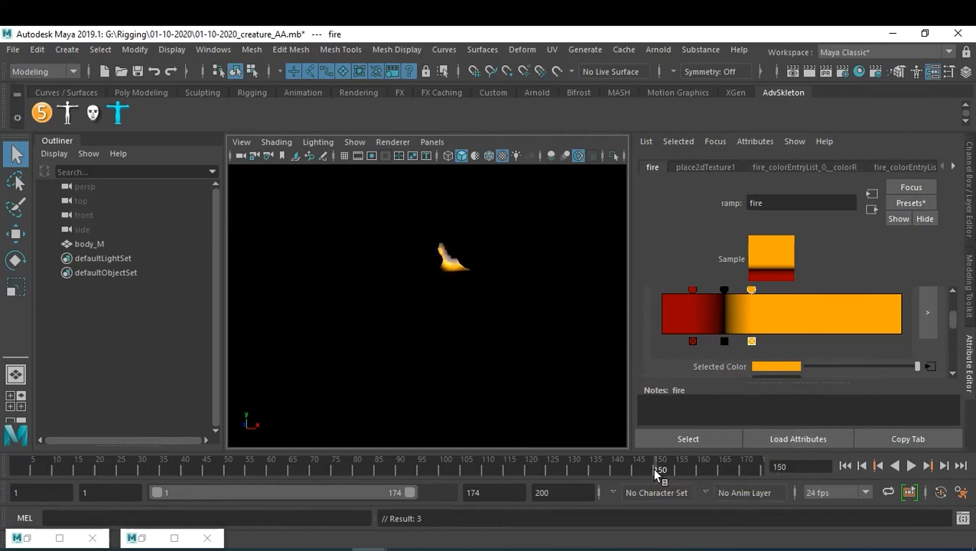
{"action": "left_click", "coordinate": [692, 290]}
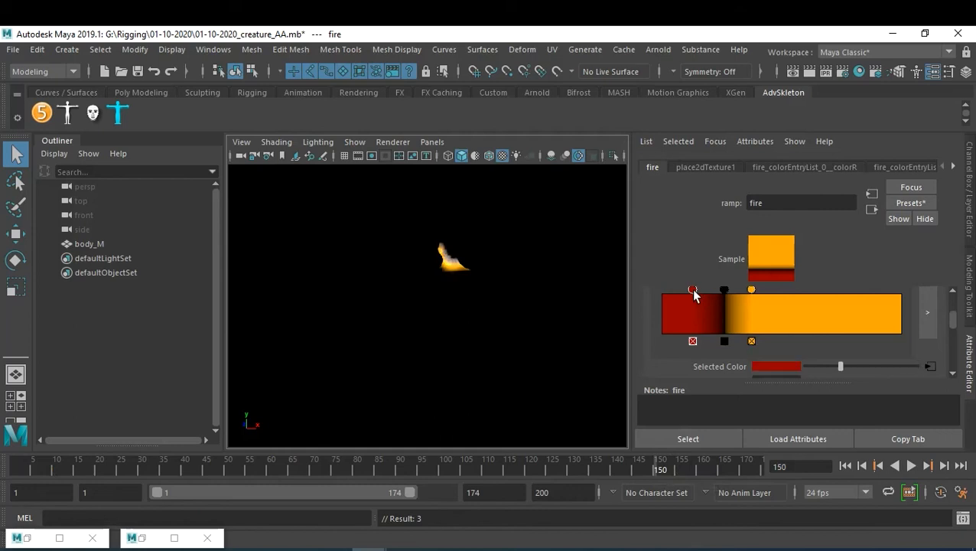
{"action": "right_click", "coordinate": [723, 367]}
{"action": "left_click", "coordinate": [747, 384]}
{"action": "left_click", "coordinate": [725, 289]}
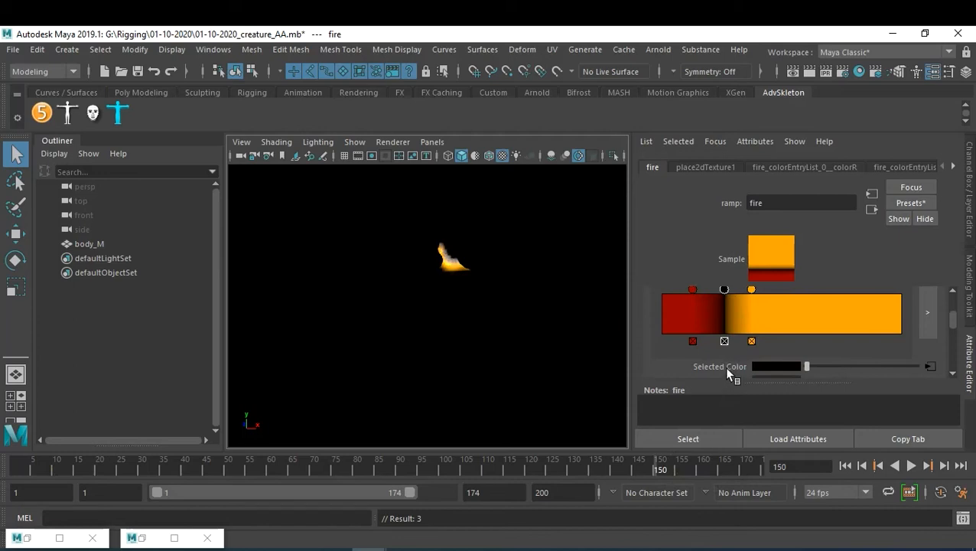
{"action": "right_click", "coordinate": [725, 366]}
{"action": "left_click", "coordinate": [744, 373]}
{"action": "left_click", "coordinate": [751, 291]}
{"action": "right_click", "coordinate": [716, 366]}
{"action": "left_click", "coordinate": [753, 376]}
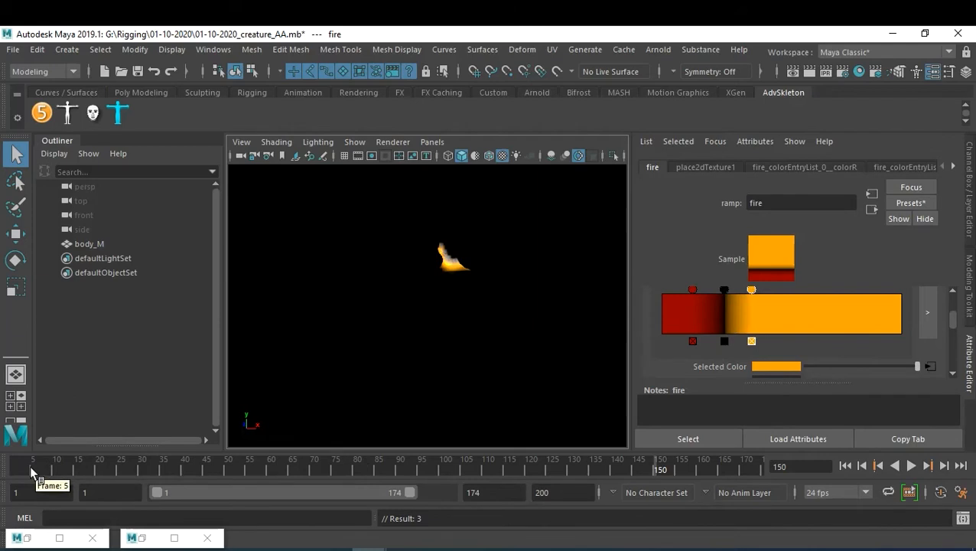
- Return to frame 1 and darken the fire ramp's red and orange entries to black
{"action": "key", "text": "alt+v"}
{"action": "key", "text": "alt+v"}
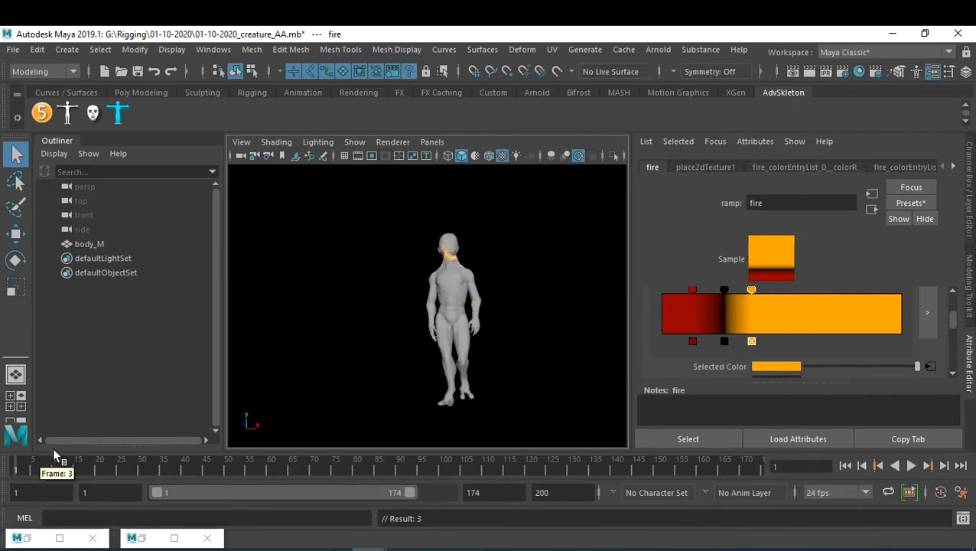
{"action": "left_click", "coordinate": [693, 290]}
{"action": "left_click_drag", "start_coordinate": [838, 366], "coordinate": [803, 375]}
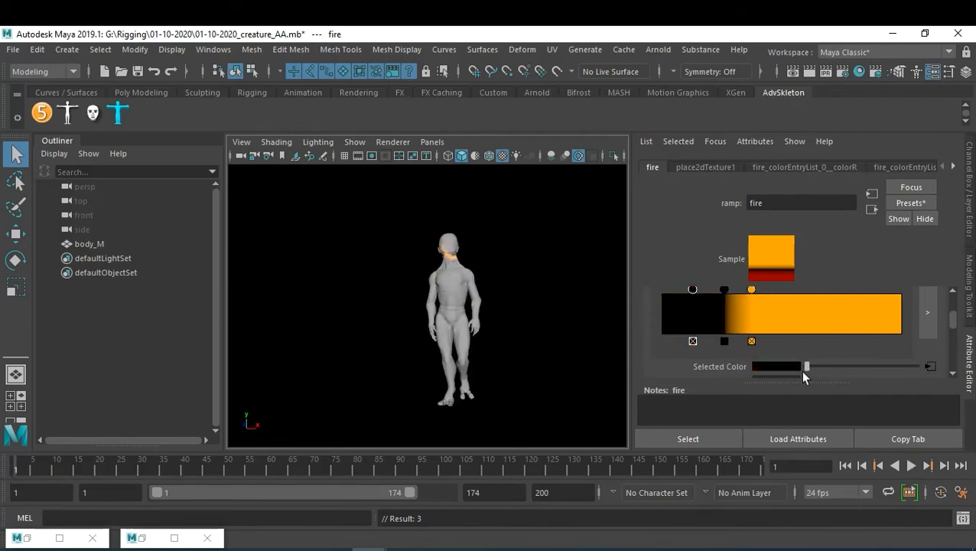
{"action": "left_click", "coordinate": [751, 289]}
{"action": "left_click_drag", "start_coordinate": [830, 364], "coordinate": [767, 371]}
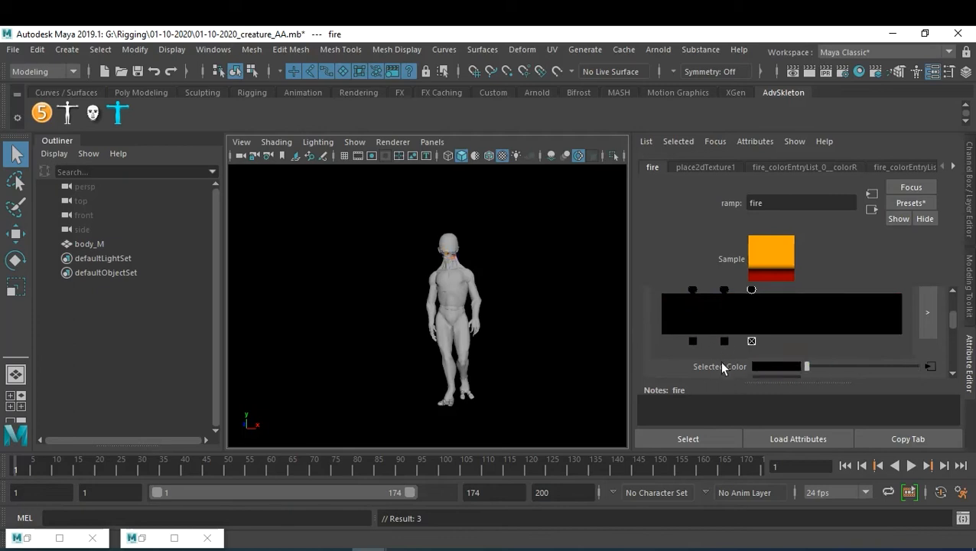
- Set keys at frame 1 on the black colors of all three fire ramp entries
{"action": "right_click", "coordinate": [723, 368]}
{"action": "left_click", "coordinate": [739, 379]}
{"action": "left_click", "coordinate": [724, 289]}
{"action": "right_click", "coordinate": [736, 369]}
{"action": "left_click", "coordinate": [744, 375]}
{"action": "left_click", "coordinate": [692, 291]}
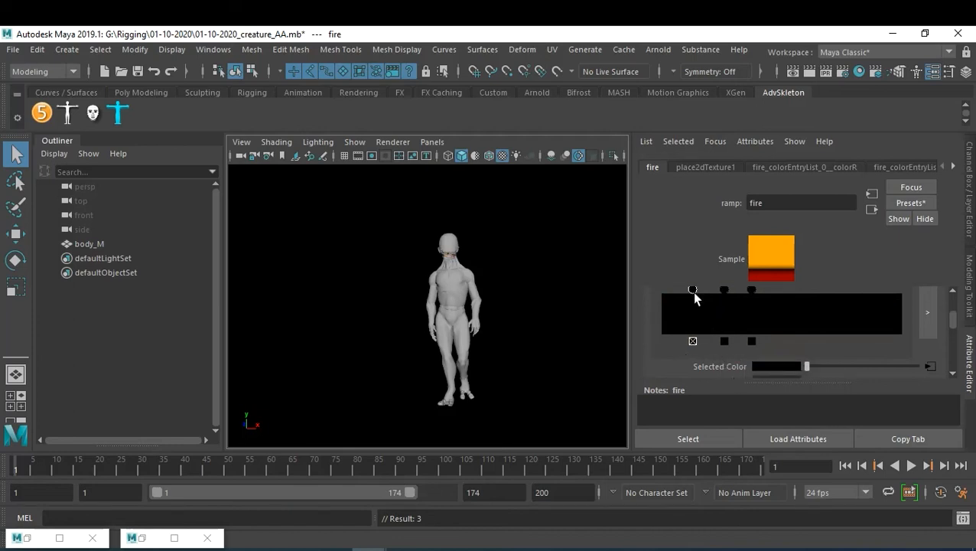
{"action": "right_click", "coordinate": [736, 368]}
{"action": "left_click", "coordinate": [743, 375]}
- At frame 174, darken the fire ramp's red entry to black and key its color
{"action": "left_click", "coordinate": [761, 468]}
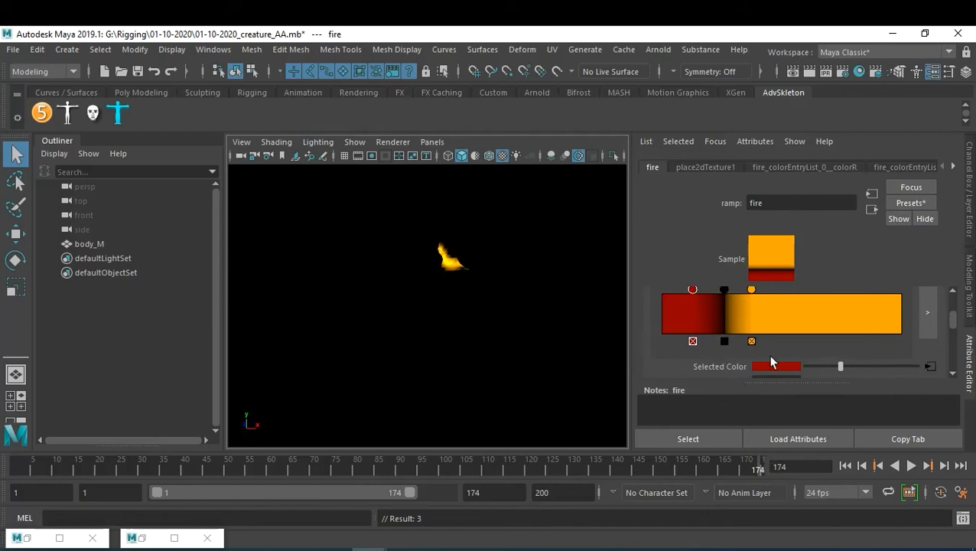
{"action": "left_click_drag", "start_coordinate": [826, 365], "coordinate": [786, 364]}
{"action": "right_click", "coordinate": [719, 367]}
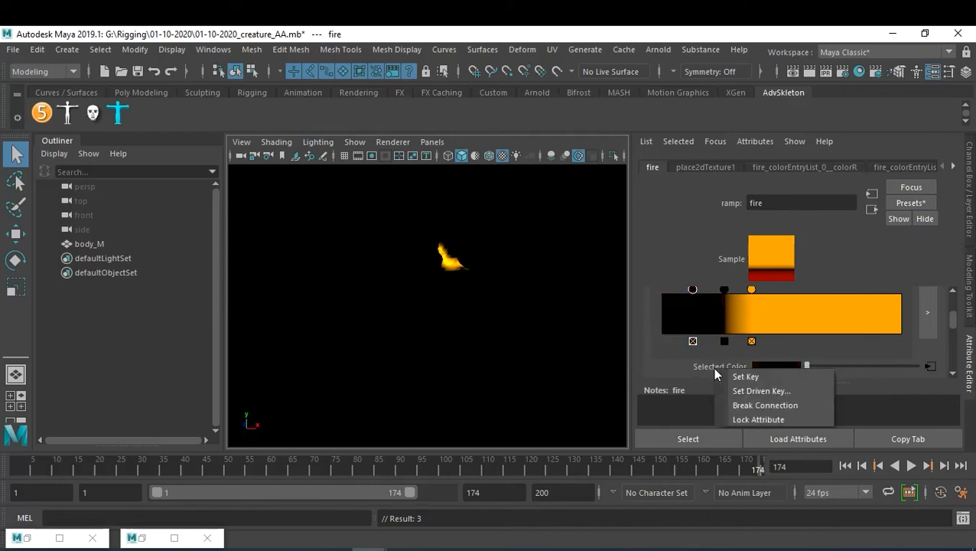
{"action": "left_click", "coordinate": [720, 373]}
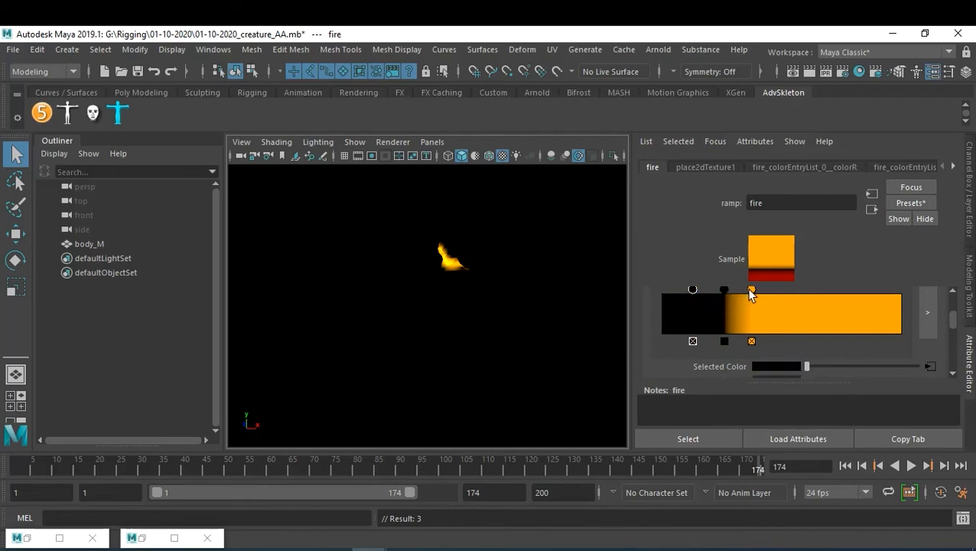
- Darken the fire ramp's orange entry to black at frame 174, then key its color and the middle black entry's color
{"action": "left_click", "coordinate": [751, 291]}
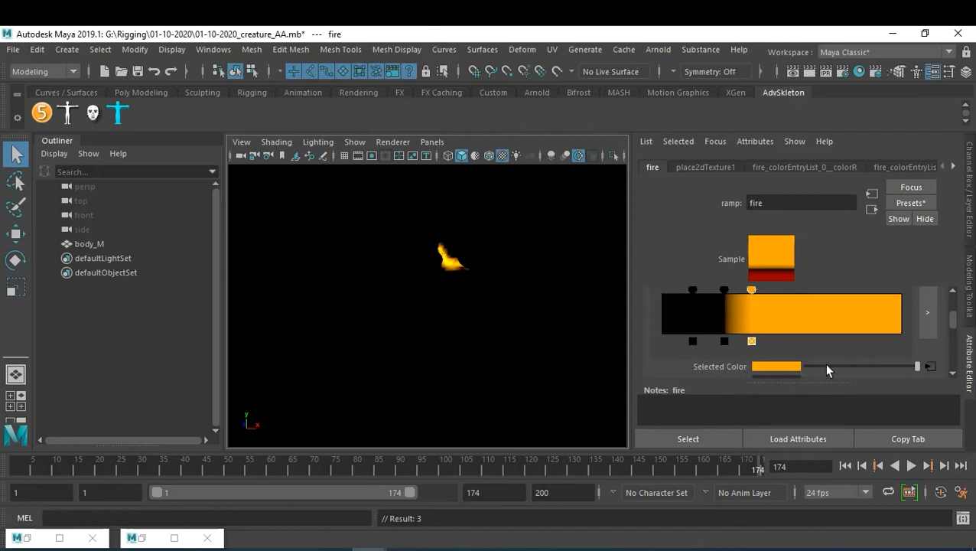
{"action": "left_click_drag", "start_coordinate": [826, 366], "coordinate": [806, 366]}
{"action": "right_click", "coordinate": [739, 369]}
{"action": "left_click", "coordinate": [770, 390]}
{"action": "left_click", "coordinate": [724, 292]}
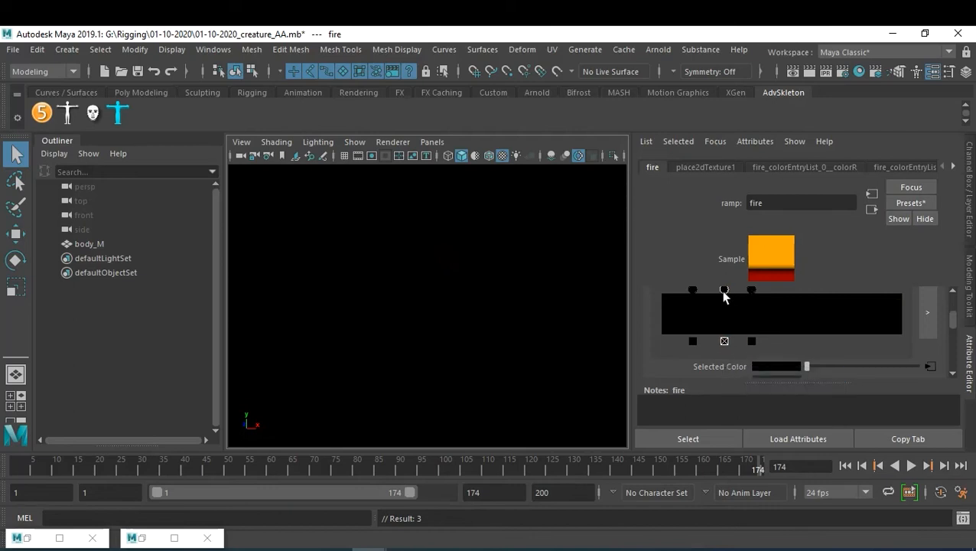
{"action": "right_click", "coordinate": [724, 373]}
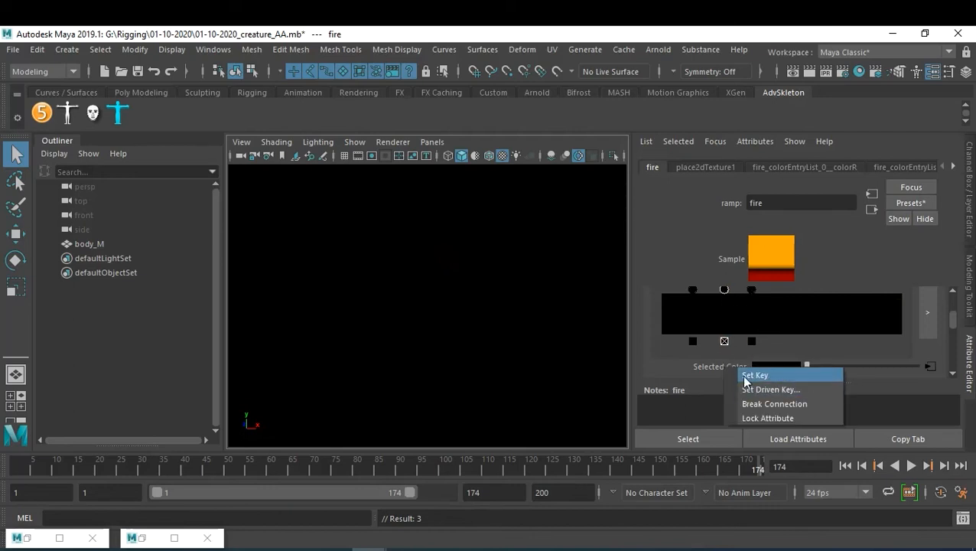
{"action": "left_click", "coordinate": [746, 375]}
- Play the animation from the first frame, extend the playback range to end at frame 193, and stop playback
{"action": "left_click", "coordinate": [844, 465]}
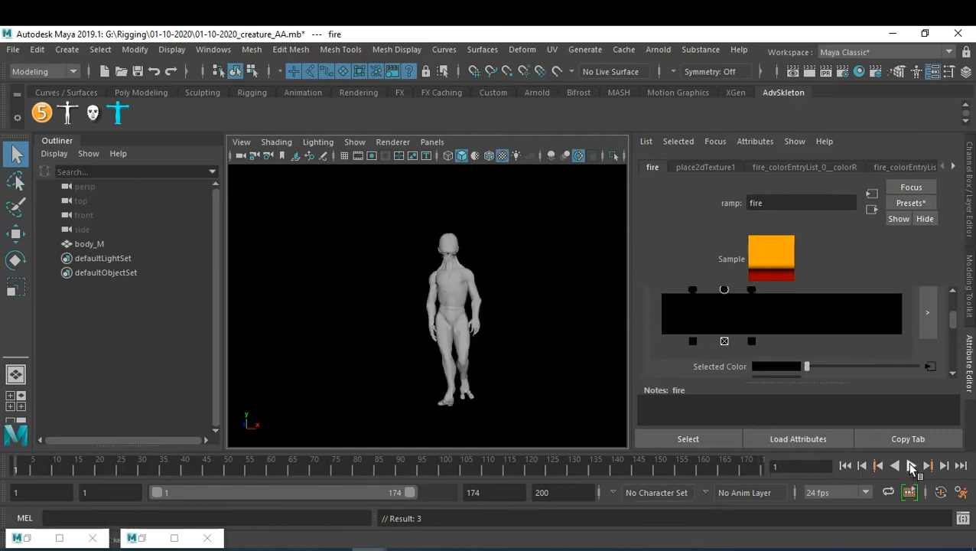
{"action": "left_click", "coordinate": [911, 465]}
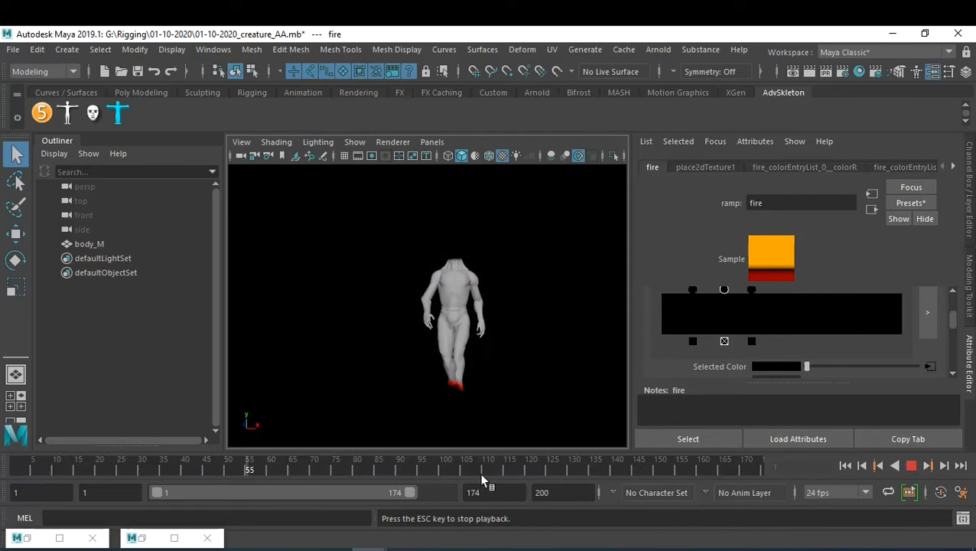
{"action": "left_click_drag", "start_coordinate": [408, 492], "coordinate": [436, 491]}
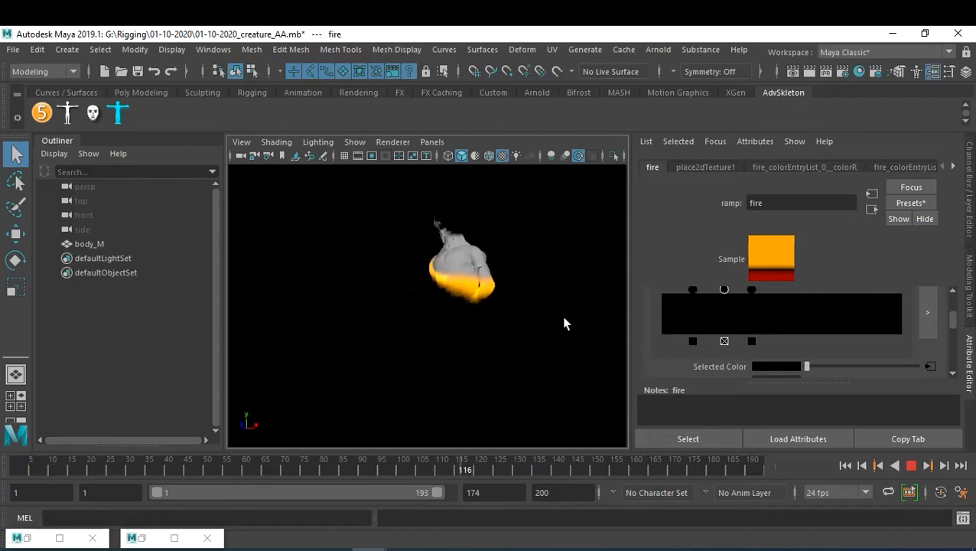
{"action": "left_click", "coordinate": [917, 465]}
- Select the body mesh and save the scene
{"action": "left_click_drag", "start_coordinate": [528, 366], "coordinate": [497, 366], "text": "alt"}
{"action": "scroll", "coordinate": [523, 365], "scroll_direction": "up", "scroll_amount": 3}
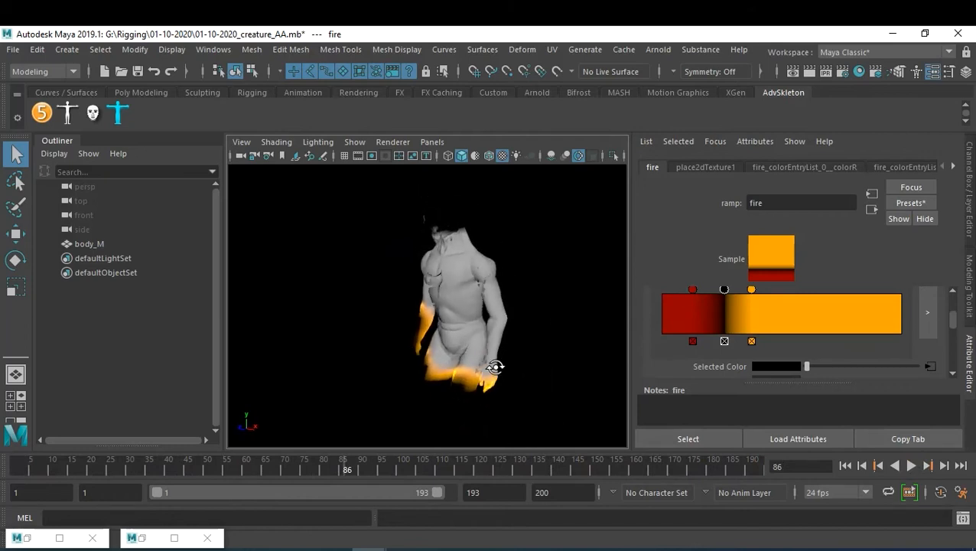
{"action": "left_click", "coordinate": [497, 321]}
{"action": "key", "text": "ctrl+s"}
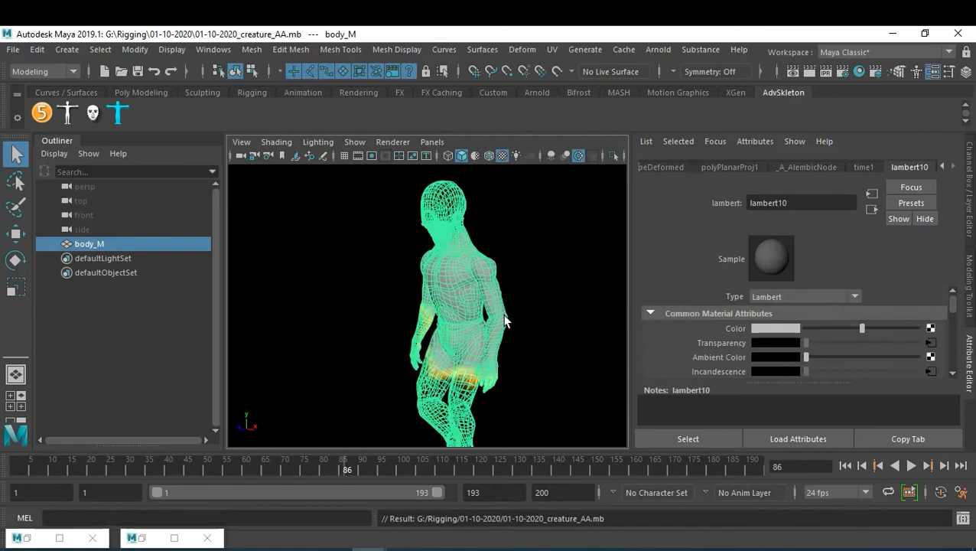
- Save the scene under the new name 01-10-2020_creature_BB.mb
{"action": "left_click", "coordinate": [18, 51]}
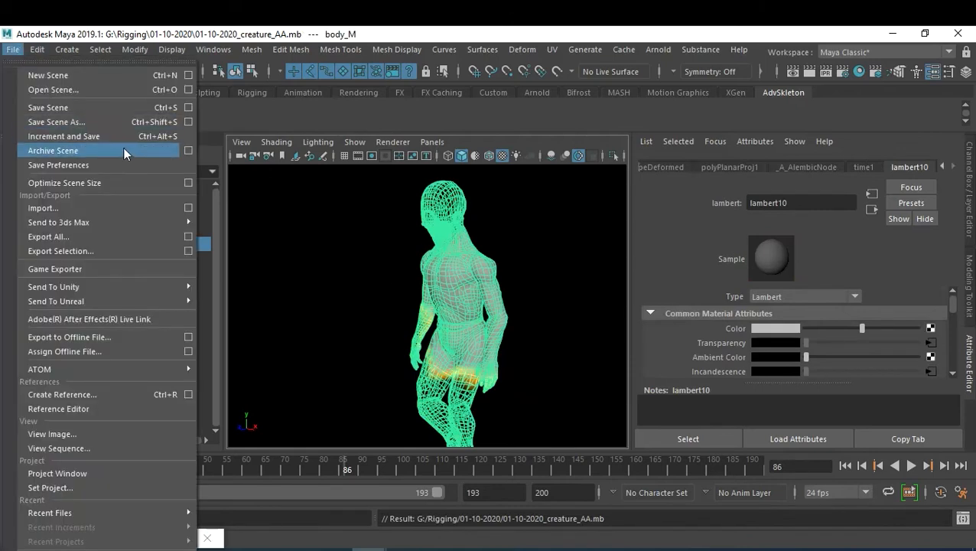
{"action": "left_click", "coordinate": [123, 123]}
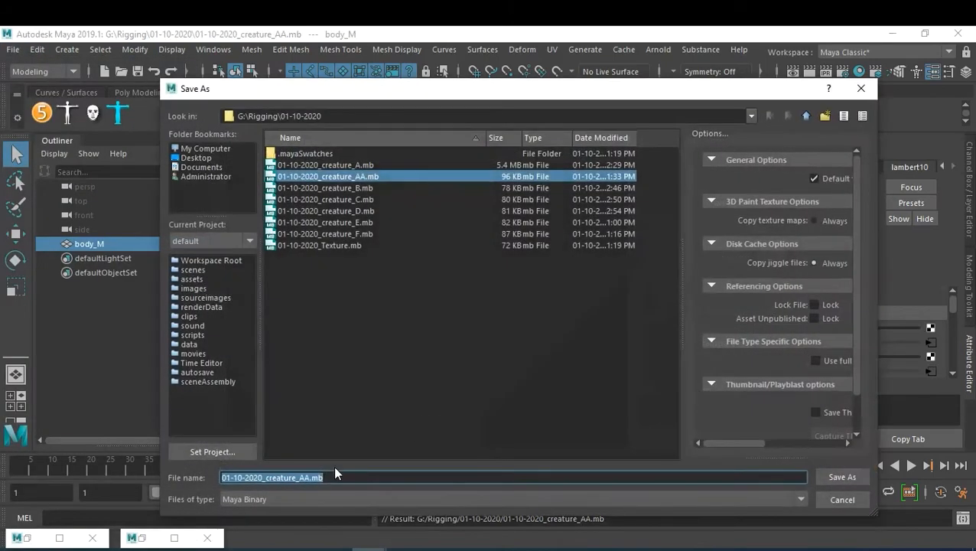
{"action": "left_click_drag", "start_coordinate": [299, 478], "coordinate": [311, 477]}
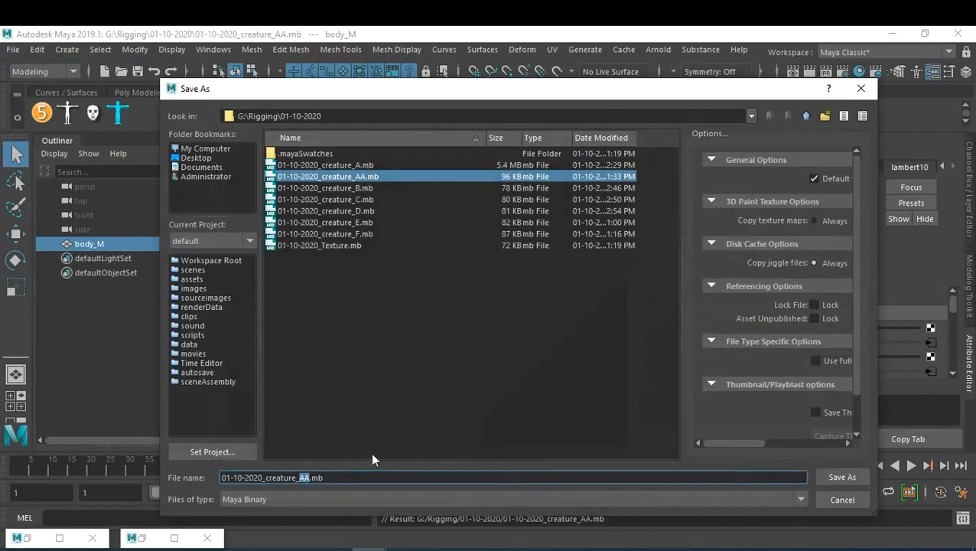
{"action": "type", "text": "BB"}
{"action": "key", "text": "Return"}
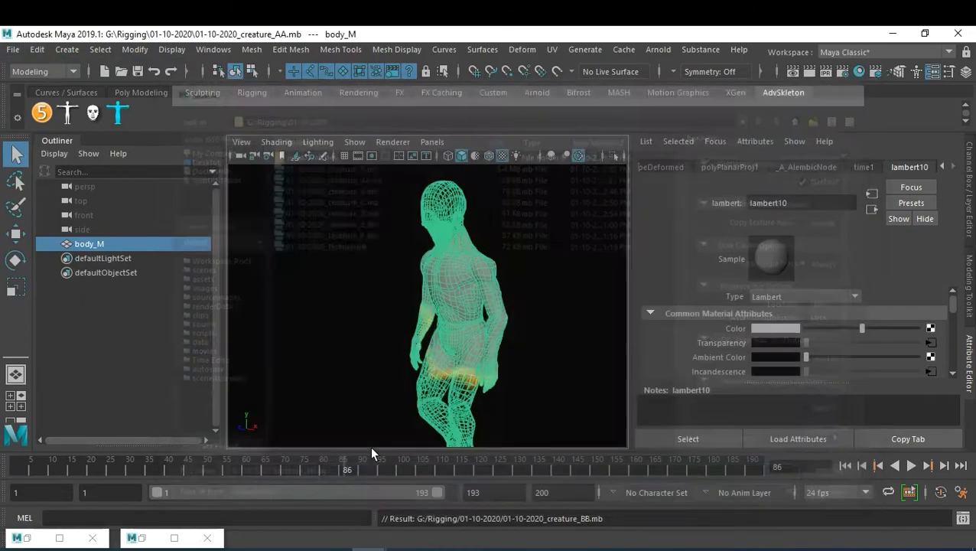
- Create a texture deformer on the body mesh with UV point space, Handle direction, strength 1 and envelope 1
{"action": "left_click", "coordinate": [534, 331]}
{"action": "left_click_drag", "start_coordinate": [452, 327], "coordinate": [496, 382], "text": "alt"}
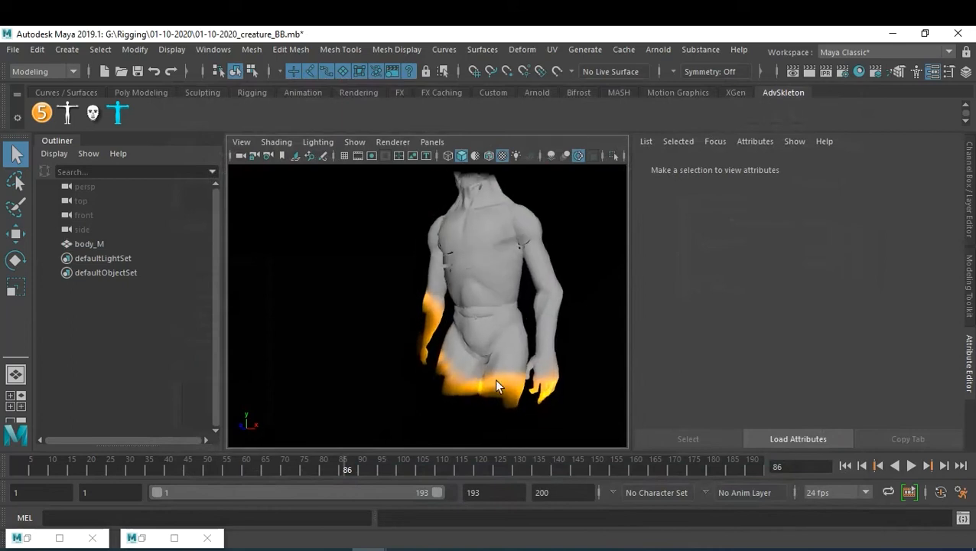
{"action": "left_click", "coordinate": [497, 385]}
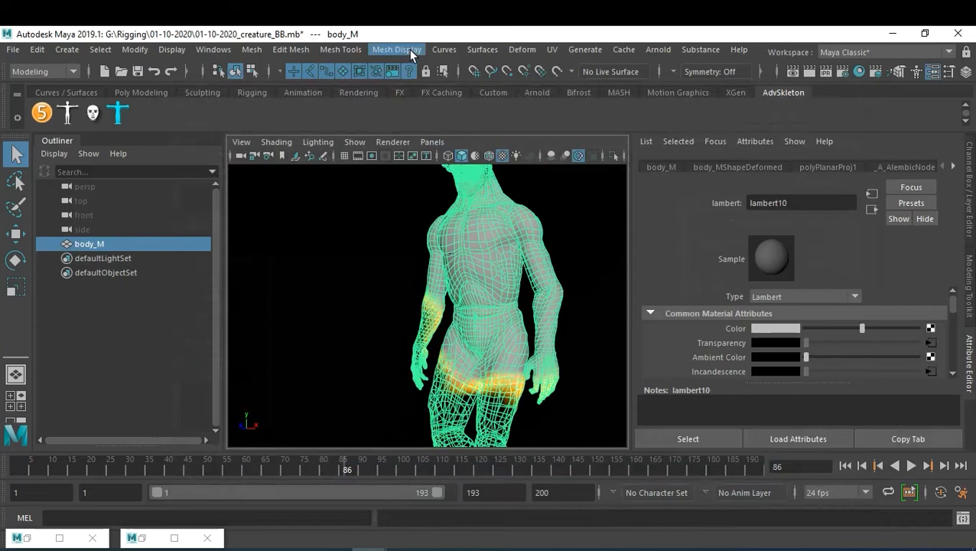
{"action": "left_click", "coordinate": [520, 49]}
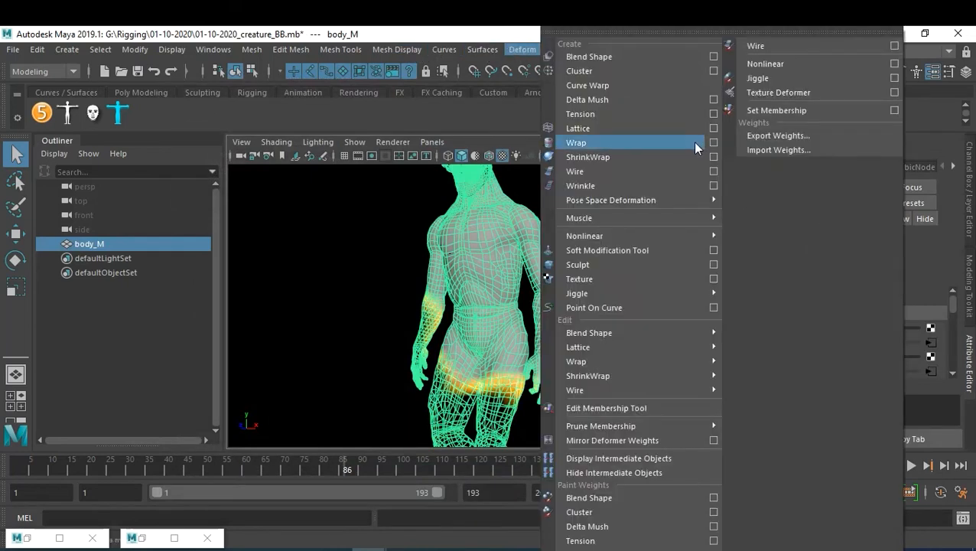
{"action": "mouse_move", "coordinate": [698, 292]}
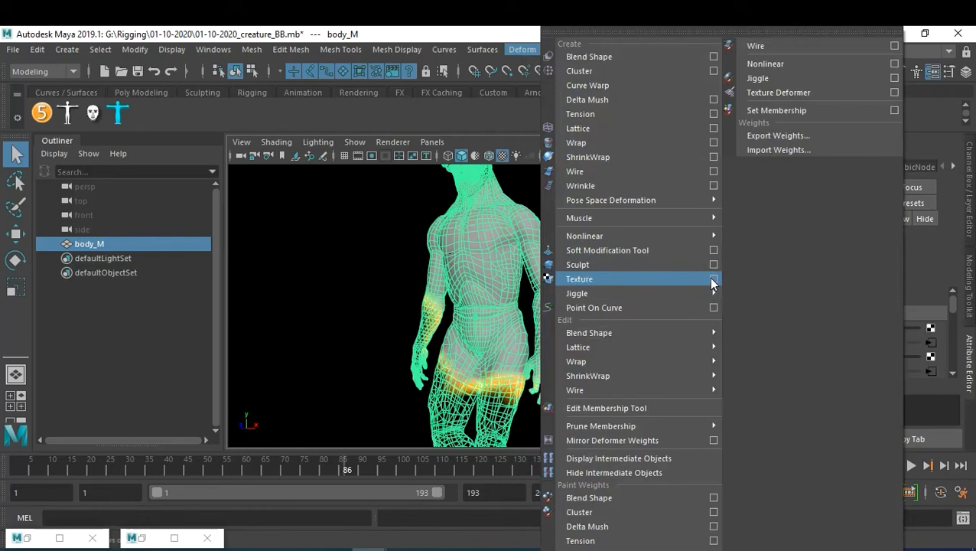
{"action": "left_click", "coordinate": [713, 279]}
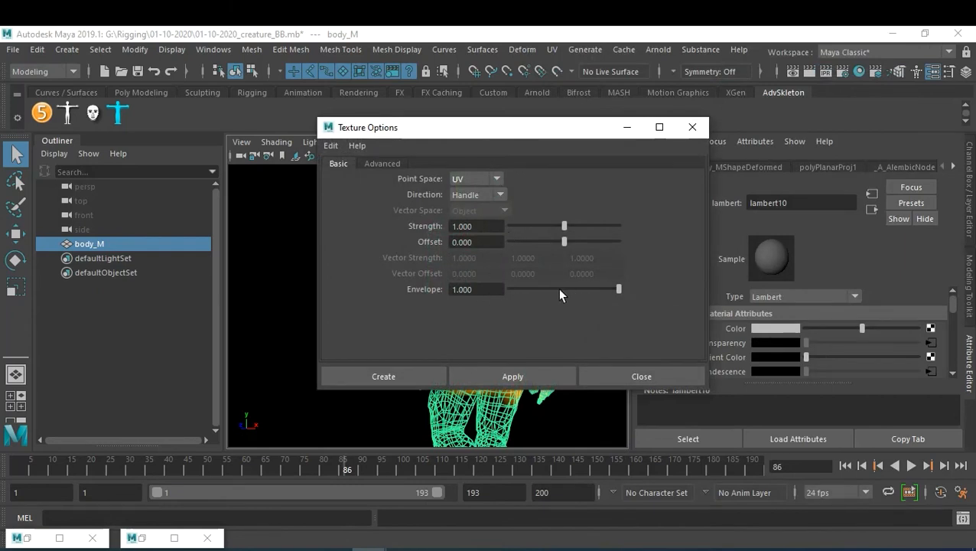
{"action": "left_click", "coordinate": [414, 376]}
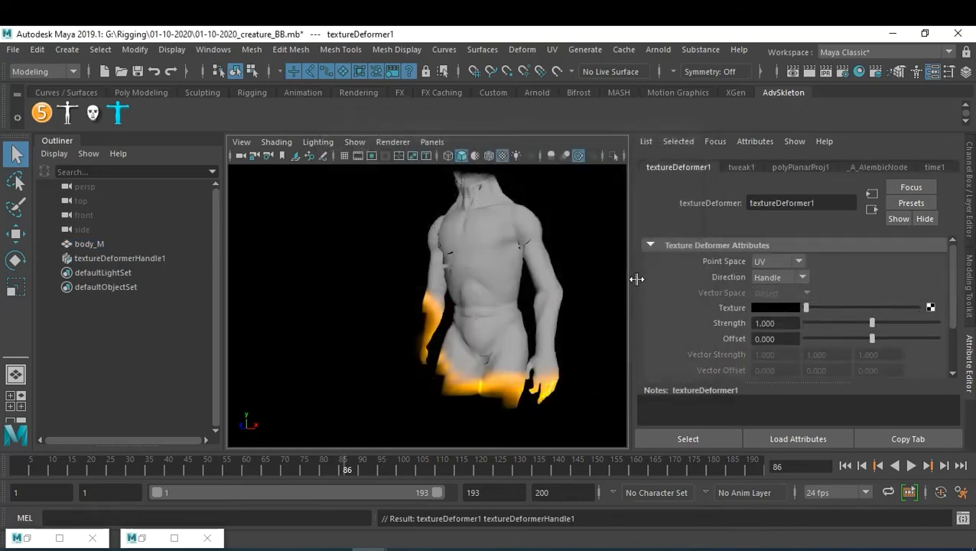
- Connect the Particles ramp from the Hypershade to the texture deformer's Texture attribute
{"action": "left_click", "coordinate": [23, 538]}
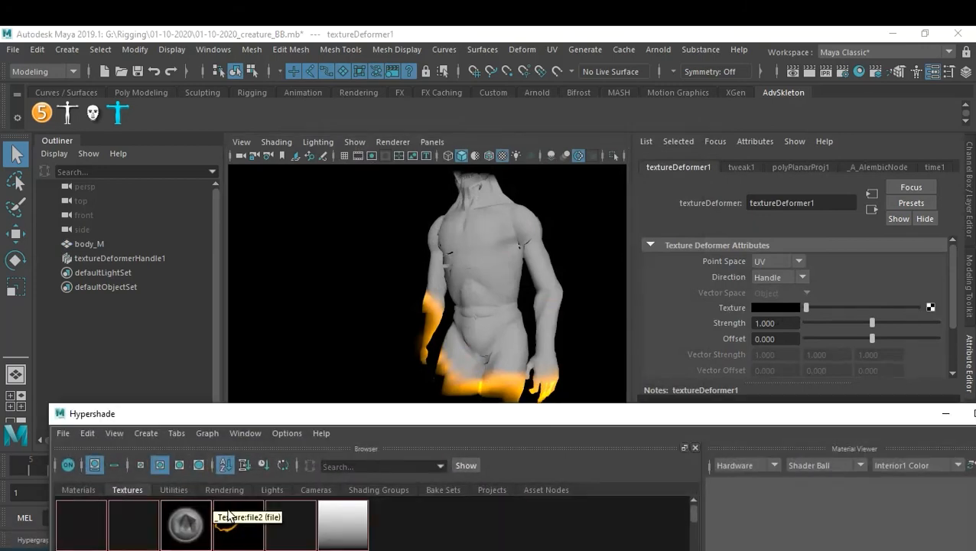
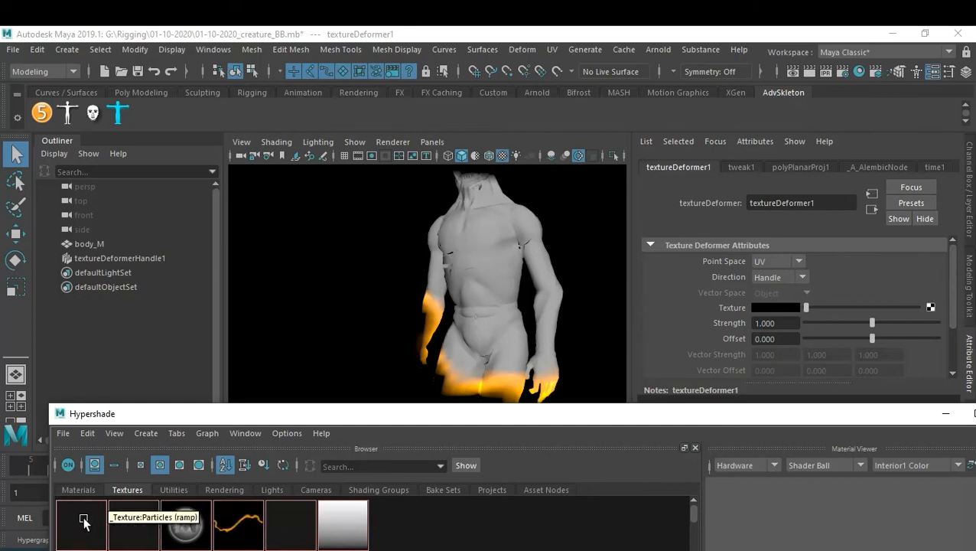
{"action": "middle_click_drag", "start_coordinate": [84, 520], "coordinate": [727, 307]}
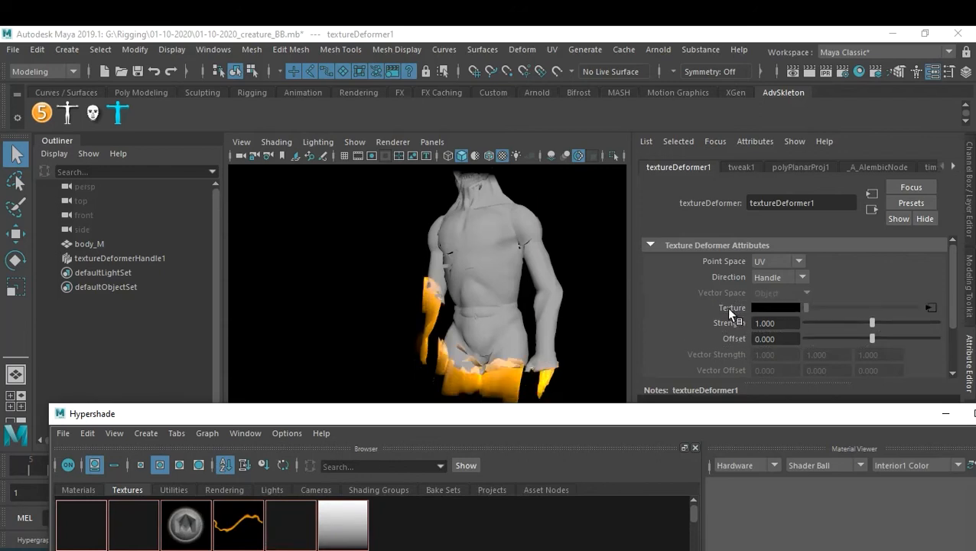
{"action": "left_click", "coordinate": [945, 417]}
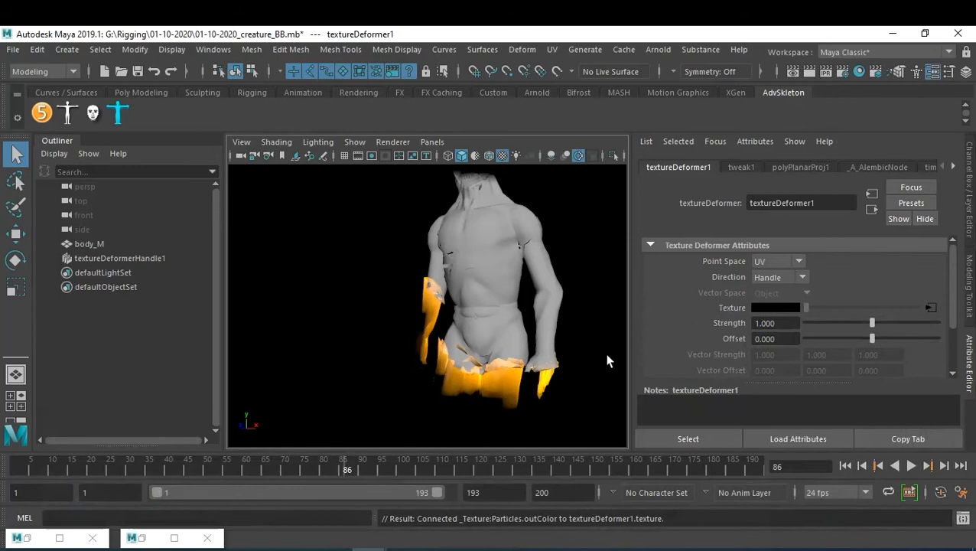
- Reduce the texture deformer's envelope to about 0.516 and its strength to about 0.604
{"action": "left_click_drag", "start_coordinate": [549, 355], "coordinate": [583, 329], "text": "alt"}
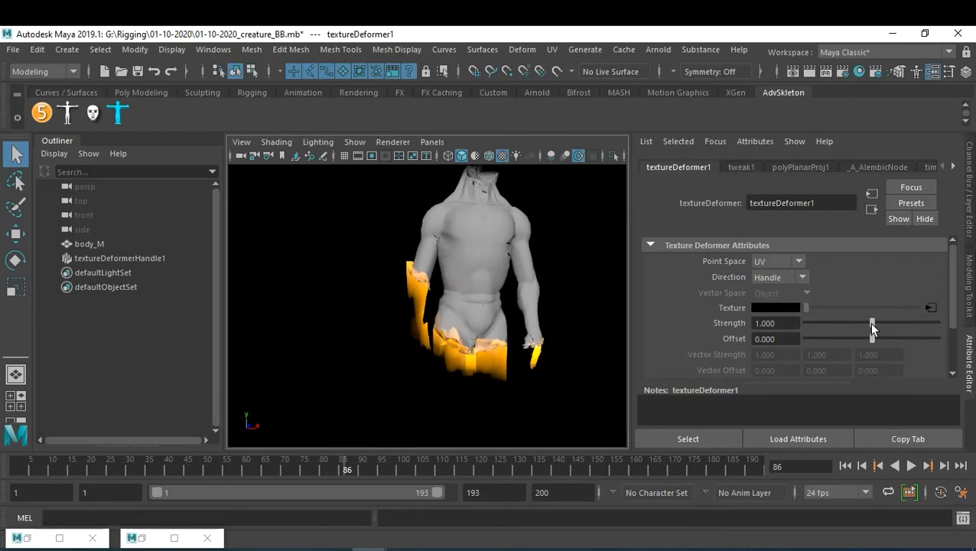
{"action": "left_click_drag", "start_coordinate": [871, 325], "coordinate": [836, 330]}
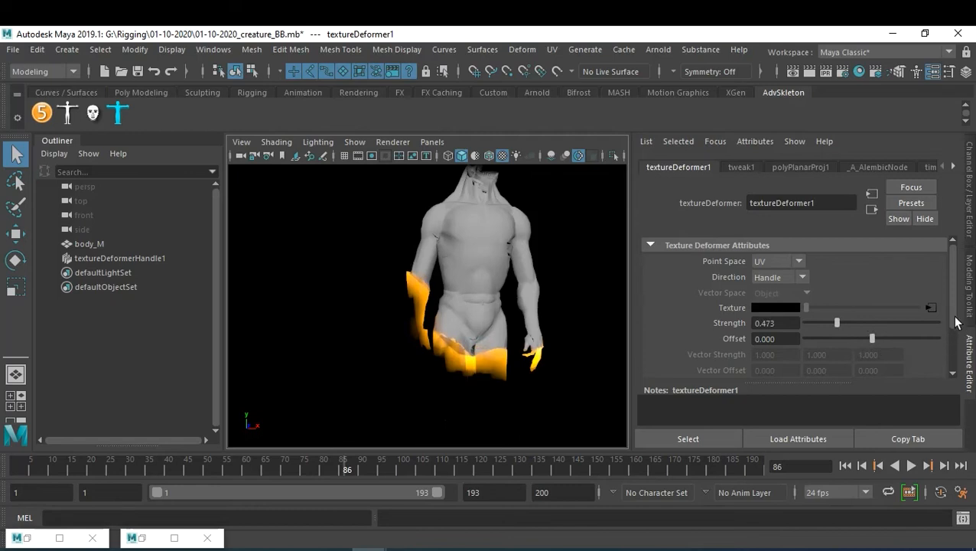
{"action": "left_click_drag", "start_coordinate": [954, 317], "coordinate": [956, 355]}
{"action": "left_click", "coordinate": [739, 322]}
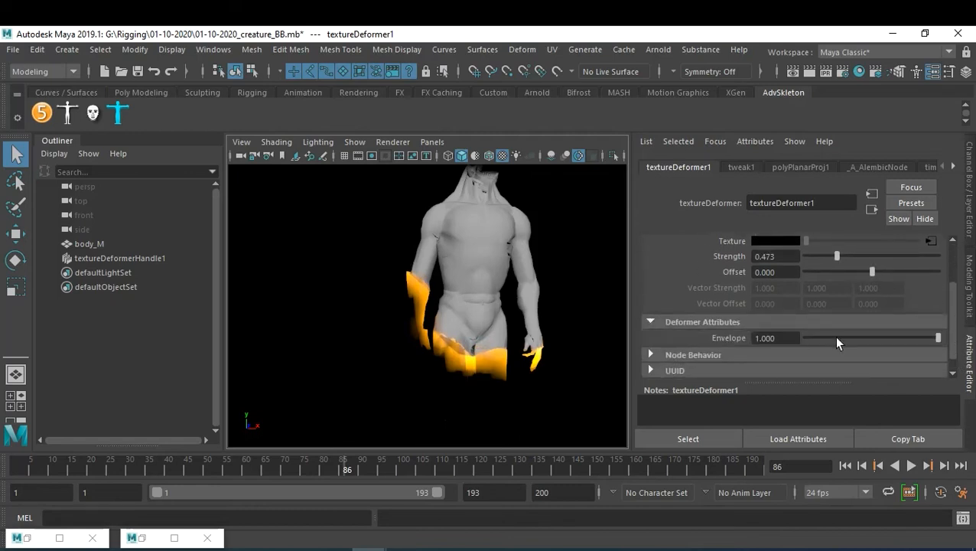
{"action": "left_click_drag", "start_coordinate": [885, 340], "coordinate": [873, 360]}
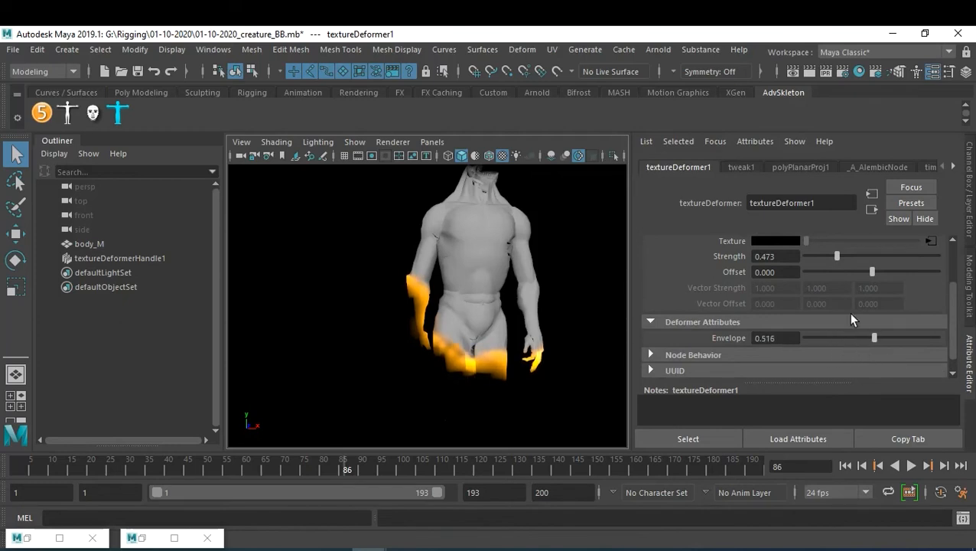
{"action": "mouse_move", "coordinate": [834, 259]}
{"action": "left_mouse_down"}
{"action": "mouse_move", "coordinate": [872, 256]}
{"action": "mouse_move", "coordinate": [842, 262]}
{"action": "left_mouse_up"}
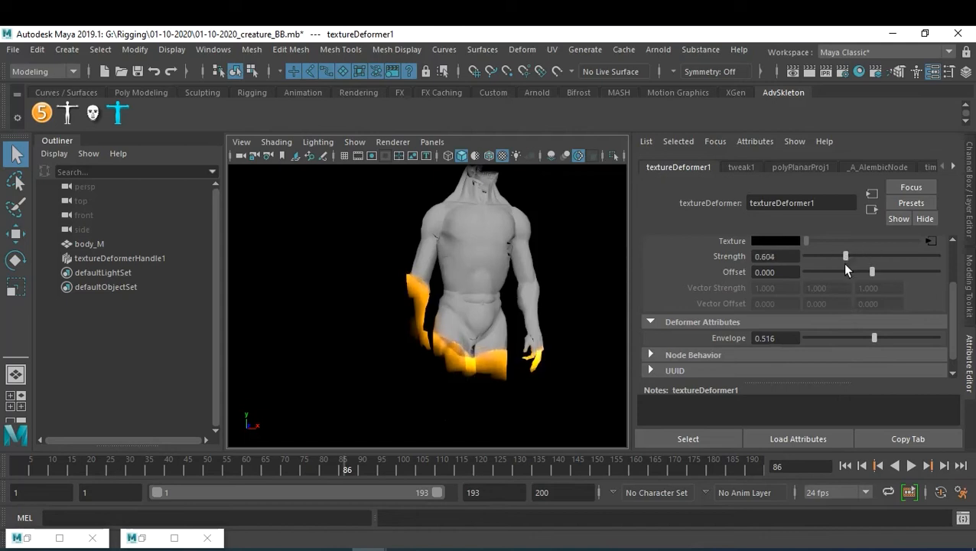
{"action": "left_click_drag", "start_coordinate": [549, 336], "coordinate": [512, 364], "text": "alt"}
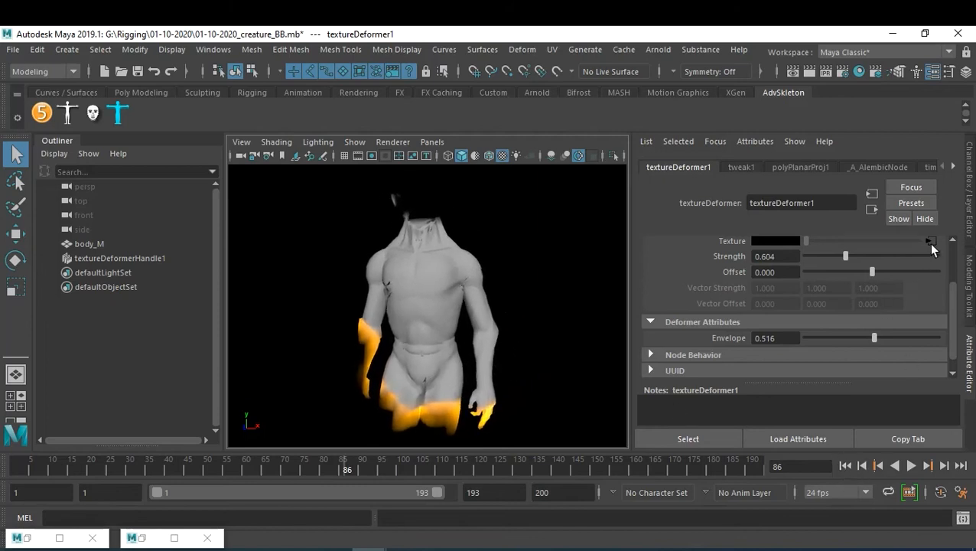
- Try a noise of 0.130 on the connected Particles ramp and restore the noise to 0.045
{"action": "left_click", "coordinate": [931, 242]}
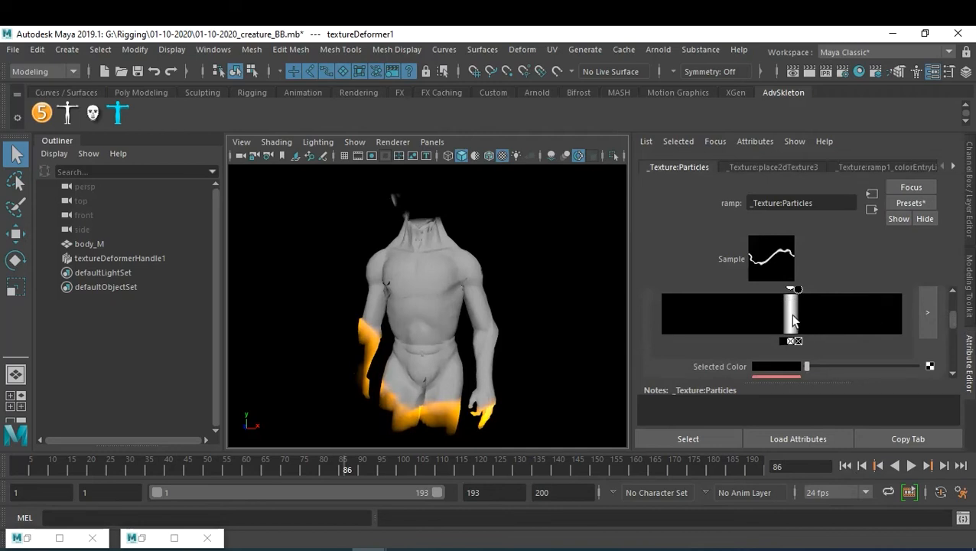
{"action": "left_click_drag", "start_coordinate": [955, 325], "coordinate": [954, 337]}
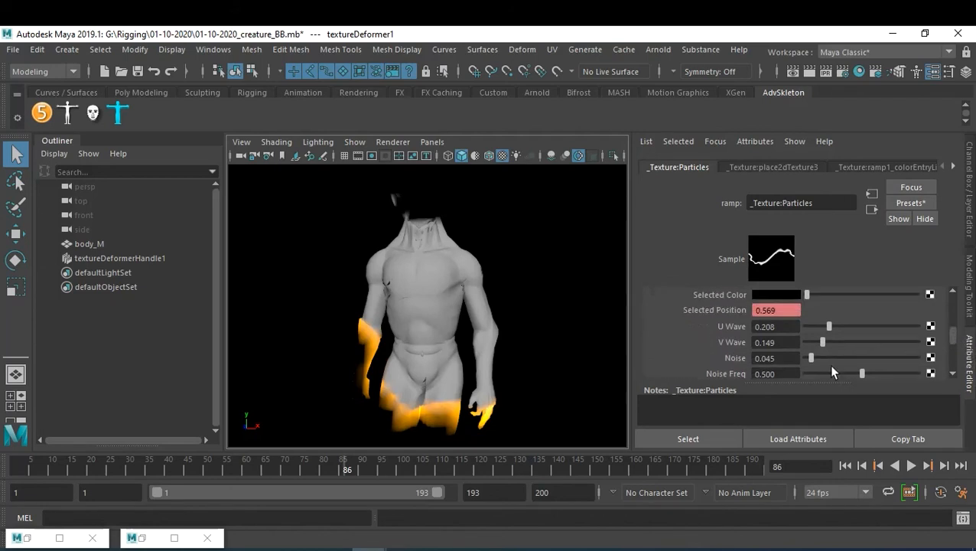
{"action": "left_click_drag", "start_coordinate": [779, 358], "coordinate": [738, 360]}
{"action": "left_click", "coordinate": [818, 357]}
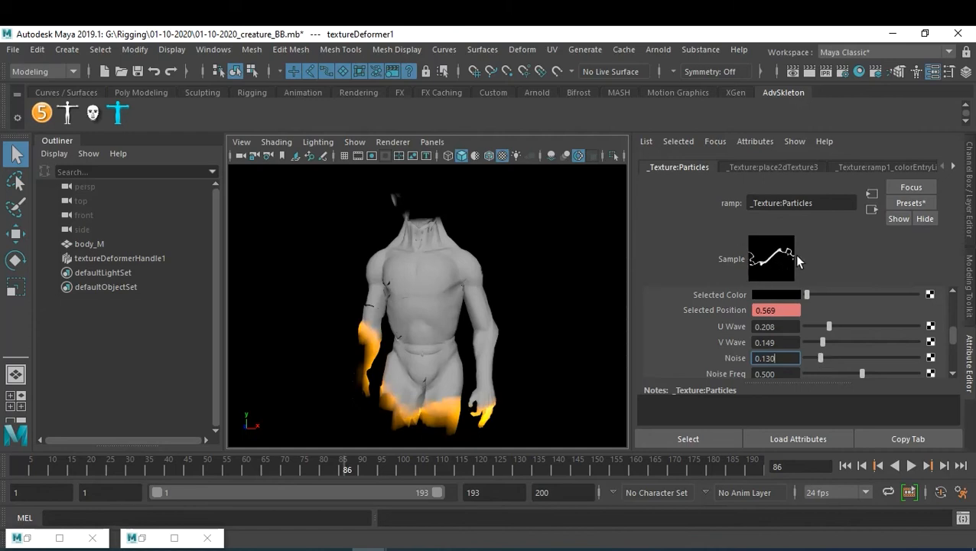
{"action": "left_click", "coordinate": [721, 356]}
{"action": "type", "text": "0.045"}
{"action": "key", "text": "Return"}
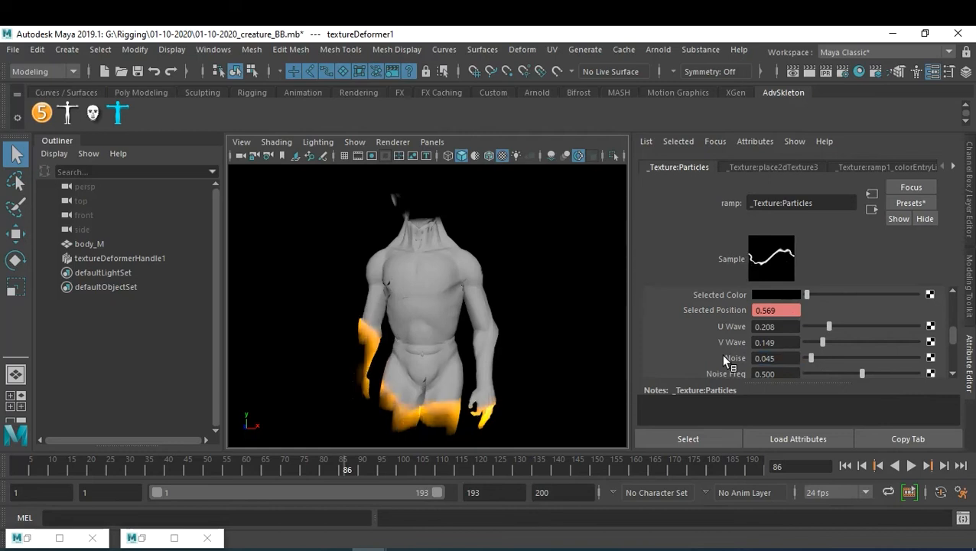
- Select the texture deformer handle and key the deformer's strength and envelope at frame 10
{"action": "left_click", "coordinate": [846, 466]}
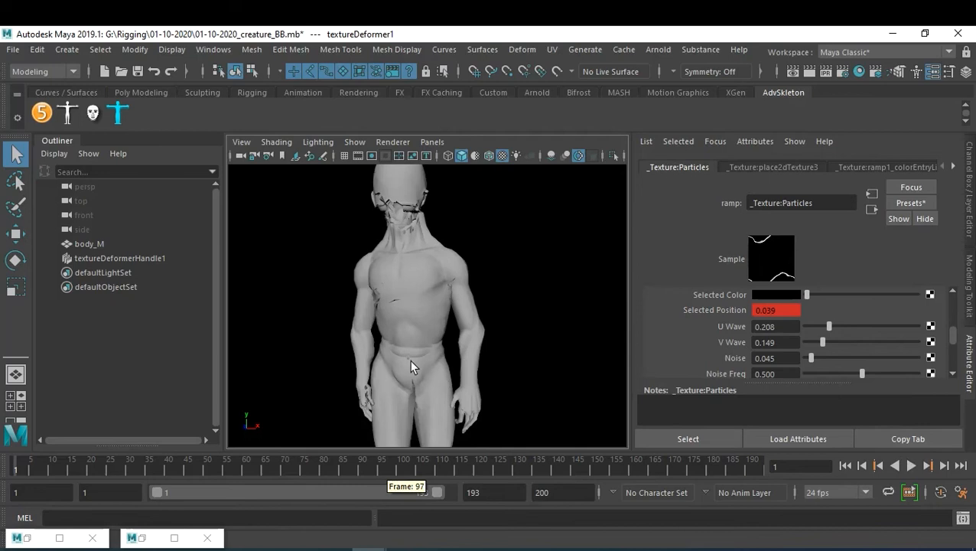
{"action": "left_click", "coordinate": [148, 263]}
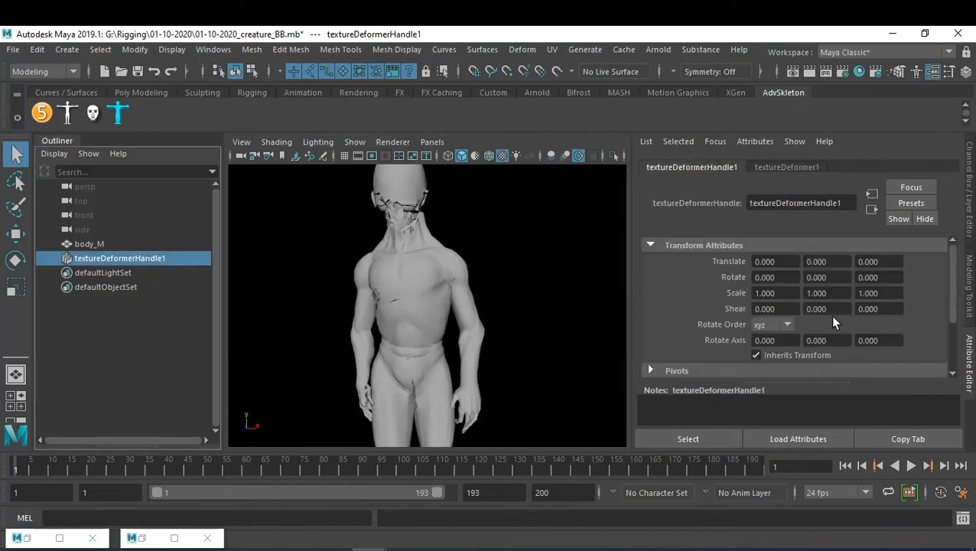
{"action": "left_click", "coordinate": [782, 168]}
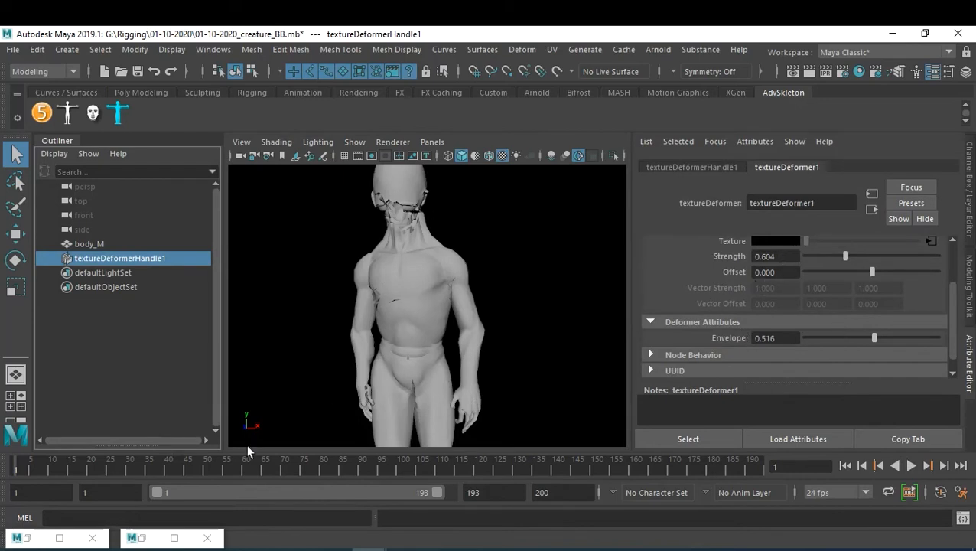
{"action": "left_click", "coordinate": [52, 470]}
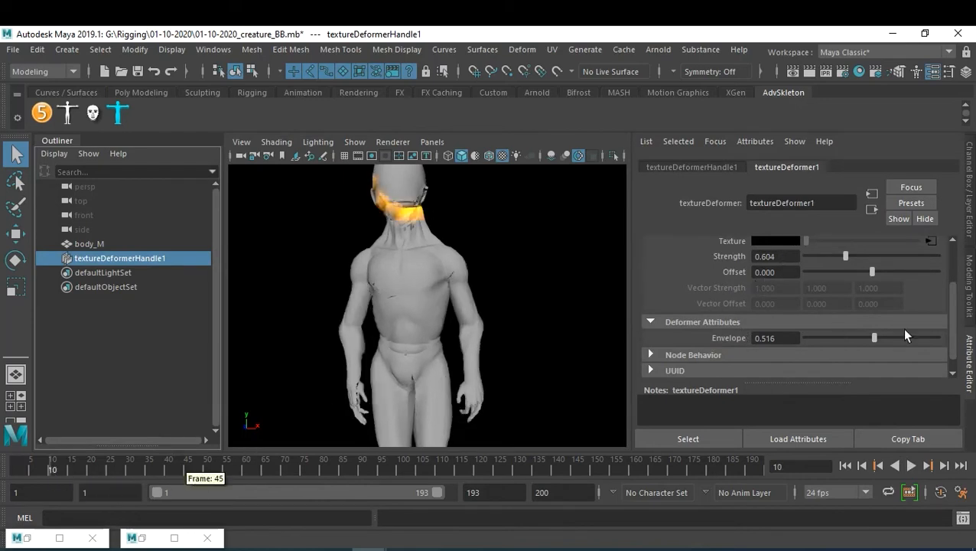
{"action": "right_click", "coordinate": [781, 257]}
{"action": "left_click", "coordinate": [817, 279]}
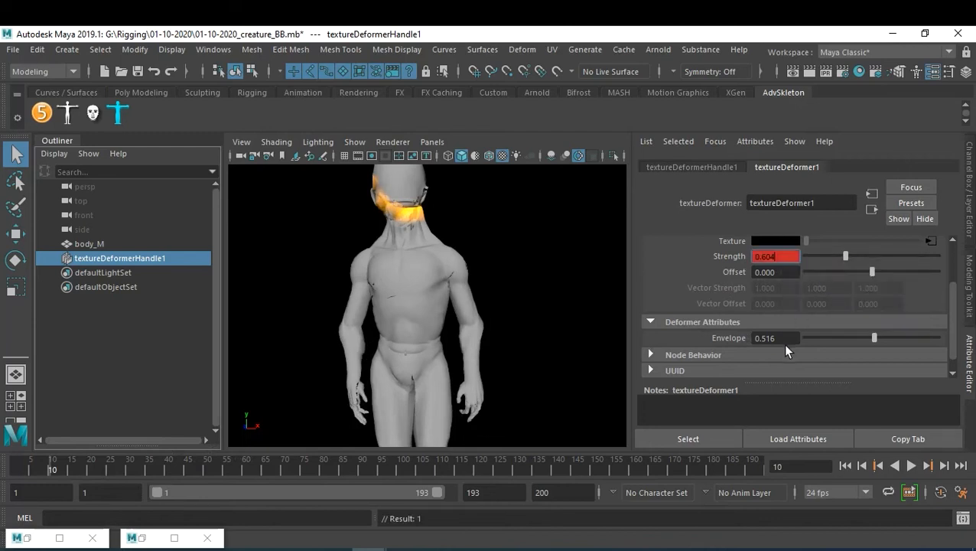
{"action": "right_click", "coordinate": [786, 339]}
{"action": "left_click", "coordinate": [817, 359]}
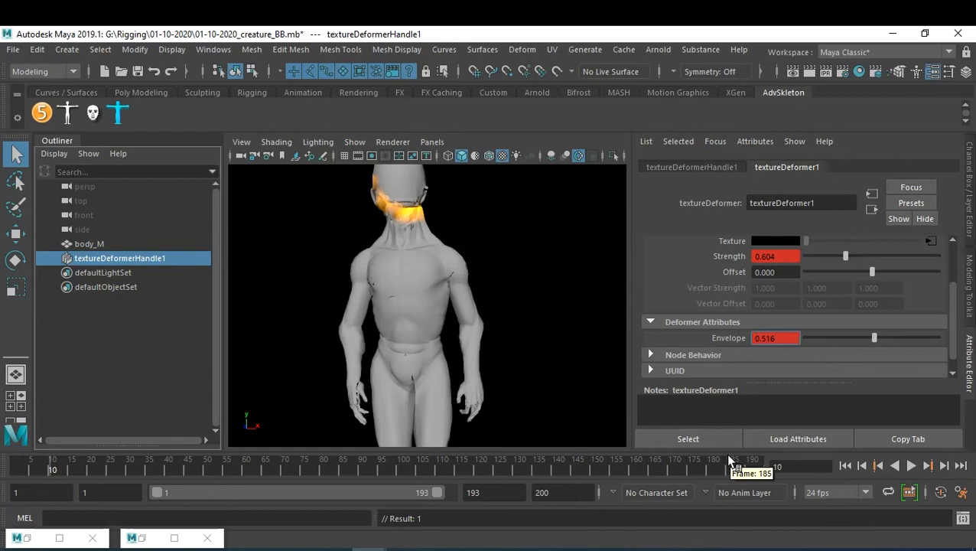
- At frame 1, set the texture deformer's strength and envelope to 0 and key both
{"action": "left_click", "coordinate": [16, 467]}
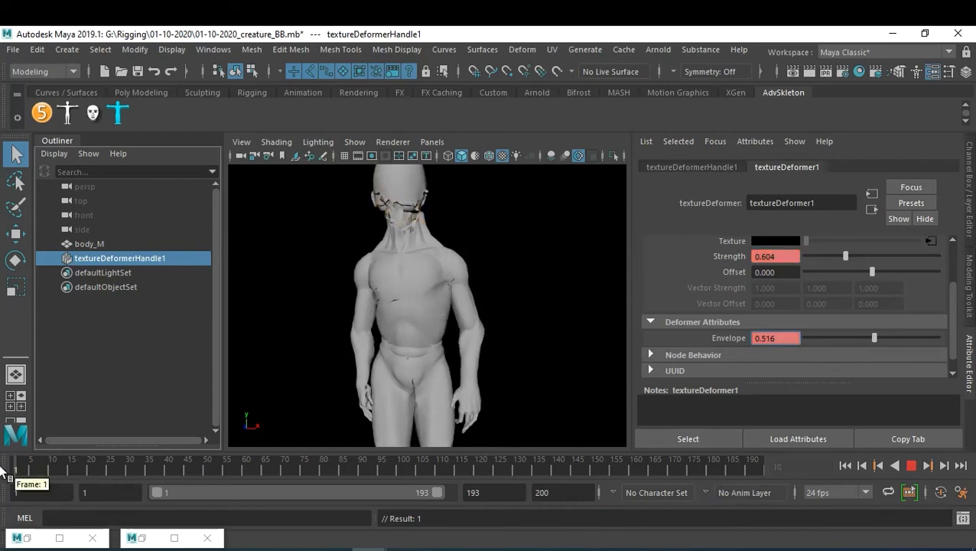
{"action": "left_click_drag", "start_coordinate": [791, 256], "coordinate": [696, 254]}
{"action": "type", "text": "0"}
{"action": "key", "text": "Return"}
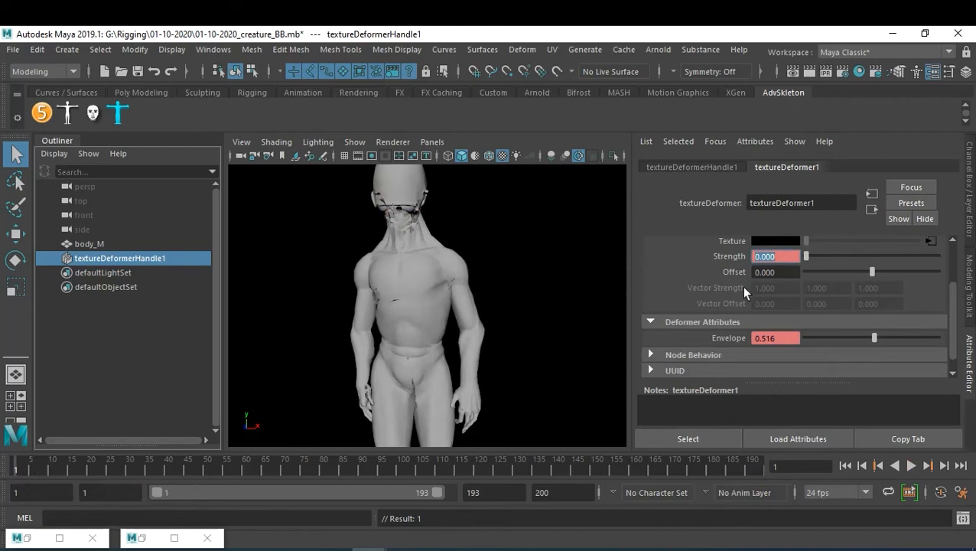
{"action": "left_click_drag", "start_coordinate": [791, 337], "coordinate": [690, 339]}
{"action": "type", "text": "0"}
{"action": "key", "text": "Return"}
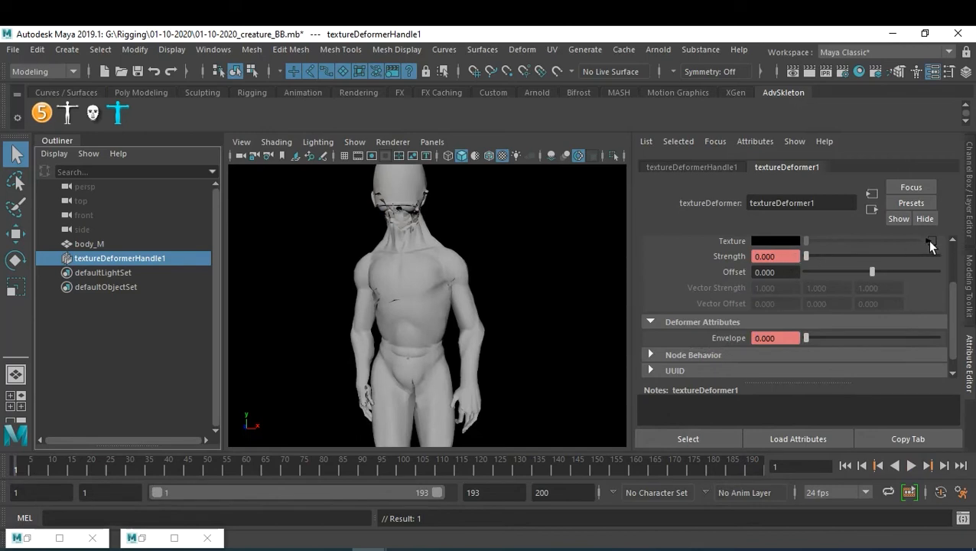
{"action": "right_click", "coordinate": [773, 256]}
{"action": "left_click", "coordinate": [791, 273]}
{"action": "right_click", "coordinate": [776, 338]}
{"action": "left_click", "coordinate": [812, 361]}
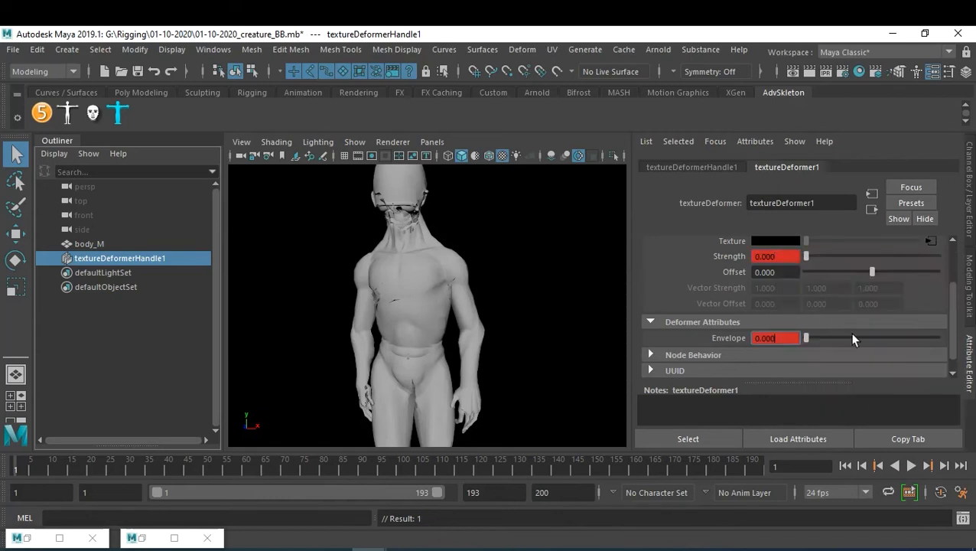
{"action": "scroll", "coordinate": [870, 302], "scroll_direction": "up", "scroll_amount": 3}
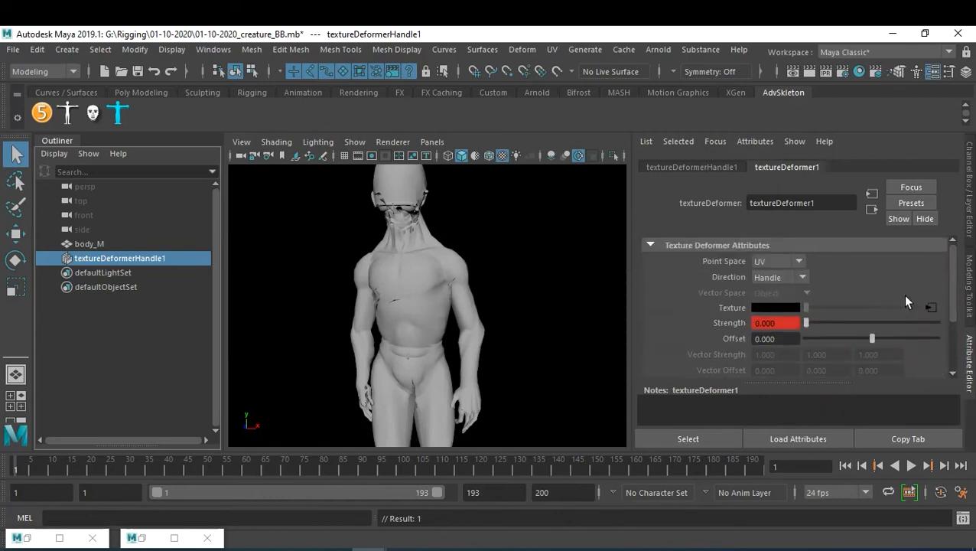
- Open the Particles ramp connected to the texture deformer and, at frame 10, set its selected color to black and key it
{"action": "left_click", "coordinate": [926, 307]}
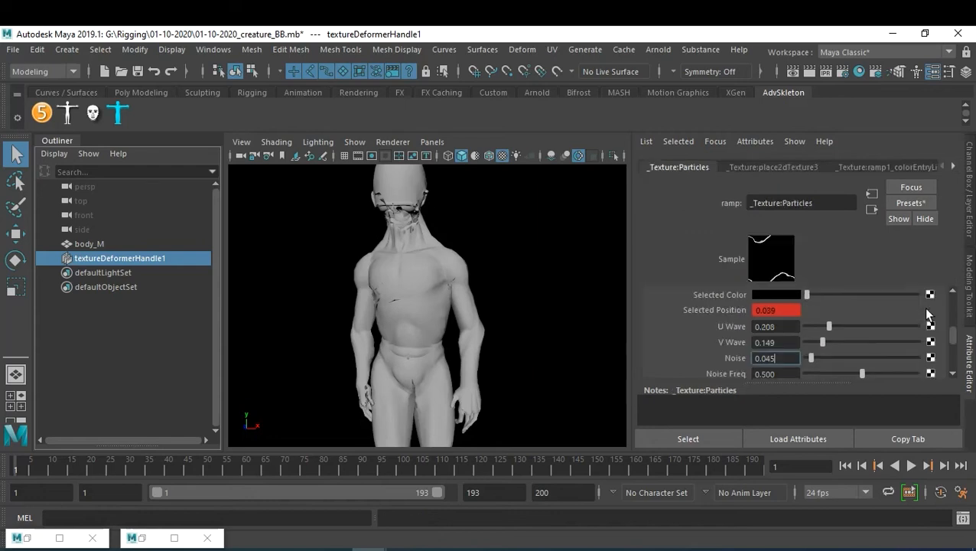
{"action": "scroll", "coordinate": [851, 352], "scroll_direction": "up", "scroll_amount": 3}
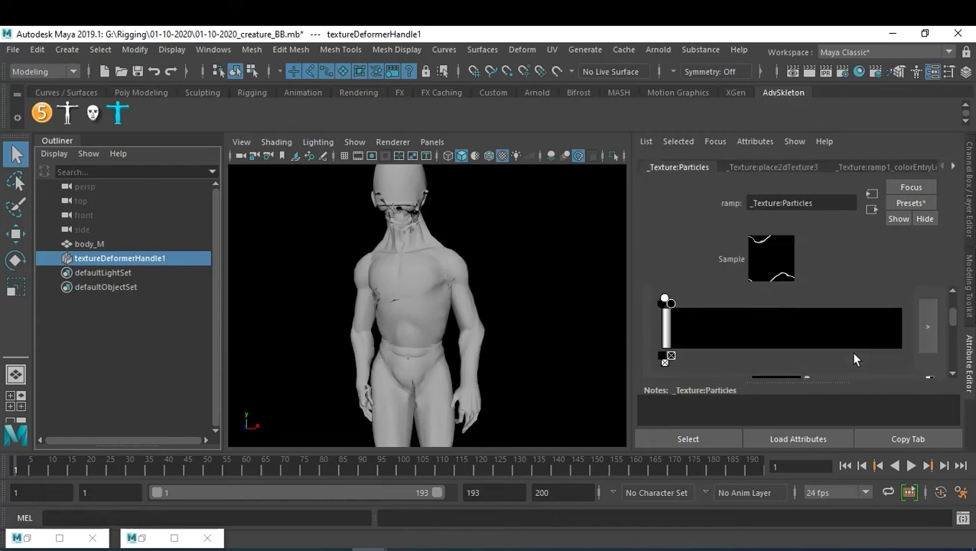
{"action": "scroll", "coordinate": [854, 354], "scroll_direction": "down", "scroll_amount": 2}
{"action": "scroll", "coordinate": [785, 353], "scroll_direction": "up", "scroll_amount": 2}
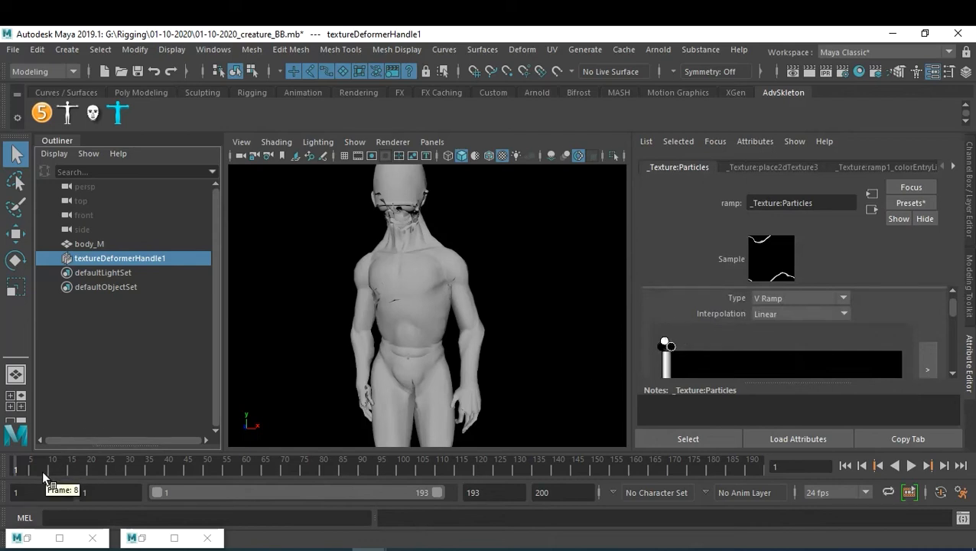
{"action": "key", "text": "alt+v"}
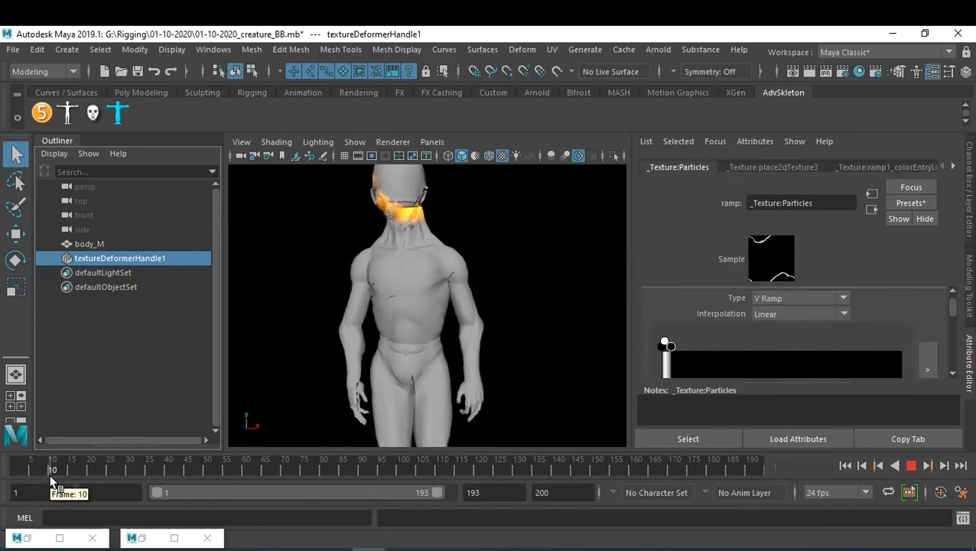
{"action": "key", "text": "alt+v"}
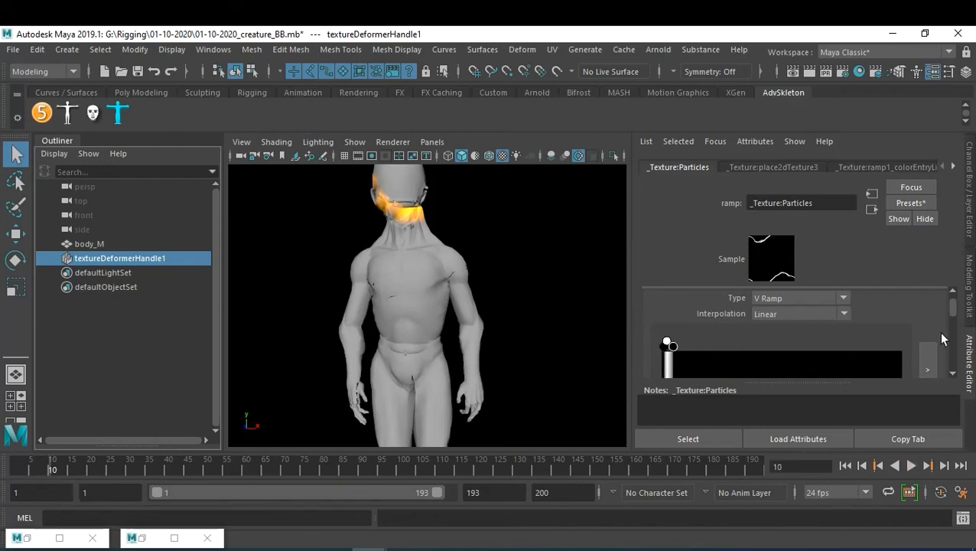
{"action": "scroll", "coordinate": [753, 347], "scroll_direction": "down", "scroll_amount": 2}
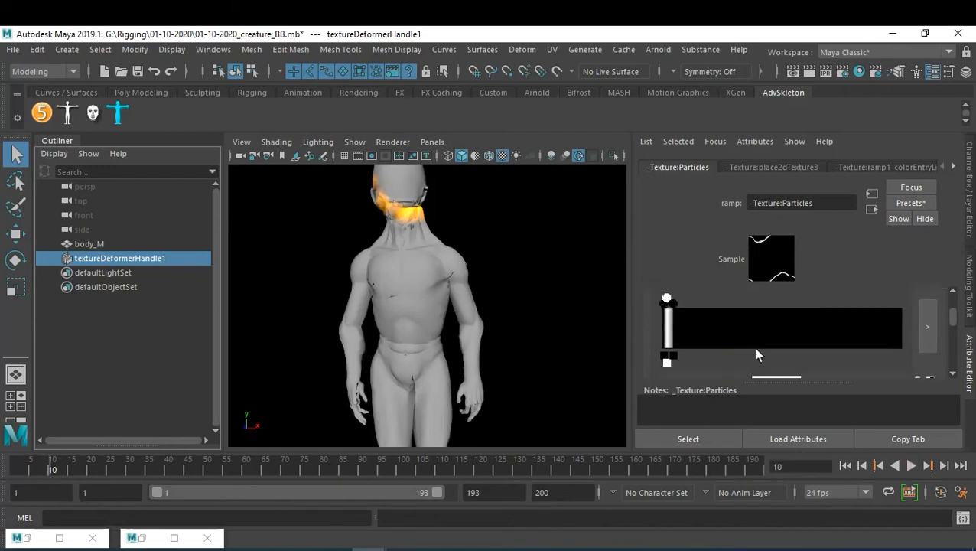
{"action": "scroll", "coordinate": [765, 358], "scroll_direction": "down", "scroll_amount": 2}
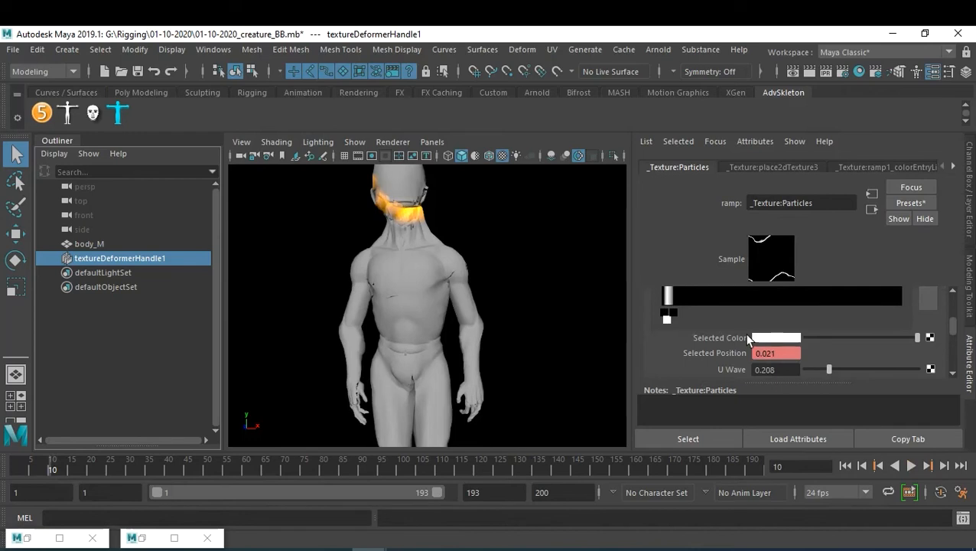
{"action": "left_click_drag", "start_coordinate": [823, 343], "coordinate": [755, 342]}
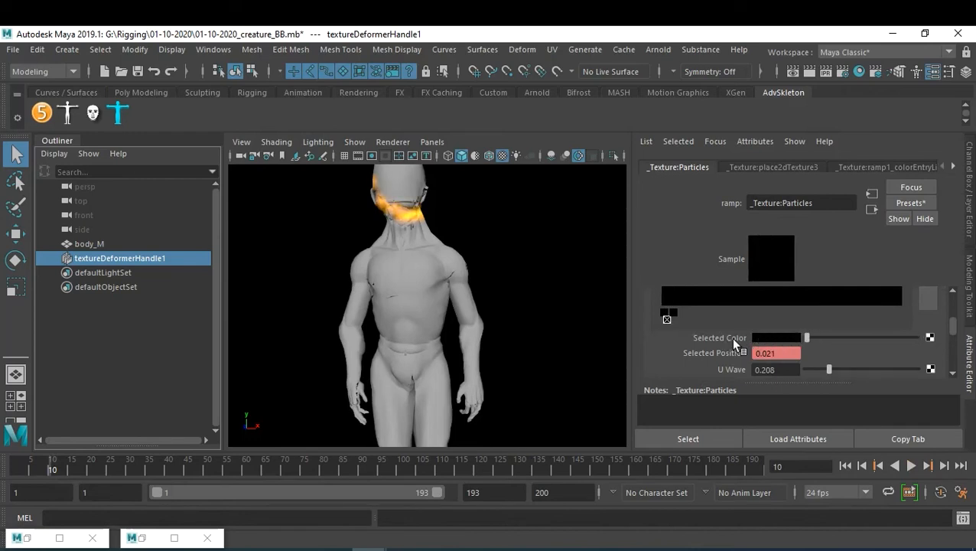
{"action": "right_click", "coordinate": [733, 342]}
{"action": "left_click", "coordinate": [780, 359]}
- Key the Particles ramp's black selected color at frame 11
{"action": "key", "text": "alt+v"}
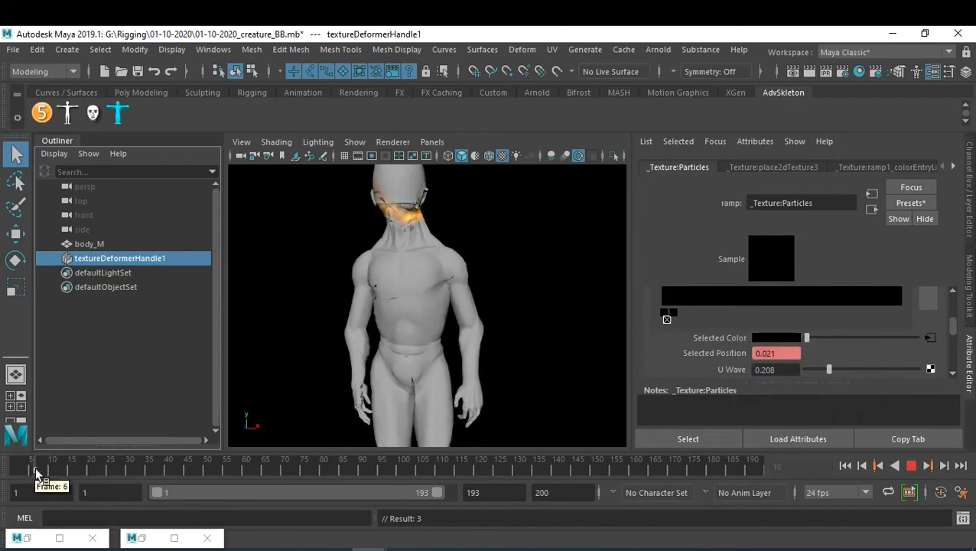
{"action": "left_click", "coordinate": [38, 469]}
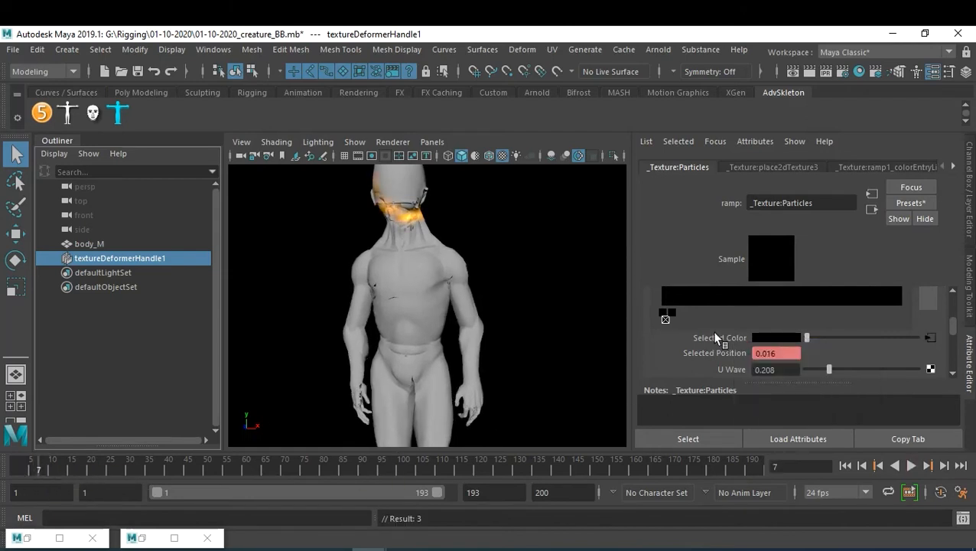
{"action": "left_click_drag", "start_coordinate": [808, 336], "coordinate": [798, 354]}
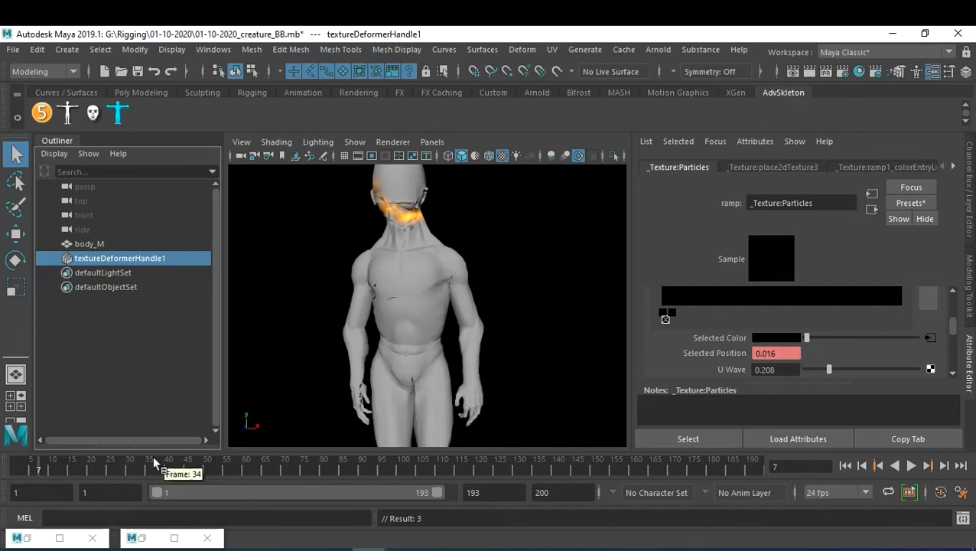
{"action": "key", "text": "alt+v"}
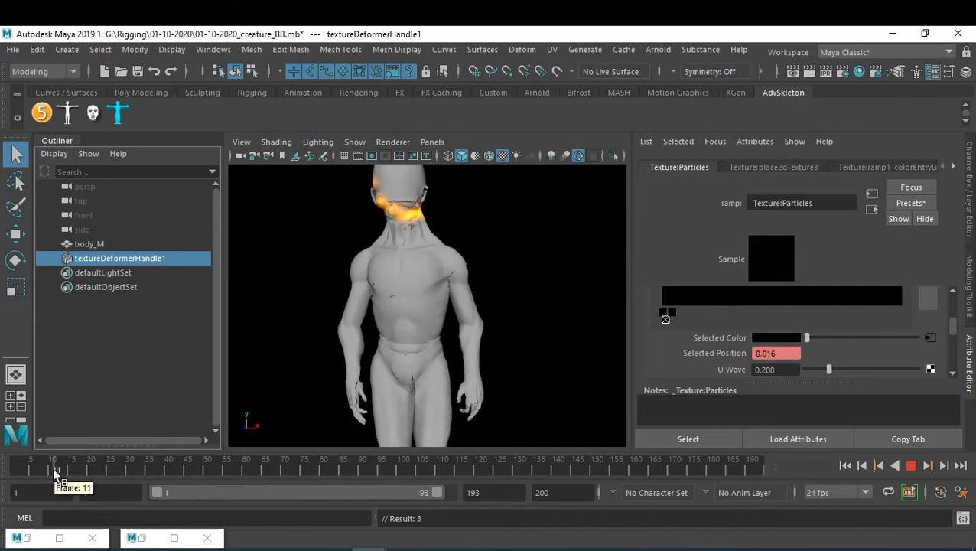
{"action": "left_click", "coordinate": [51, 470]}
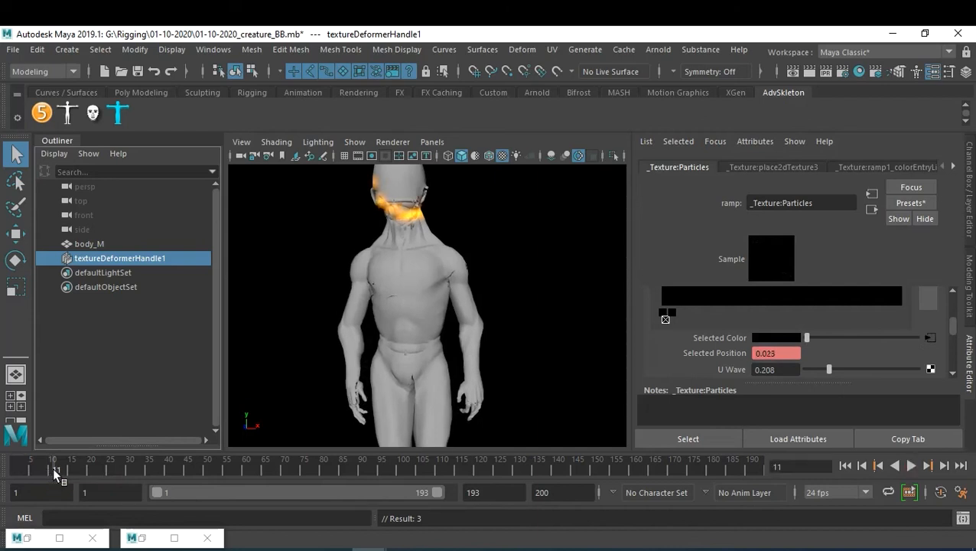
{"action": "right_click", "coordinate": [725, 337]}
{"action": "left_click", "coordinate": [740, 349]}
- Return to frame 1, set the Particles ramp's selected color to black and key it
{"action": "left_click", "coordinate": [845, 466]}
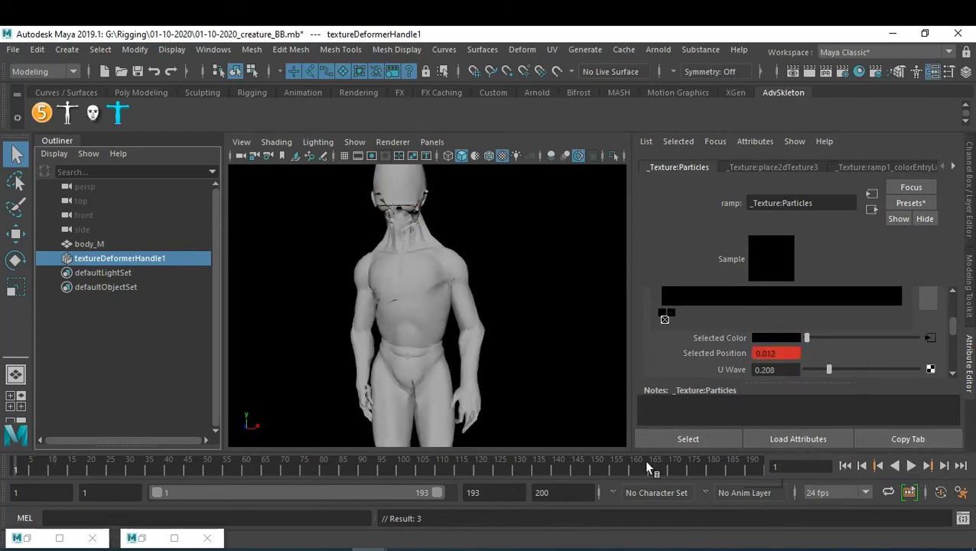
{"action": "key", "text": "alt+v"}
{"action": "left_click_drag", "start_coordinate": [44, 472], "coordinate": [1, 454]}
{"action": "left_click_drag", "start_coordinate": [822, 337], "coordinate": [758, 348]}
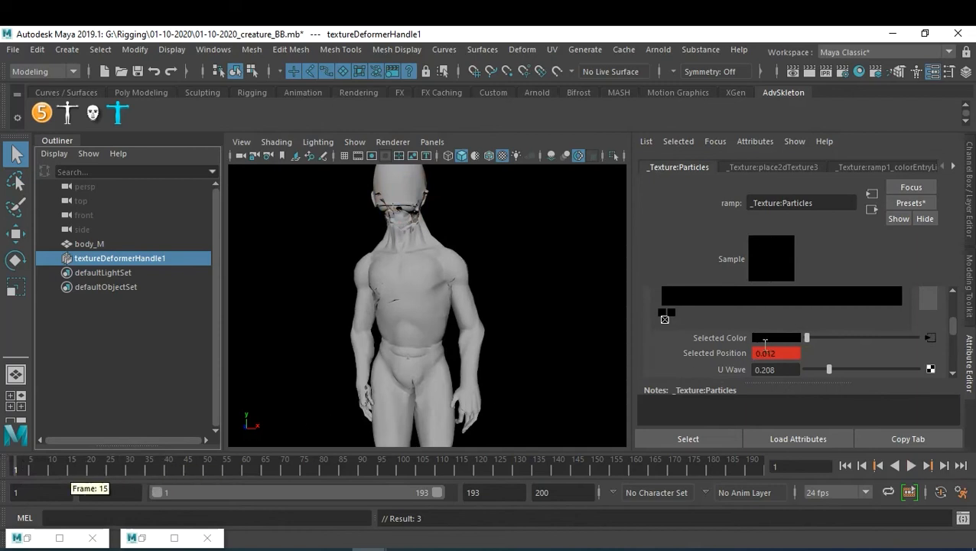
{"action": "right_click", "coordinate": [725, 339]}
{"action": "left_click", "coordinate": [739, 348]}
- At frame 8, set the Particles ramp's selected color to white and key it
{"action": "key", "text": "alt+v"}
{"action": "left_click", "coordinate": [42, 471]}
{"action": "left_click_drag", "start_coordinate": [824, 338], "coordinate": [917, 338]}
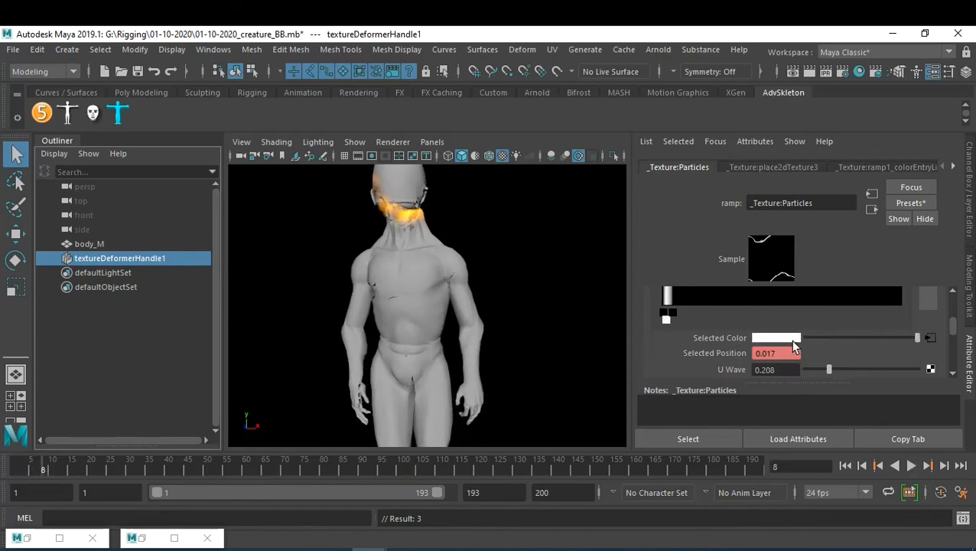
{"action": "right_click", "coordinate": [720, 338]}
{"action": "left_click", "coordinate": [741, 350]}
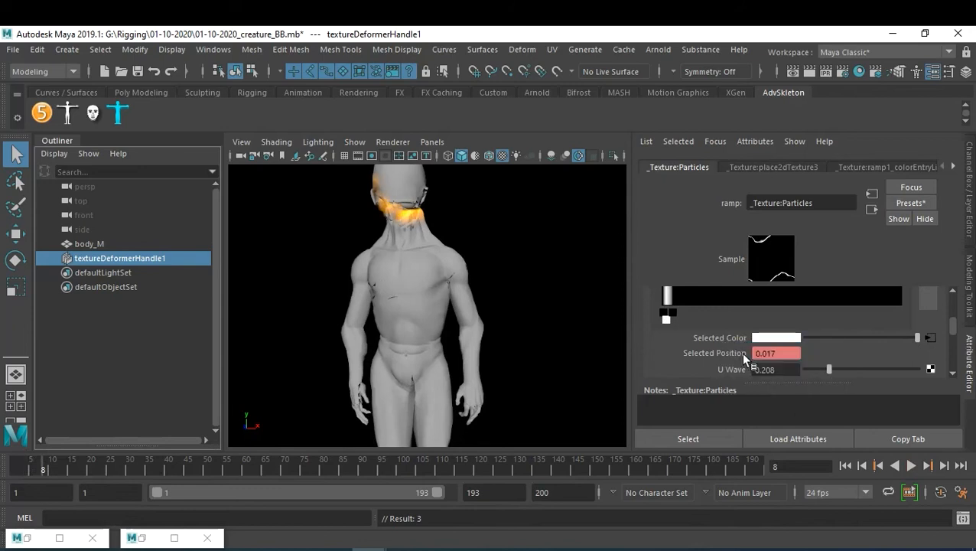
- Play the dissolve animation from frame 1 with more of the creature's body in view
{"action": "left_click", "coordinate": [846, 466]}
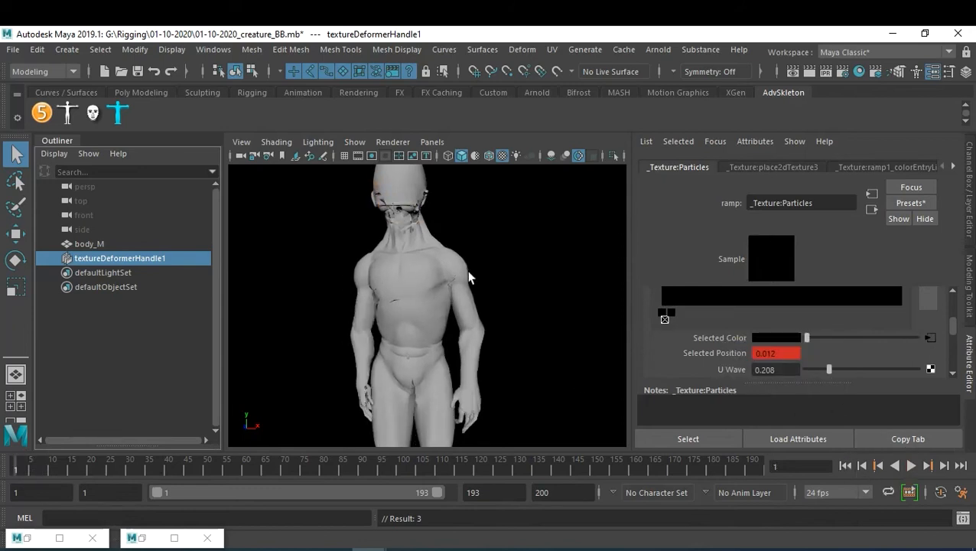
{"action": "scroll", "coordinate": [466, 259], "scroll_direction": "down", "scroll_amount": 6}
{"action": "left_click_drag", "start_coordinate": [463, 254], "coordinate": [460, 326], "text": "alt"}
{"action": "scroll", "coordinate": [448, 299], "scroll_direction": "up", "scroll_amount": 3}
{"action": "middle_click_drag", "start_coordinate": [460, 327], "coordinate": [513, 321], "text": "alt"}
{"action": "left_click_drag", "start_coordinate": [514, 321], "coordinate": [562, 327], "text": "alt"}
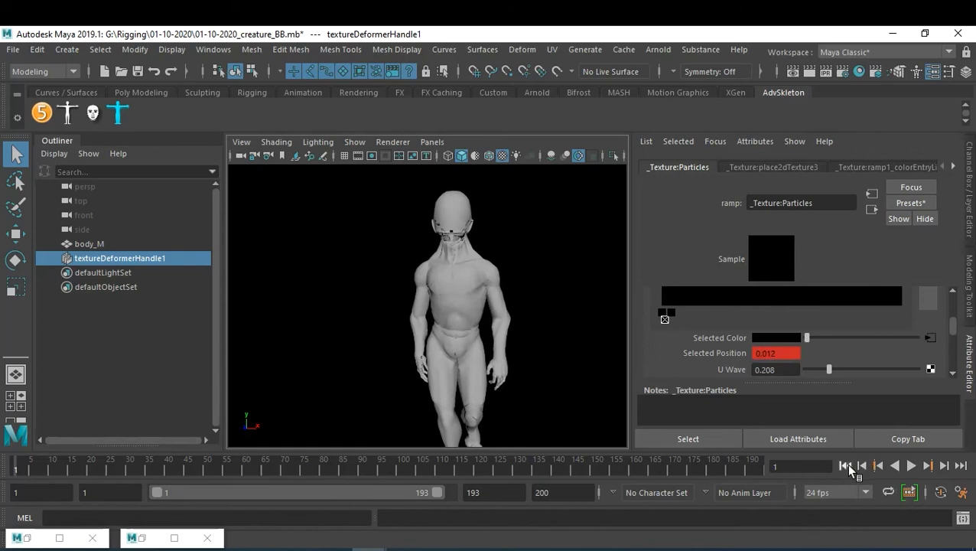
{"action": "left_click", "coordinate": [911, 466]}
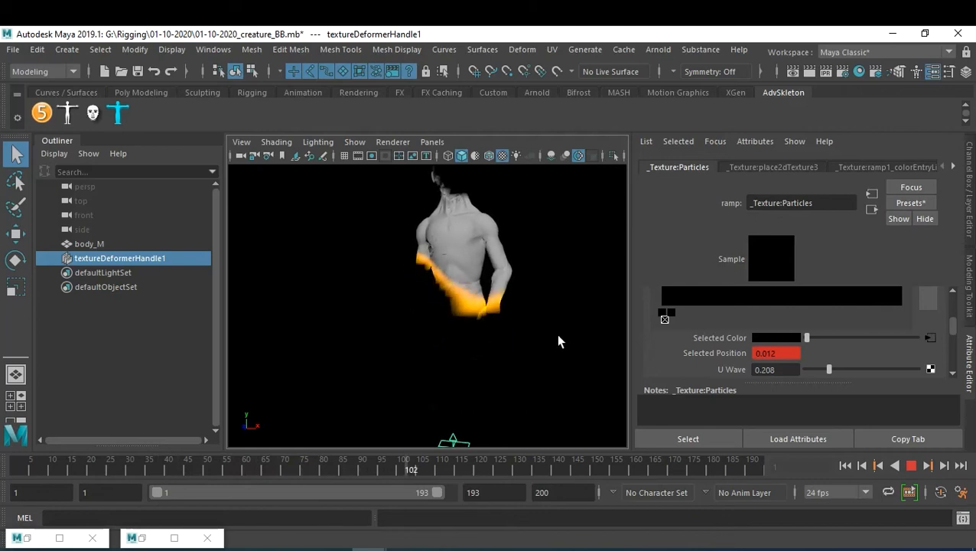
{"action": "left_click", "coordinate": [912, 467]}
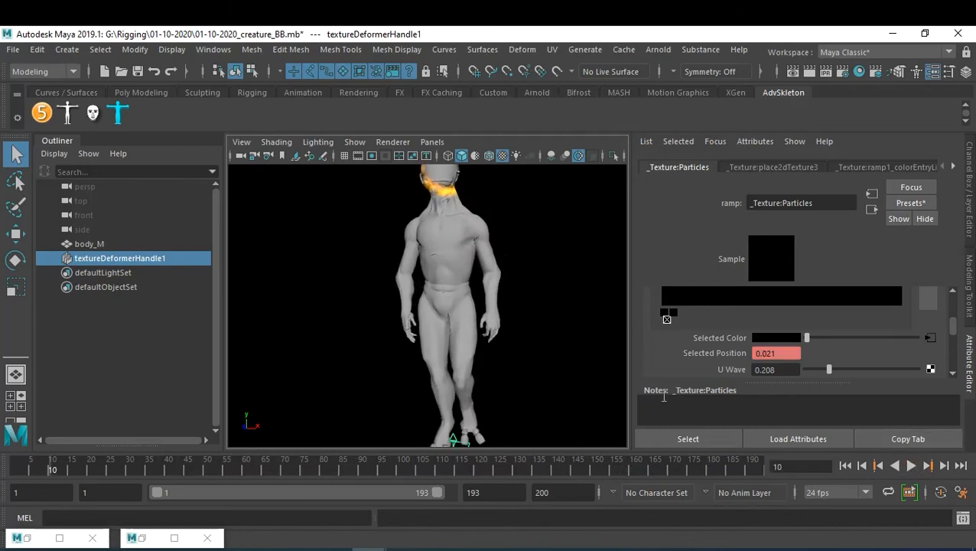
- At frame 14, set the Particles ramp's selected color to white and key it
{"action": "left_click", "coordinate": [71, 467]}
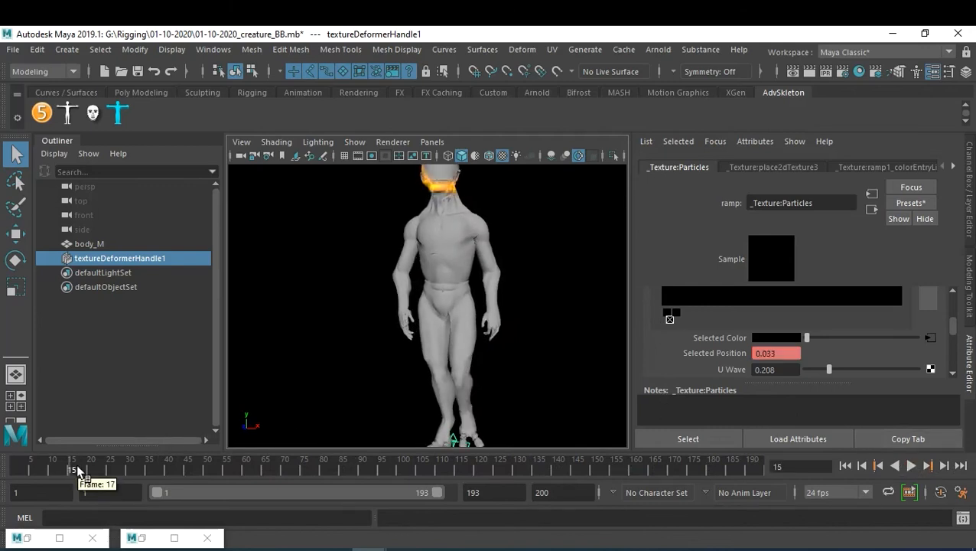
{"action": "mouse_move", "coordinate": [98, 472]}
{"action": "left_mouse_down"}
{"action": "mouse_move", "coordinate": [135, 472]}
{"action": "mouse_move", "coordinate": [14, 463]}
{"action": "mouse_move", "coordinate": [91, 468]}
{"action": "mouse_move", "coordinate": [49, 468]}
{"action": "mouse_move", "coordinate": [67, 474]}
{"action": "left_mouse_up"}
{"action": "left_click", "coordinate": [144, 468]}
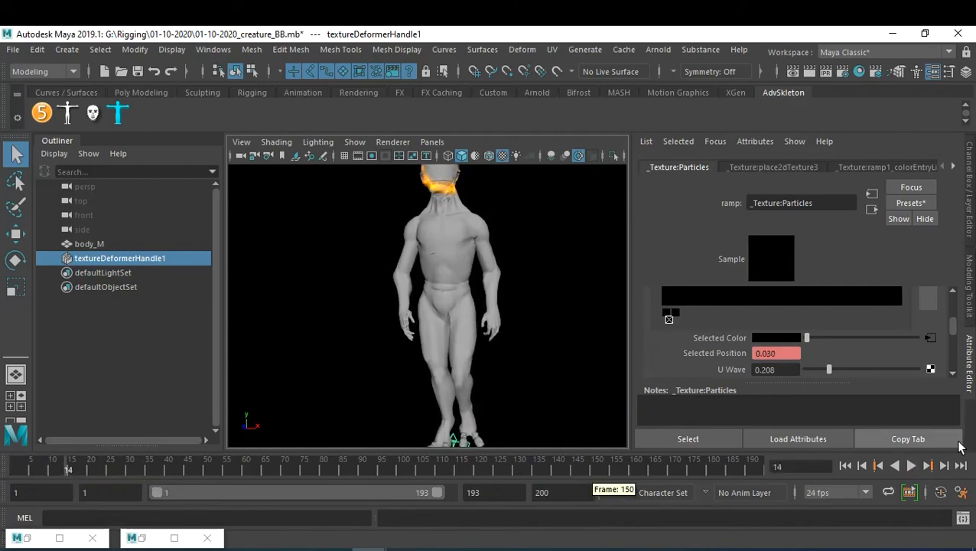
{"action": "left_click_drag", "start_coordinate": [808, 337], "coordinate": [917, 338]}
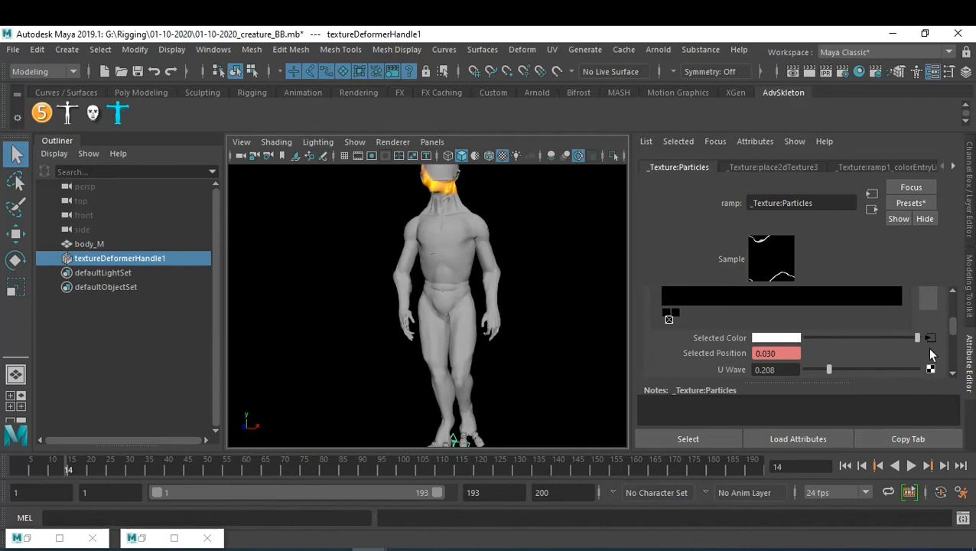
{"action": "right_click", "coordinate": [714, 338]}
{"action": "left_click", "coordinate": [738, 349]}
- Replay the animation from the first frame to check the keyed ramp color and stop at frame 122
{"action": "left_click", "coordinate": [846, 466]}
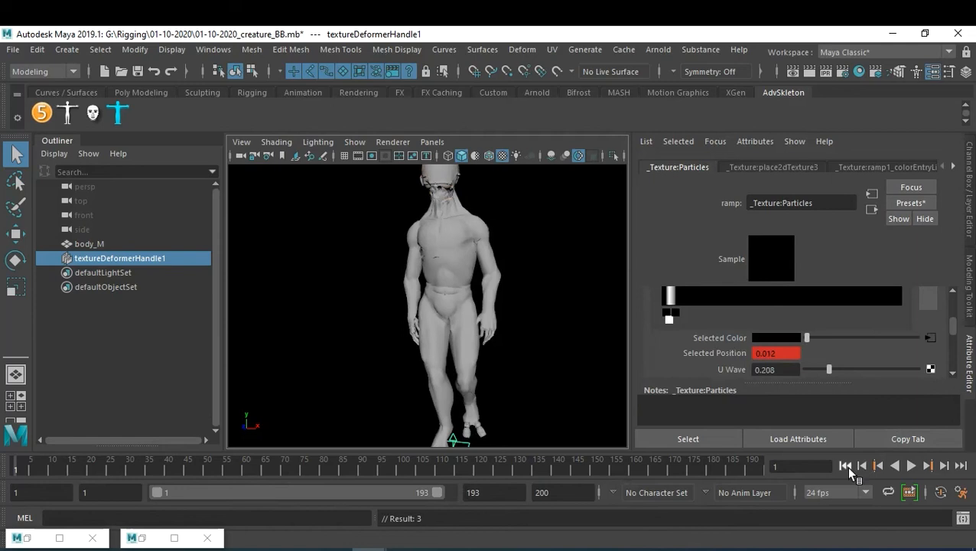
{"action": "left_click", "coordinate": [911, 465]}
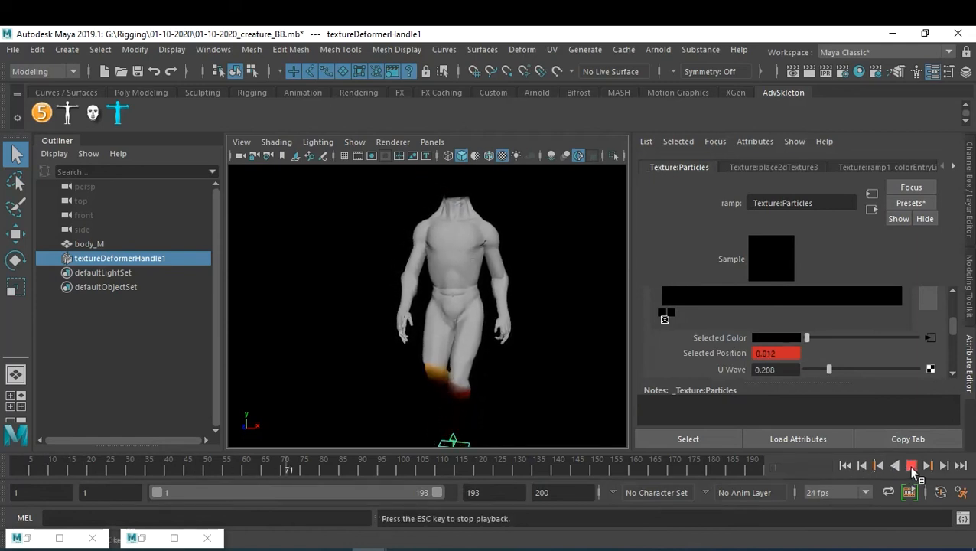
{"action": "left_click", "coordinate": [911, 465]}
{"action": "left_click", "coordinate": [911, 466]}
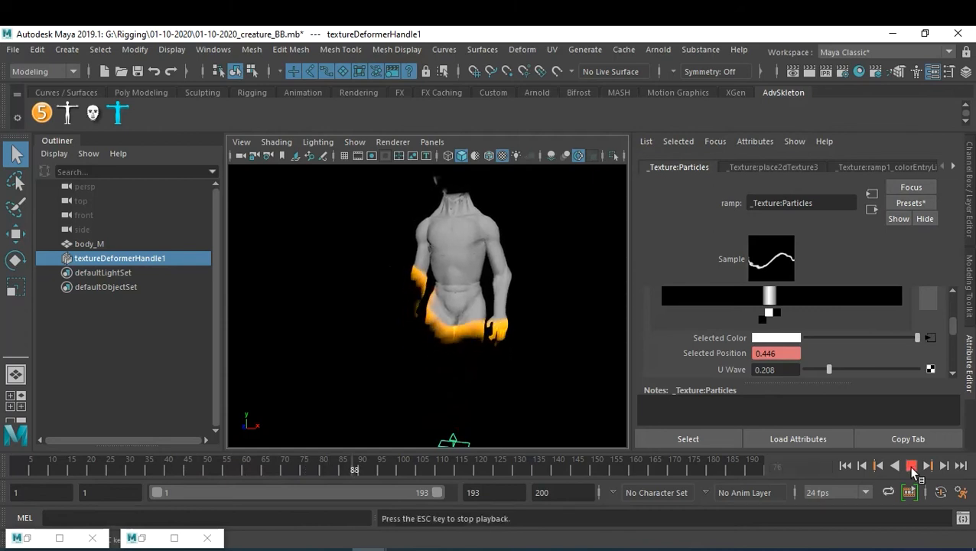
{"action": "left_click", "coordinate": [911, 465]}
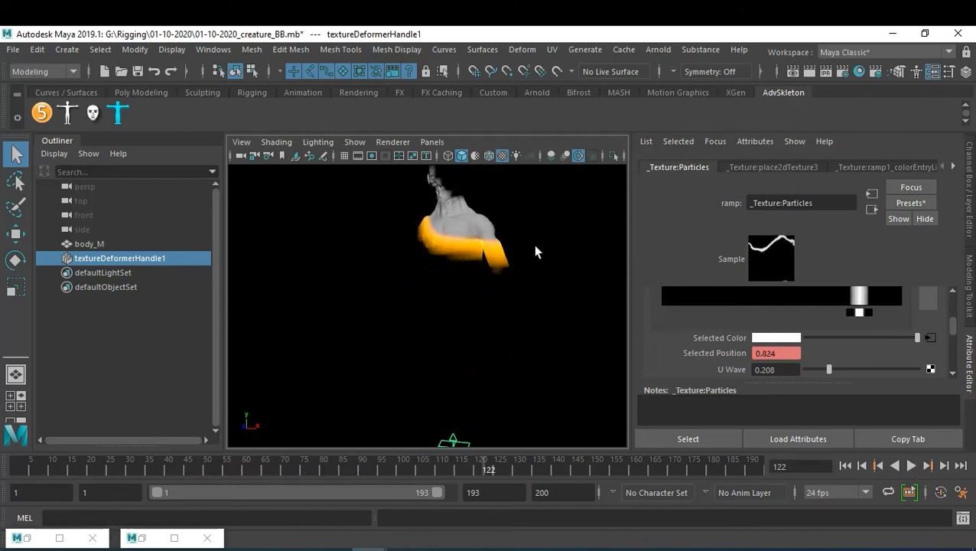
- Set the Viewport 2.0 bake resolution to 200 for both color and bump textures and rebake all textures
{"action": "left_click", "coordinate": [403, 145]}
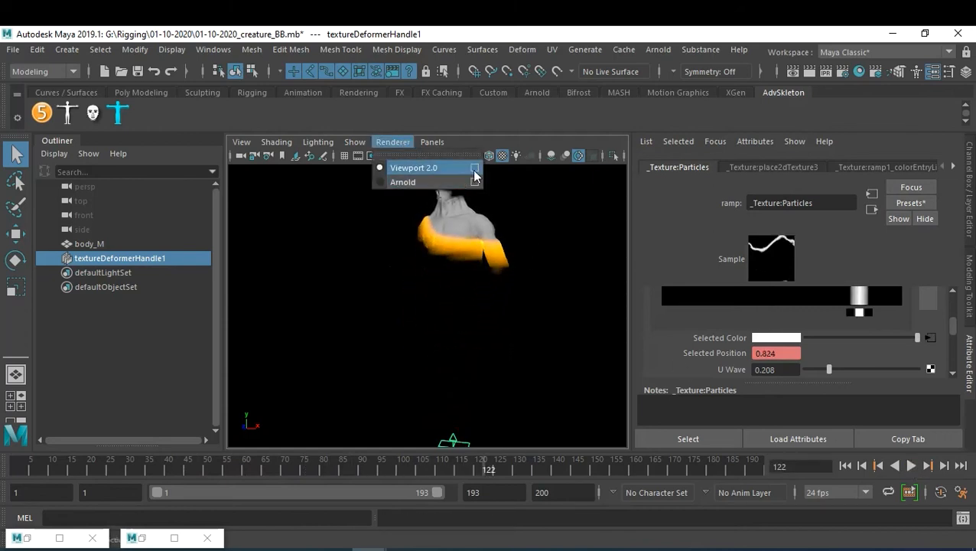
{"action": "left_click", "coordinate": [476, 176]}
{"action": "left_click_drag", "start_coordinate": [690, 357], "coordinate": [632, 359]}
{"action": "type", "text": "200"}
{"action": "key", "text": "Tab"}
{"action": "type", "text": "2"}
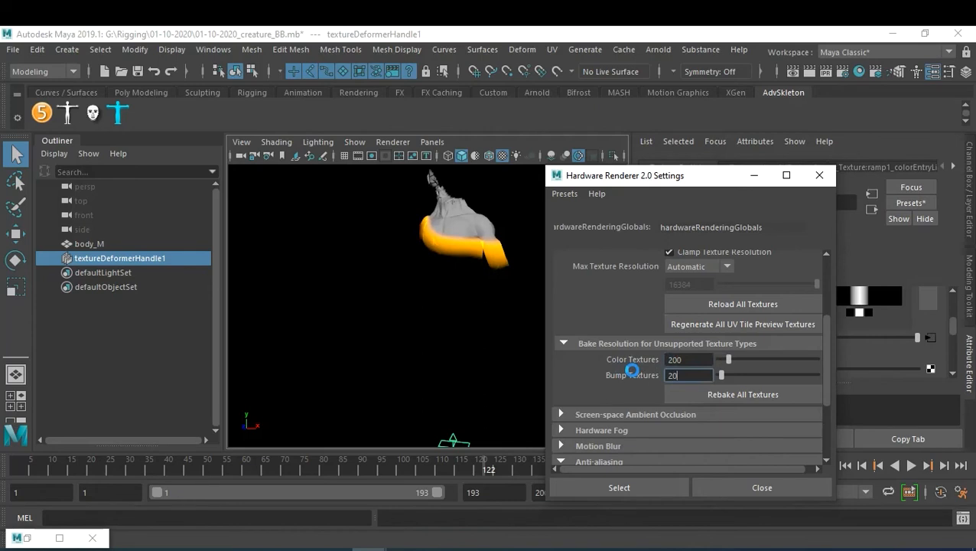
{"action": "left_click", "coordinate": [761, 394]}
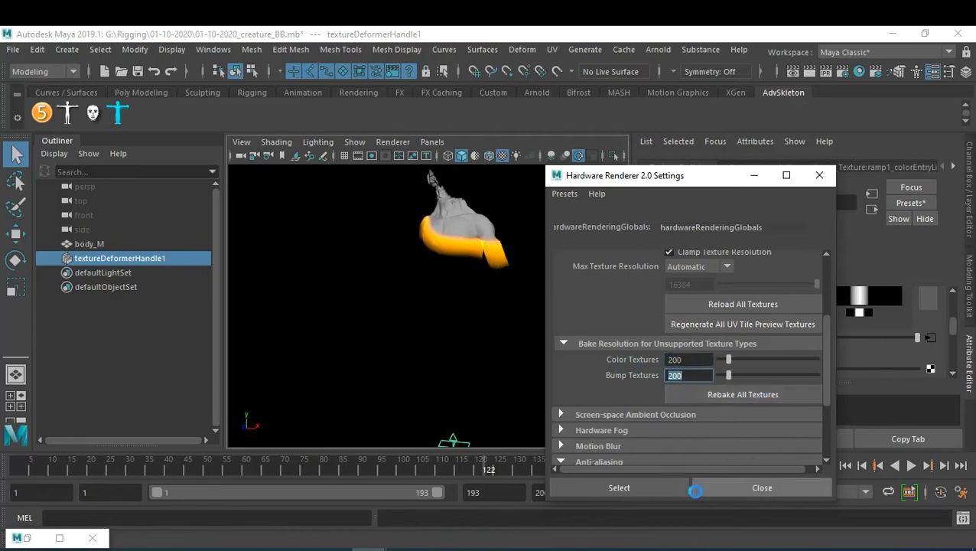
{"action": "left_click", "coordinate": [760, 488]}
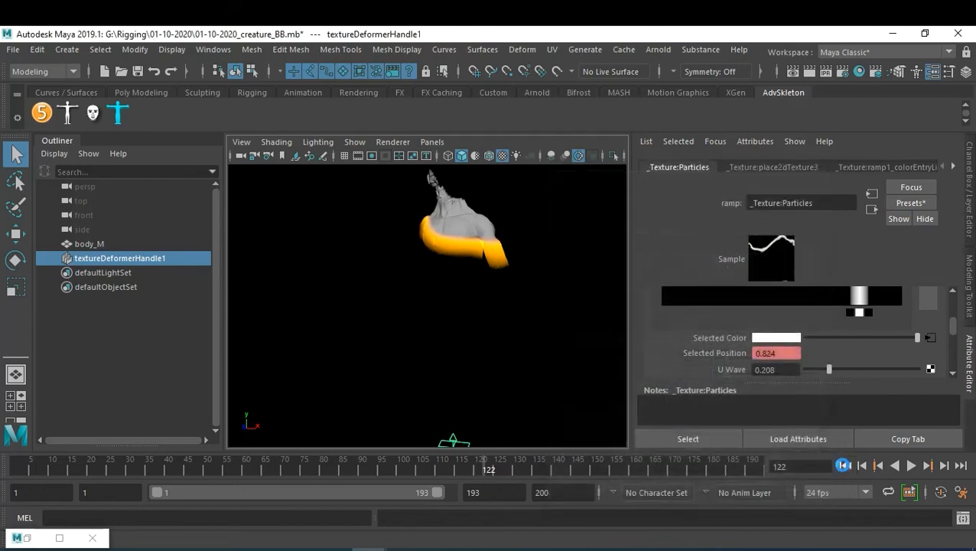
- Play the dissolve from frame 1 with the rebaked textures while orbiting the creature, and stop at frame 29
{"action": "left_click", "coordinate": [844, 466]}
{"action": "left_click", "coordinate": [911, 465]}
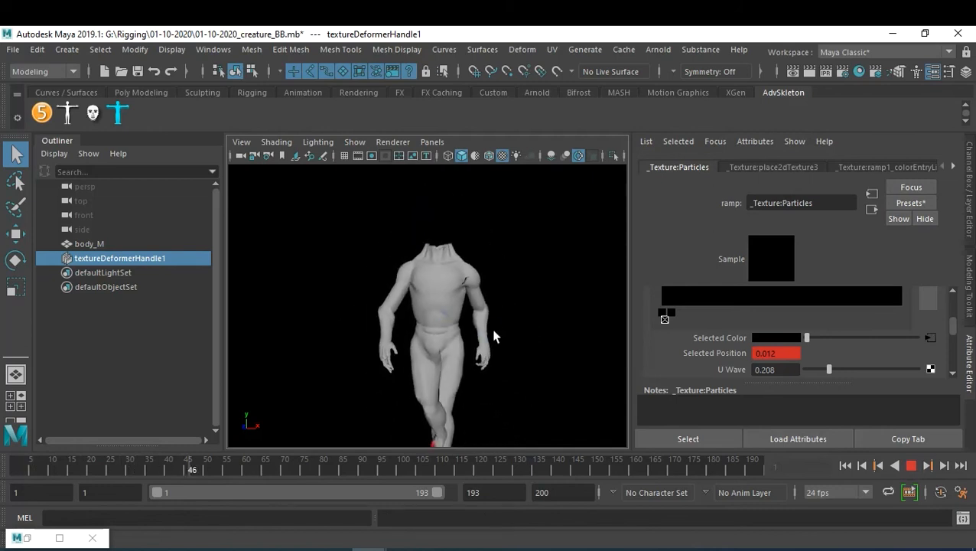
{"action": "left_click_drag", "start_coordinate": [492, 321], "coordinate": [516, 311], "text": "alt"}
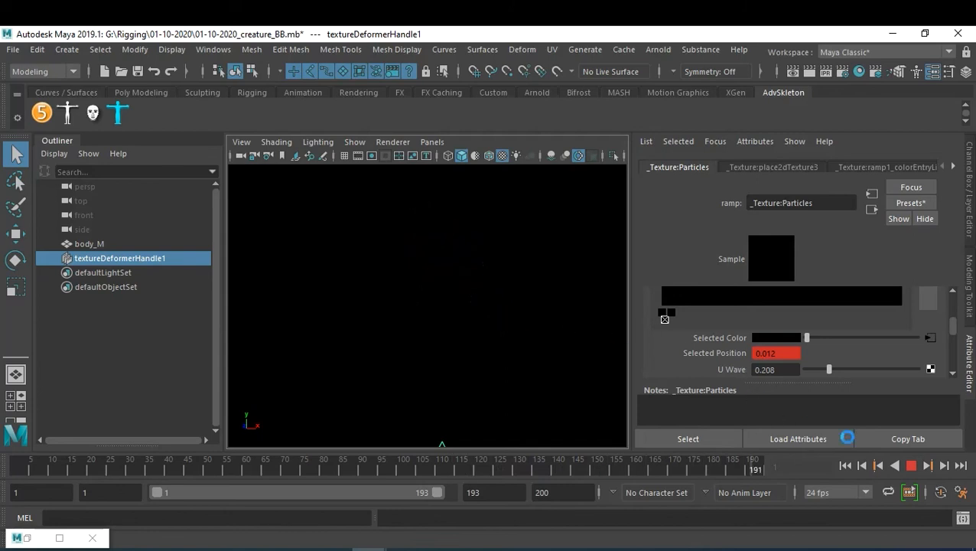
{"action": "left_click", "coordinate": [909, 465]}
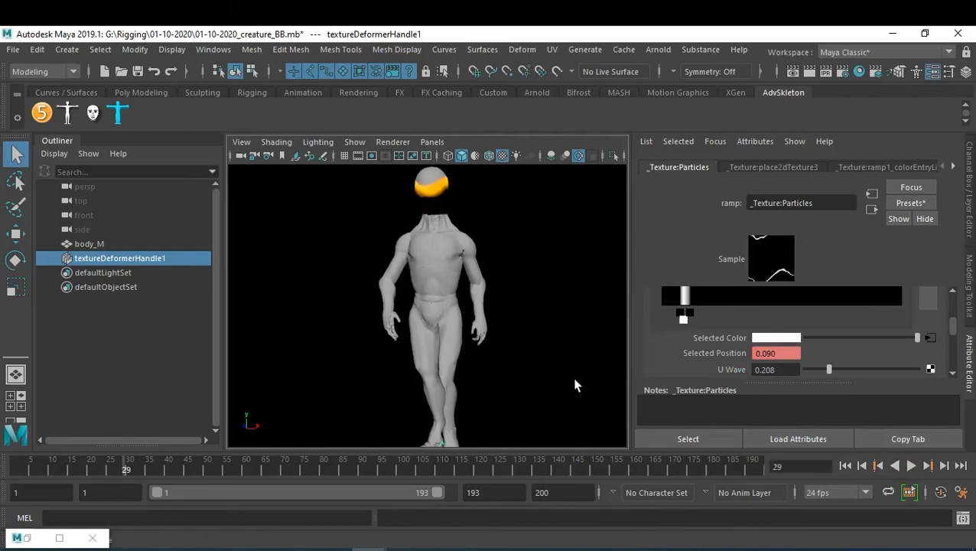
- Create a surface nParticle emitter from the creature's body with a new solver and a rate of 100 particles per second, scaled by object size
{"action": "left_click", "coordinate": [456, 275]}
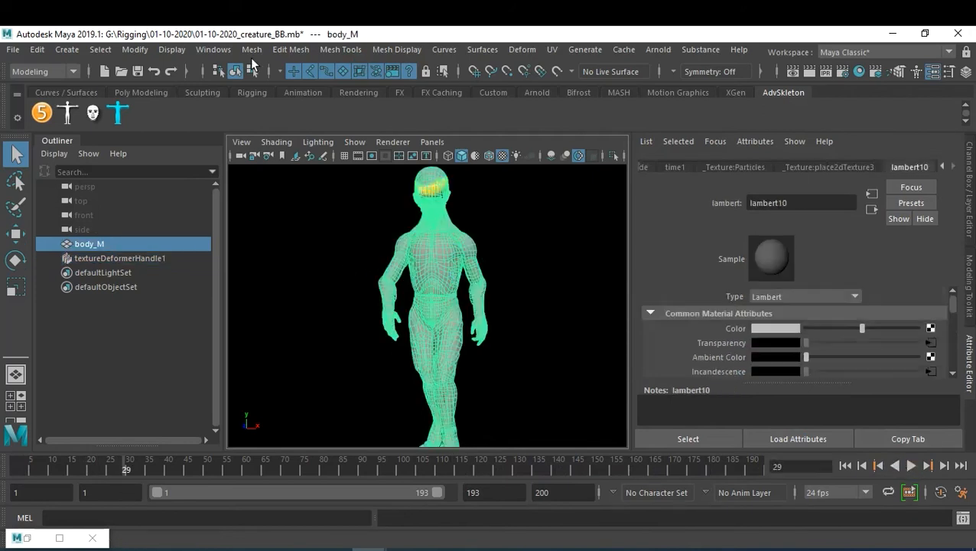
{"action": "left_click", "coordinate": [52, 73]}
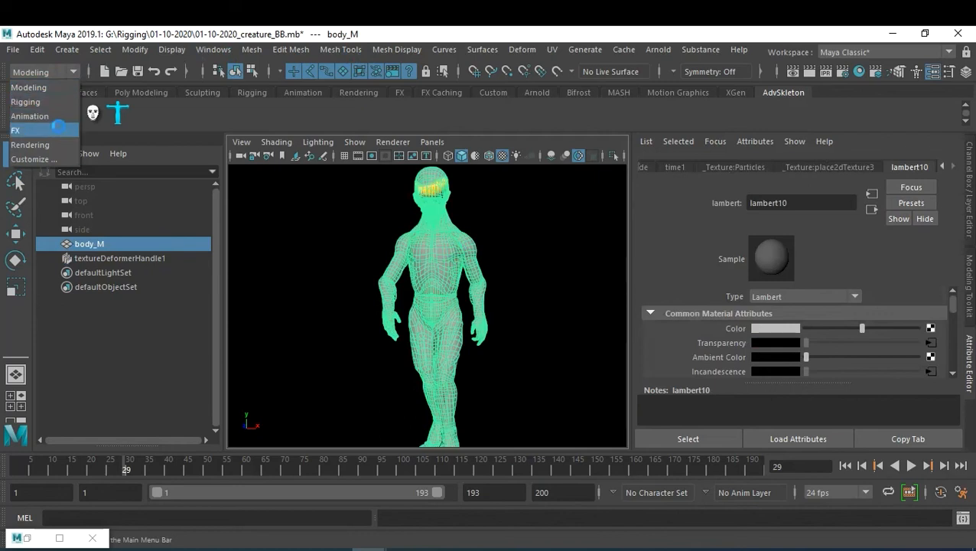
{"action": "left_click", "coordinate": [52, 130]}
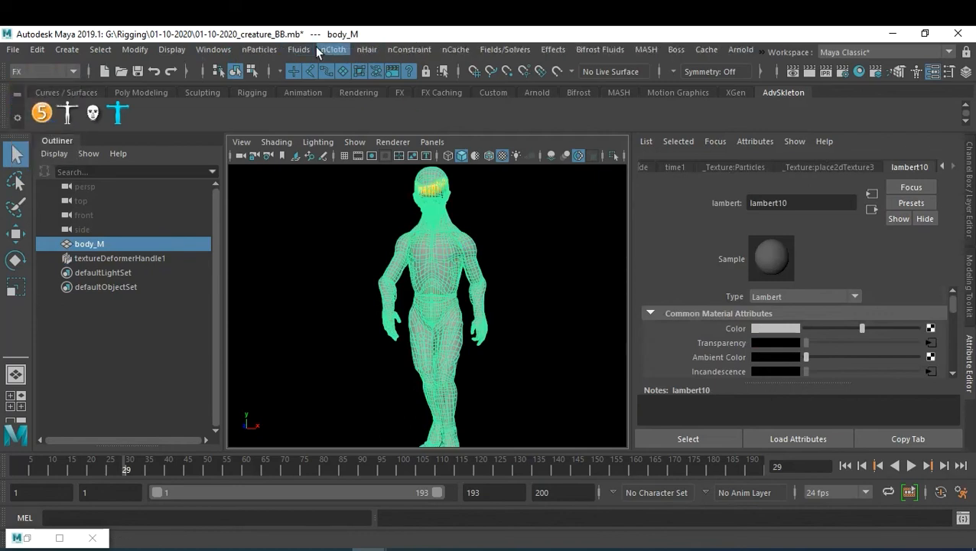
{"action": "left_click", "coordinate": [260, 49]}
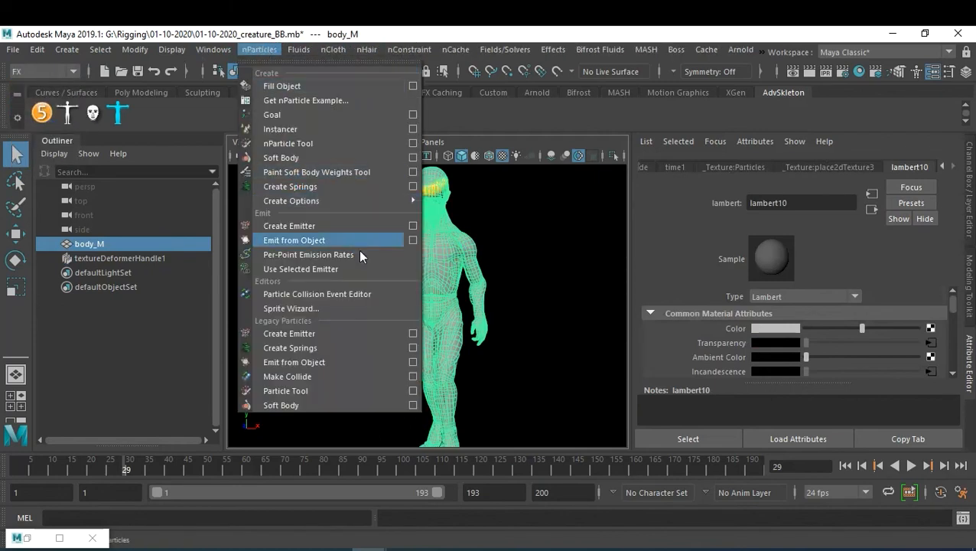
{"action": "left_click", "coordinate": [412, 240]}
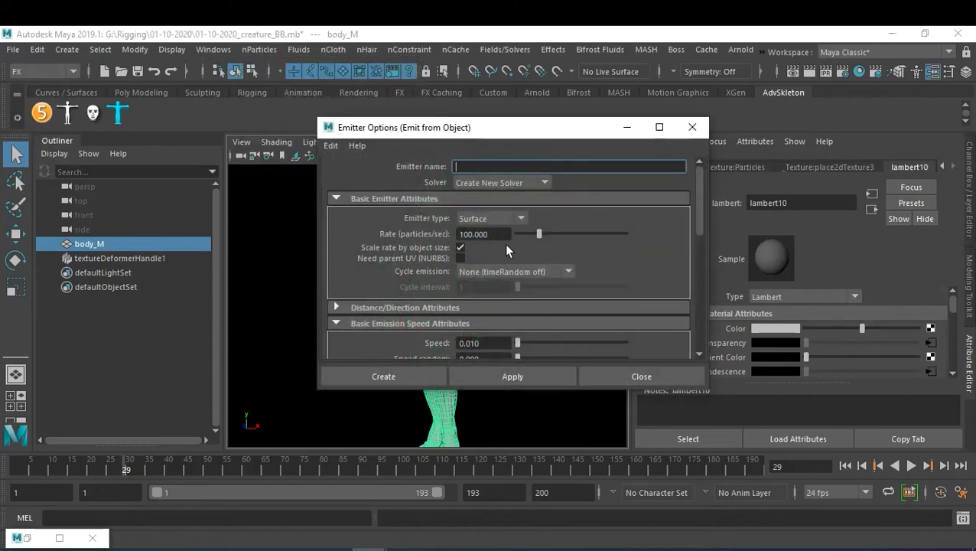
{"action": "left_click", "coordinate": [384, 374]}
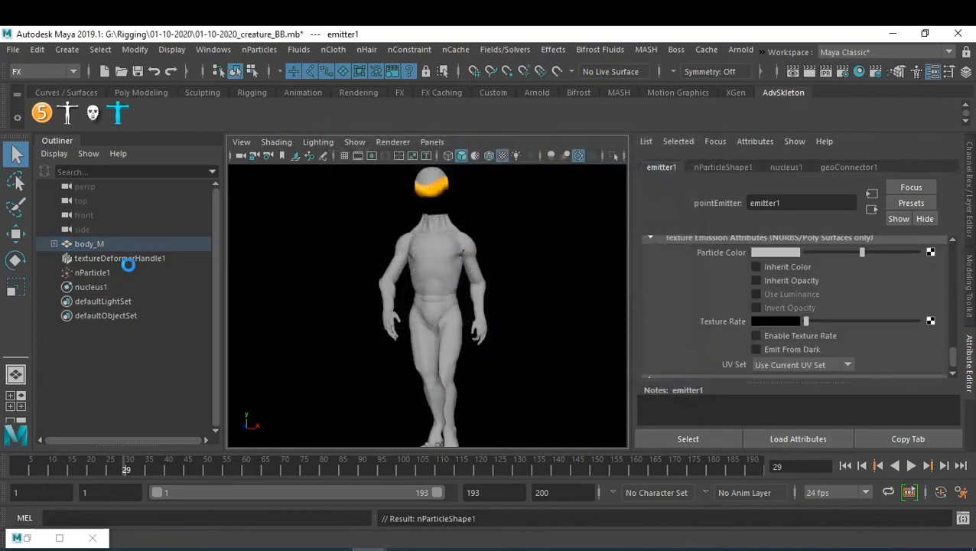
- Set the nParticle's lifespan mode to Random range with a lifespan of 3 and a lifespan random of 2
{"action": "left_click", "coordinate": [96, 272]}
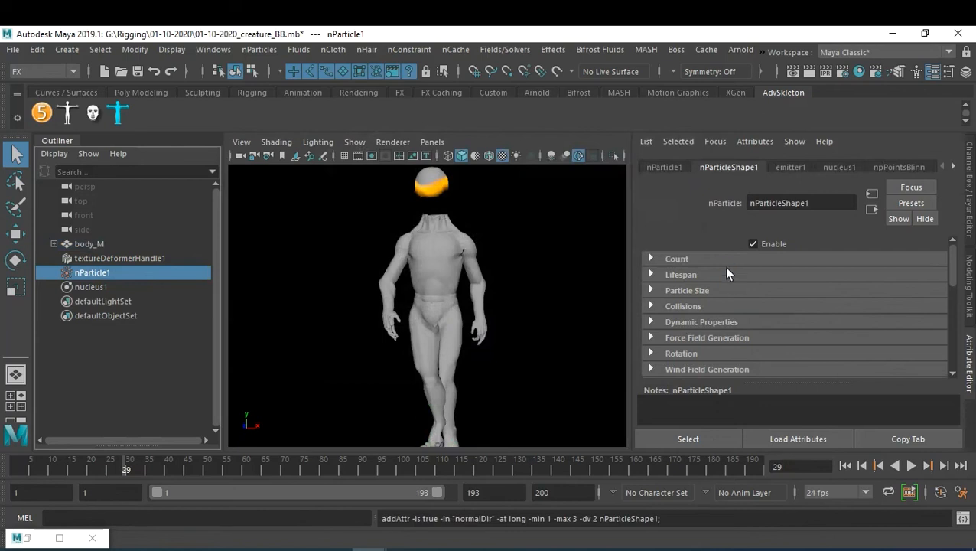
{"action": "left_click", "coordinate": [729, 275]}
{"action": "left_click", "coordinate": [789, 293]}
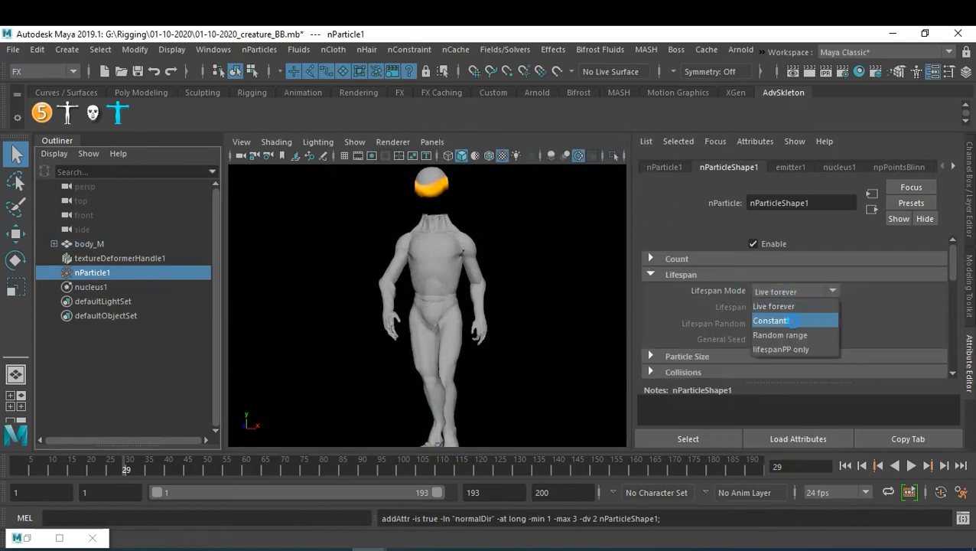
{"action": "left_click", "coordinate": [795, 334]}
{"action": "left_click_drag", "start_coordinate": [785, 306], "coordinate": [696, 299]}
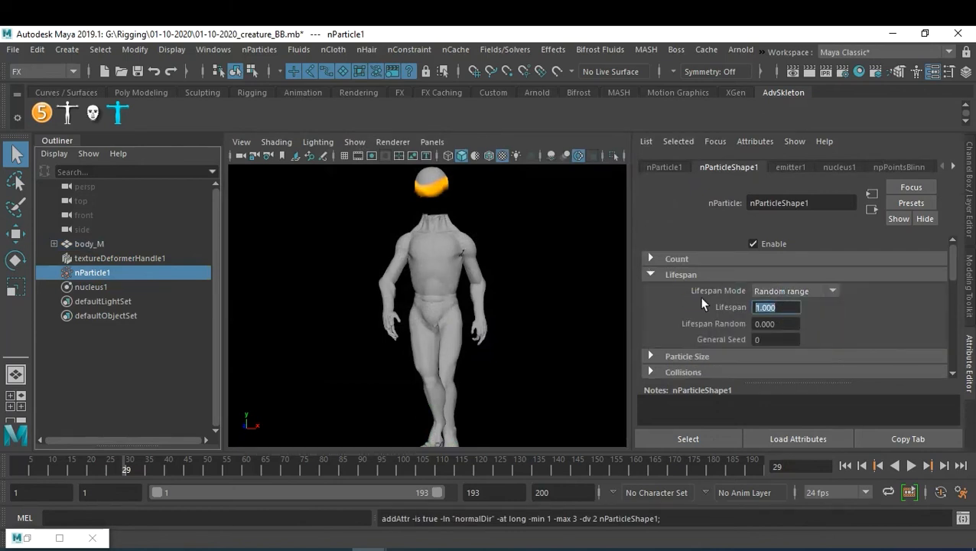
{"action": "type", "text": "3"}
{"action": "left_click_drag", "start_coordinate": [790, 323], "coordinate": [689, 324]}
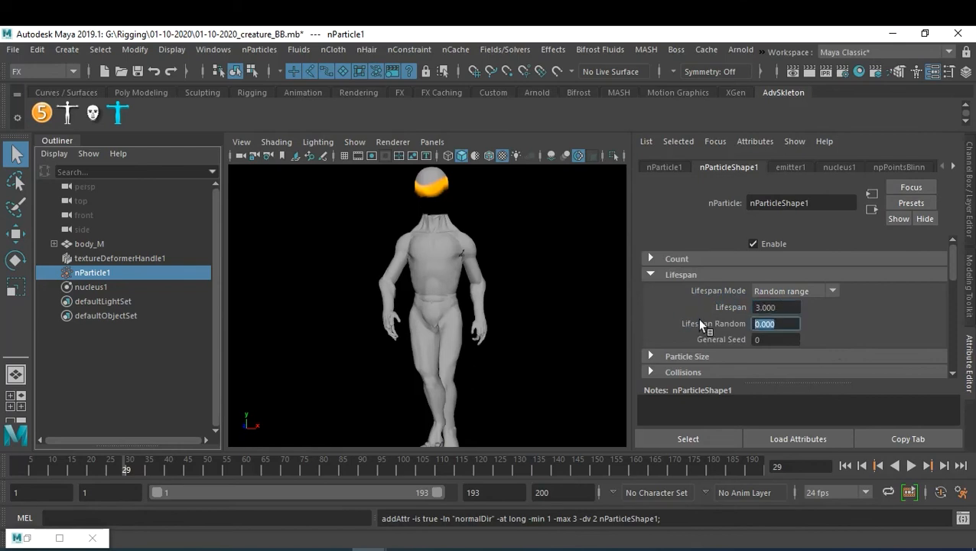
{"action": "key", "text": "Return"}
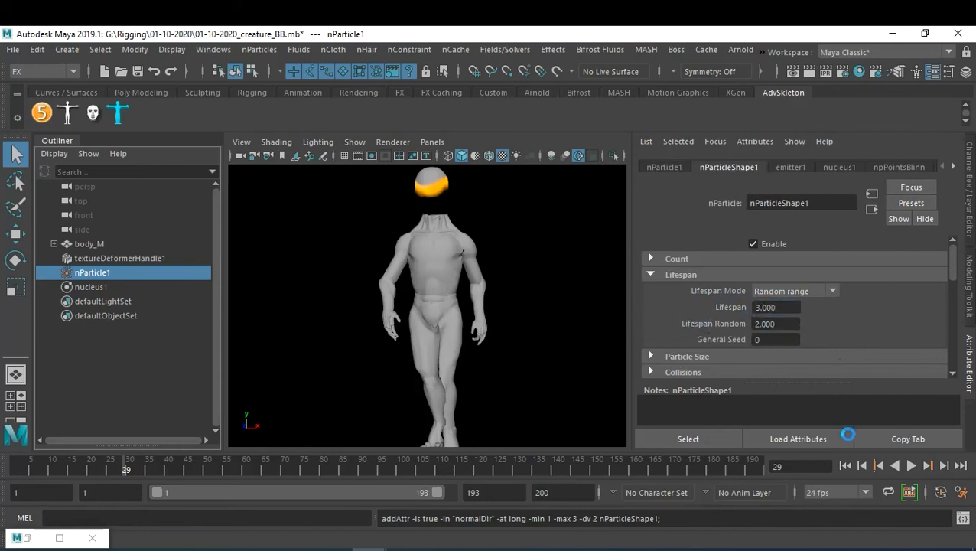
- Play the particle simulation from frame 1 to check the emission and stop at frame 25
{"action": "left_click", "coordinate": [845, 465]}
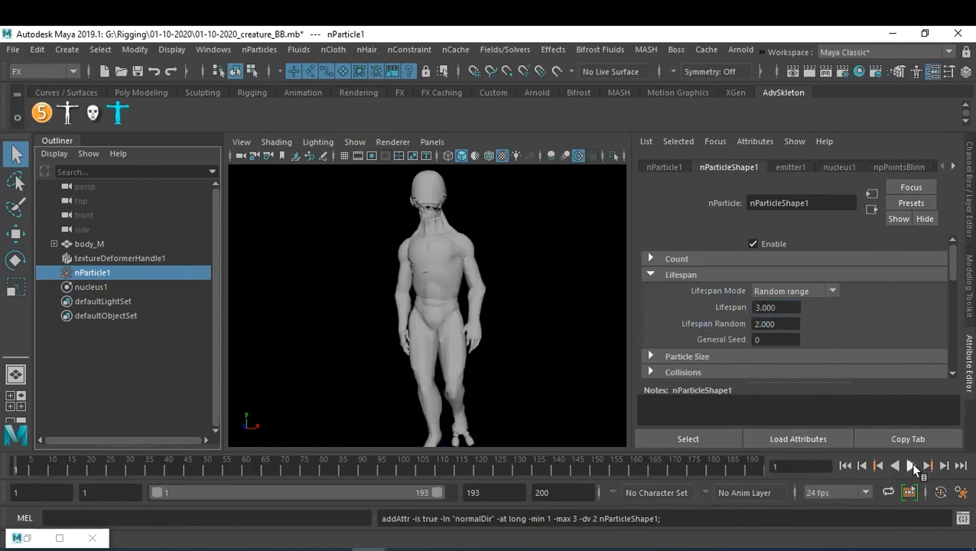
{"action": "left_click", "coordinate": [912, 465]}
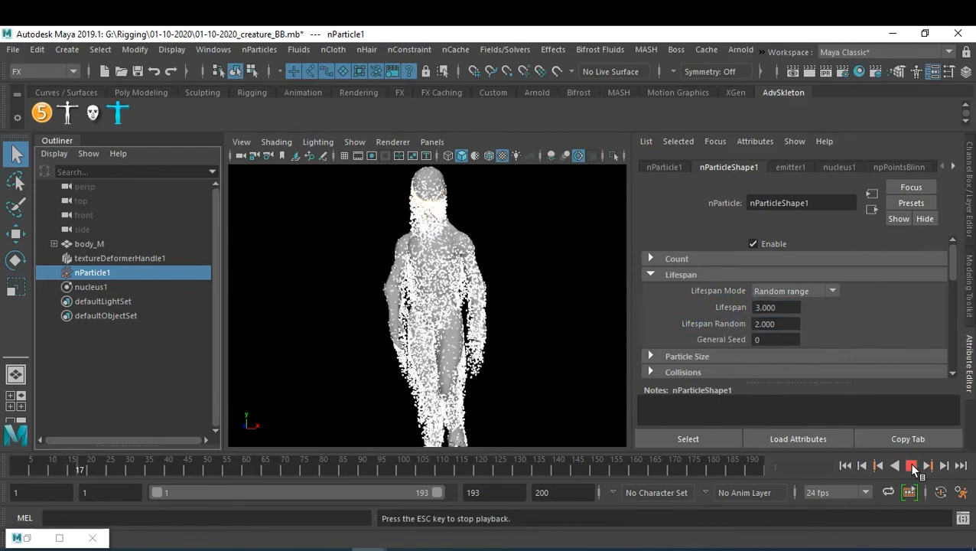
{"action": "left_click", "coordinate": [911, 465]}
{"action": "left_click", "coordinate": [911, 465]}
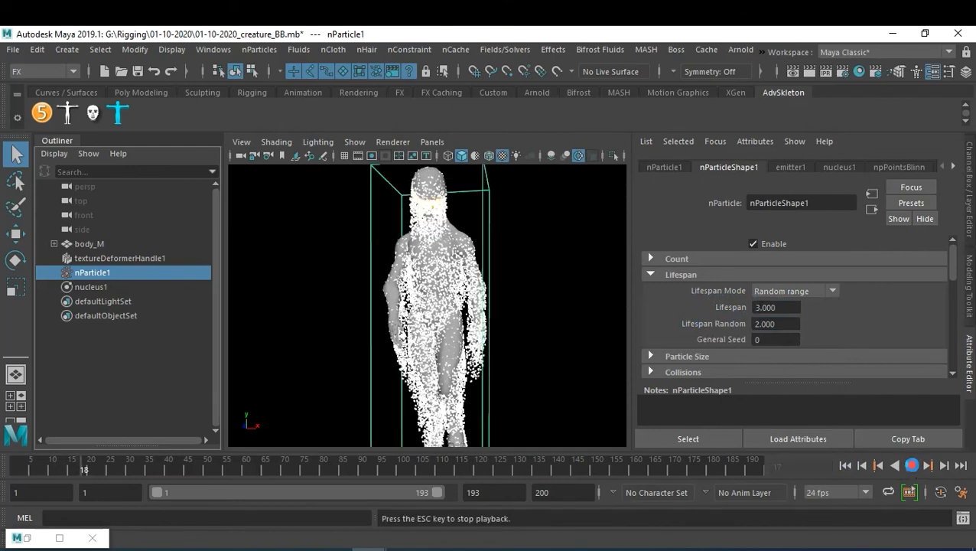
{"action": "left_click", "coordinate": [911, 465]}
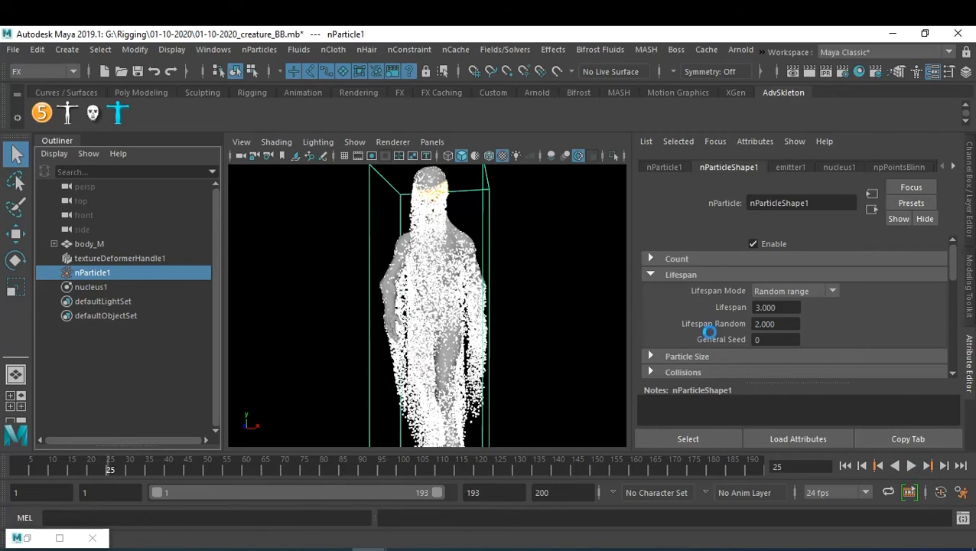
- Set the nucleus solver's gravity direction to 1 in X and 1 in Y
{"action": "left_click", "coordinate": [91, 287]}
{"action": "scroll", "coordinate": [846, 341], "scroll_direction": "down", "scroll_amount": 2}
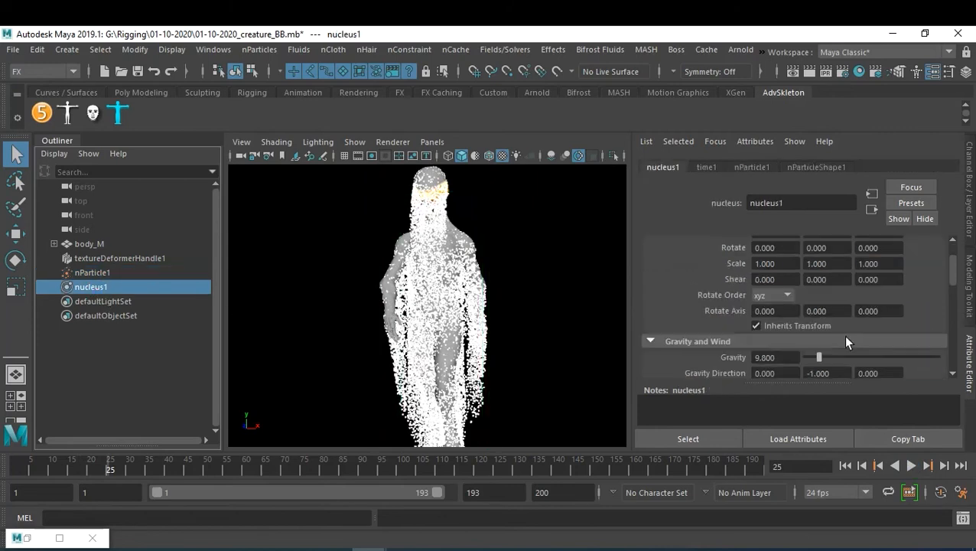
{"action": "scroll", "coordinate": [845, 337], "scroll_direction": "down", "scroll_amount": 1}
{"action": "left_click_drag", "start_coordinate": [795, 330], "coordinate": [697, 329]}
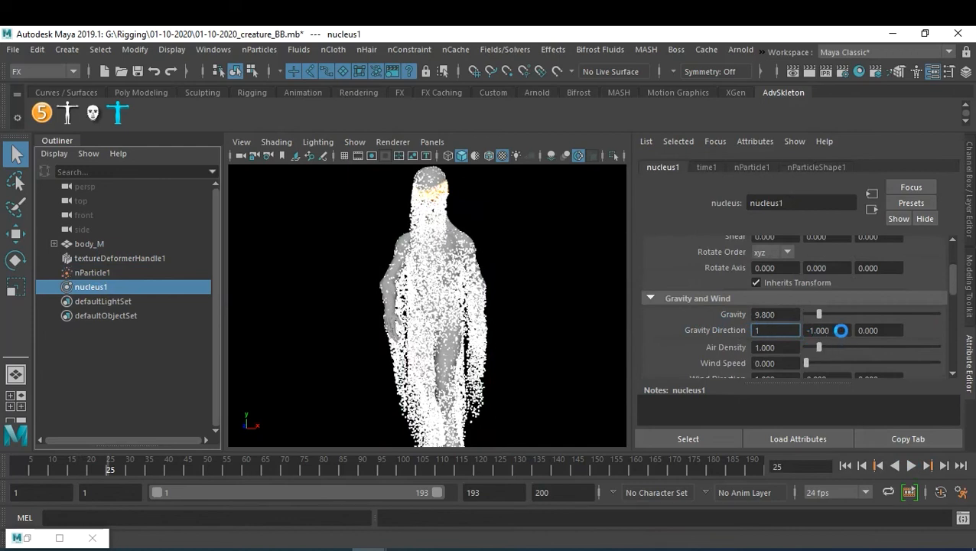
{"action": "key", "text": "Tab"}
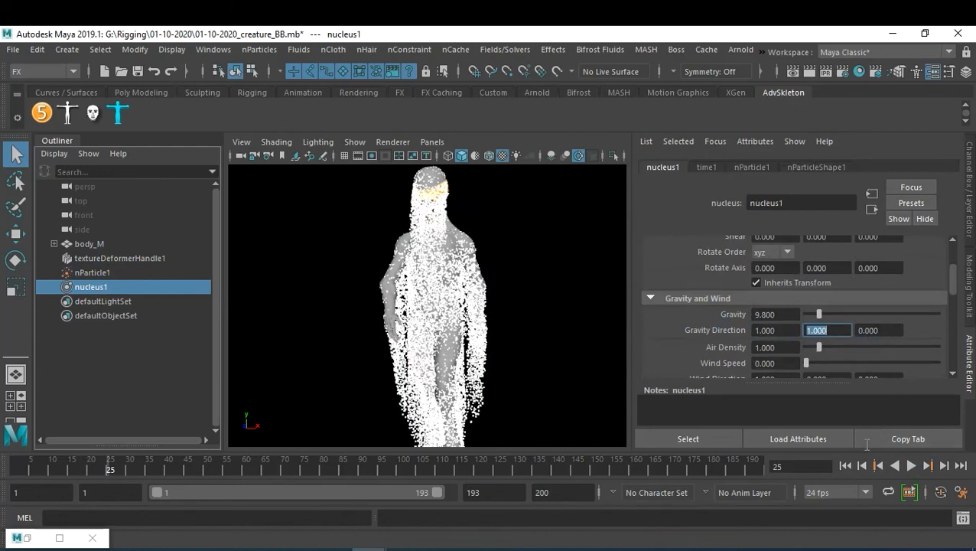
- Replay the simulation from frame 1 to check the new gravity direction and stop at frame 50
{"action": "left_click", "coordinate": [846, 465]}
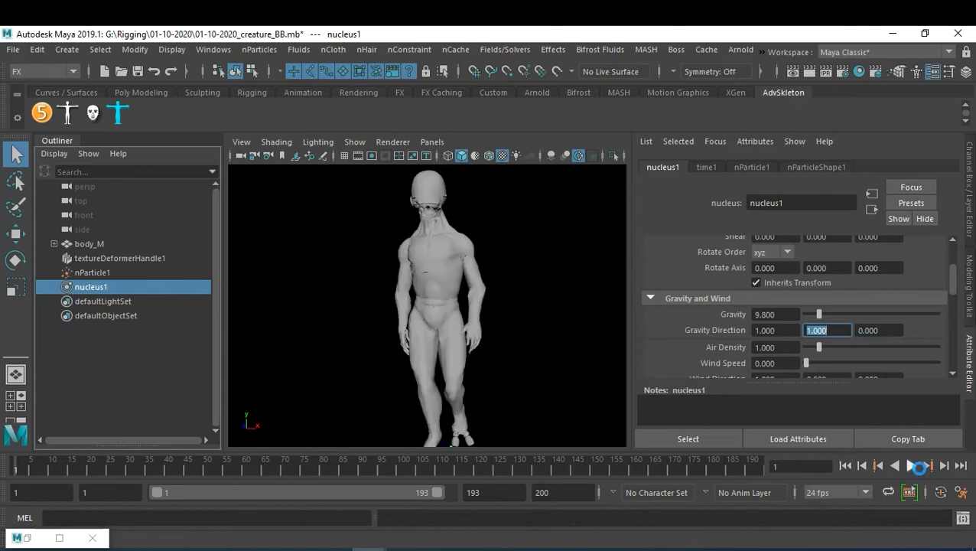
{"action": "left_click", "coordinate": [911, 465]}
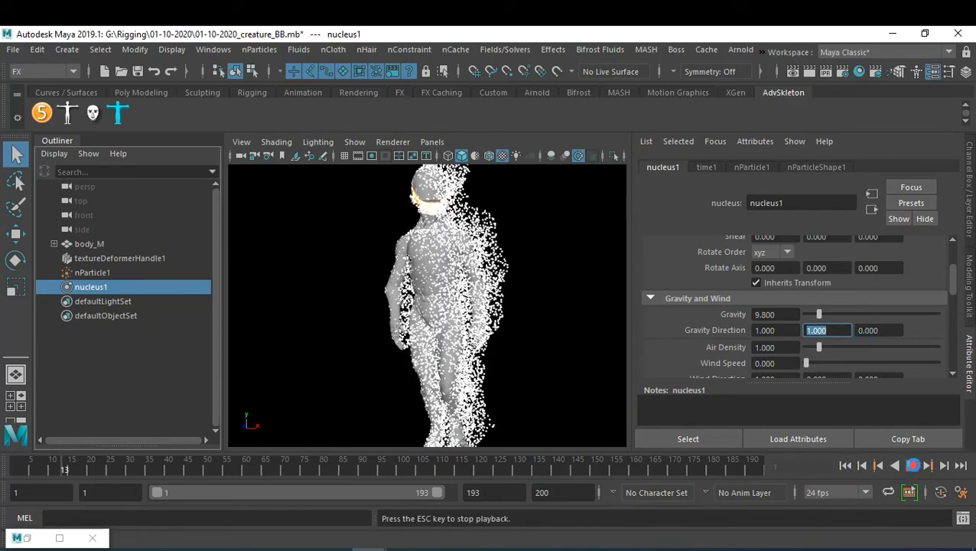
{"action": "left_click", "coordinate": [911, 464]}
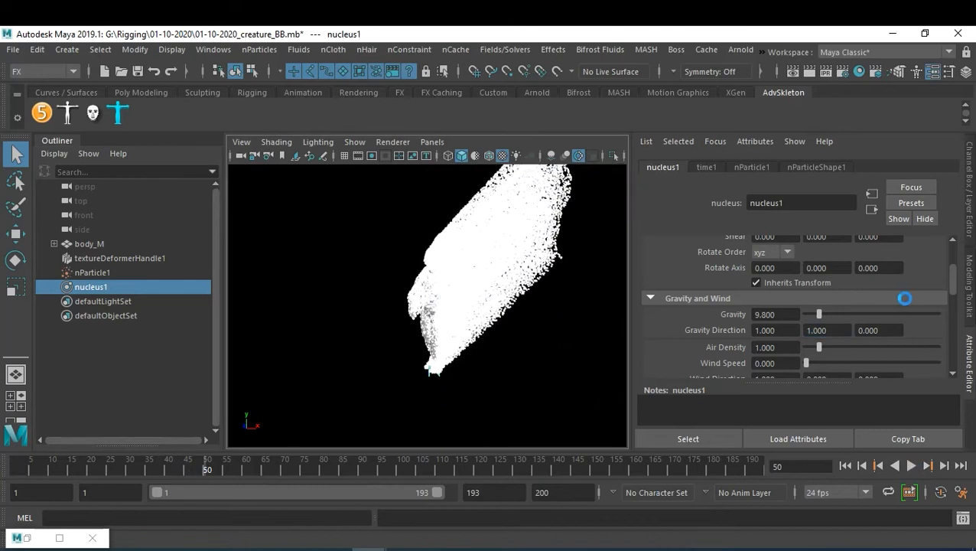
- Set the nParticle's lifespan to 1 and its lifespan random to 0.8
{"action": "scroll", "coordinate": [886, 333], "scroll_direction": "up", "scroll_amount": 3}
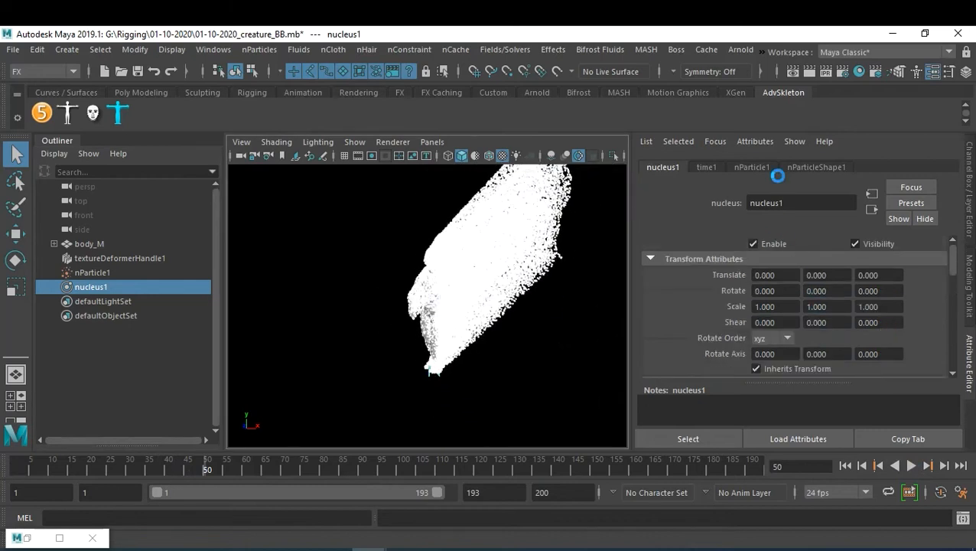
{"action": "left_click", "coordinate": [816, 166]}
{"action": "left_click_drag", "start_coordinate": [792, 307], "coordinate": [710, 308]}
{"action": "type", "text": "3"}
{"action": "key", "text": "Return"}
{"action": "type", "text": "1"}
{"action": "key", "text": "Tab"}
{"action": "type", "text": ".8"}
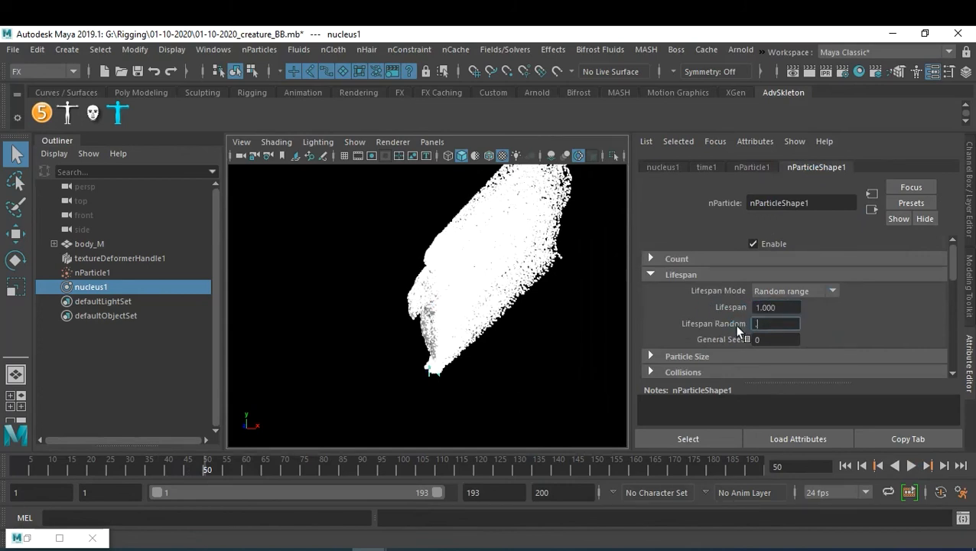
{"action": "key", "text": "Return"}
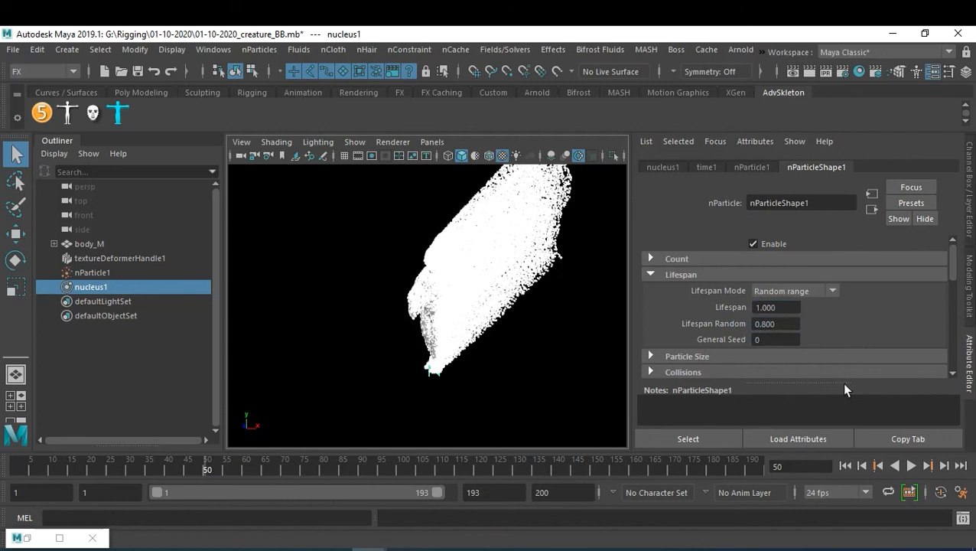
- Replay the simulation from frame 1 to check the shortened particle lifespan and stop at frame 48
{"action": "left_click", "coordinate": [845, 466]}
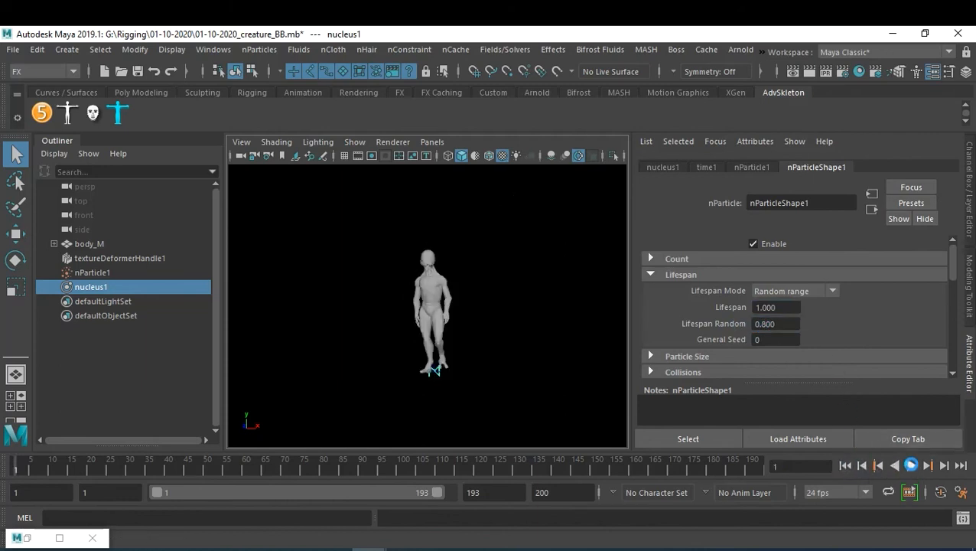
{"action": "left_click", "coordinate": [911, 466]}
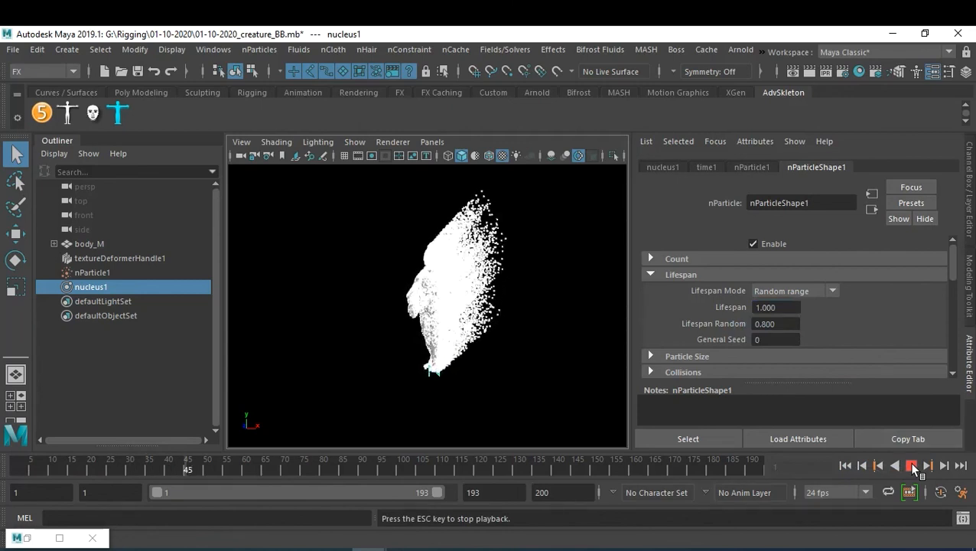
{"action": "key", "text": "Escape"}
- Set the nParticle's lifespan to 0.5 and its lifespan random to 0.2
{"action": "left_click", "coordinate": [788, 307]}
{"action": "key", "text": "BackSpace"}
{"action": "type", "text": ".5"}
{"action": "left_click", "coordinate": [778, 323]}
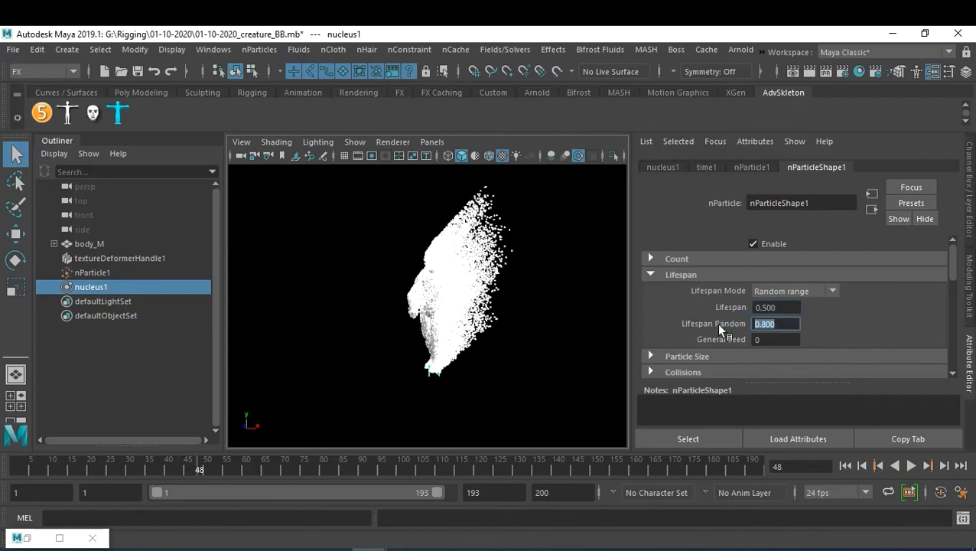
{"action": "key", "text": "BackSpace"}
{"action": "type", "text": ".2"}
{"action": "key", "text": "Return"}
- Replay the simulation from frame 1, stop at frame 34 and inspect the particles around the creature up close
{"action": "left_click", "coordinate": [844, 466]}
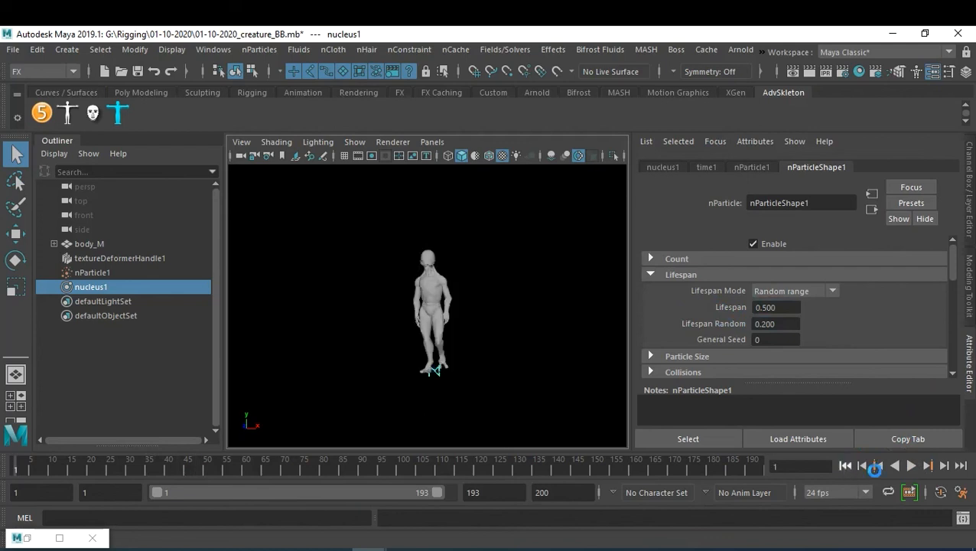
{"action": "left_click", "coordinate": [910, 465]}
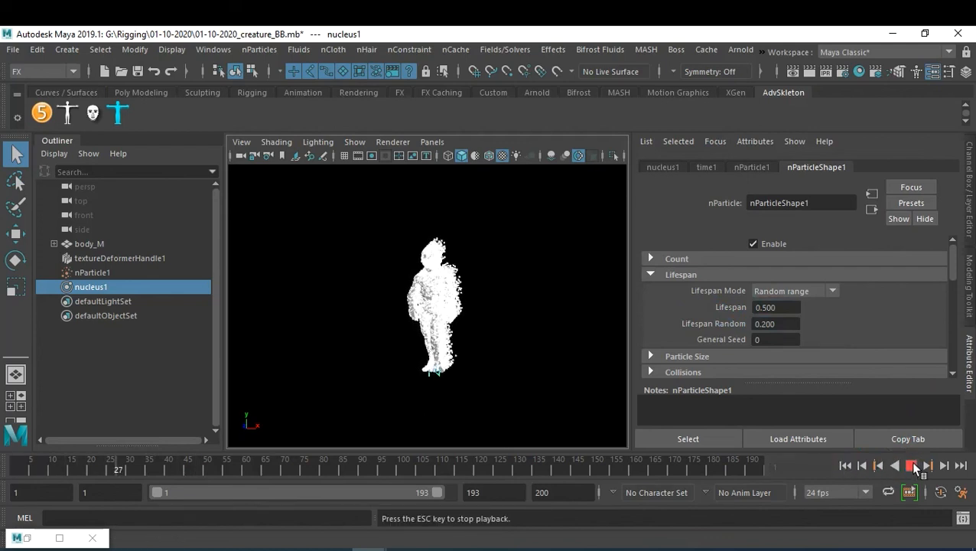
{"action": "left_click", "coordinate": [911, 465]}
{"action": "right_click_drag", "start_coordinate": [437, 286], "coordinate": [522, 255], "text": "alt"}
{"action": "middle_click_drag", "start_coordinate": [463, 274], "coordinate": [459, 302], "text": "alt"}
{"action": "mouse_move", "coordinate": [488, 314]}
{"action": "left_mouse_down", "text": "alt"}
{"action": "mouse_move", "coordinate": [448, 304]}
{"action": "mouse_move", "coordinate": [480, 304]}
{"action": "mouse_move", "coordinate": [419, 304]}
{"action": "mouse_move", "coordinate": [503, 306]}
{"action": "left_mouse_up", "text": "alt"}
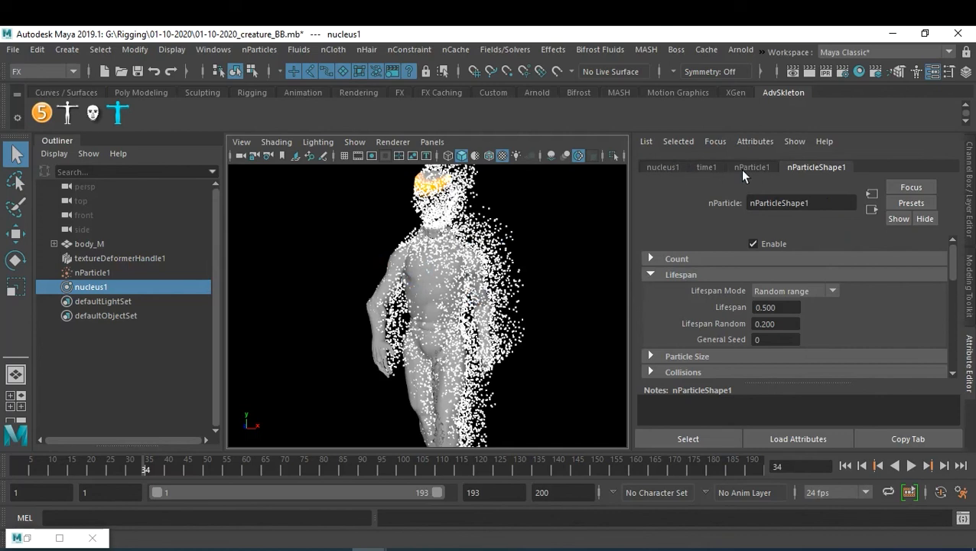
- Enable the texture rate on the body's emitter and connect the Particles ramp from Hypershade to its Texture Rate
{"action": "left_click", "coordinate": [54, 243]}
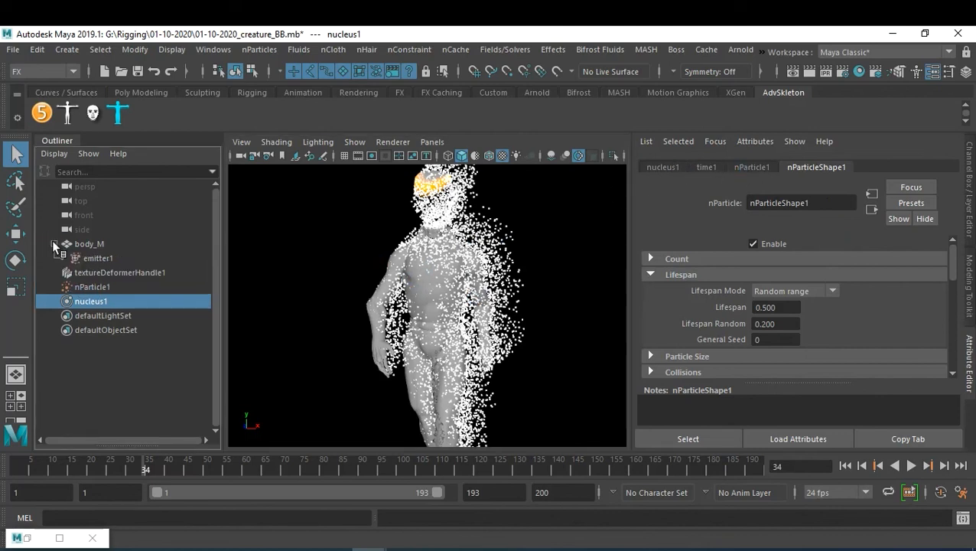
{"action": "left_click", "coordinate": [95, 258]}
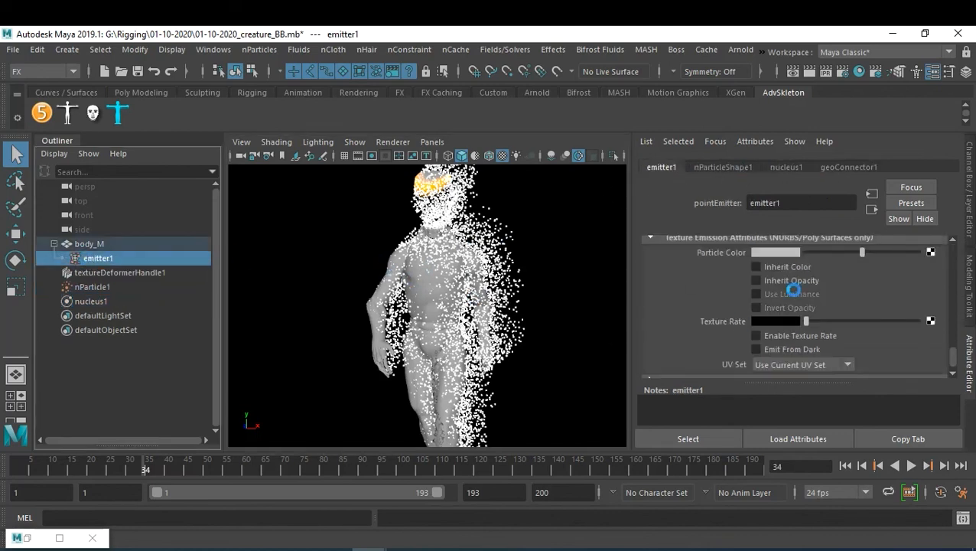
{"action": "left_click", "coordinate": [60, 538]}
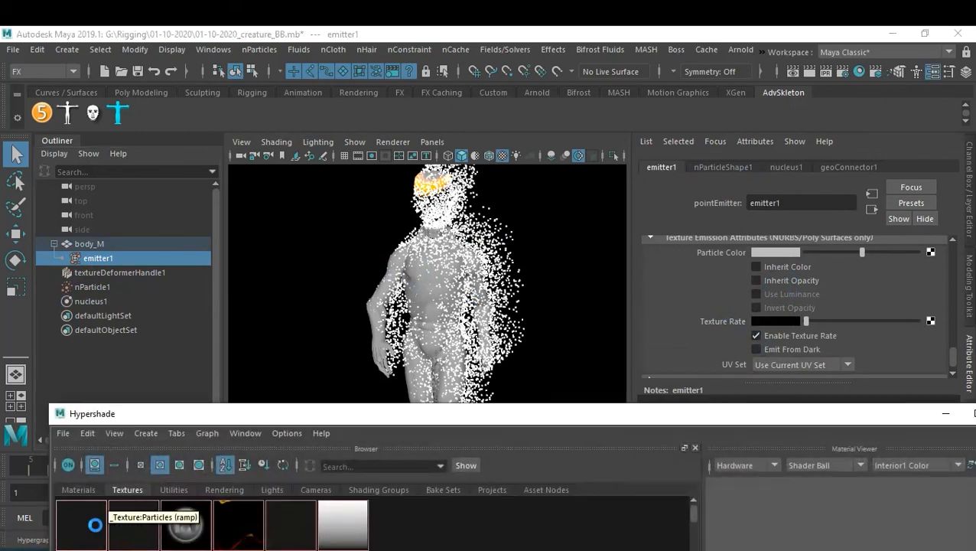
{"action": "middle_click_drag", "start_coordinate": [84, 525], "coordinate": [732, 323]}
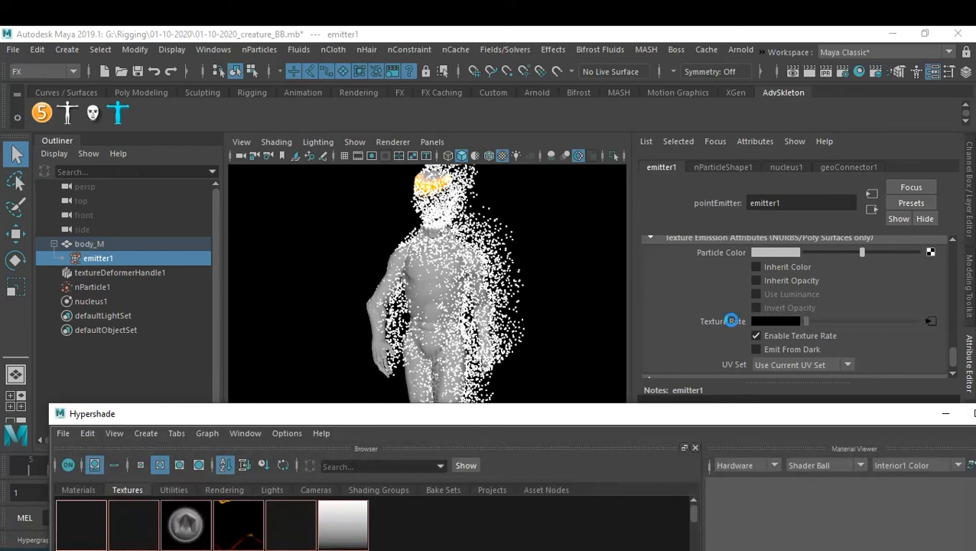
{"action": "left_click", "coordinate": [944, 418]}
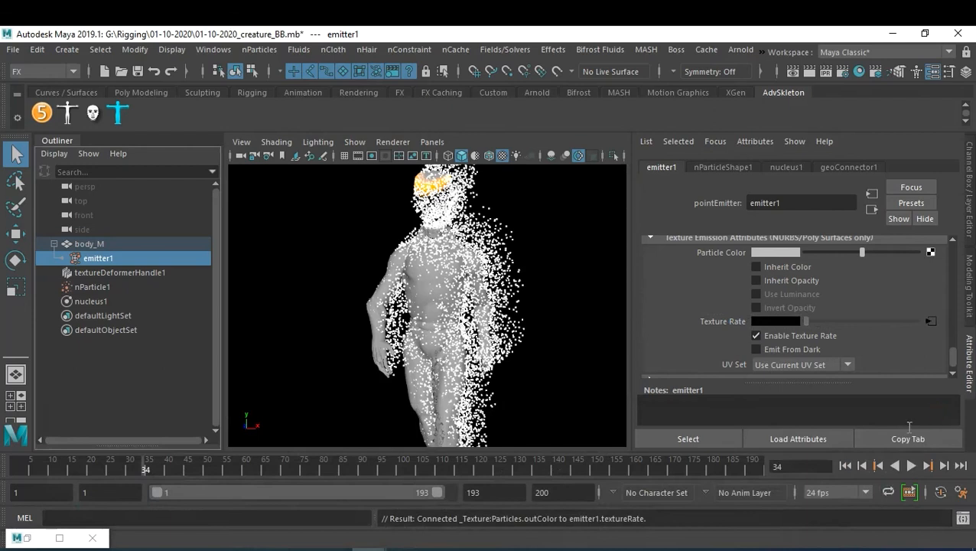
- Replay the simulation from frame 1, stop at frame 33 and examine the ramp-driven emission around the creature from several angles
{"action": "left_click", "coordinate": [847, 466]}
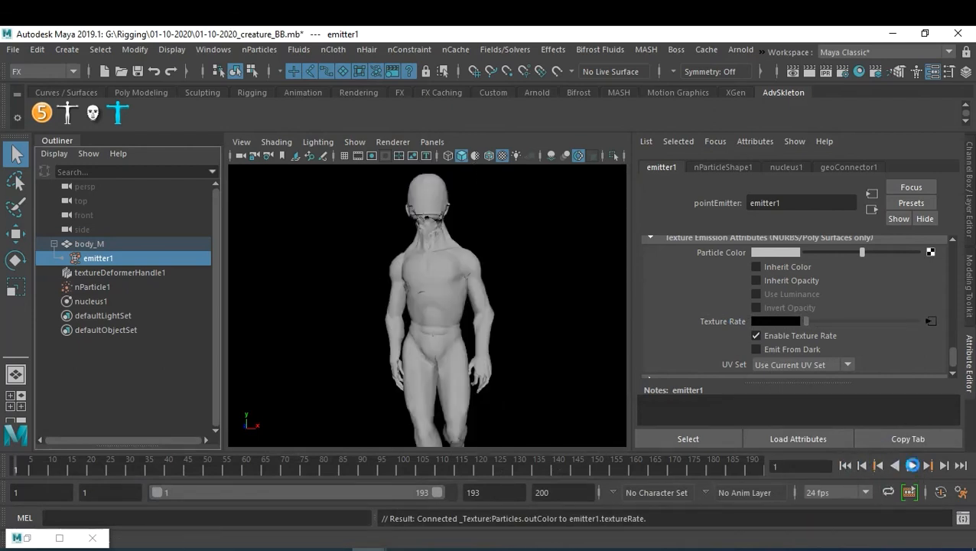
{"action": "left_click", "coordinate": [912, 465]}
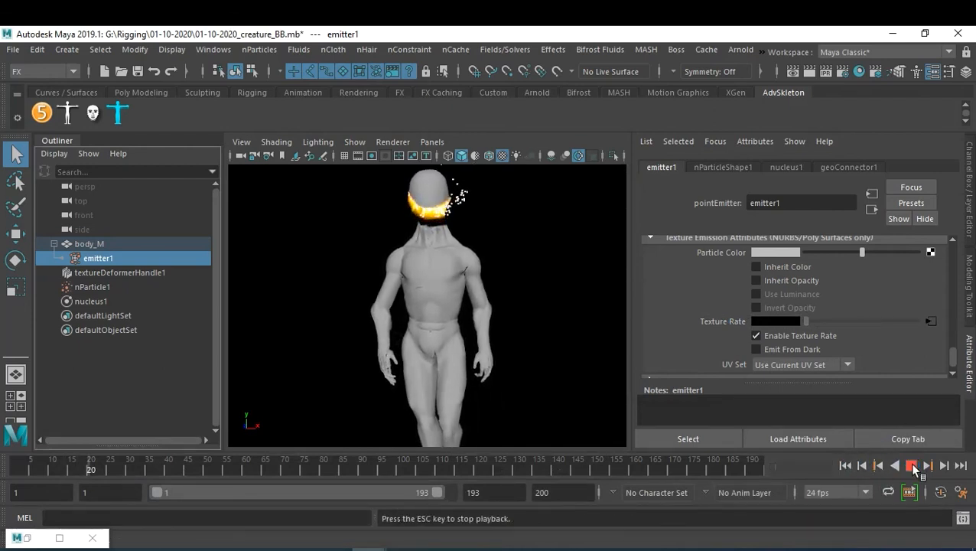
{"action": "left_click", "coordinate": [912, 468]}
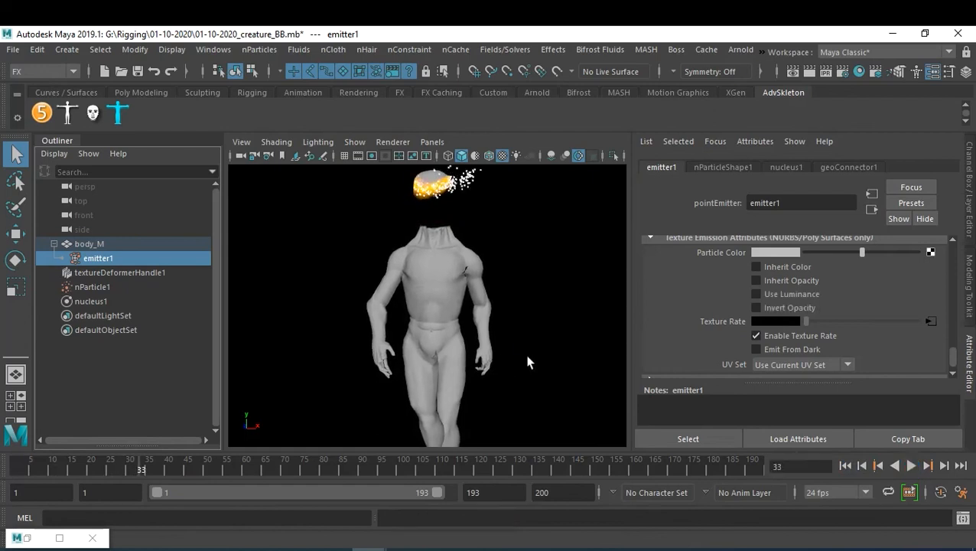
{"action": "middle_click_drag", "start_coordinate": [527, 355], "coordinate": [533, 299], "text": "alt"}
{"action": "left_click_drag", "start_coordinate": [547, 292], "coordinate": [383, 312], "text": "alt"}
{"action": "middle_click_drag", "start_coordinate": [443, 325], "coordinate": [434, 375], "text": "alt"}
{"action": "left_click_drag", "start_coordinate": [433, 375], "coordinate": [496, 360], "text": "alt"}
{"action": "right_click_drag", "start_coordinate": [478, 353], "coordinate": [444, 337], "text": "alt"}
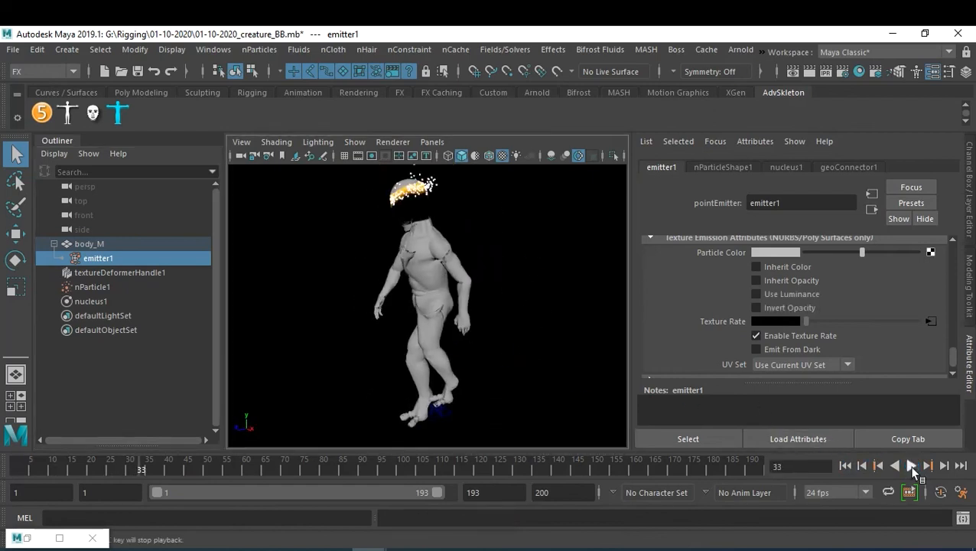
- Continue the playback from frame 33 to frame 104 while viewing the creature more from the front
{"action": "left_click", "coordinate": [912, 466]}
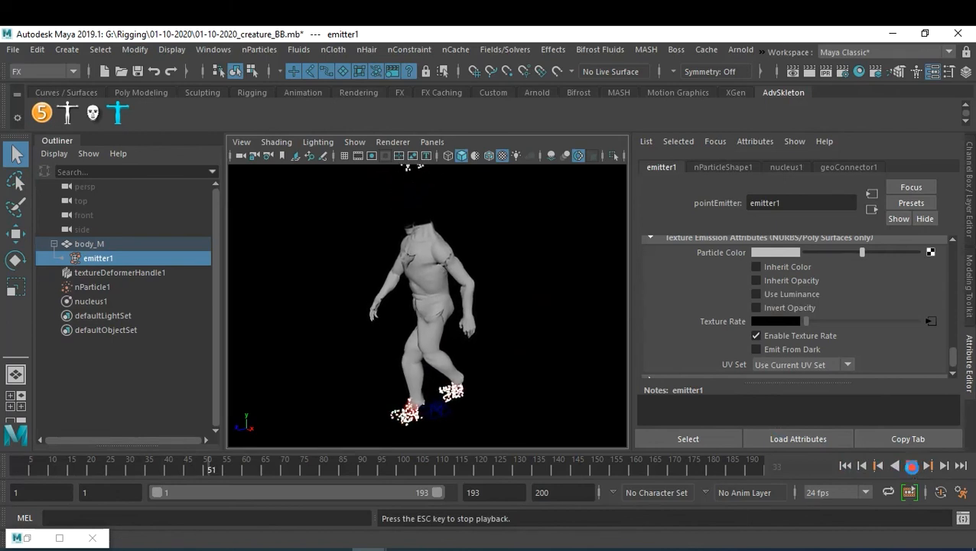
{"action": "left_click_drag", "start_coordinate": [495, 356], "coordinate": [582, 346], "text": "alt"}
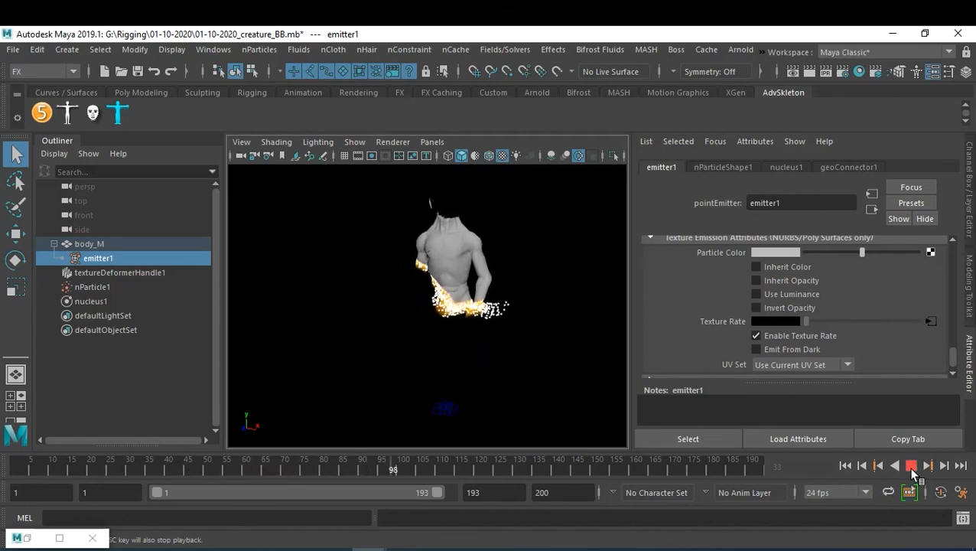
{"action": "left_click", "coordinate": [911, 466]}
- Set the Particle Render Type of nParticleShape1 to Cloud (s/w) in its Shading attributes
{"action": "left_click", "coordinate": [730, 170]}
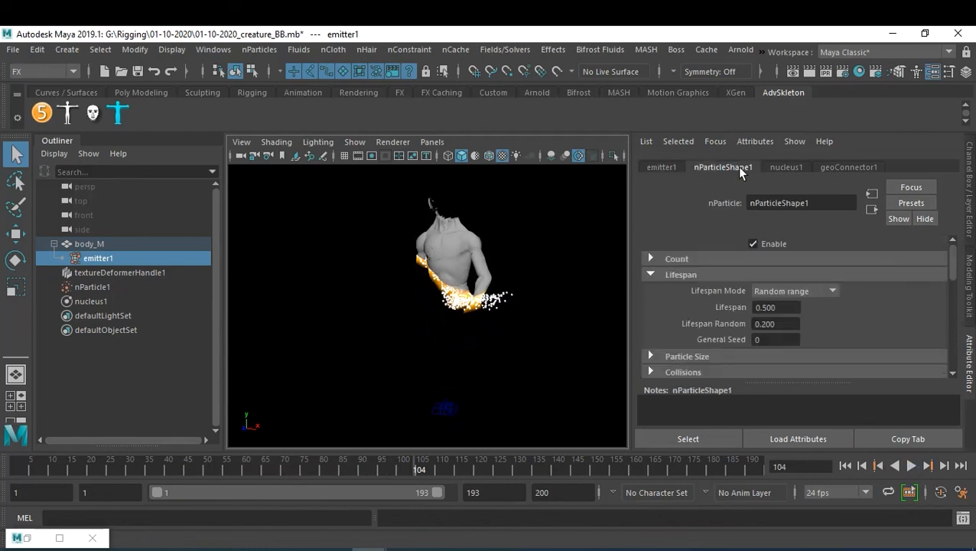
{"action": "scroll", "coordinate": [866, 314], "scroll_direction": "down", "scroll_amount": 8}
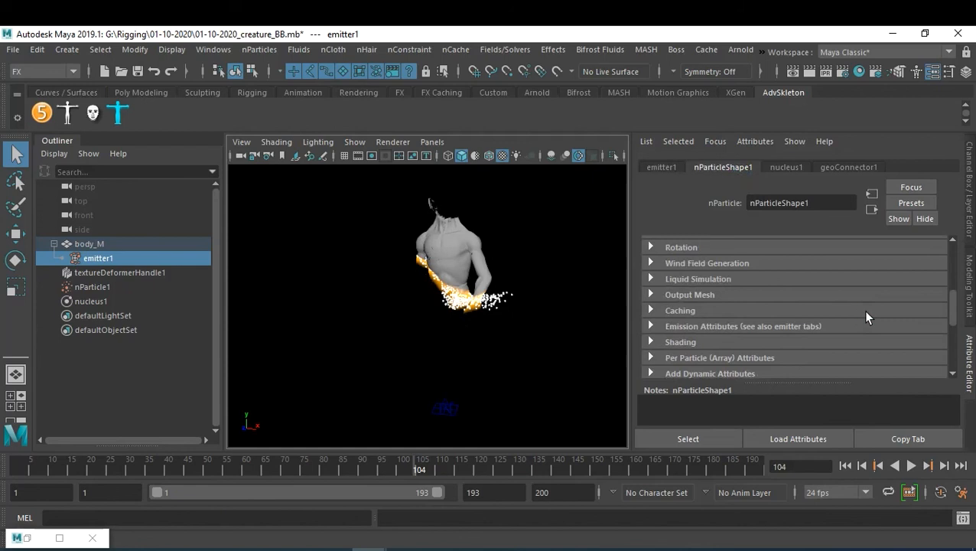
{"action": "scroll", "coordinate": [866, 312], "scroll_direction": "down", "scroll_amount": 6}
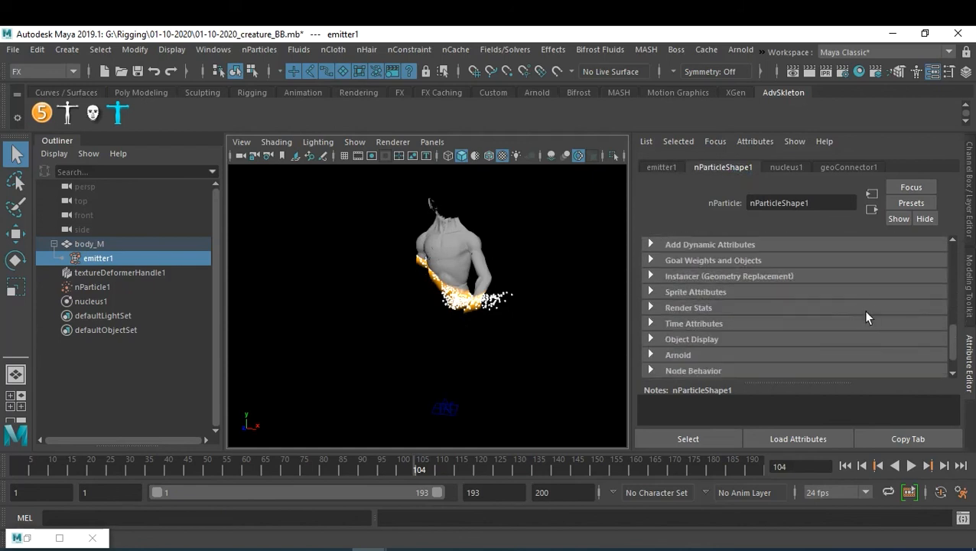
{"action": "scroll", "coordinate": [865, 311], "scroll_direction": "up", "scroll_amount": 4}
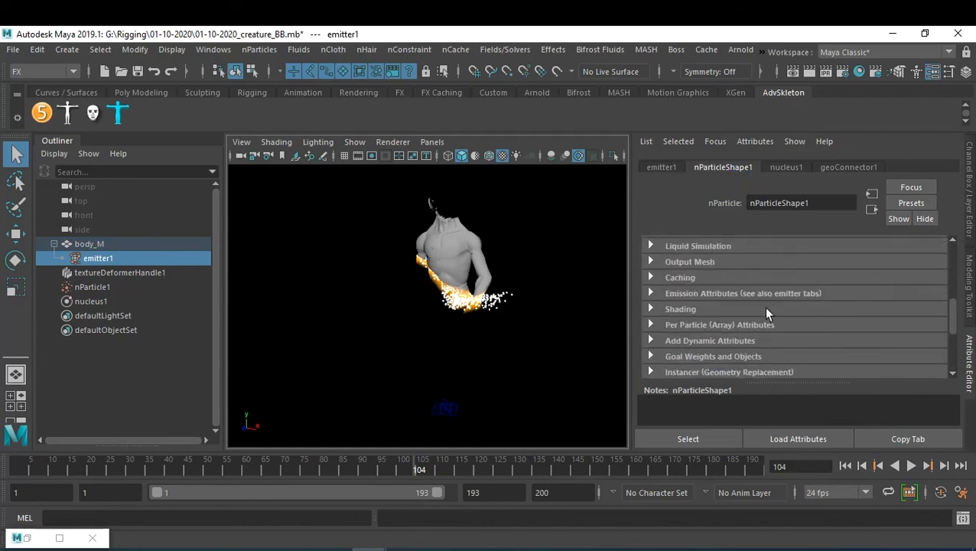
{"action": "left_click", "coordinate": [704, 307]}
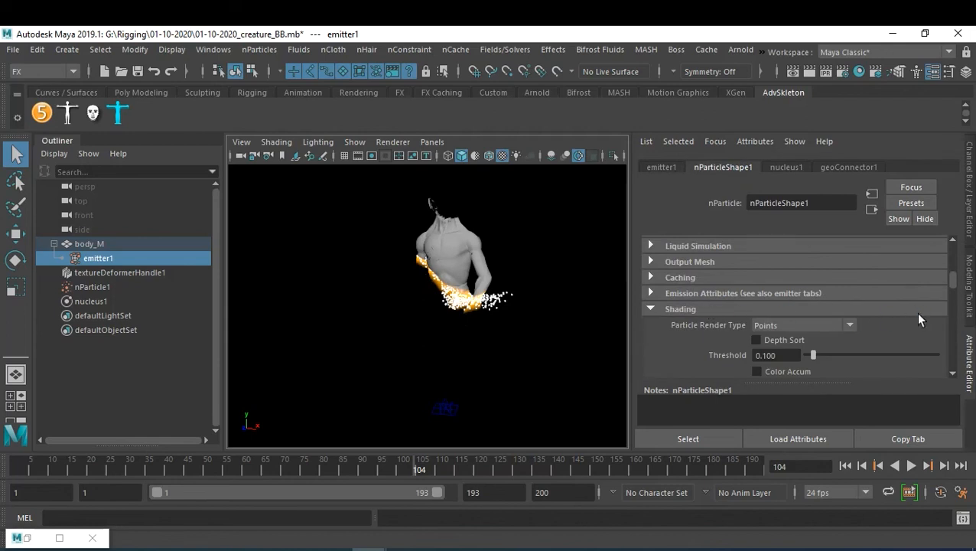
{"action": "scroll", "coordinate": [918, 319], "scroll_direction": "down", "scroll_amount": 2}
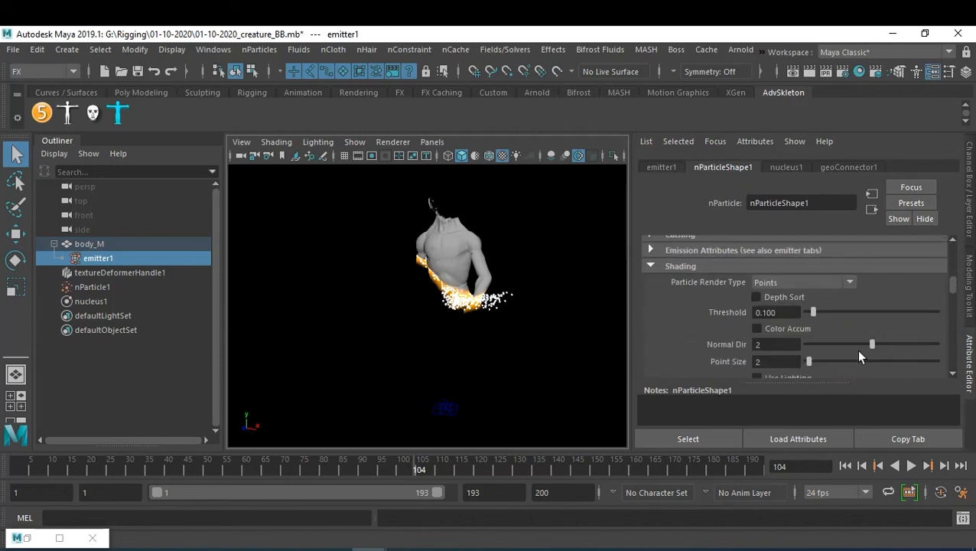
{"action": "scroll", "coordinate": [855, 349], "scroll_direction": "down", "scroll_amount": 4}
{"action": "scroll", "coordinate": [856, 350], "scroll_direction": "up", "scroll_amount": 2}
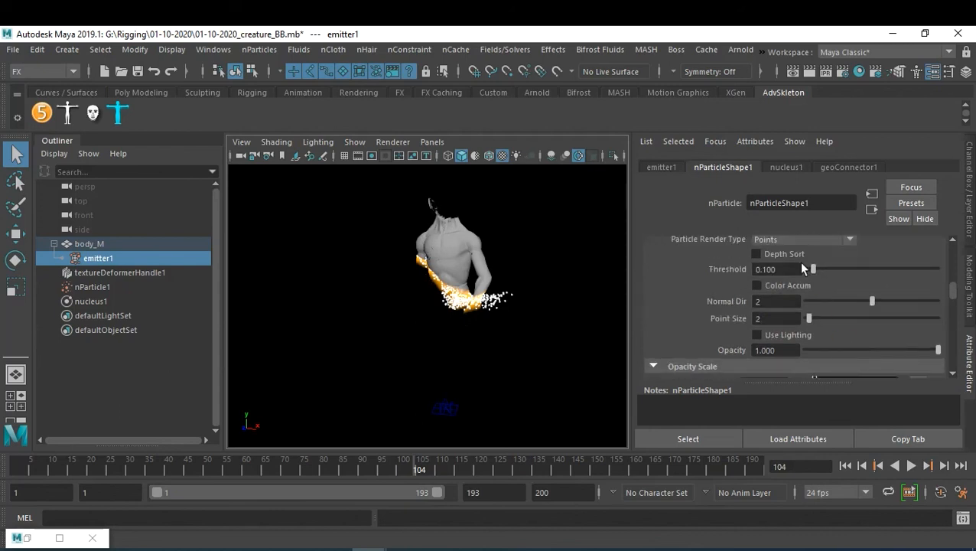
{"action": "left_click", "coordinate": [797, 238]}
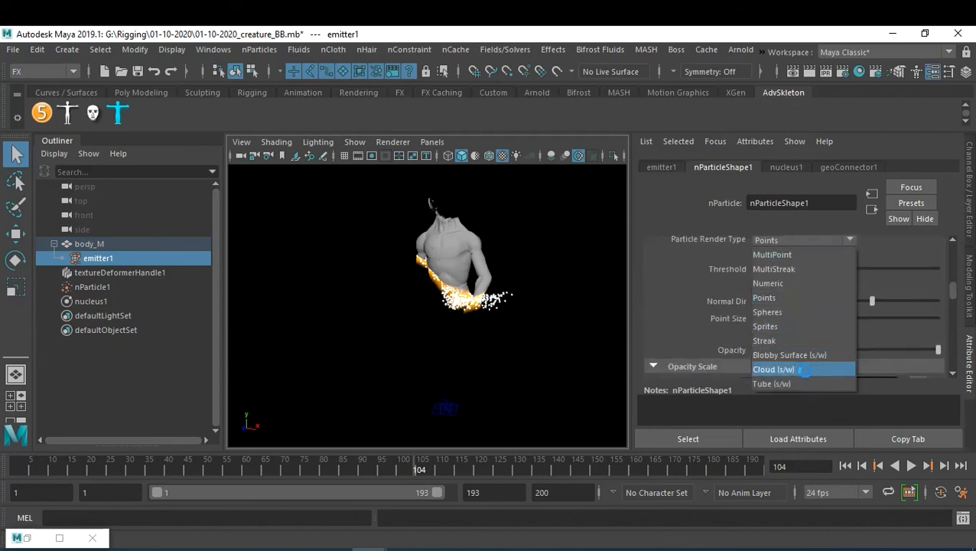
{"action": "left_click", "coordinate": [803, 369]}
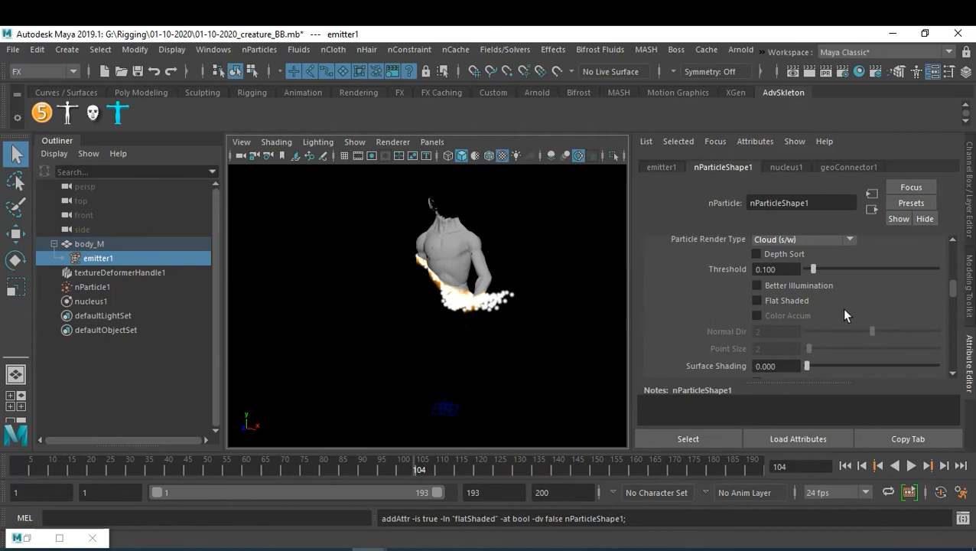
- Add a middle and an end point to the nParticle's color ramp and make the end point at 1.000 dark red
{"action": "scroll", "coordinate": [874, 307], "scroll_direction": "down", "scroll_amount": 10}
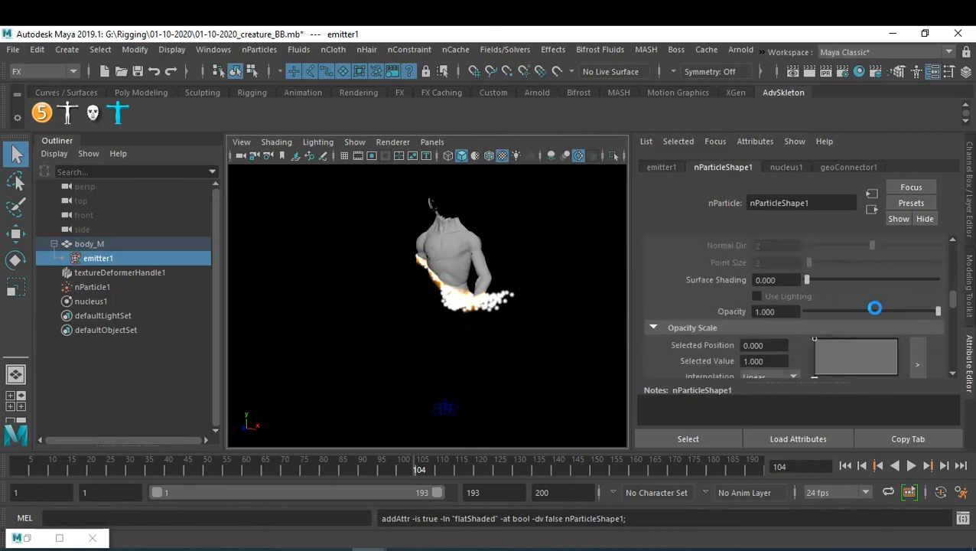
{"action": "left_click", "coordinate": [861, 353]}
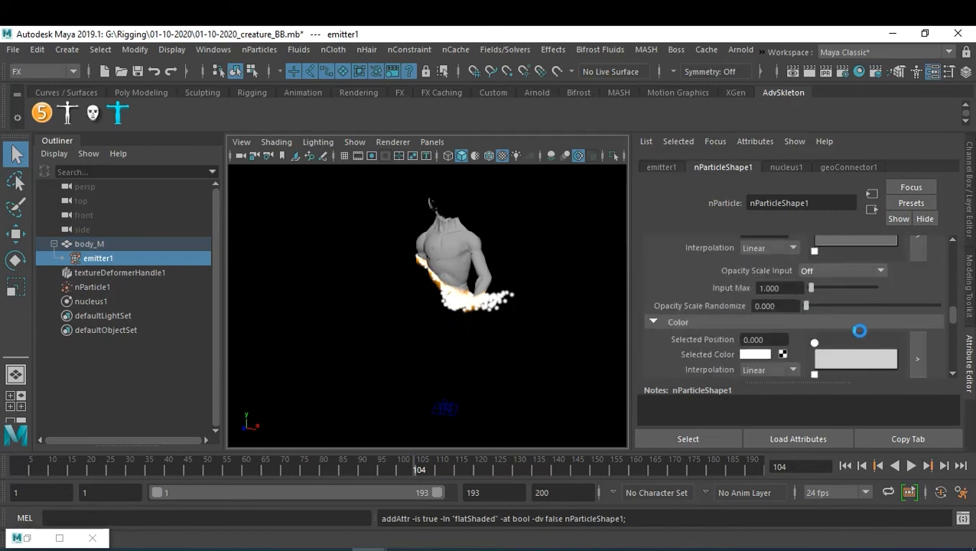
{"action": "left_click", "coordinate": [896, 358]}
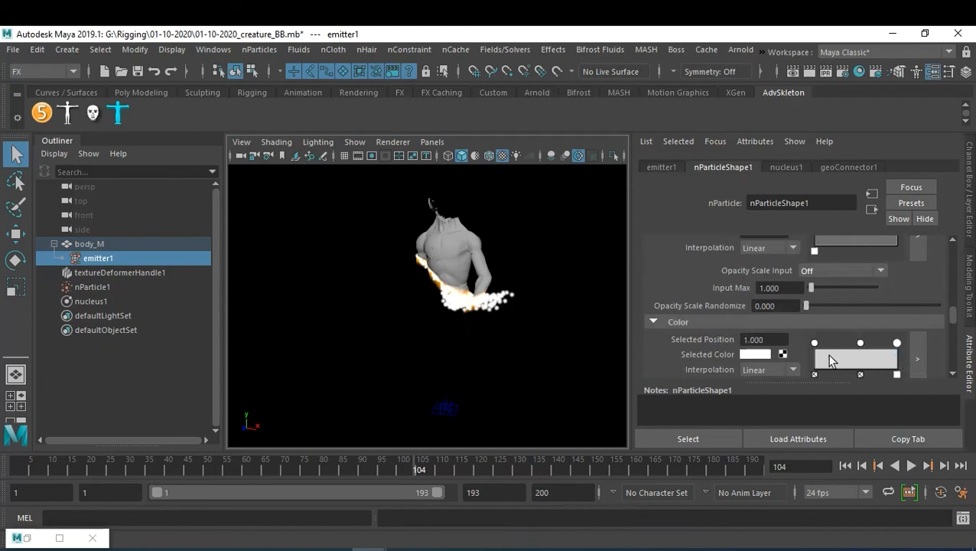
{"action": "left_click", "coordinate": [753, 356]}
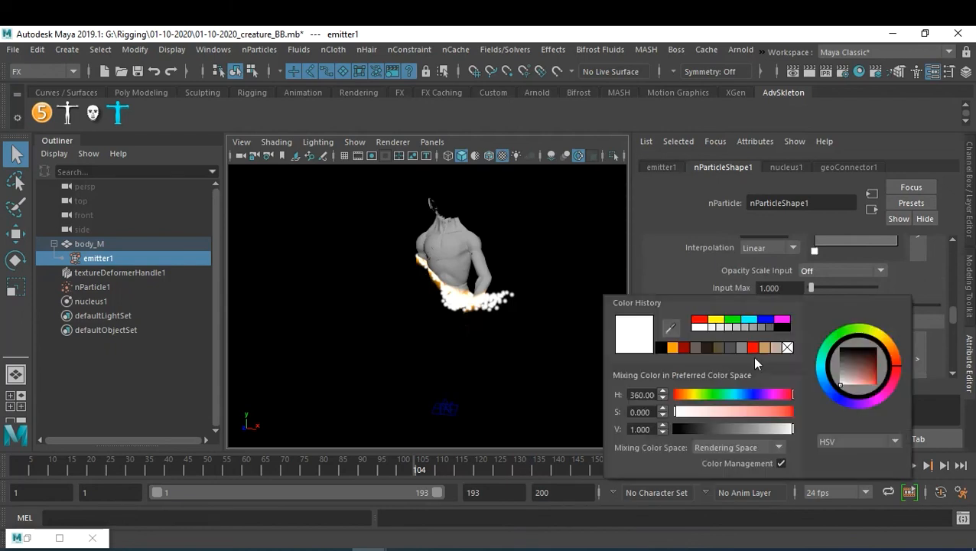
{"action": "left_click", "coordinate": [685, 348]}
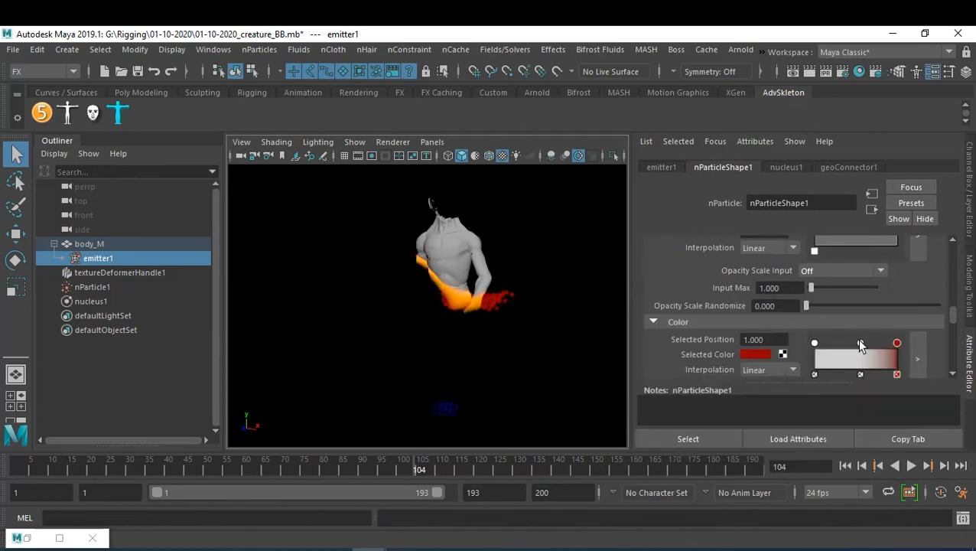
- Color the ramp's middle point at 0.557 orange and its start point at 0.000 grey
{"action": "left_click", "coordinate": [860, 343]}
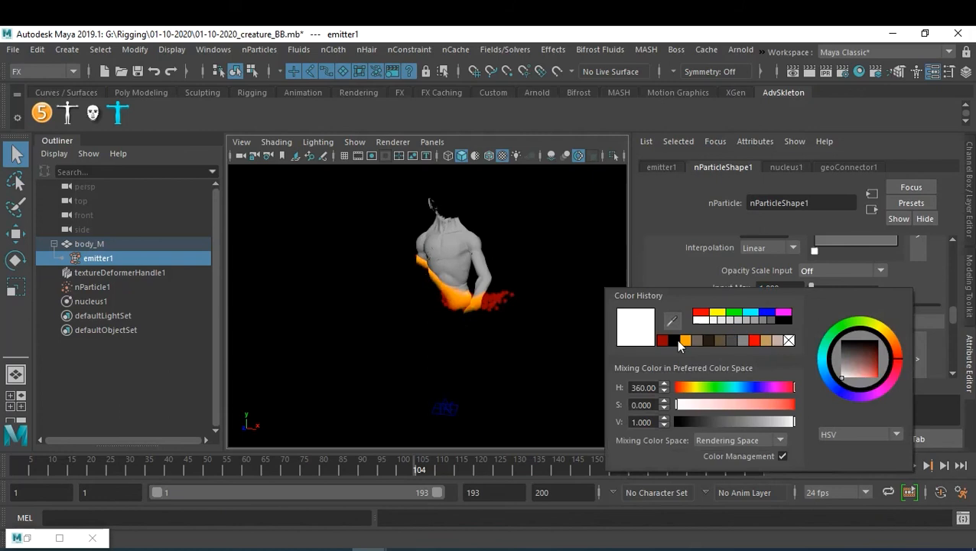
{"action": "left_click", "coordinate": [685, 341]}
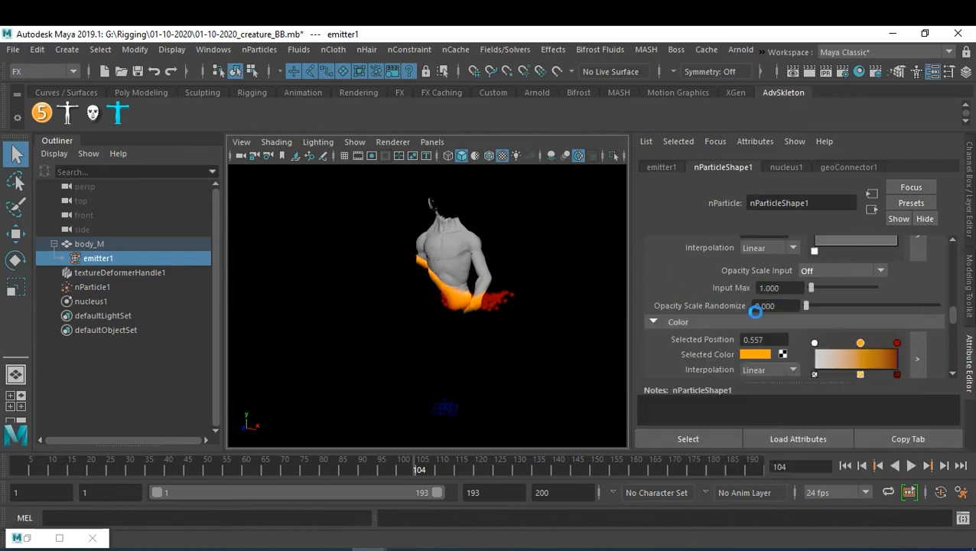
{"action": "left_click", "coordinate": [813, 343]}
{"action": "left_click", "coordinate": [755, 354]}
{"action": "left_click", "coordinate": [744, 345]}
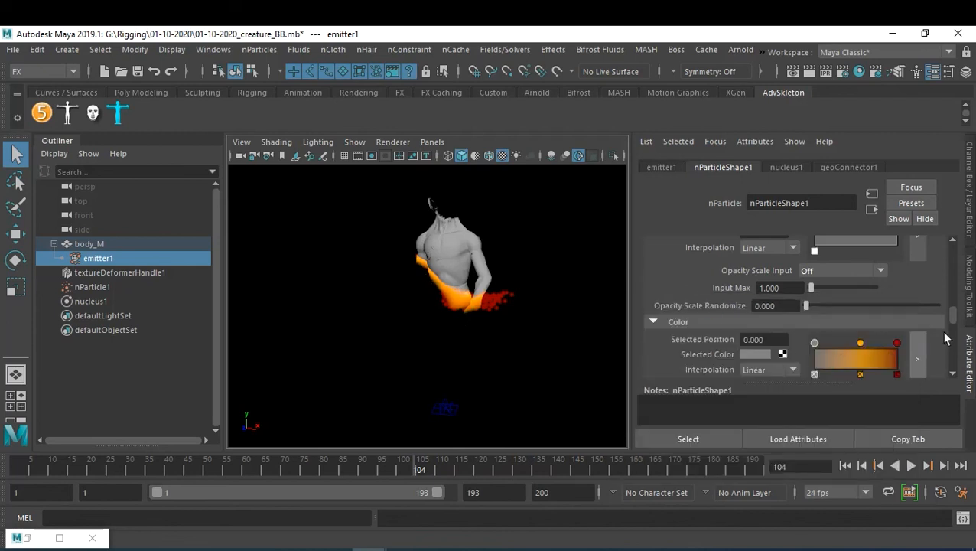
- Set the nParticle's Color Input to Age with an Input Max of 2.247
{"action": "scroll", "coordinate": [954, 323], "scroll_direction": "down", "scroll_amount": 2}
{"action": "left_click_drag", "start_coordinate": [955, 323], "coordinate": [933, 336]}
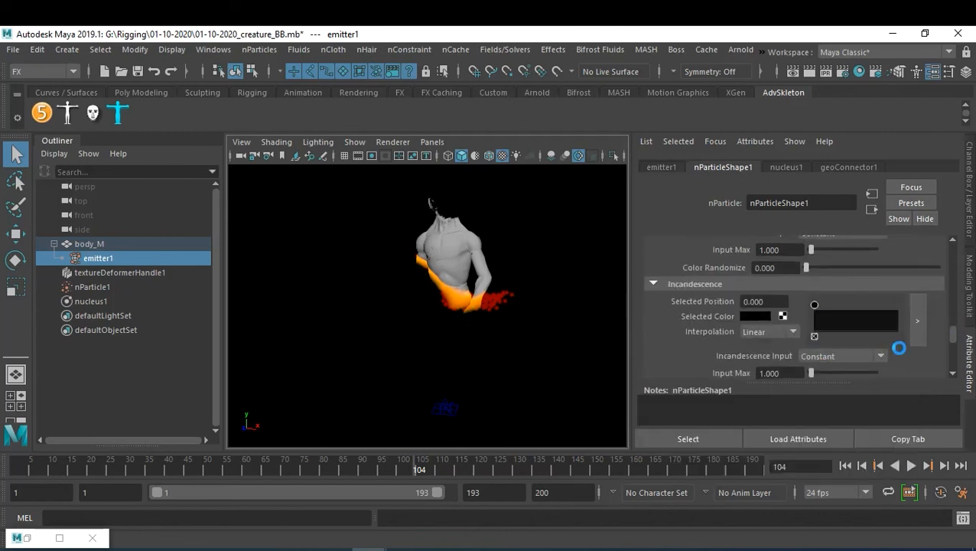
{"action": "scroll", "coordinate": [899, 347], "scroll_direction": "up", "scroll_amount": 2}
{"action": "left_click", "coordinate": [859, 277]}
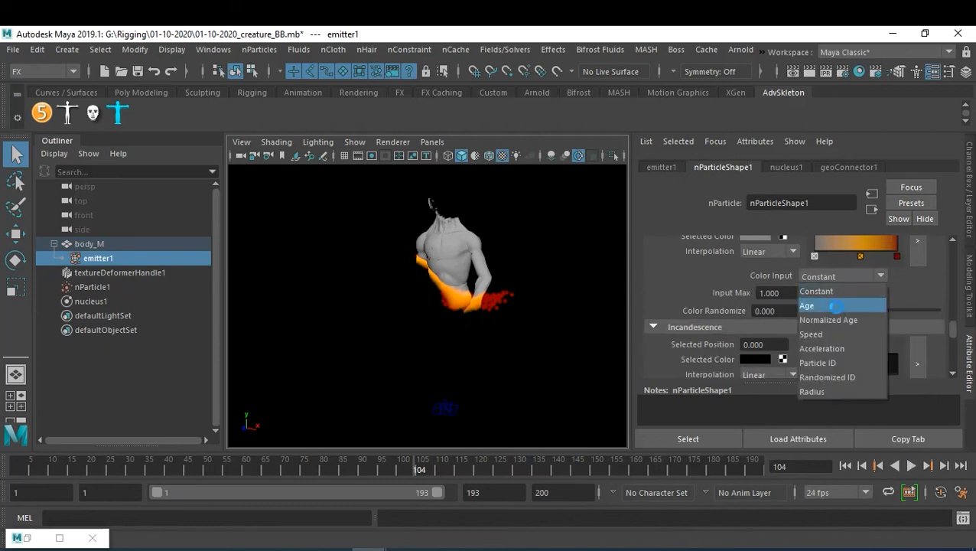
{"action": "left_click", "coordinate": [835, 306]}
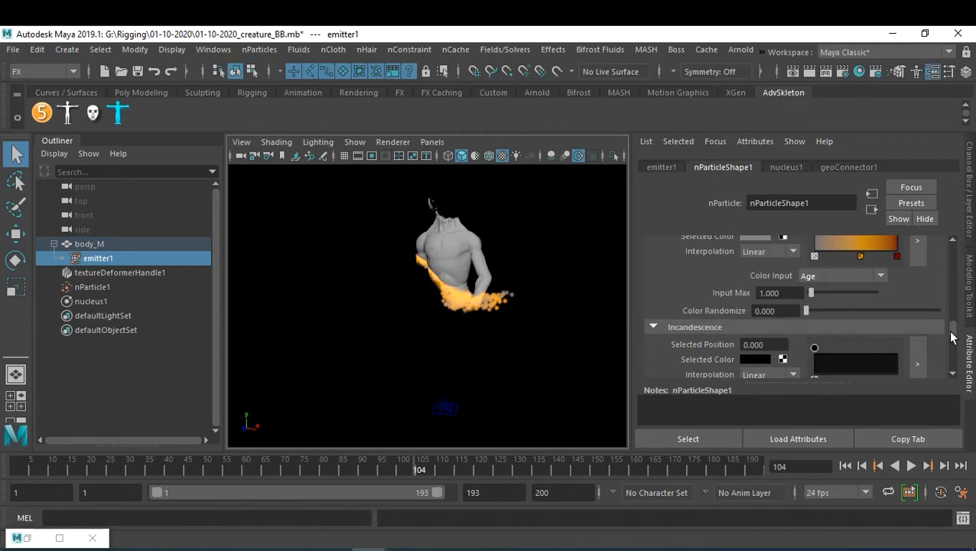
{"action": "left_click_drag", "start_coordinate": [812, 293], "coordinate": [812, 296]}
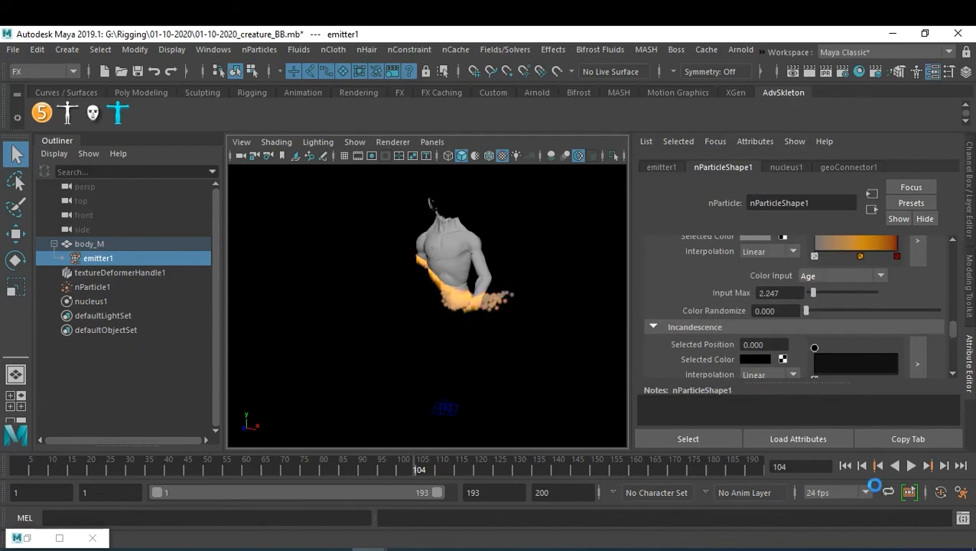
- Shape the nParticle's Radius Scale ramp with a middle point and a falloff to 0.040 at position 1.000
{"action": "left_click_drag", "start_coordinate": [954, 339], "coordinate": [963, 249]}
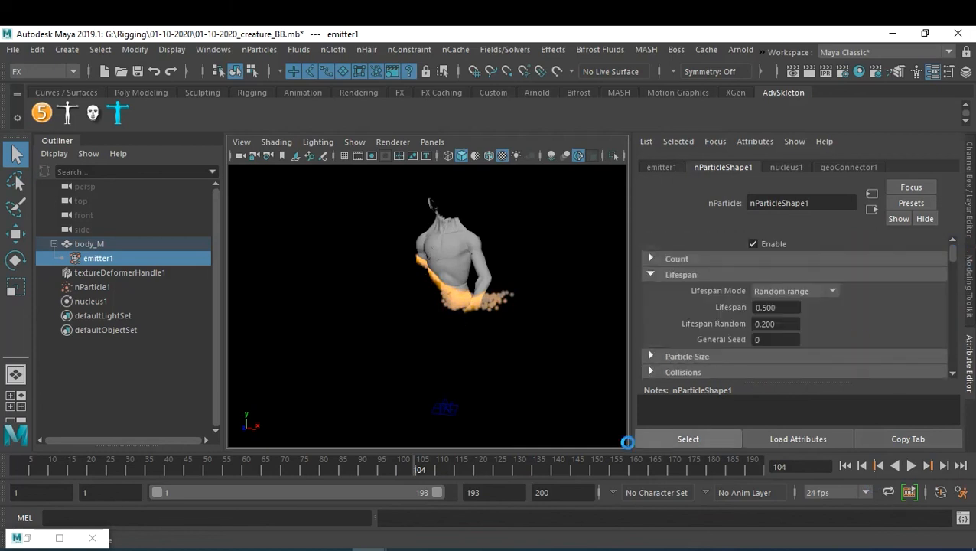
{"action": "left_click", "coordinate": [749, 355]}
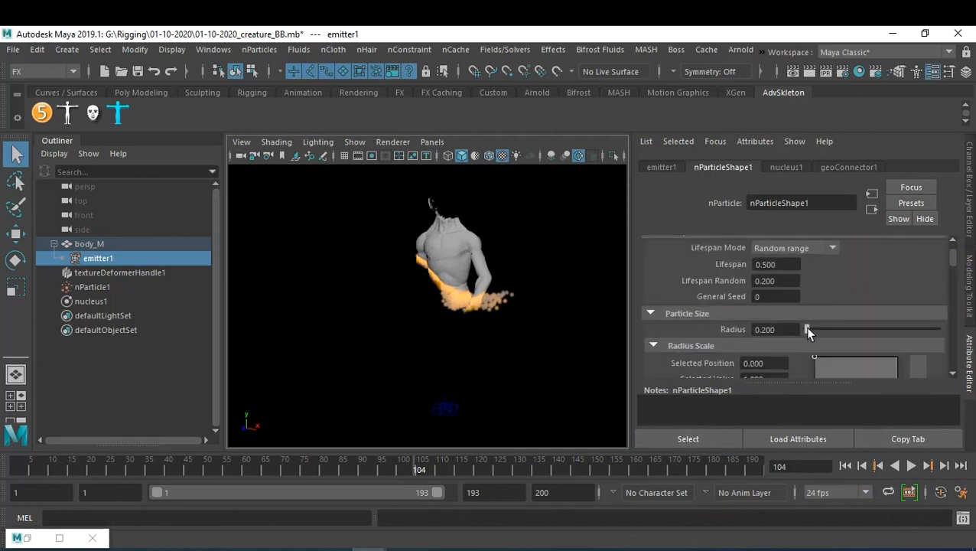
{"action": "scroll", "coordinate": [812, 327], "scroll_direction": "down", "scroll_amount": 2}
{"action": "left_click", "coordinate": [851, 316]}
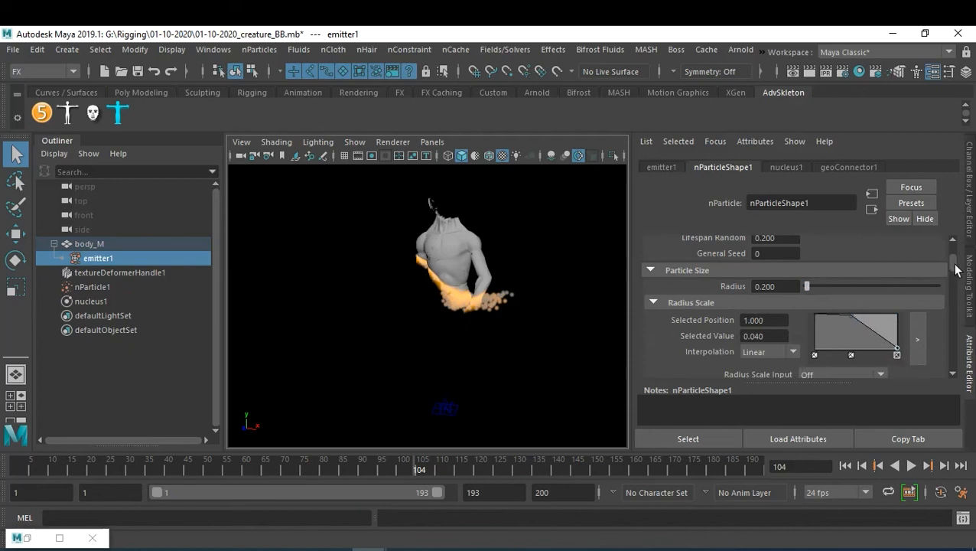
- Set the Radius Scale Input to Age with an Input Max of 2.809 and remove the ramp's middle point
{"action": "scroll", "coordinate": [955, 269], "scroll_direction": "down", "scroll_amount": 4}
{"action": "left_click", "coordinate": [849, 282]}
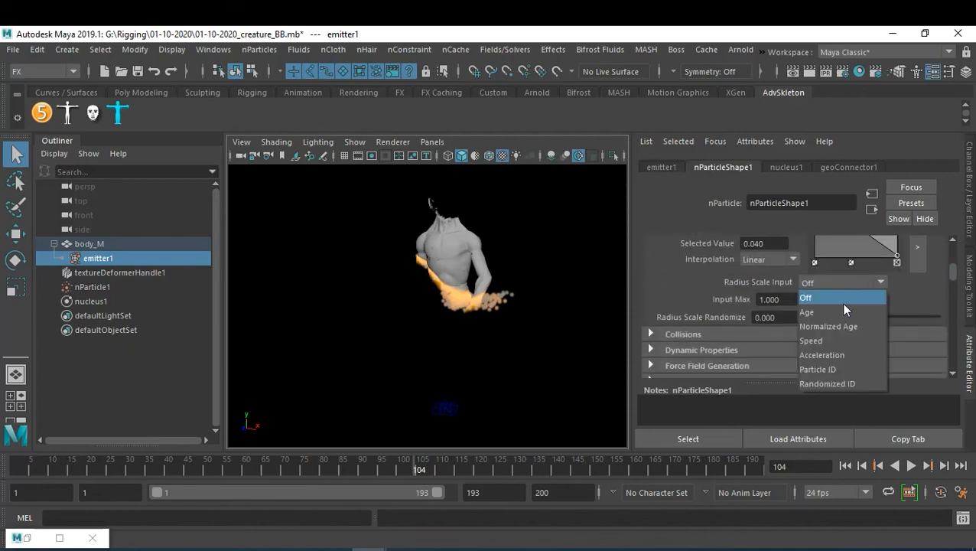
{"action": "left_click", "coordinate": [844, 309]}
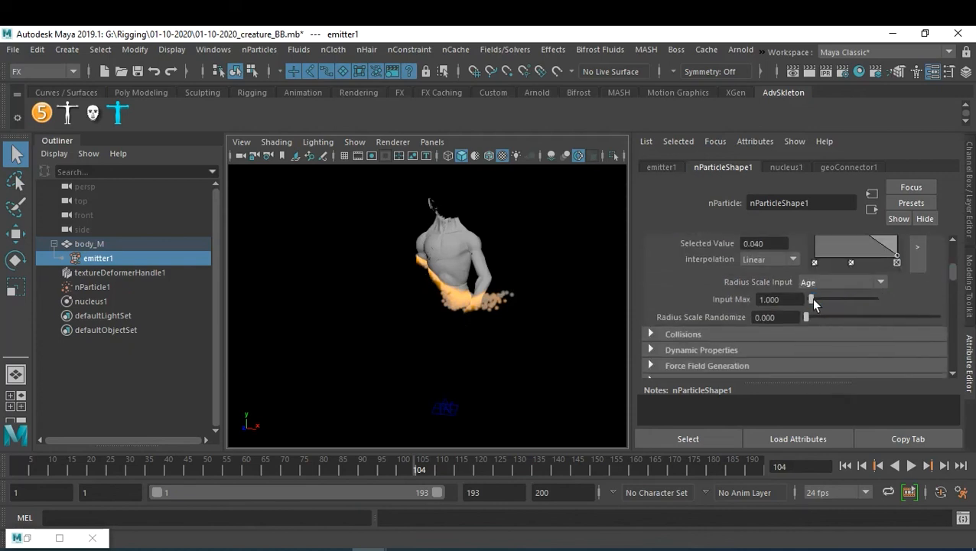
{"action": "mouse_move", "coordinate": [811, 299]}
{"action": "left_mouse_down"}
{"action": "mouse_move", "coordinate": [831, 298]}
{"action": "mouse_move", "coordinate": [817, 299]}
{"action": "left_mouse_up"}
{"action": "scroll", "coordinate": [867, 295], "scroll_direction": "up", "scroll_amount": 2}
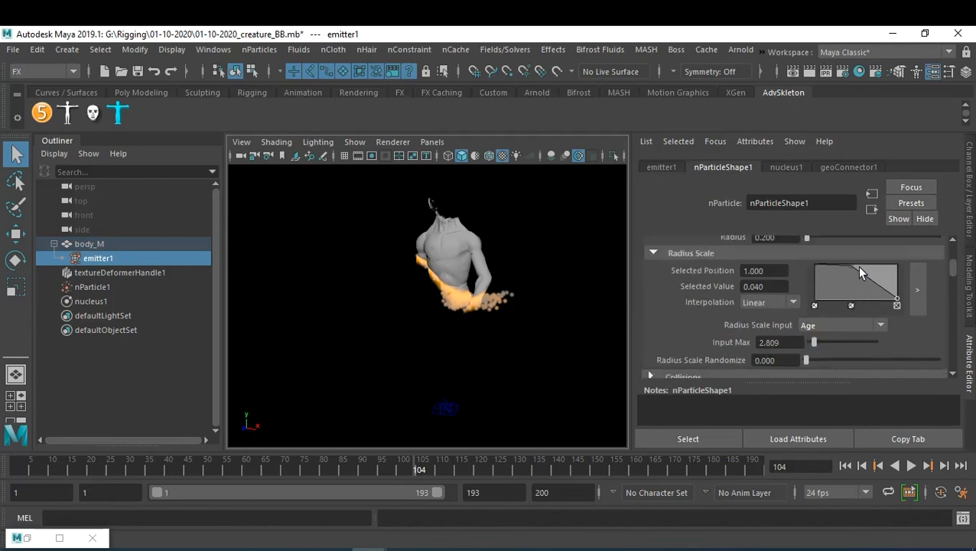
{"action": "left_click", "coordinate": [851, 305]}
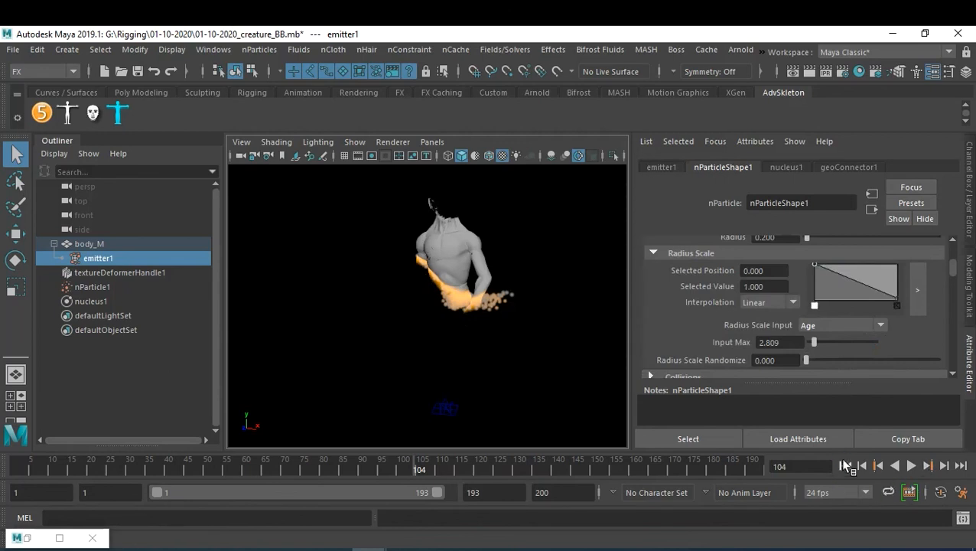
- Preview the simulation from the first frame, and set nParticle1's Lifespan to 1.000 with a Lifespan Random of 0.500
{"action": "left_click", "coordinate": [845, 465]}
{"action": "left_click", "coordinate": [902, 466]}
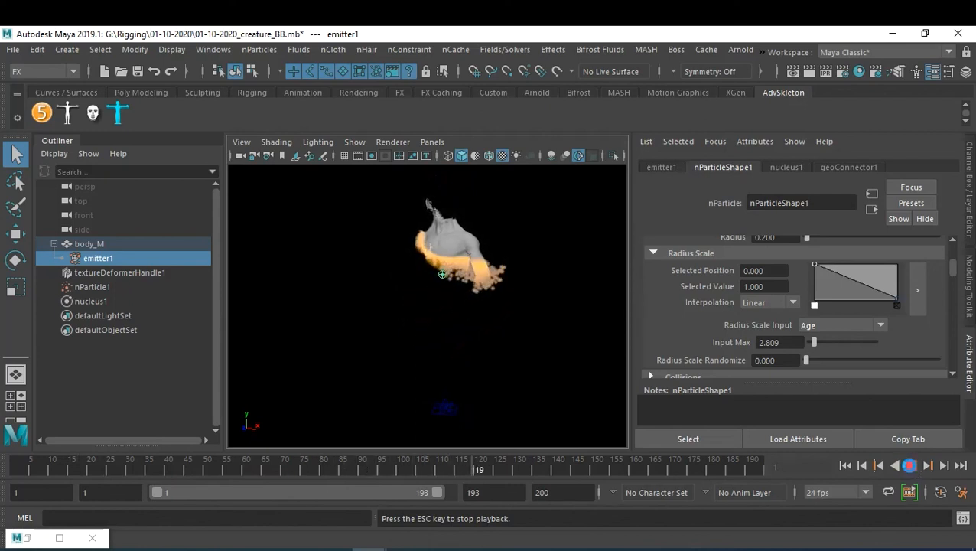
{"action": "left_click", "coordinate": [911, 466]}
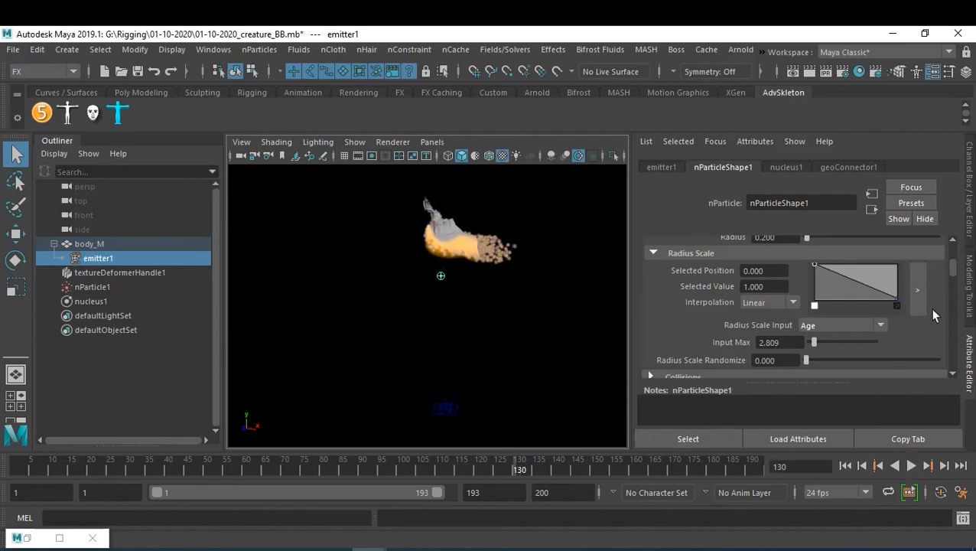
{"action": "left_click", "coordinate": [107, 290]}
{"action": "scroll", "coordinate": [892, 348], "scroll_direction": "up", "scroll_amount": 5}
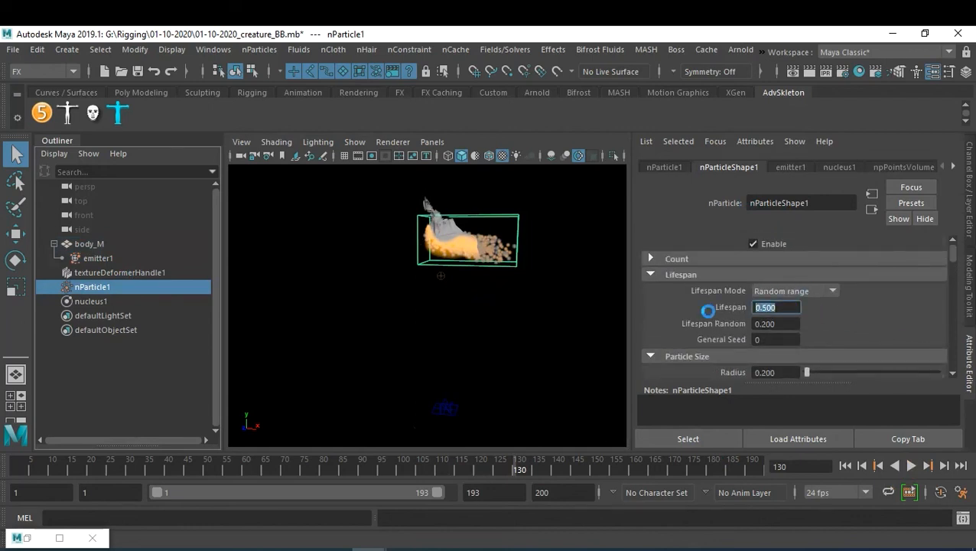
{"action": "type", "text": "1"}
{"action": "key", "text": "Tab"}
{"action": "type", "text": ".5"}
{"action": "key", "text": "Return"}
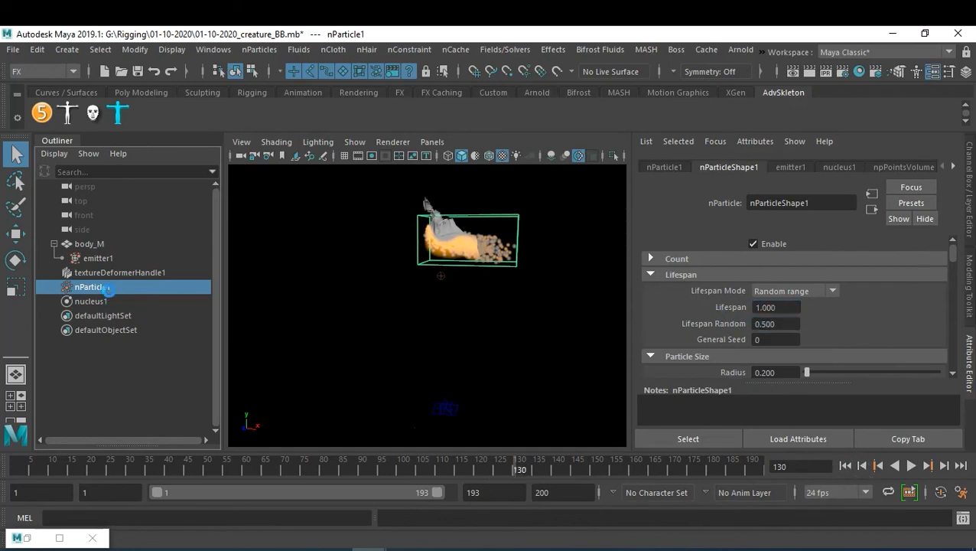
- Add a Turbulence field and a Drag field to nParticle1, each with its default settings
{"action": "left_click", "coordinate": [504, 51]}
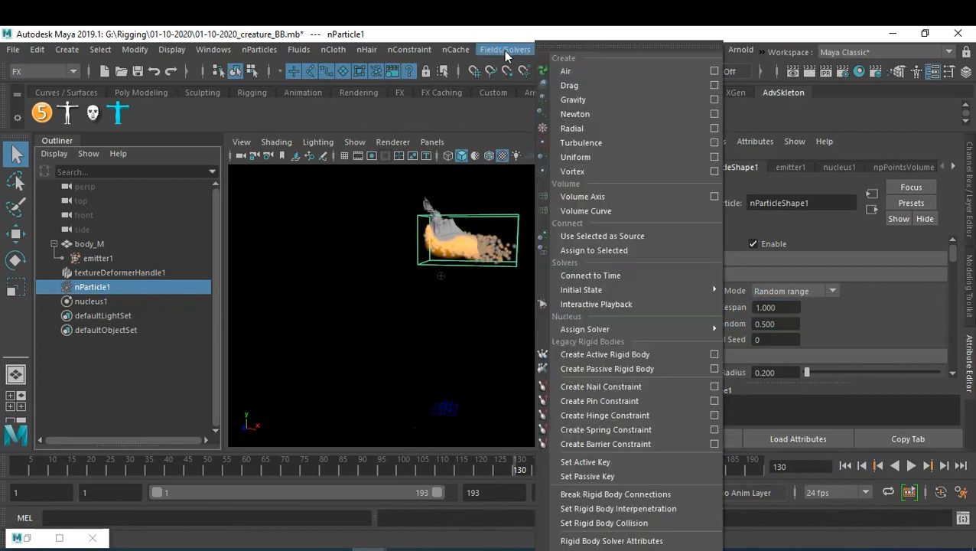
{"action": "left_click", "coordinate": [614, 143]}
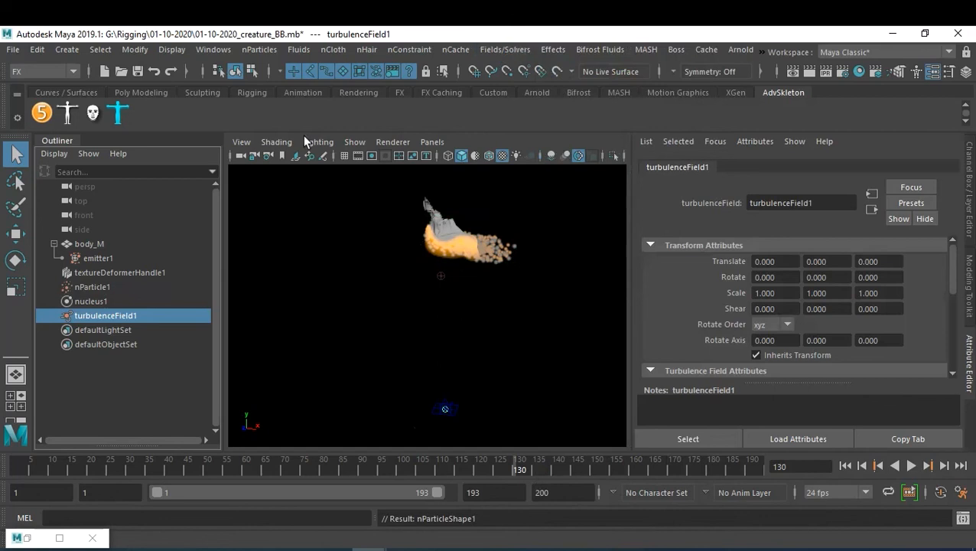
{"action": "left_click", "coordinate": [94, 287]}
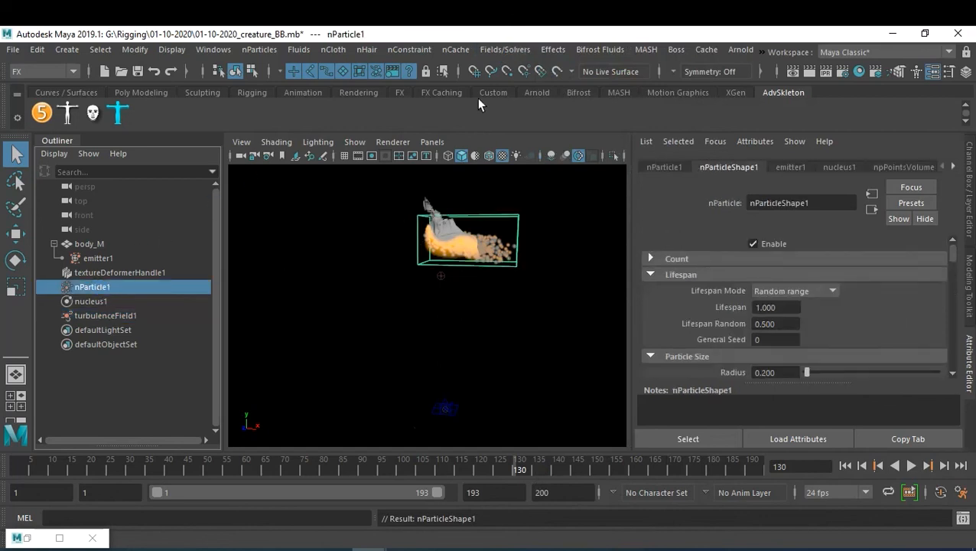
{"action": "left_click", "coordinate": [508, 50]}
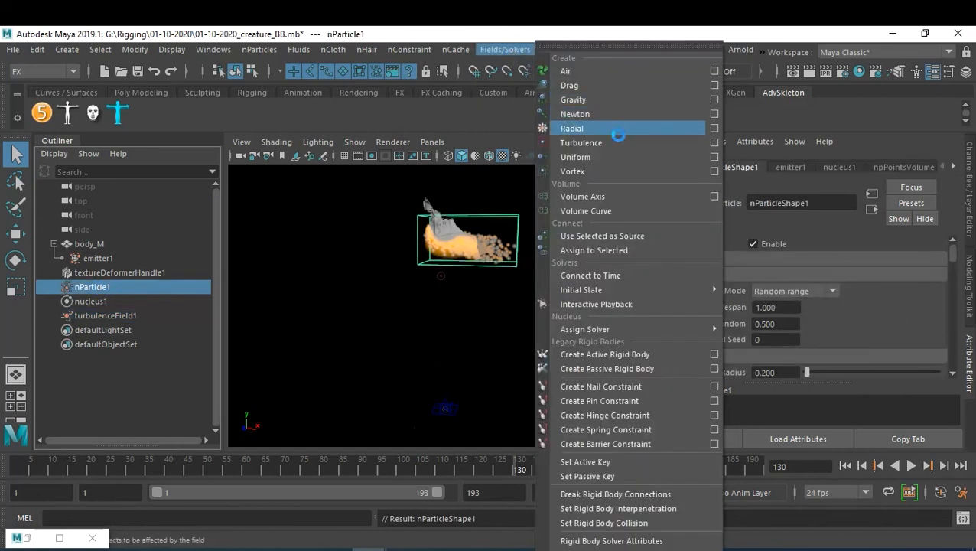
{"action": "left_click", "coordinate": [611, 102]}
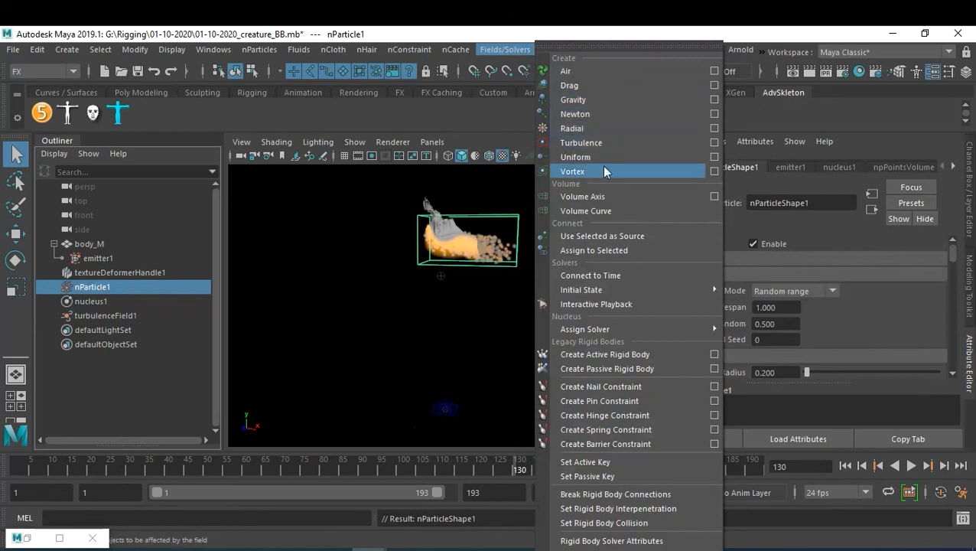
{"action": "left_click", "coordinate": [605, 86]}
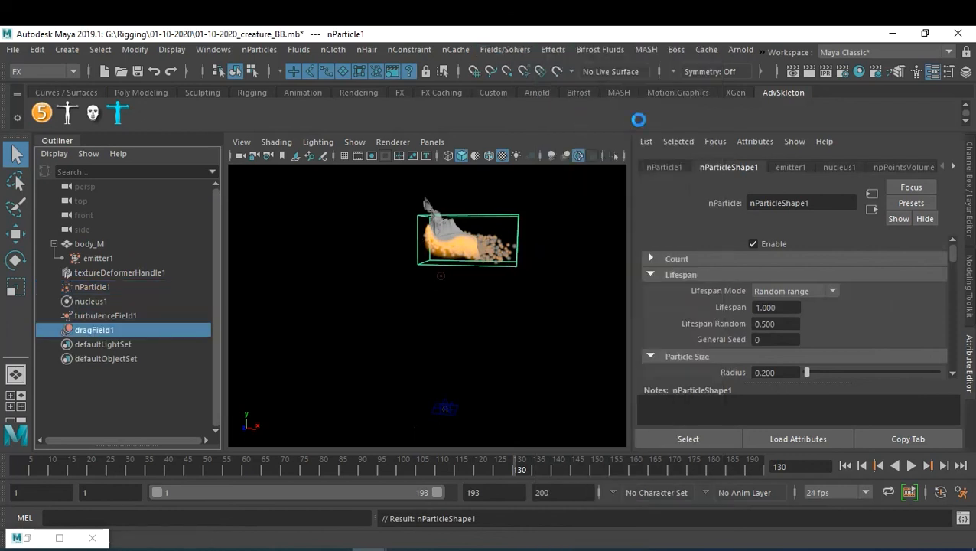
{"action": "scroll", "coordinate": [822, 308], "scroll_direction": "down", "scroll_amount": 4}
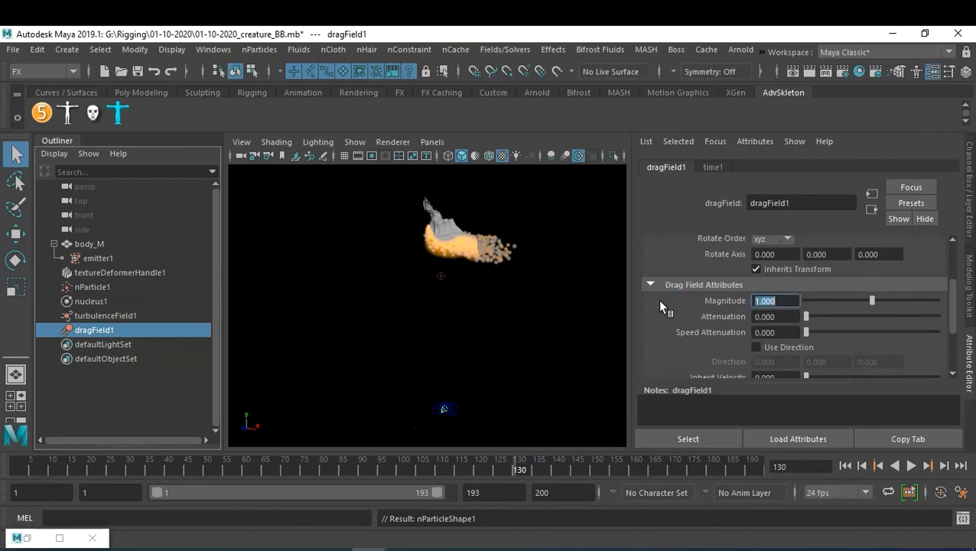
{"action": "left_click", "coordinate": [518, 341]}
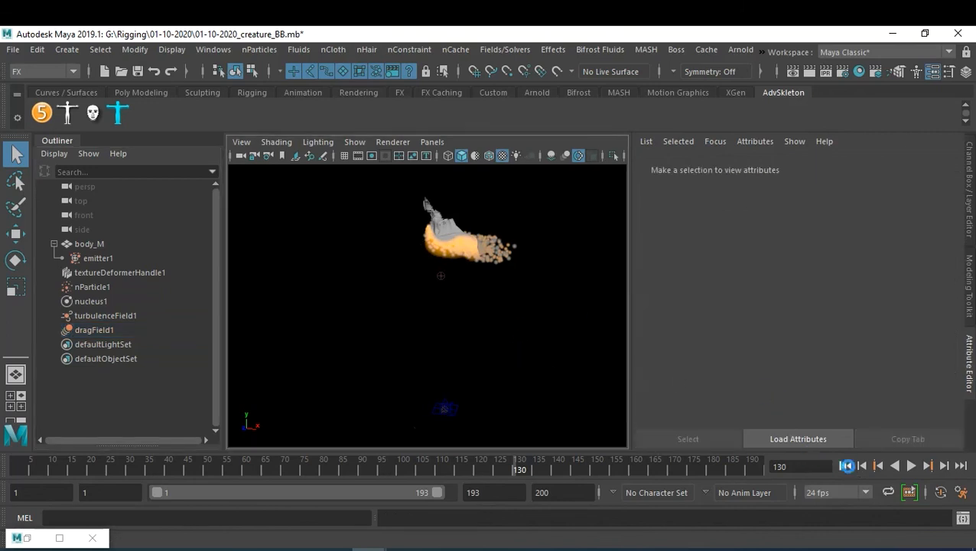
- Play the simulation from the first frame to examine how the turbulence and drag scatter the particles, stopping near the end
{"action": "left_click", "coordinate": [847, 466]}
{"action": "left_click", "coordinate": [907, 465]}
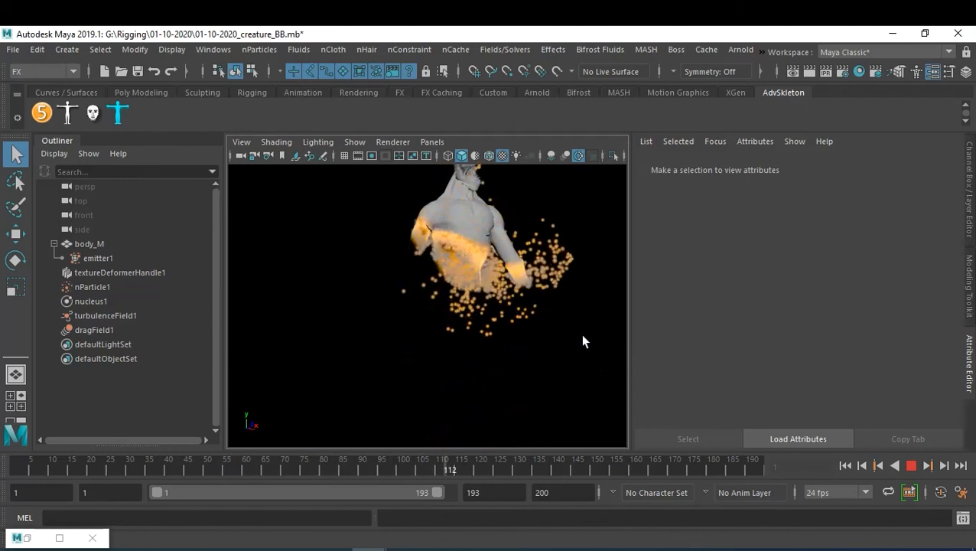
{"action": "left_click_drag", "start_coordinate": [575, 347], "coordinate": [494, 367], "text": "alt"}
{"action": "middle_click_drag", "start_coordinate": [494, 367], "coordinate": [451, 426], "text": "alt"}
{"action": "left_click_drag", "start_coordinate": [497, 385], "coordinate": [539, 384], "text": "alt"}
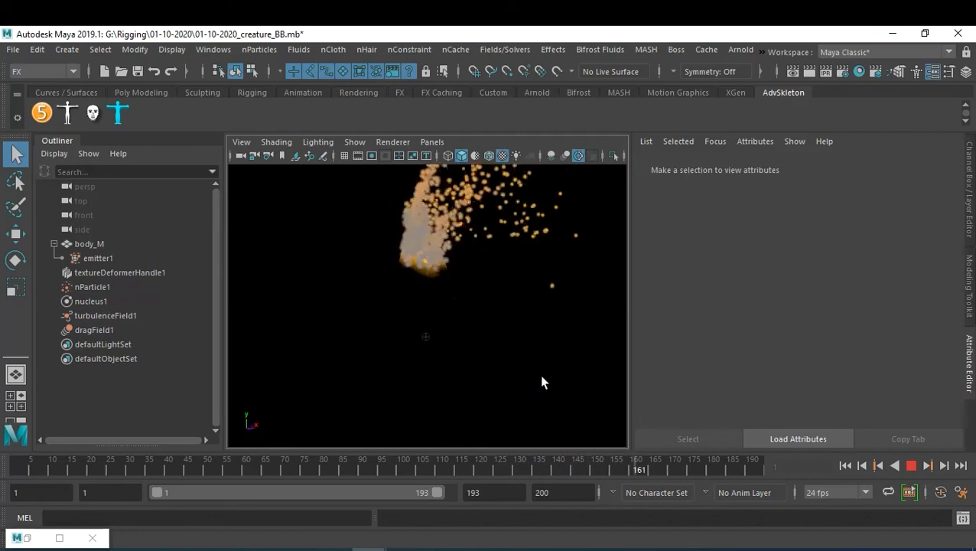
{"action": "left_click", "coordinate": [911, 466]}
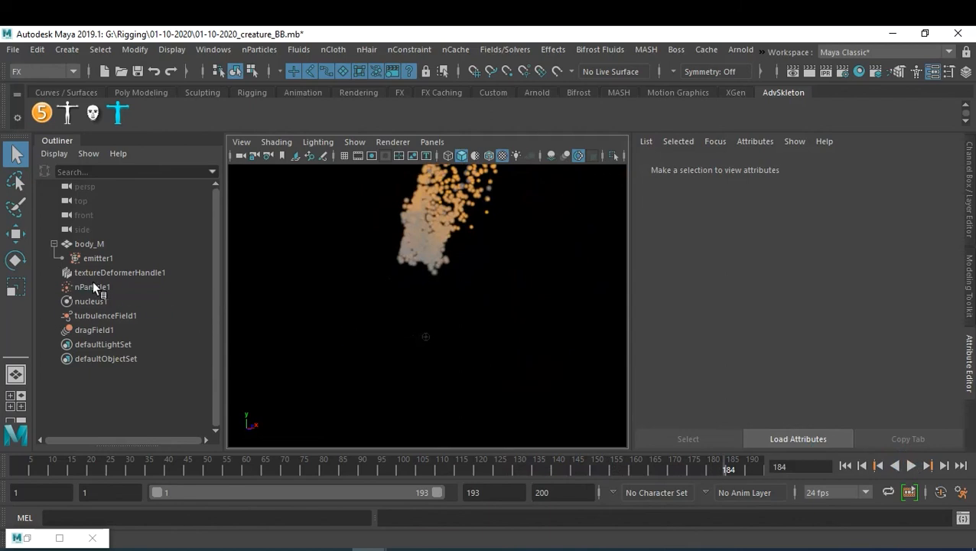
- Key emitter1's Rate (Particles/Sec) at 100 on frame 168
{"action": "left_click", "coordinate": [98, 259]}
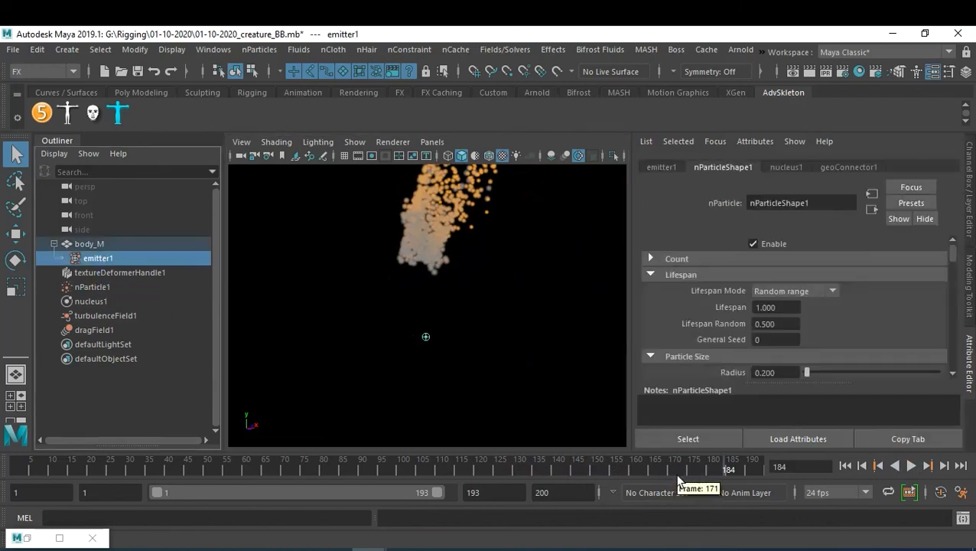
{"action": "left_click", "coordinate": [694, 475]}
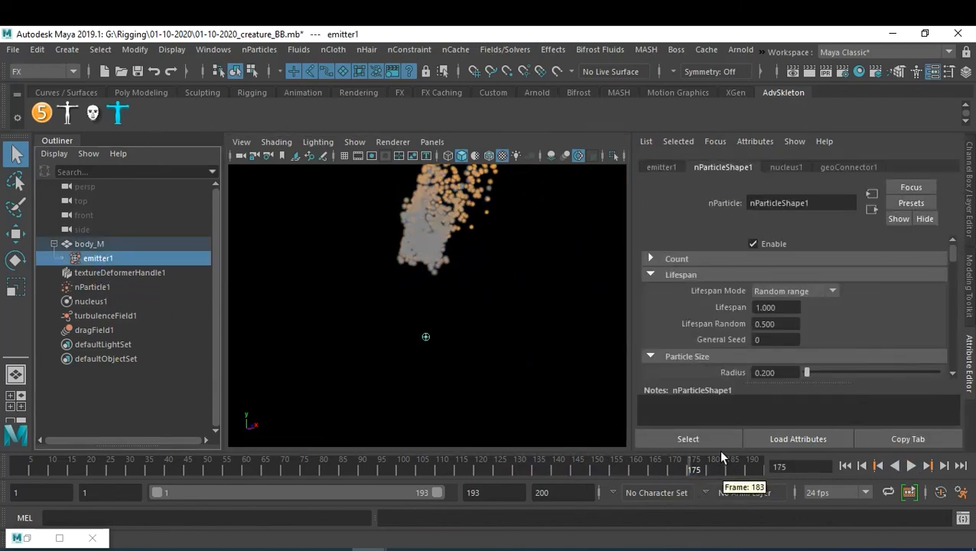
{"action": "left_click", "coordinate": [664, 468]}
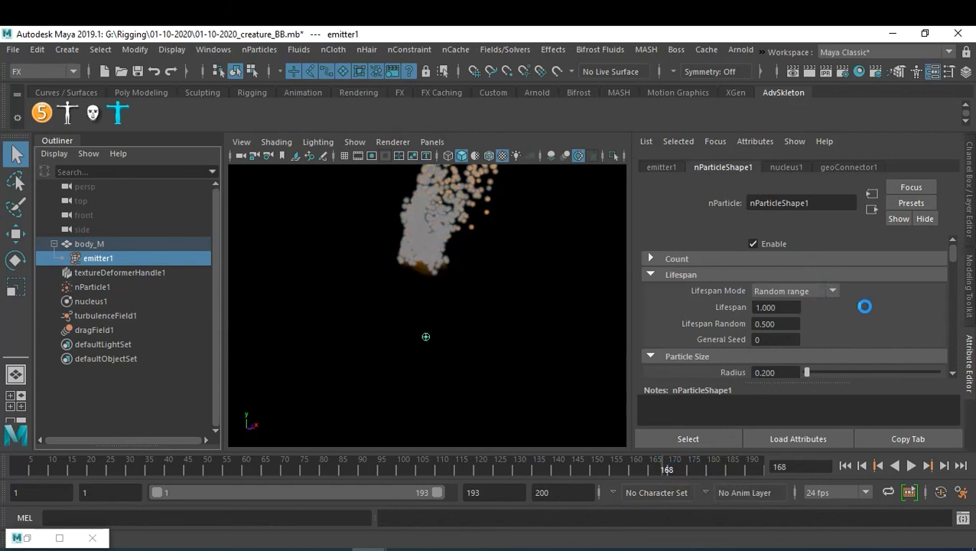
{"action": "scroll", "coordinate": [864, 310], "scroll_direction": "down", "scroll_amount": 1}
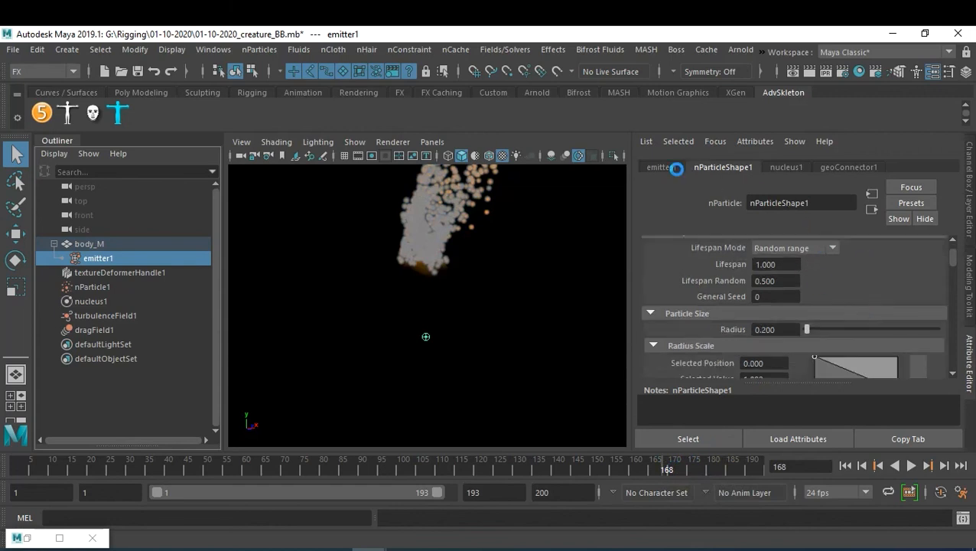
{"action": "left_click", "coordinate": [673, 168]}
{"action": "scroll", "coordinate": [843, 318], "scroll_direction": "up", "scroll_amount": 6}
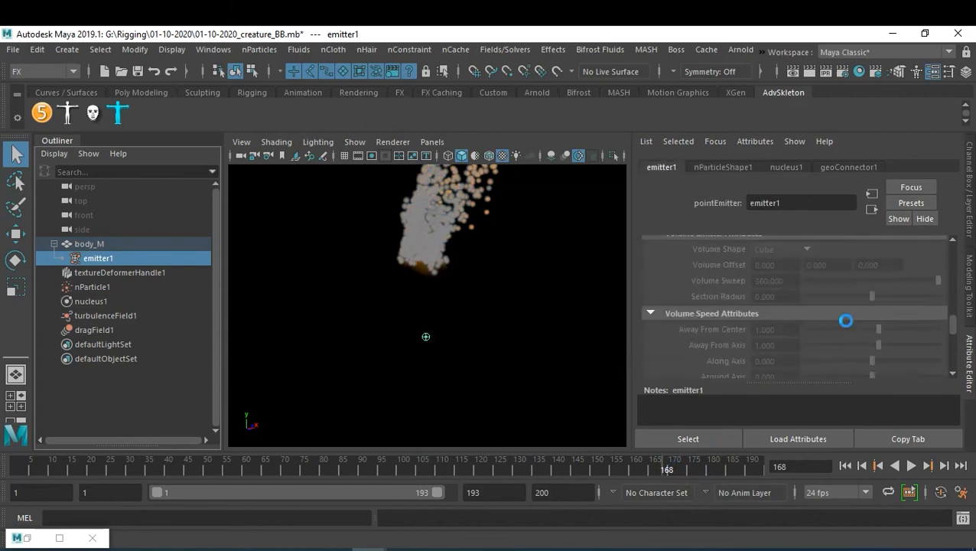
{"action": "scroll", "coordinate": [846, 325], "scroll_direction": "up", "scroll_amount": 5}
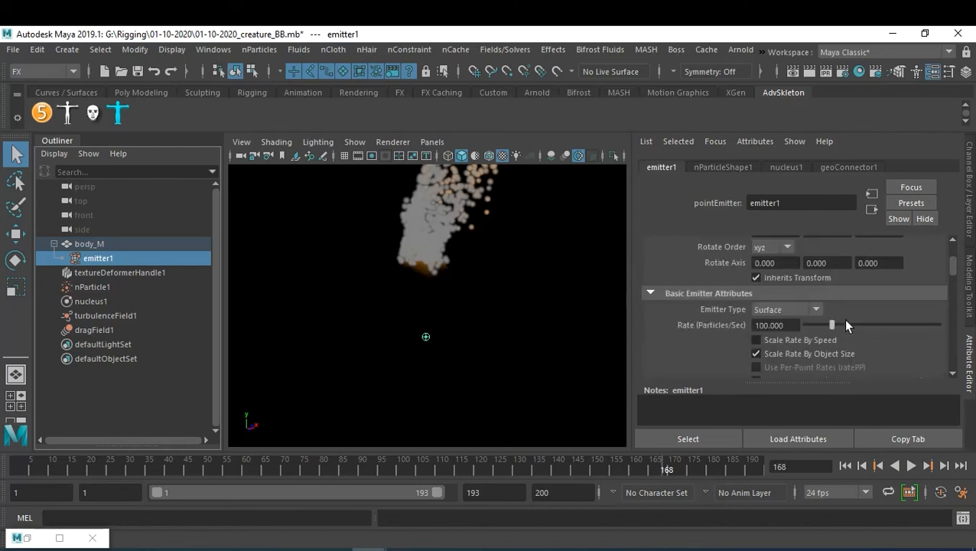
{"action": "right_click", "coordinate": [801, 324]}
{"action": "left_click", "coordinate": [816, 347]}
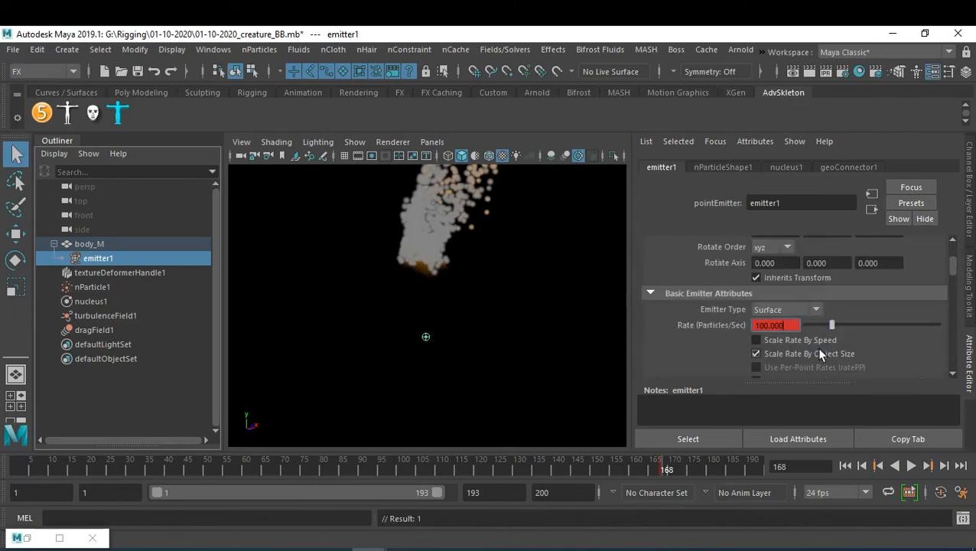
- Key emitter1's Rate (Particles/Sec) at 0 on frame 174 to end the emission
{"action": "left_click", "coordinate": [688, 468]}
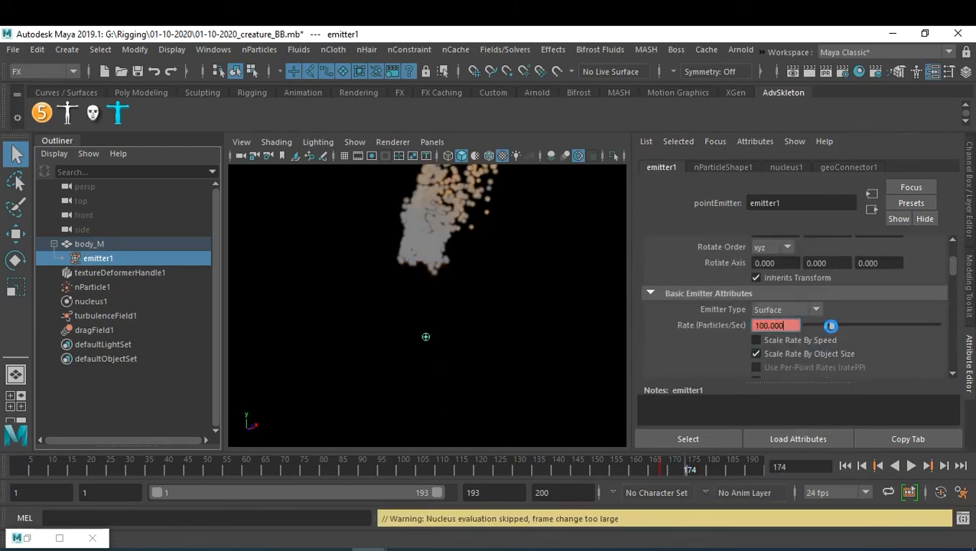
{"action": "left_click_drag", "start_coordinate": [810, 326], "coordinate": [772, 324]}
{"action": "right_click", "coordinate": [771, 324]}
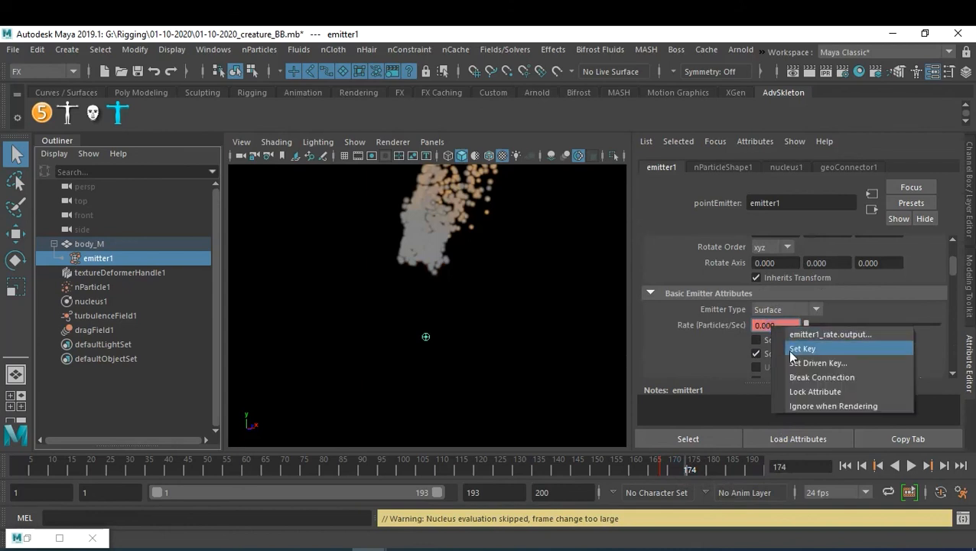
{"action": "left_click", "coordinate": [788, 350]}
- Play the dissolve from the first frame while examining the particles and body from several angles, stopping at frame 141
{"action": "left_click", "coordinate": [846, 466]}
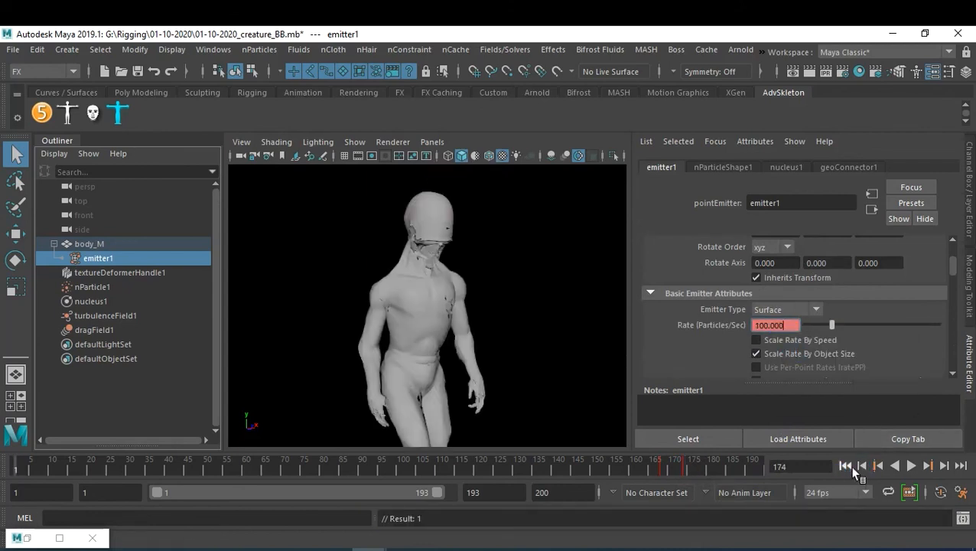
{"action": "left_click", "coordinate": [911, 466]}
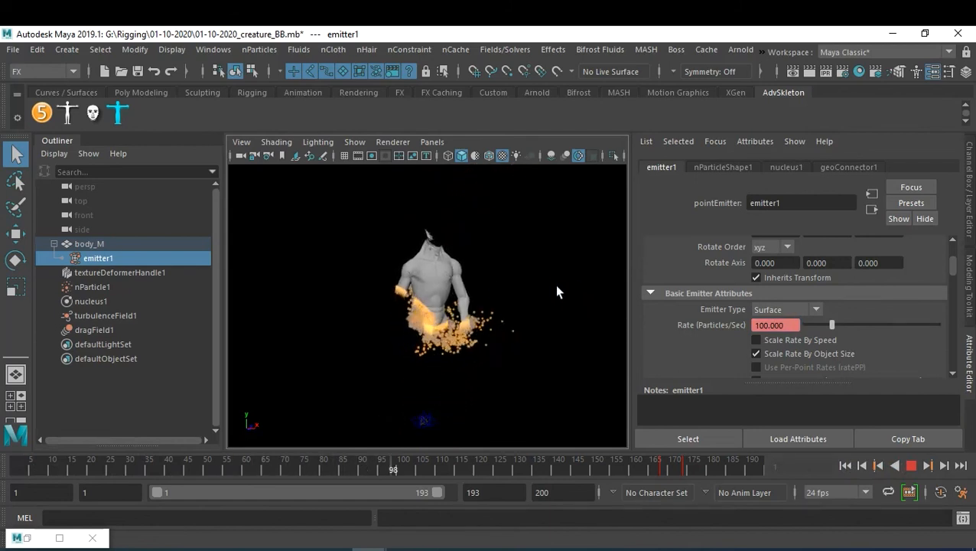
{"action": "left_click_drag", "start_coordinate": [416, 282], "coordinate": [377, 278], "text": "alt"}
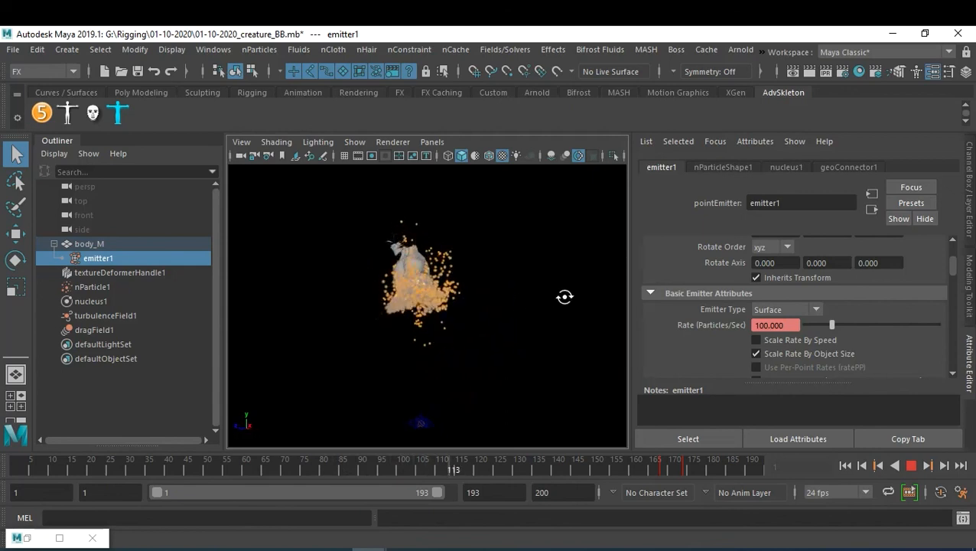
{"action": "left_click_drag", "start_coordinate": [564, 297], "coordinate": [612, 302], "text": "alt"}
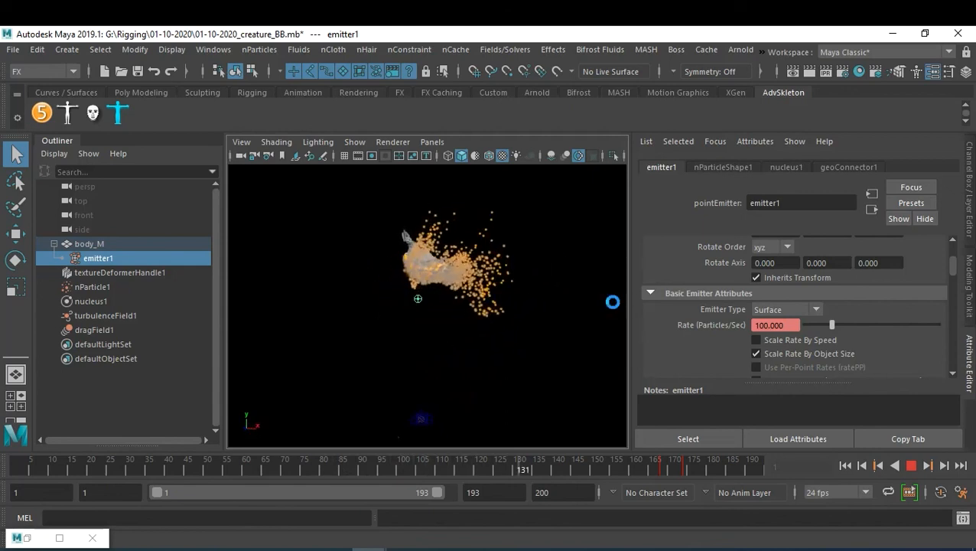
{"action": "left_click_drag", "start_coordinate": [514, 342], "coordinate": [534, 337], "text": "alt"}
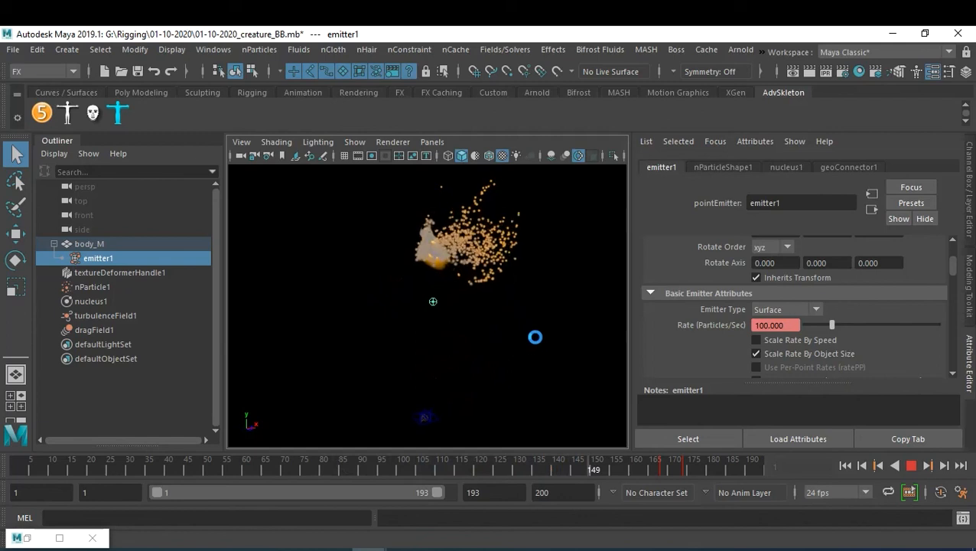
{"action": "right_click_drag", "start_coordinate": [523, 283], "coordinate": [551, 294], "text": "alt"}
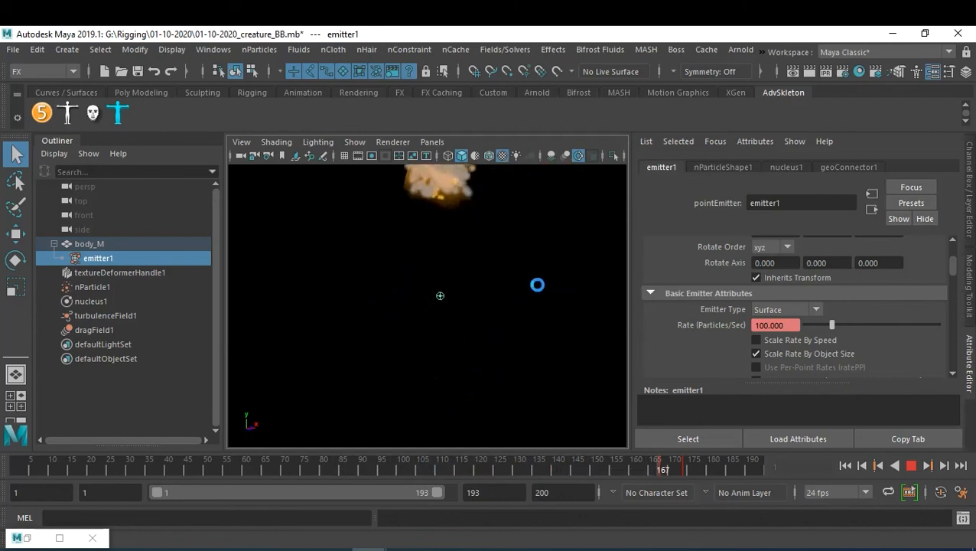
{"action": "left_click_drag", "start_coordinate": [518, 322], "coordinate": [521, 302], "text": "alt"}
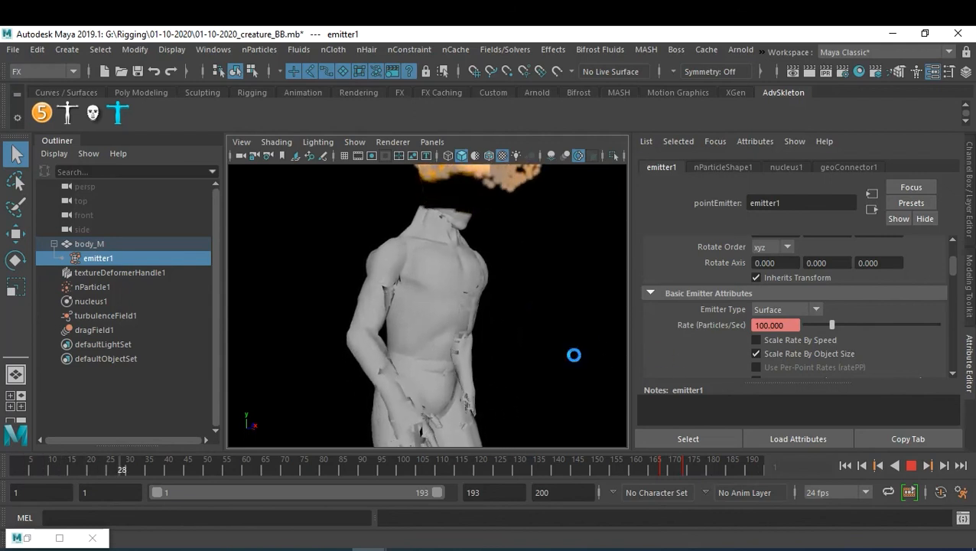
{"action": "left_click_drag", "start_coordinate": [569, 359], "coordinate": [518, 358], "text": "alt"}
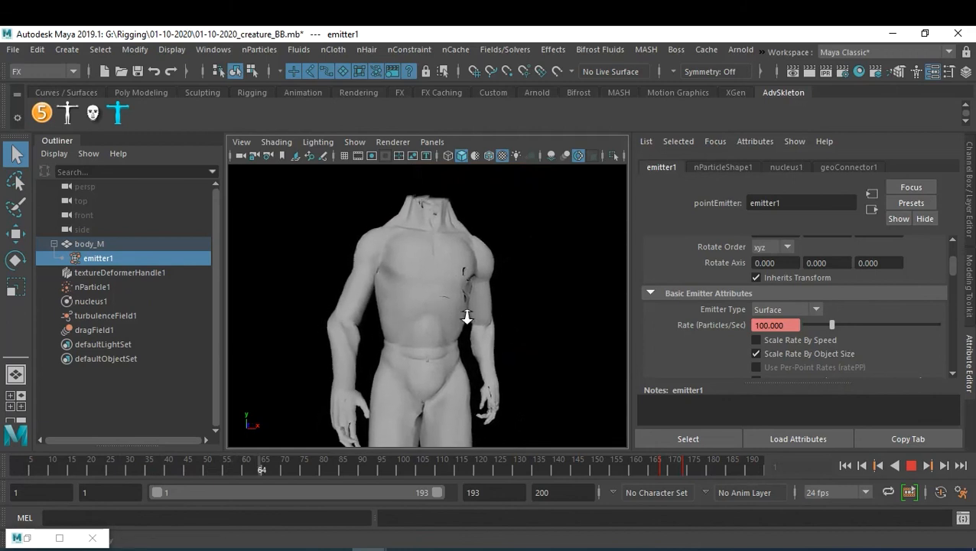
{"action": "right_click_drag", "start_coordinate": [482, 321], "coordinate": [448, 312], "text": "alt"}
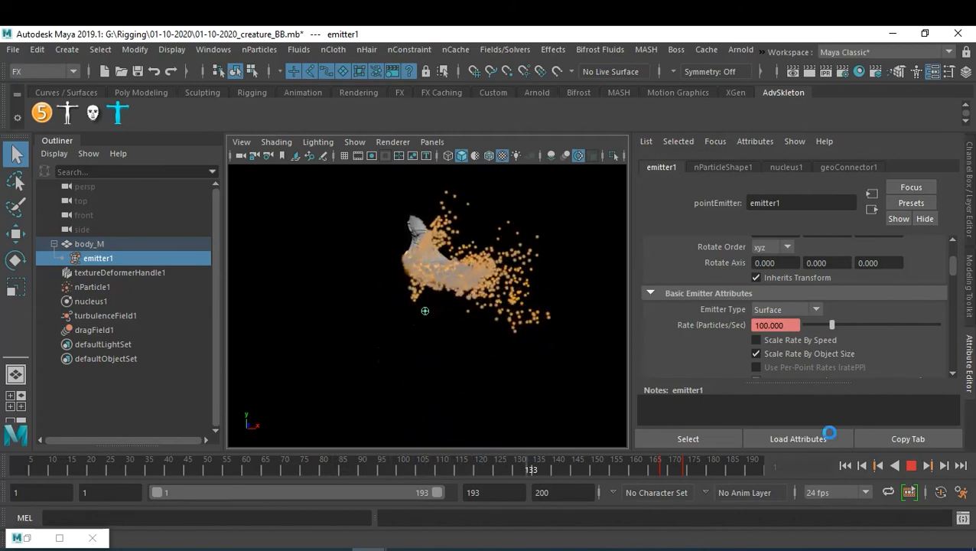
{"action": "left_click", "coordinate": [908, 465]}
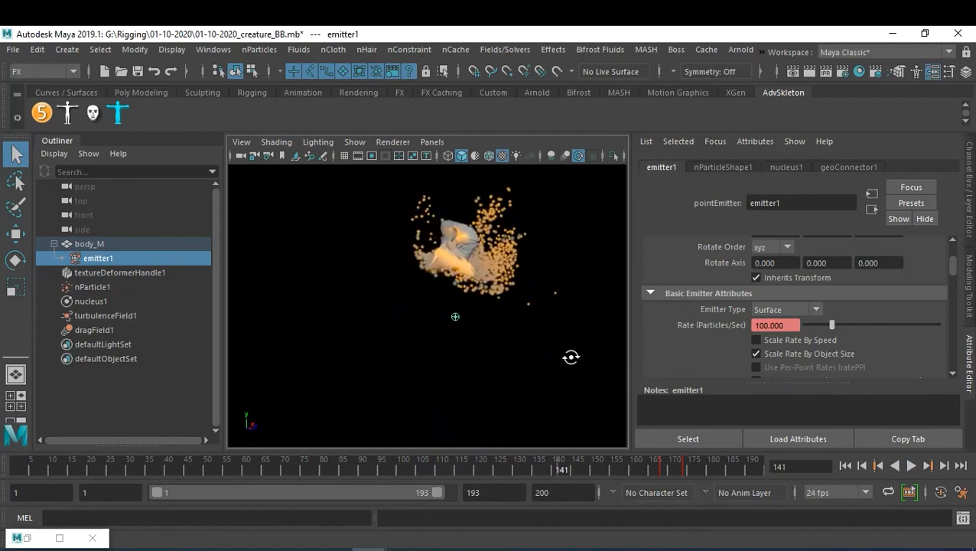
- Resume the playback, stop at frame 120 and examine the glowing burn edge from another angle
{"action": "left_click_drag", "start_coordinate": [524, 357], "coordinate": [456, 355], "text": "alt"}
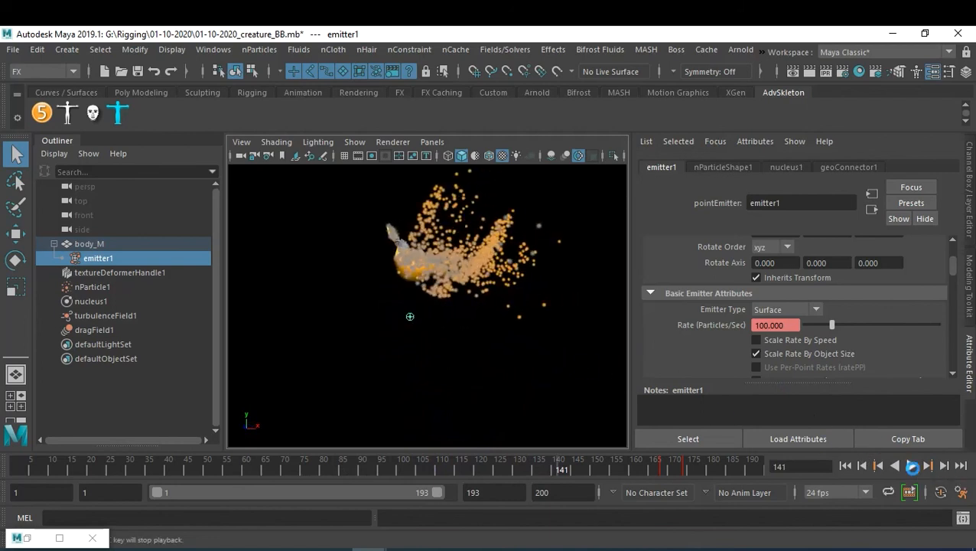
{"action": "left_click", "coordinate": [912, 465]}
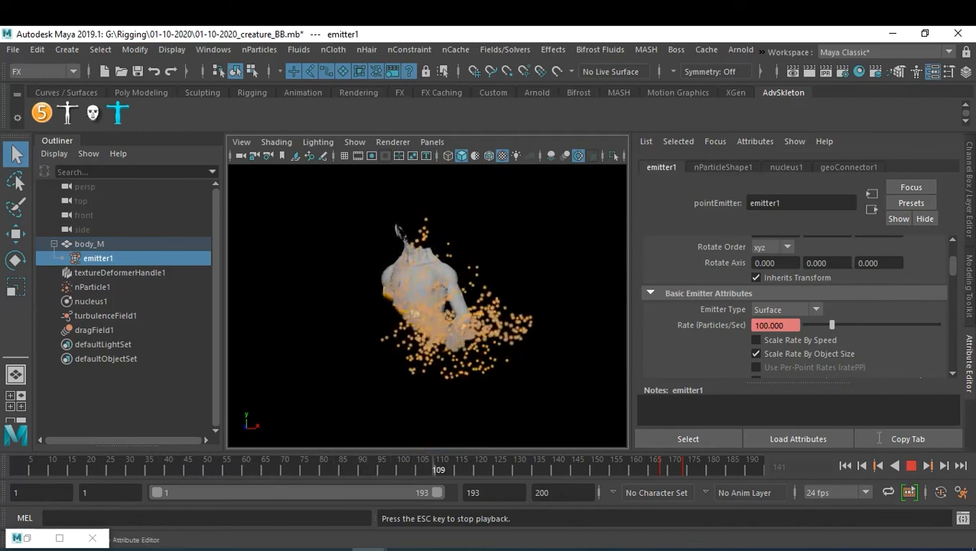
{"action": "left_click", "coordinate": [911, 464]}
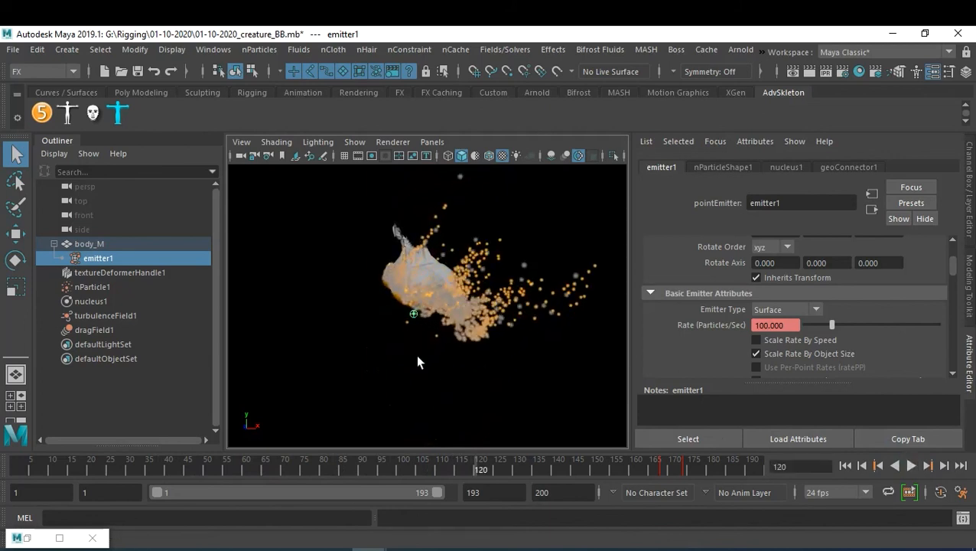
{"action": "left_click_drag", "start_coordinate": [417, 356], "coordinate": [456, 349], "text": "alt"}
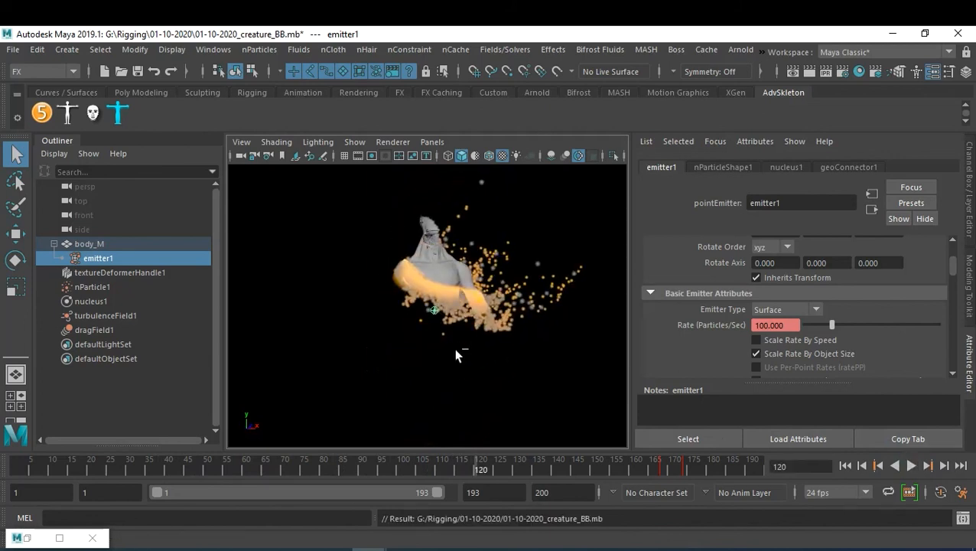